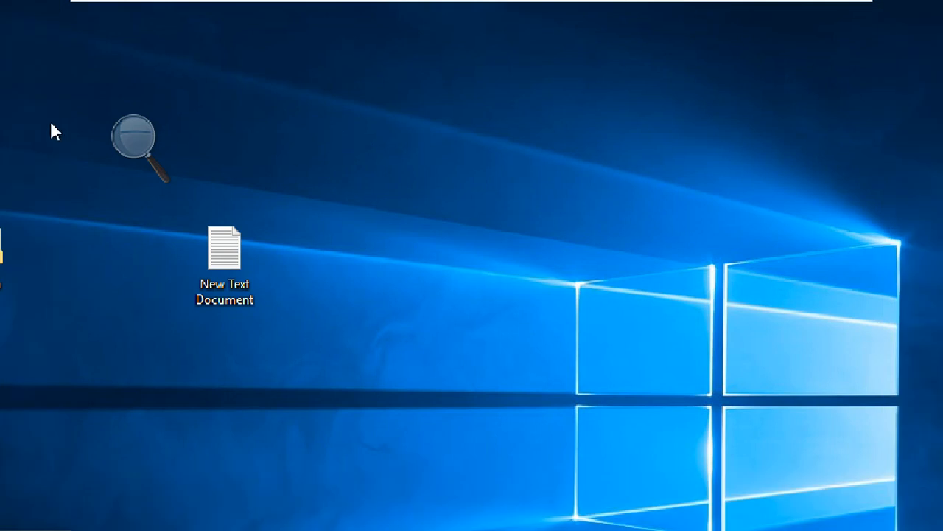
Open Disk Management by running diskmgmt.msc from the Run dialog.
{"action": "left_click", "coordinate": [129, 139]}
{"action": "left_click", "coordinate": [121, 146]}
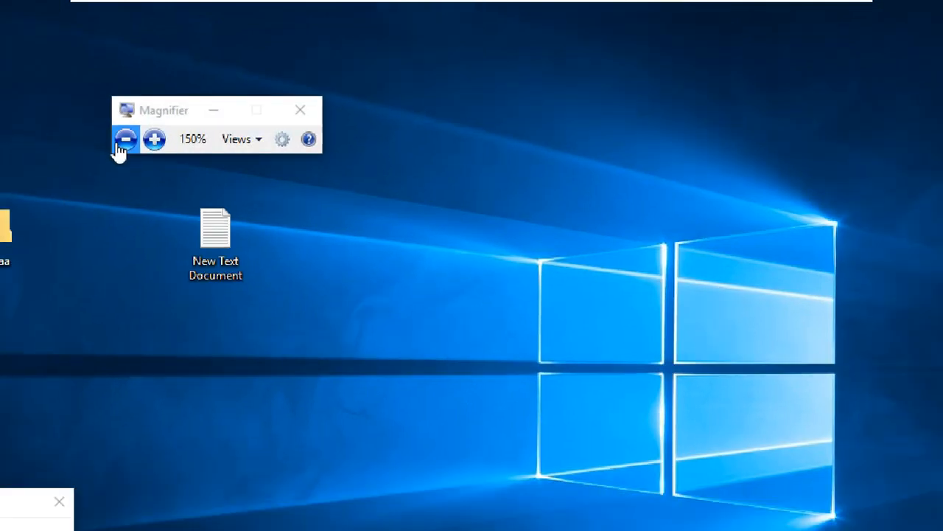
{"action": "left_click", "coordinate": [120, 145]}
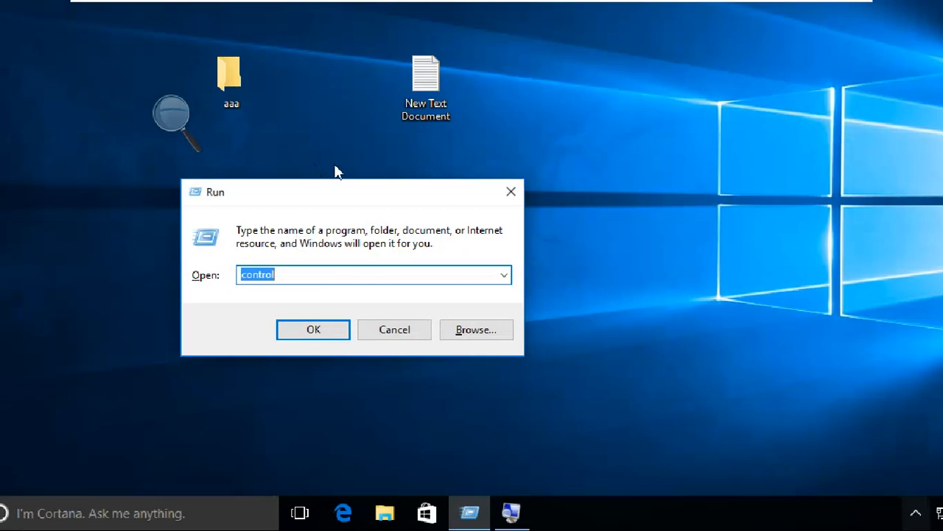
{"action": "left_click_drag", "start_coordinate": [334, 190], "coordinate": [177, 298]}
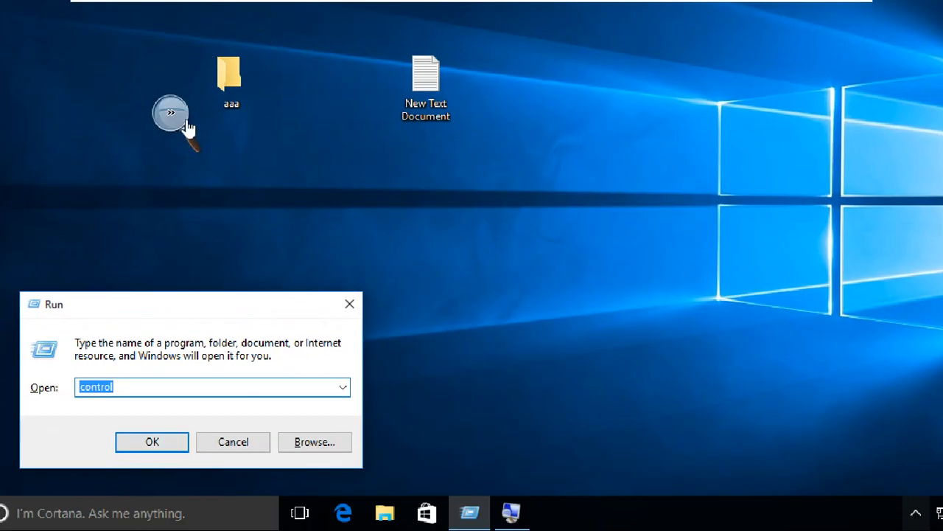
{"action": "left_click", "coordinate": [186, 123]}
{"action": "left_click", "coordinate": [190, 126]}
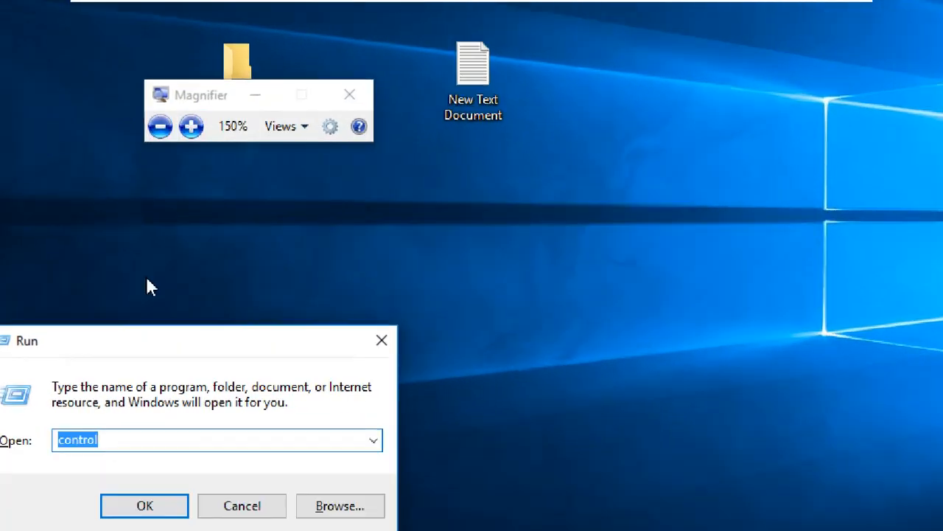
{"action": "left_click_drag", "start_coordinate": [103, 440], "coordinate": [22, 442]}
{"action": "type", "text": "disk"}
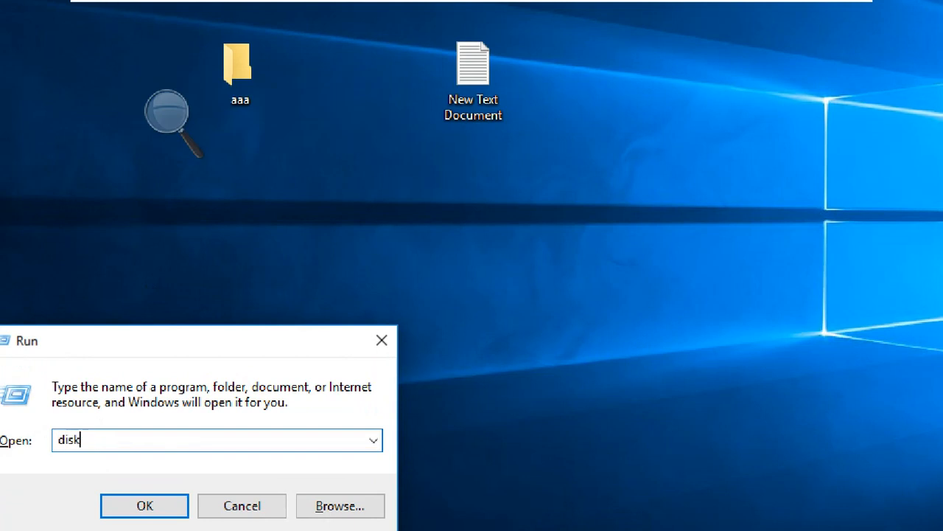
{"action": "type", "text": "mgmt.msc"}
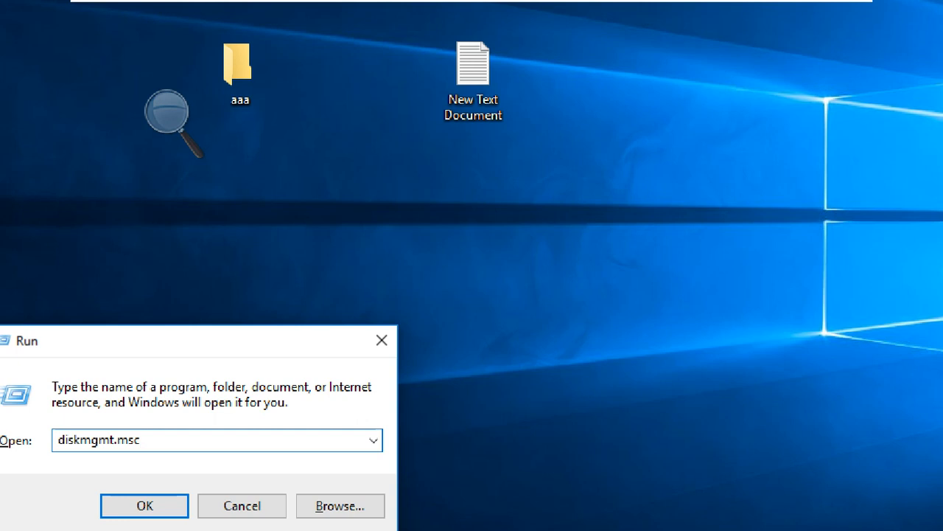
{"action": "key", "text": "Return"}
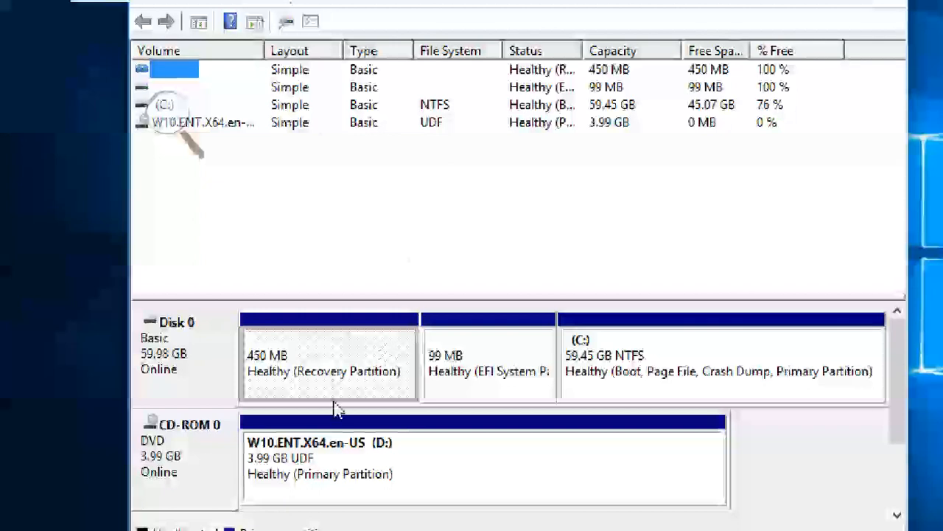
Examine Disk 0's conversion options and its recovery, EFI system and C: partitions.
{"action": "left_click", "coordinate": [190, 356]}
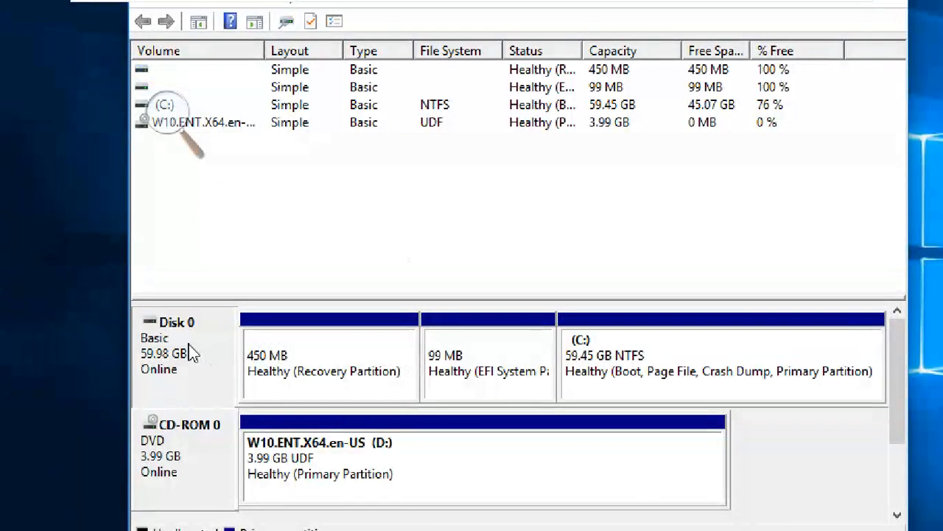
{"action": "right_click", "coordinate": [190, 354]}
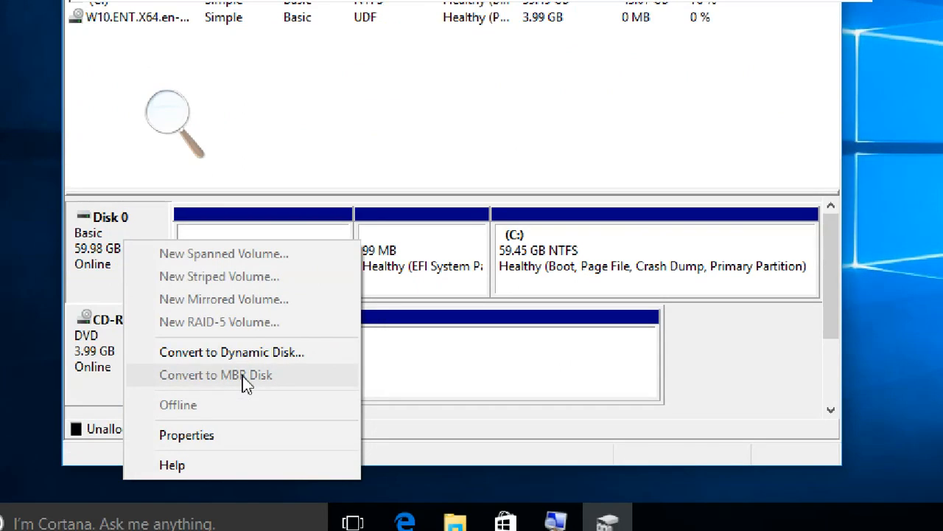
{"action": "left_click", "coordinate": [425, 273]}
{"action": "left_click", "coordinate": [280, 261]}
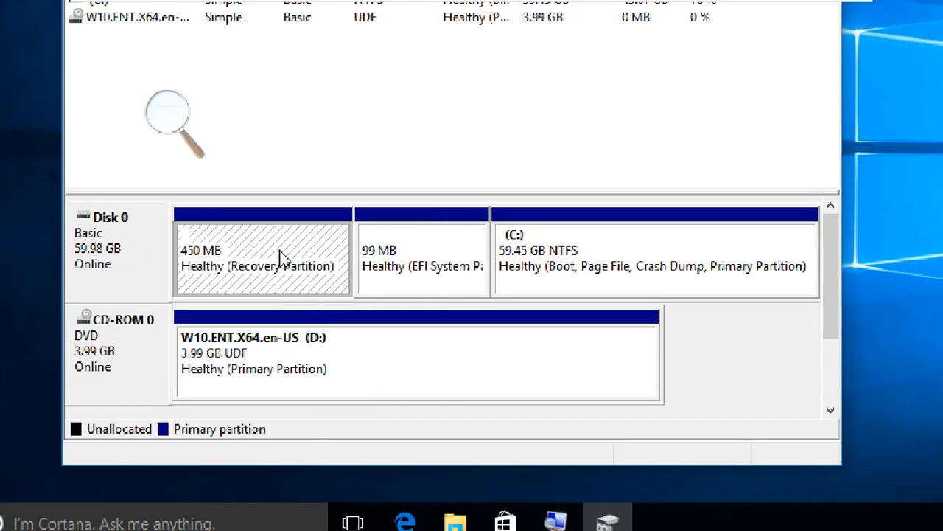
{"action": "left_click", "coordinate": [444, 253]}
{"action": "left_click", "coordinate": [574, 255]}
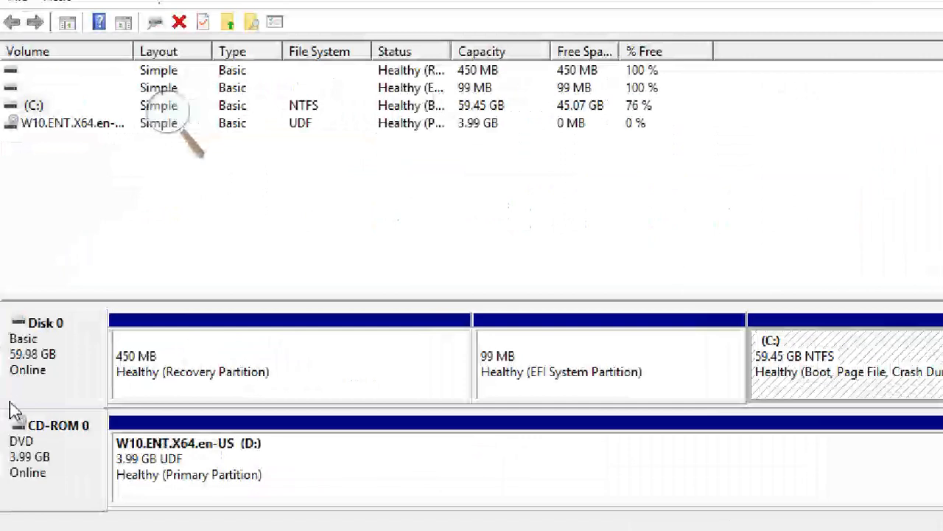
{"action": "left_click", "coordinate": [386, 381]}
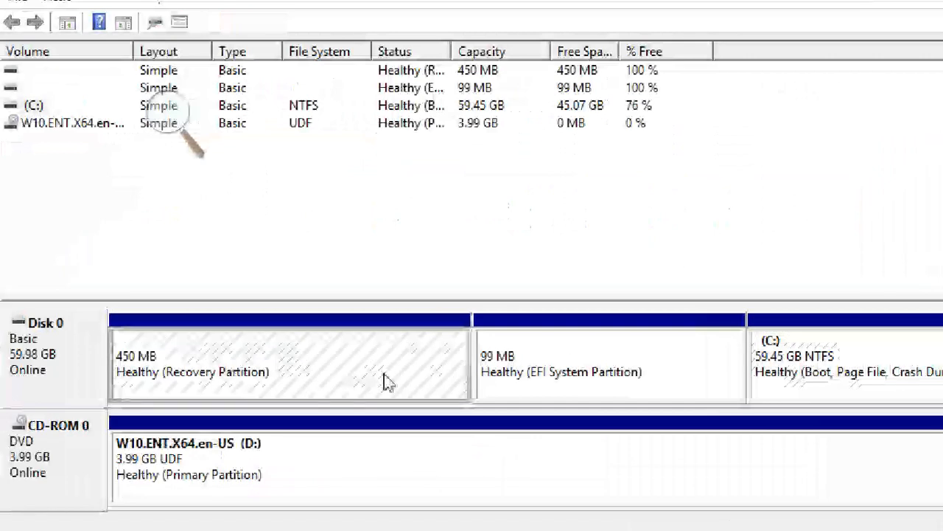
{"action": "left_click", "coordinate": [589, 364]}
{"action": "left_click", "coordinate": [847, 373]}
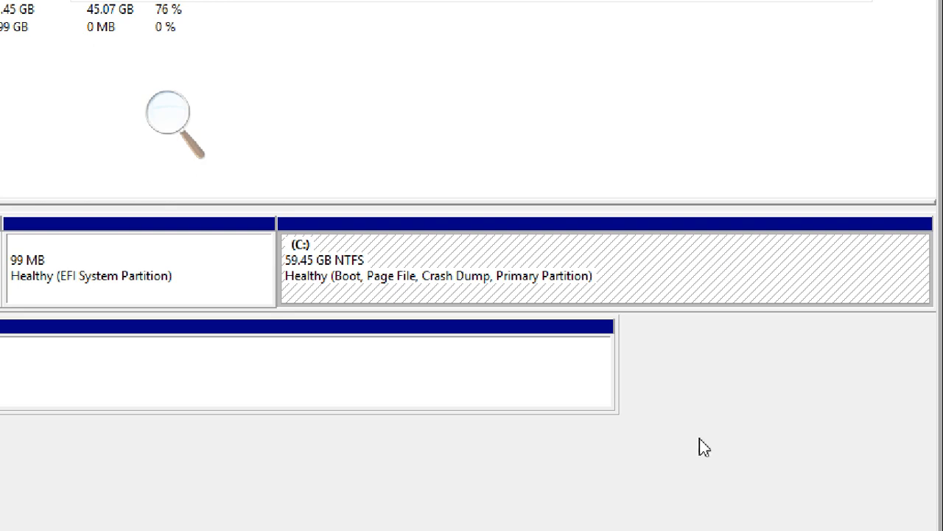
{"action": "right_click", "coordinate": [457, 262]}
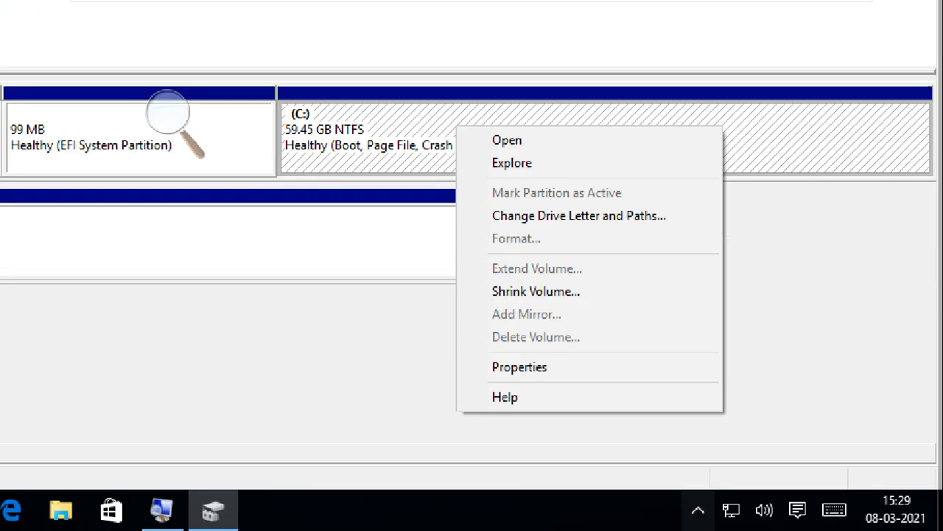
{"action": "left_click", "coordinate": [586, 297]}
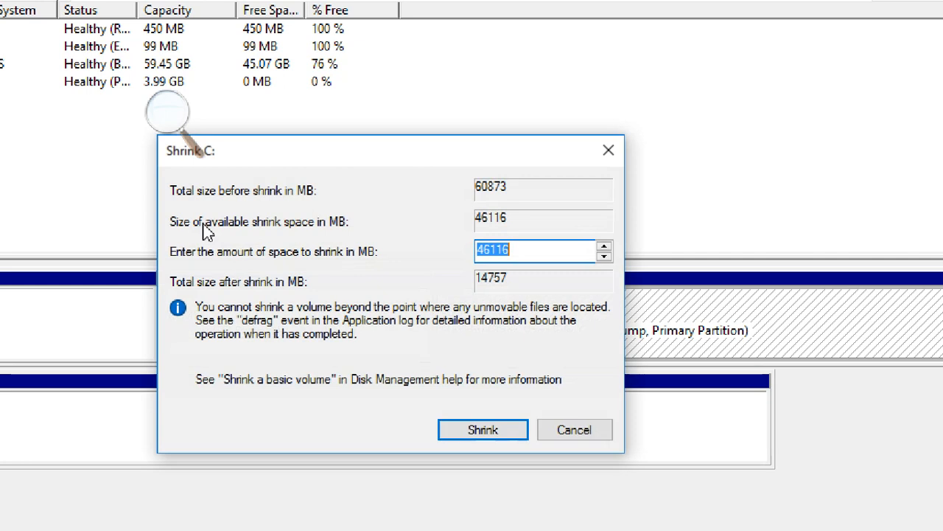
{"action": "left_click", "coordinate": [554, 250]}
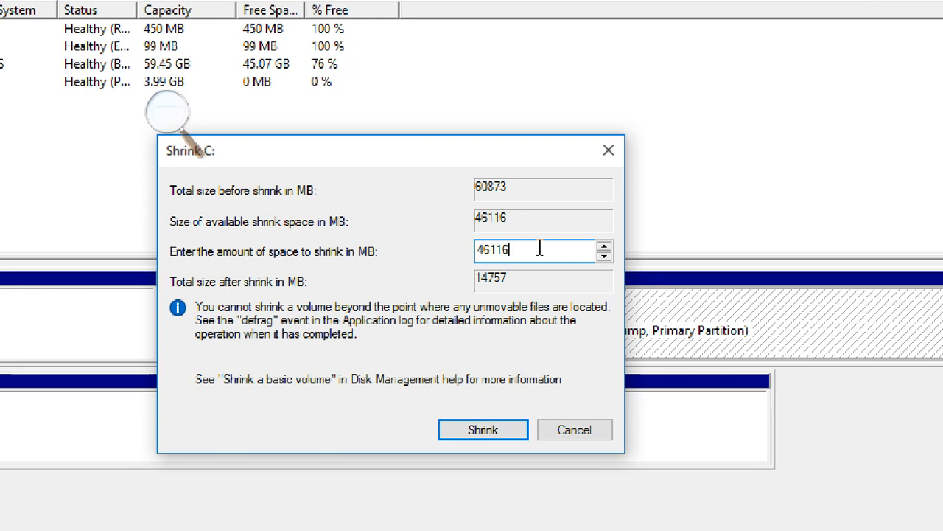
{"action": "left_click_drag", "start_coordinate": [475, 154], "coordinate": [258, 150]}
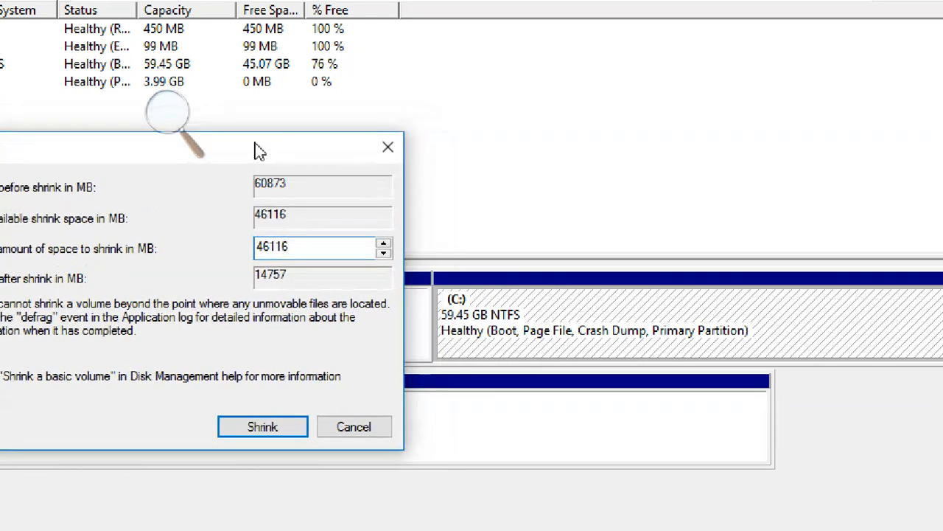
{"action": "left_click_drag", "start_coordinate": [258, 150], "coordinate": [508, 151]}
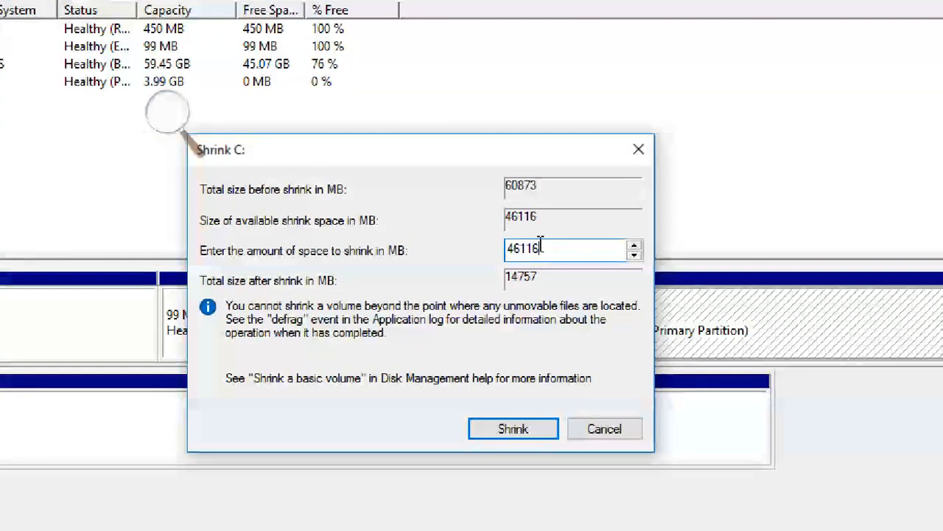
{"action": "left_click_drag", "start_coordinate": [541, 246], "coordinate": [470, 241]}
{"action": "left_click", "coordinate": [566, 254]}
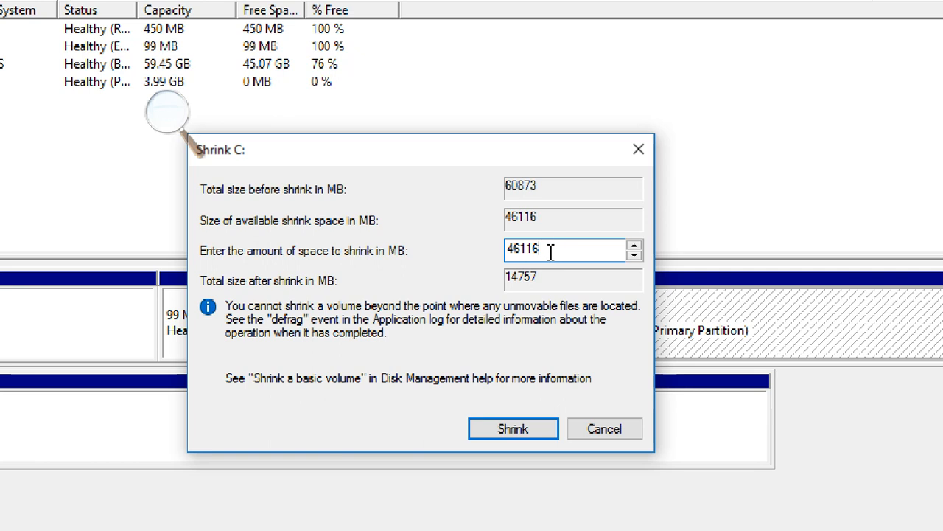
{"action": "left_click_drag", "start_coordinate": [547, 249], "coordinate": [494, 252]}
{"action": "type", "text": "20480"}
{"action": "left_click_drag", "start_coordinate": [545, 249], "coordinate": [457, 255]}
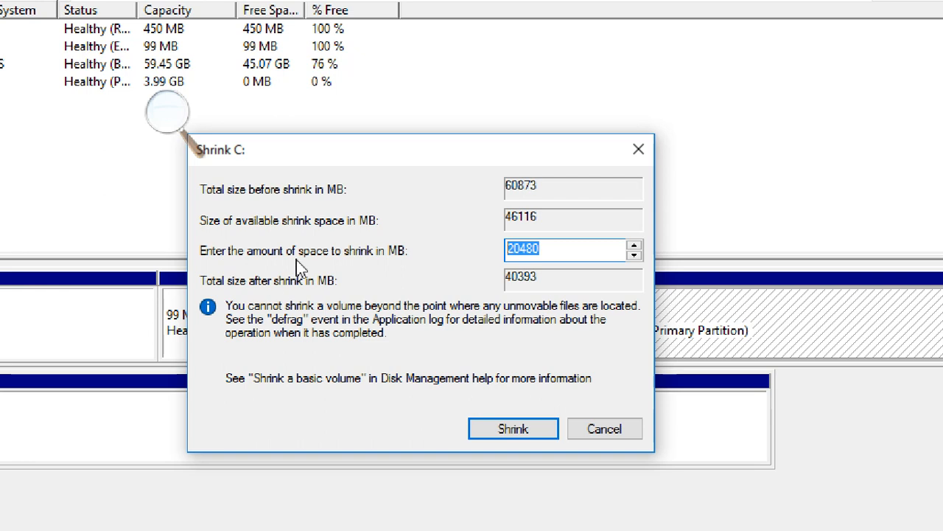
{"action": "left_click", "coordinate": [553, 254]}
{"action": "double_click", "coordinate": [534, 249]}
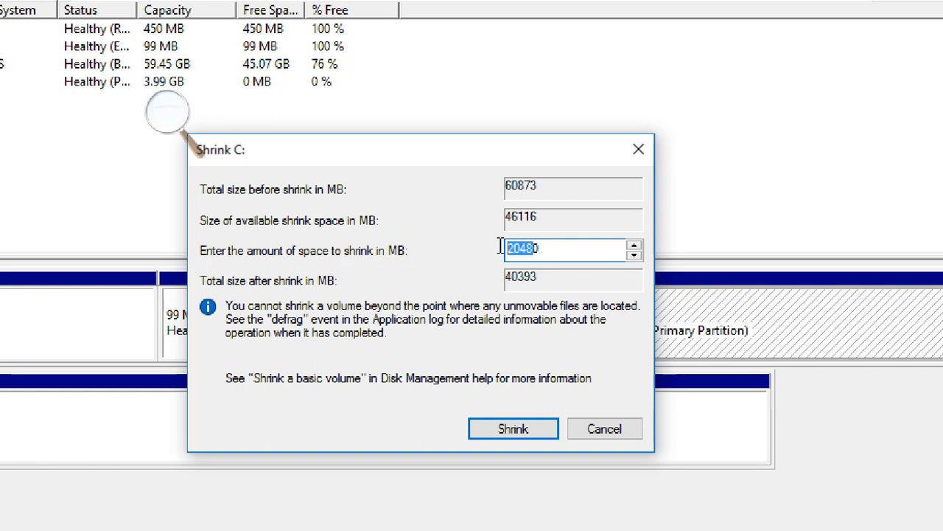
{"action": "left_click", "coordinate": [541, 243]}
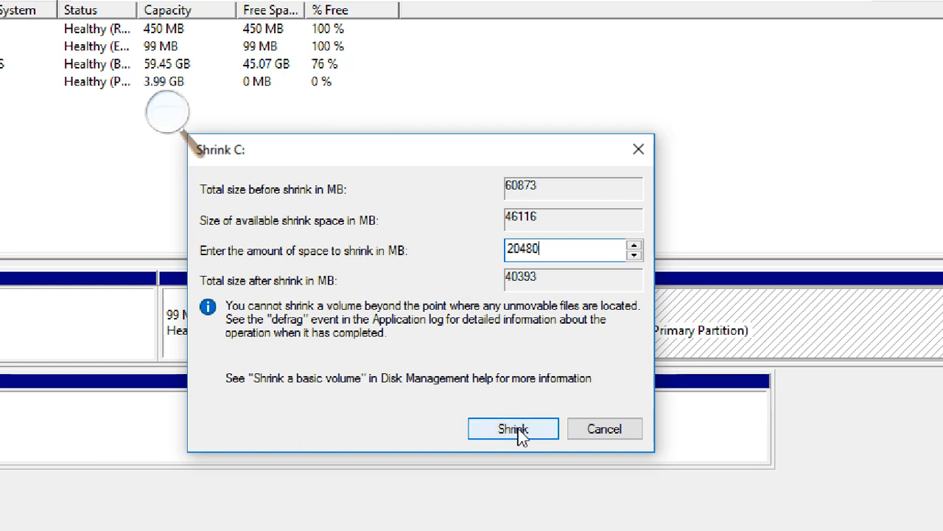
{"action": "left_click", "coordinate": [599, 425]}
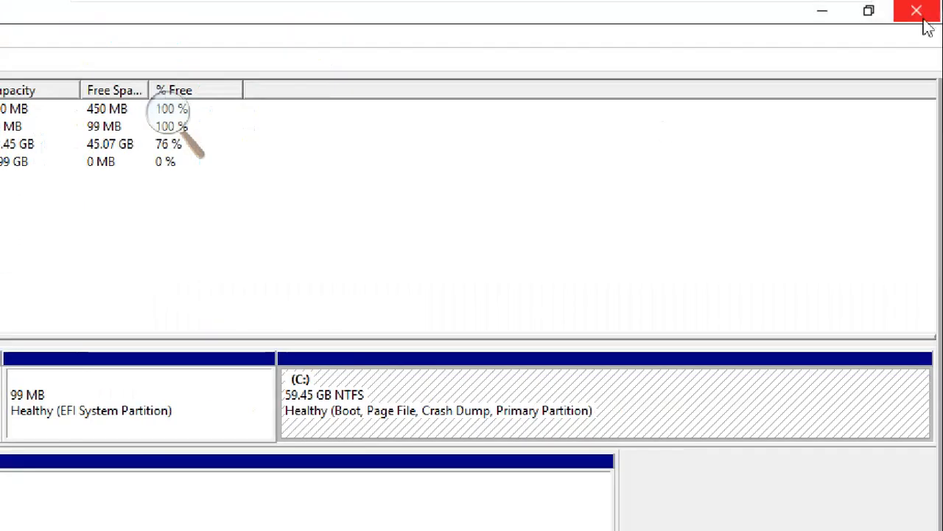
{"action": "left_click", "coordinate": [918, 12]}
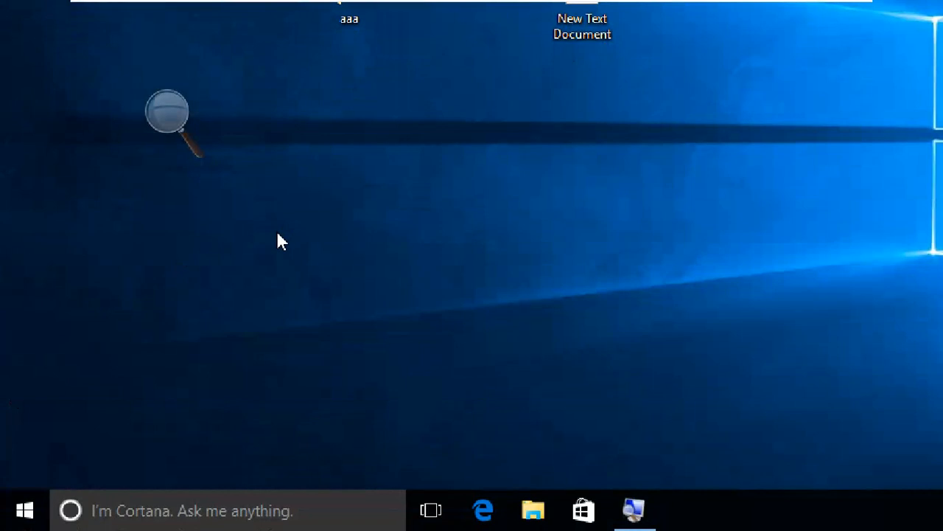
Reopen Disk Management by running diskmgmt.msc and maximize its window.
{"action": "key", "text": "super+r"}
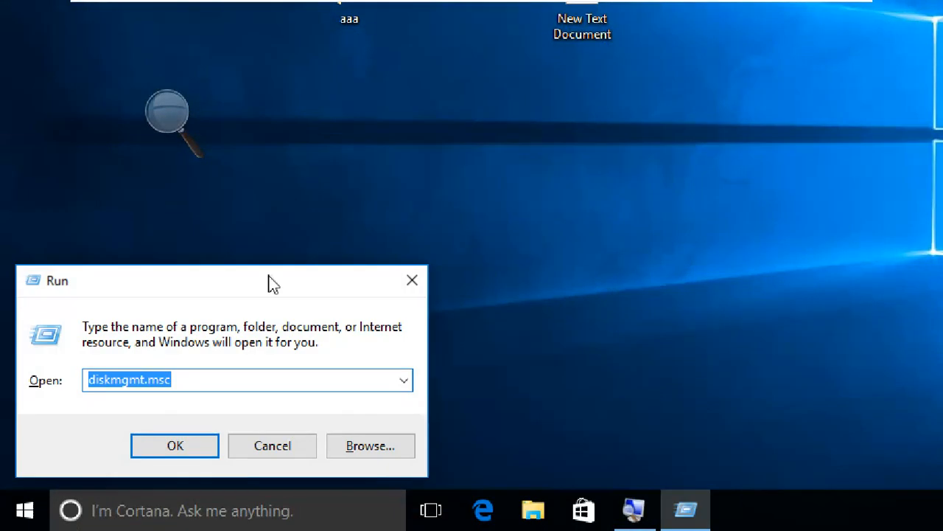
{"action": "left_click", "coordinate": [322, 313]}
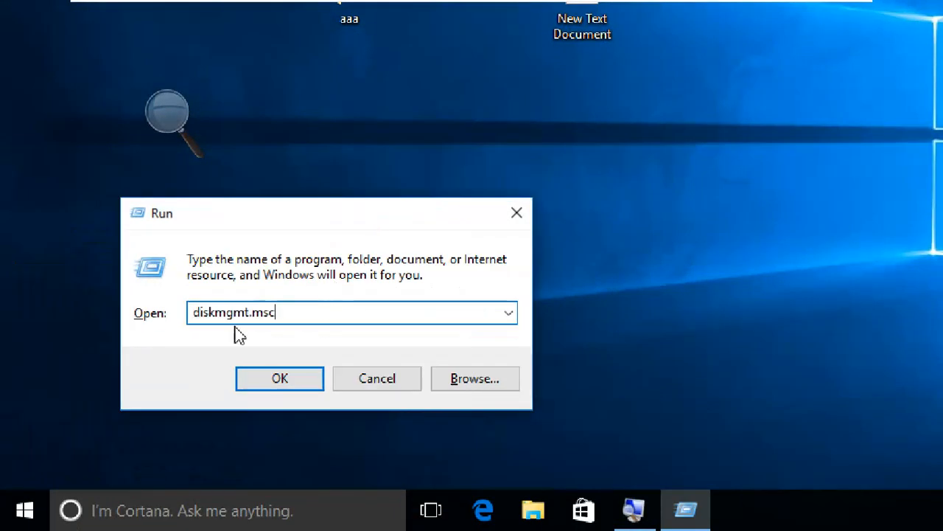
{"action": "left_click", "coordinate": [163, 117]}
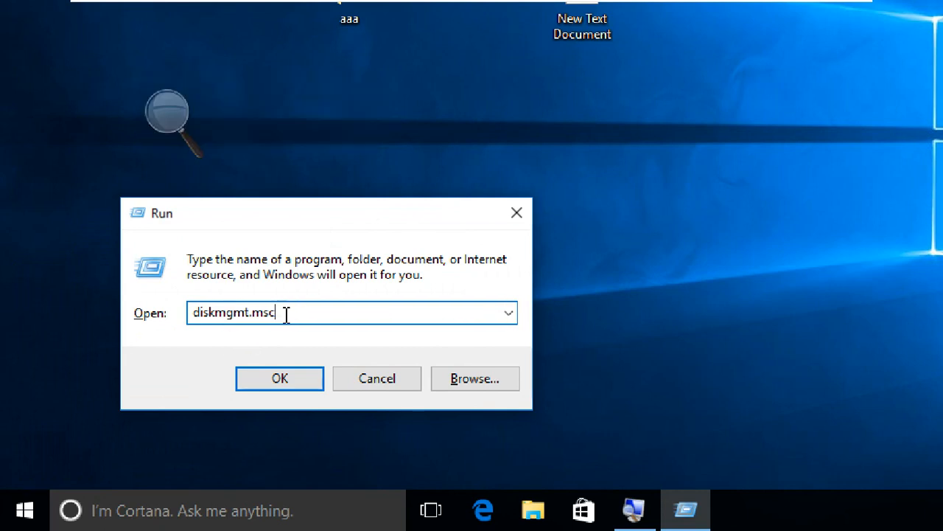
{"action": "left_click", "coordinate": [274, 378]}
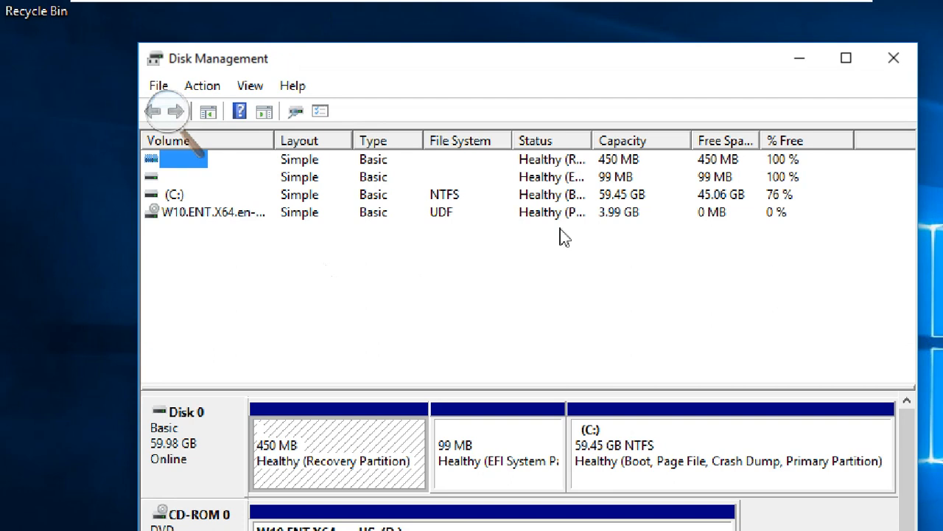
{"action": "left_click", "coordinate": [846, 59]}
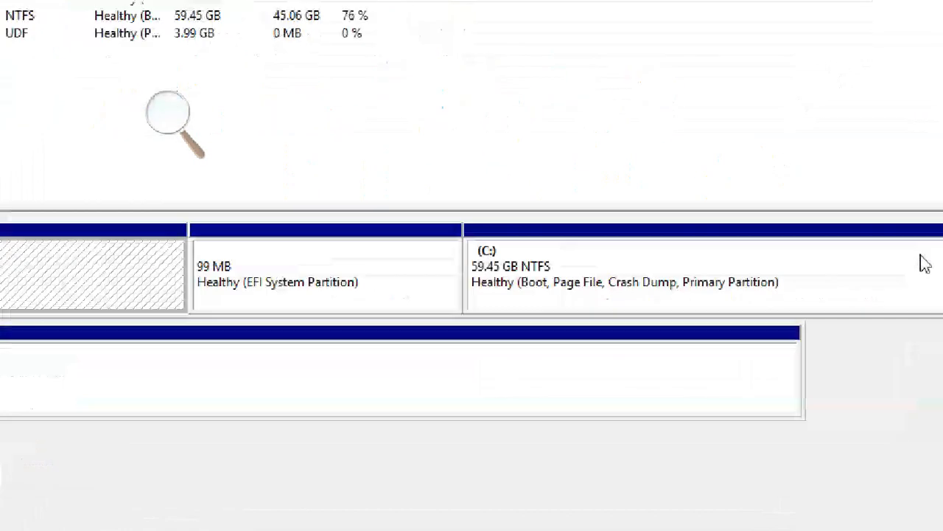
Shrink the C: volume by 20480 MB and select the unallocated space beside it.
{"action": "right_click", "coordinate": [684, 269]}
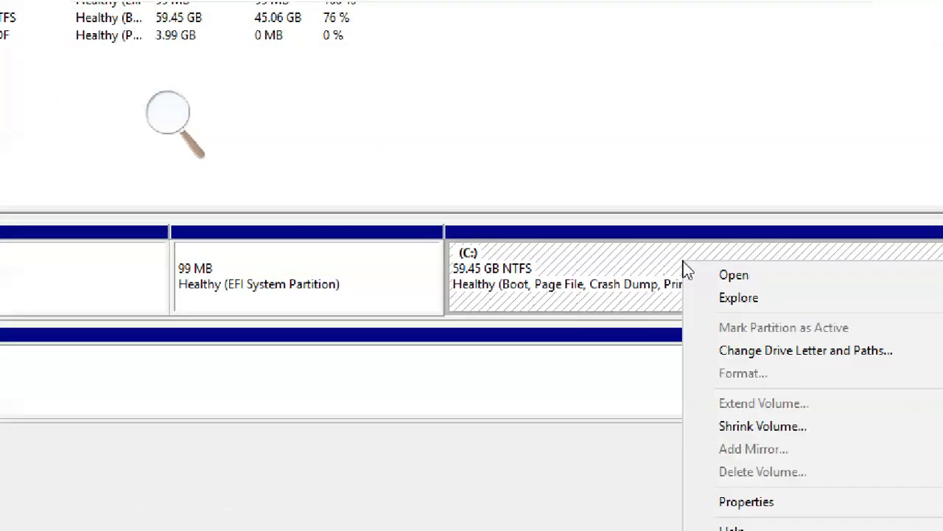
{"action": "left_click", "coordinate": [754, 430]}
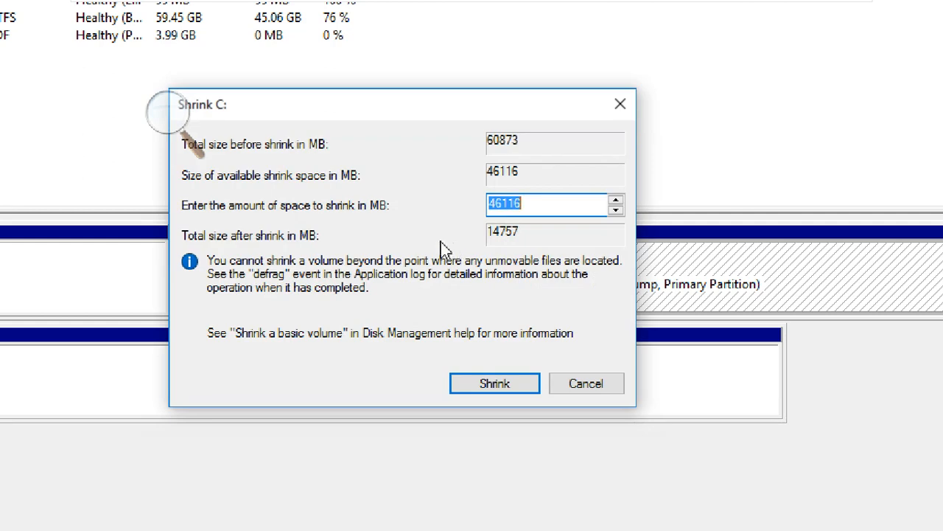
{"action": "left_click", "coordinate": [539, 204]}
{"action": "left_click_drag", "start_coordinate": [539, 204], "coordinate": [420, 236]}
{"action": "type", "text": "20"}
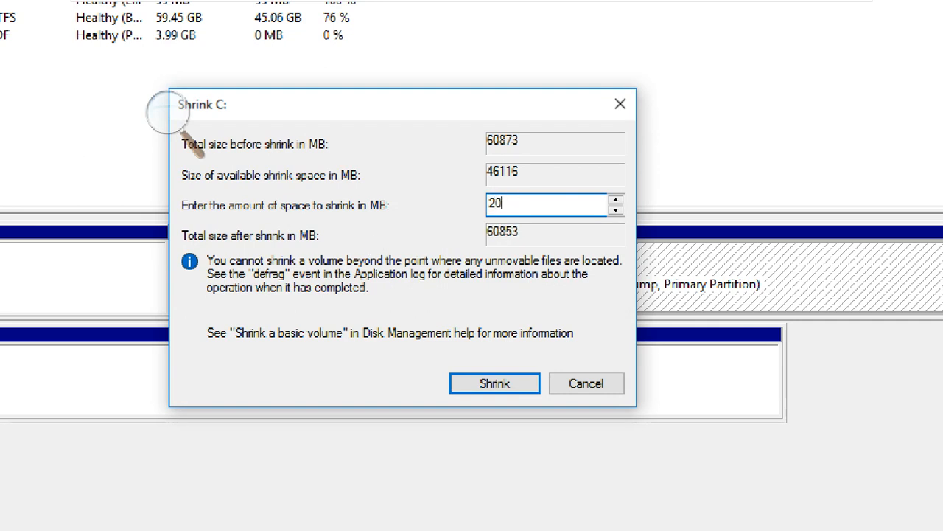
{"action": "type", "text": "480"}
{"action": "left_click", "coordinate": [474, 392]}
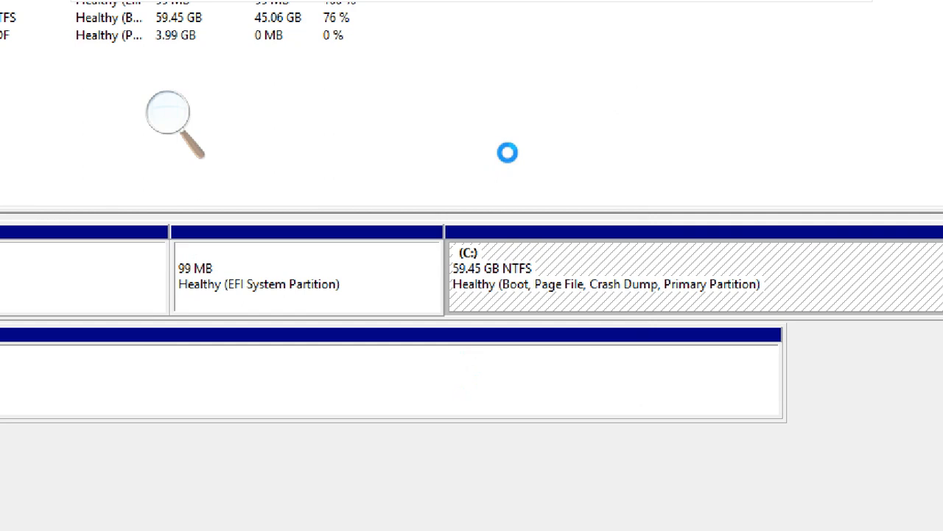
{"action": "left_click", "coordinate": [735, 270]}
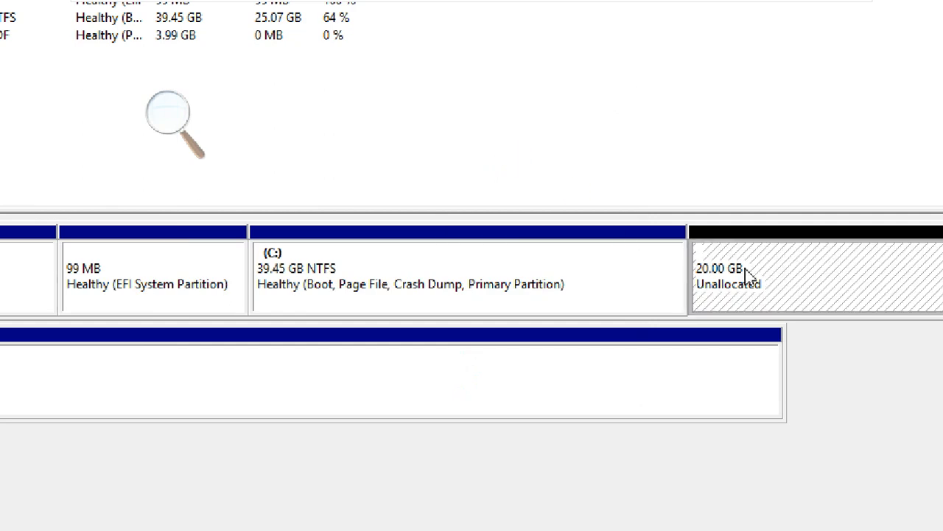
{"action": "left_click", "coordinate": [590, 284]}
{"action": "left_click", "coordinate": [804, 266]}
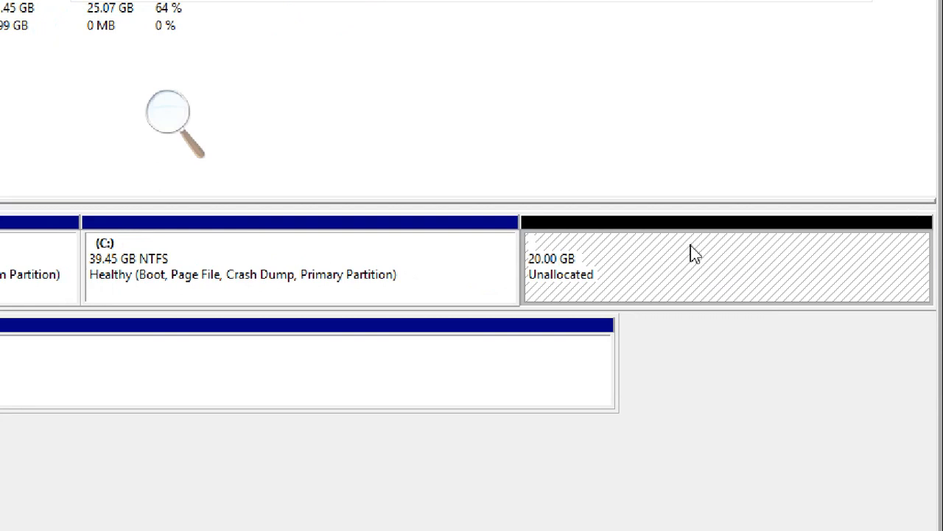
Start a new simple volume in Disk 0's unallocated space with a size of 10240 MB.
{"action": "right_click", "coordinate": [622, 263]}
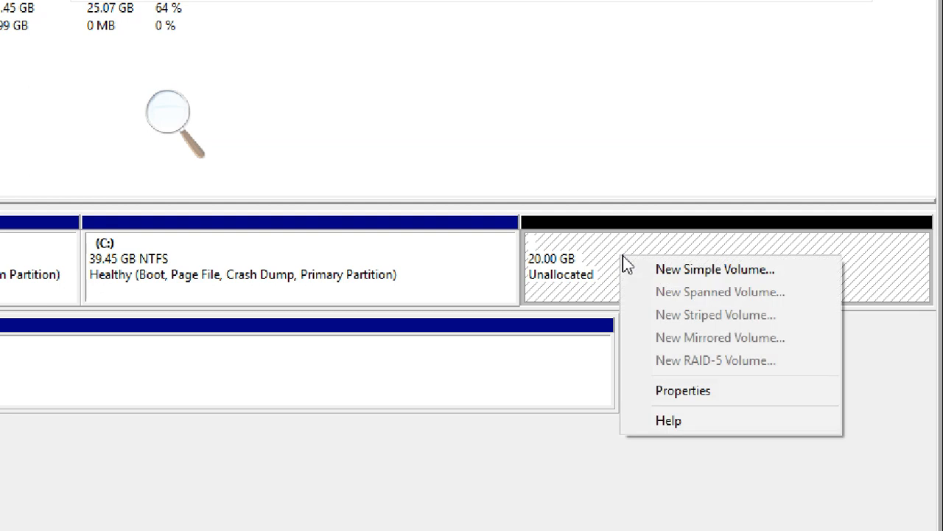
{"action": "left_click", "coordinate": [670, 271]}
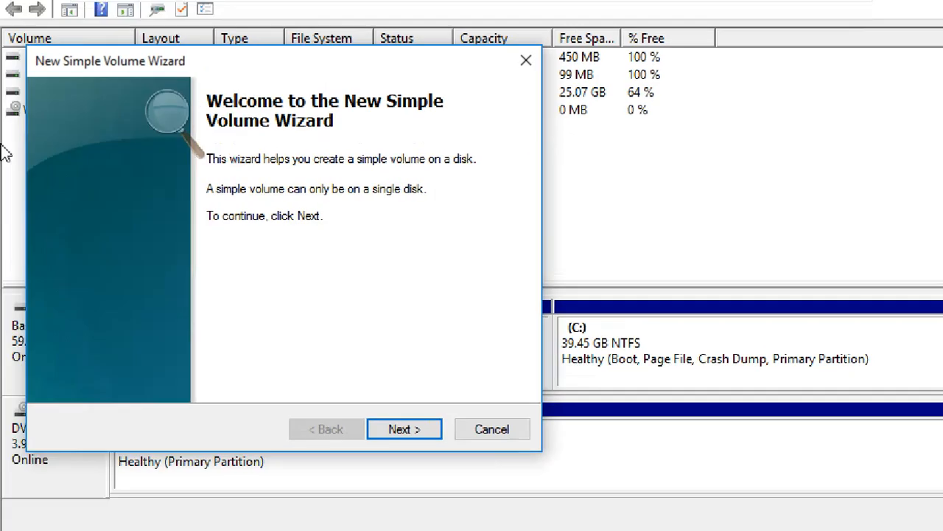
{"action": "left_click", "coordinate": [404, 429]}
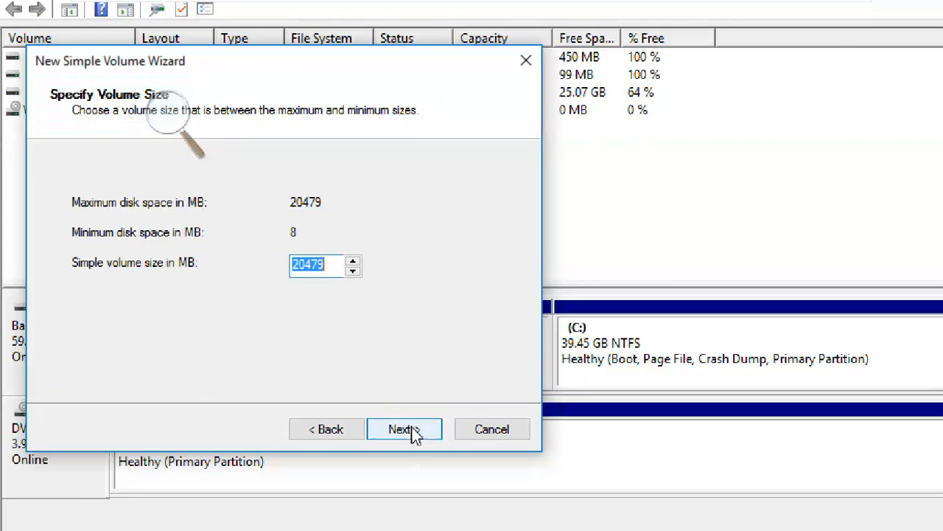
{"action": "left_click", "coordinate": [329, 263]}
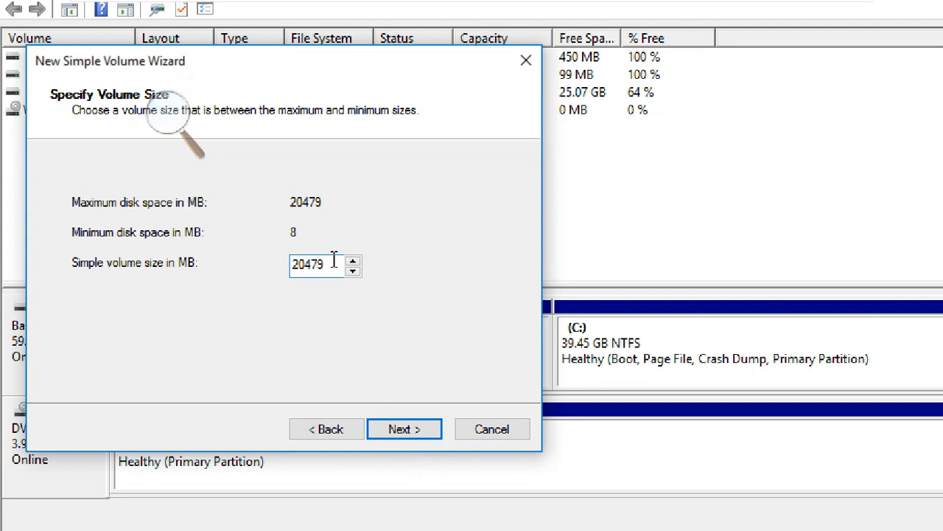
{"action": "left_click_drag", "start_coordinate": [337, 270], "coordinate": [275, 267]}
{"action": "type", "text": "10240"}
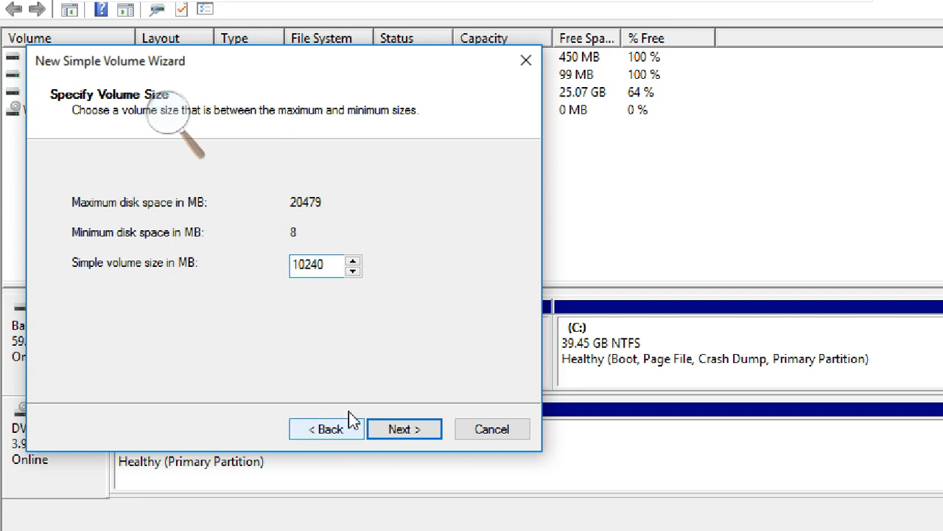
{"action": "left_click", "coordinate": [426, 429]}
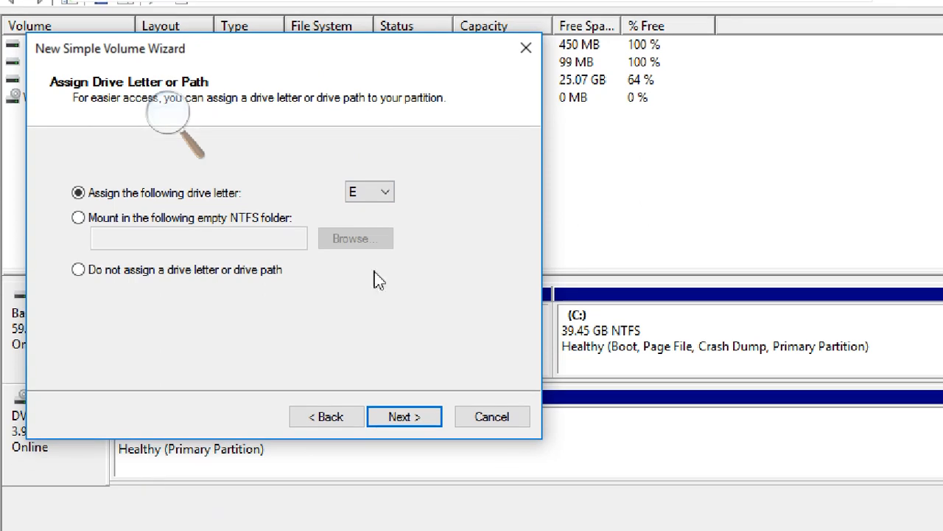
Assign drive letter E to the new volume.
{"action": "left_click", "coordinate": [388, 192]}
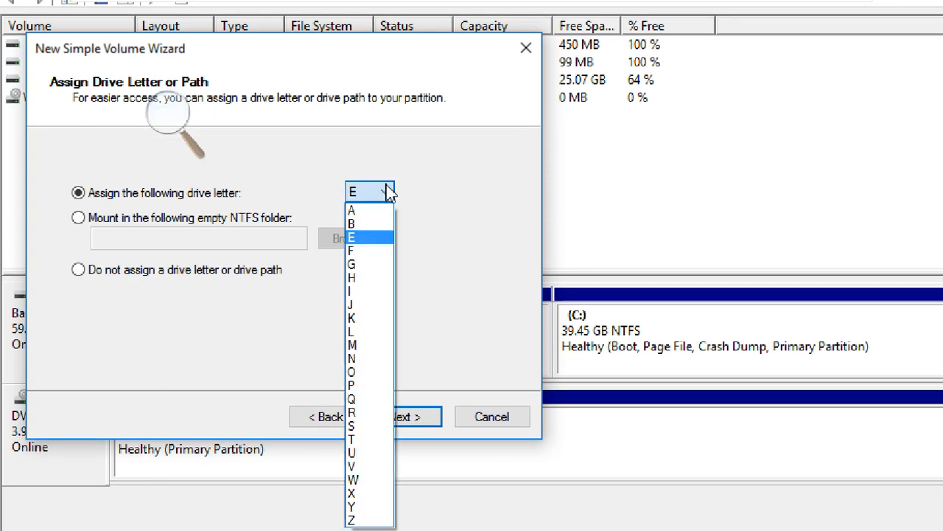
{"action": "left_click", "coordinate": [371, 253]}
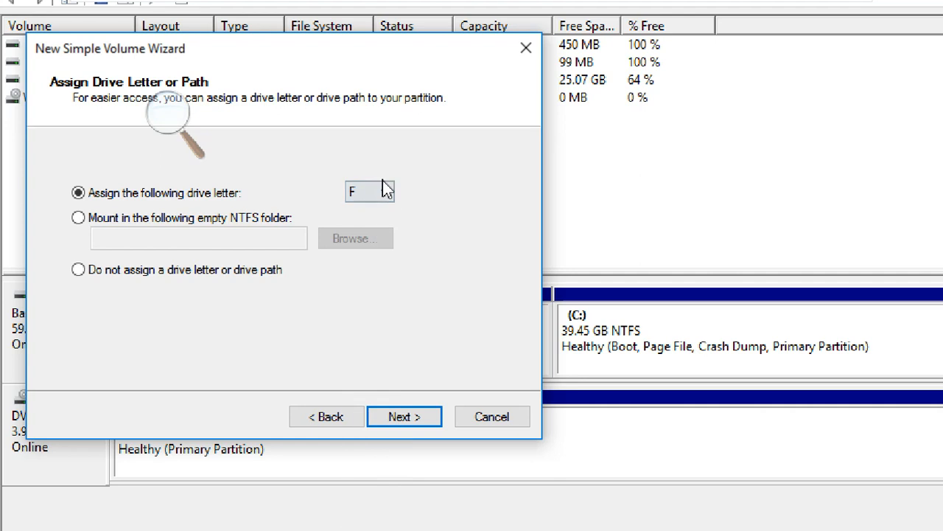
{"action": "left_click", "coordinate": [385, 190]}
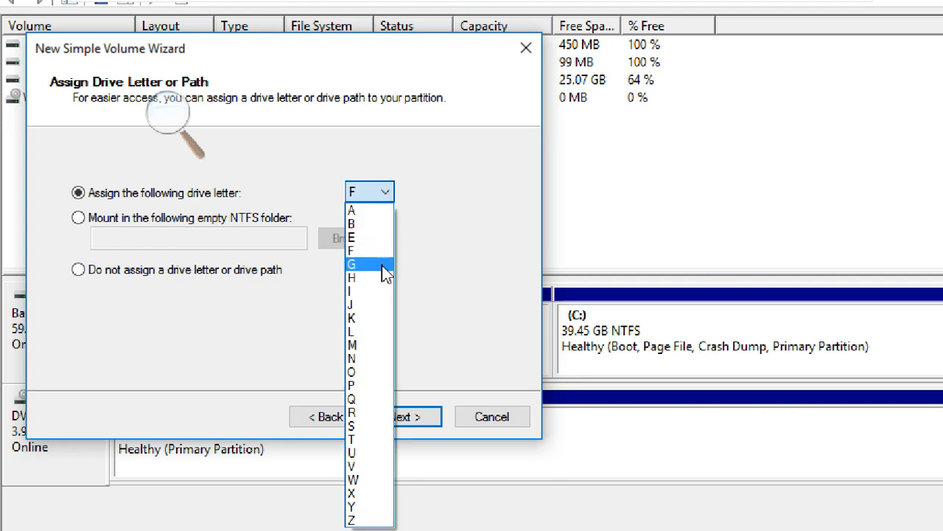
{"action": "left_click", "coordinate": [376, 239]}
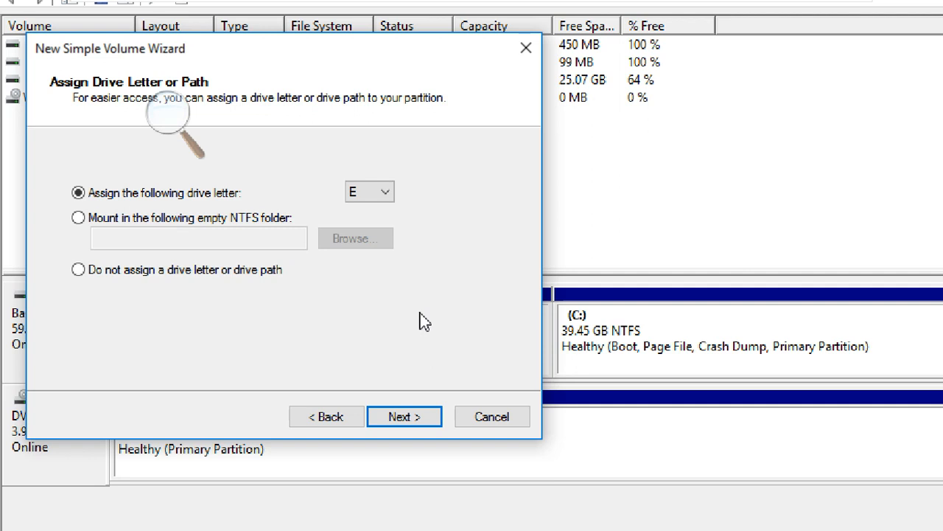
{"action": "left_click", "coordinate": [419, 417]}
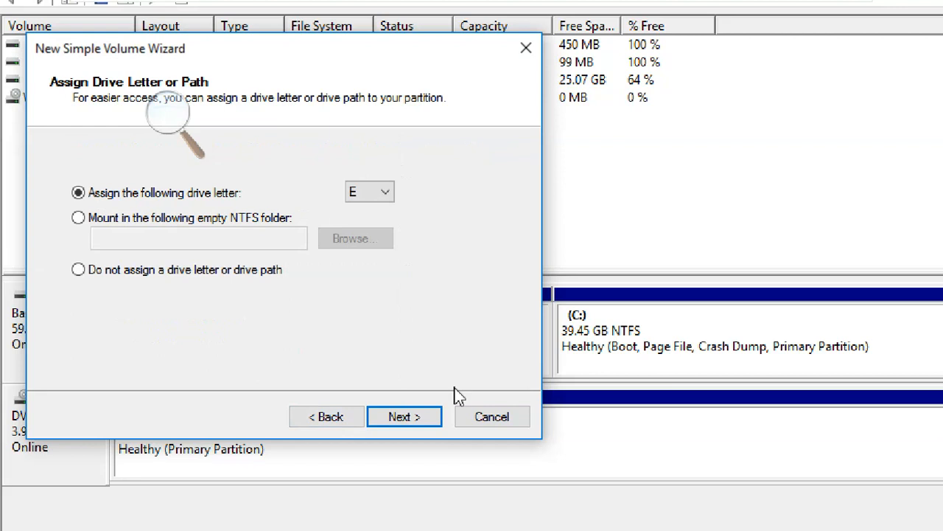
Create the volume as a quick-formatted NTFS partition with default allocation unit size and the label 10GB DISK.
{"action": "left_click", "coordinate": [420, 424]}
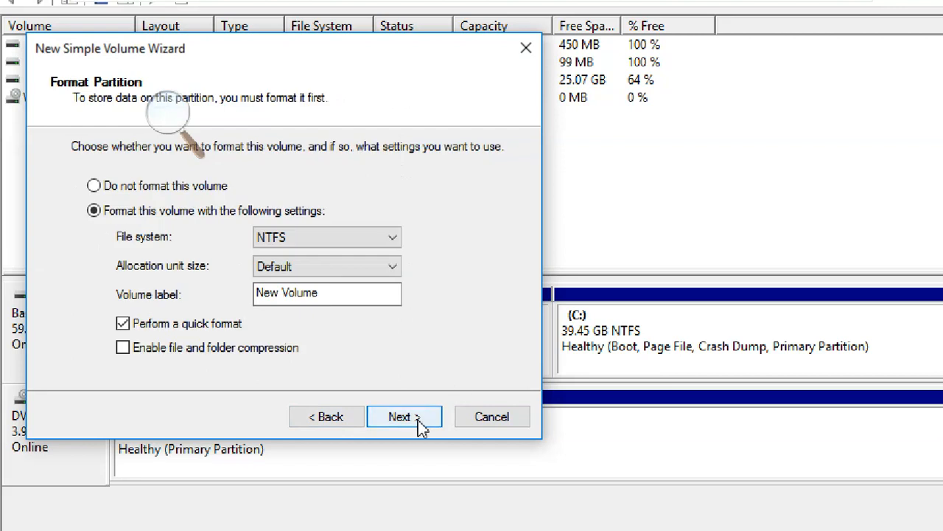
{"action": "left_click", "coordinate": [295, 237]}
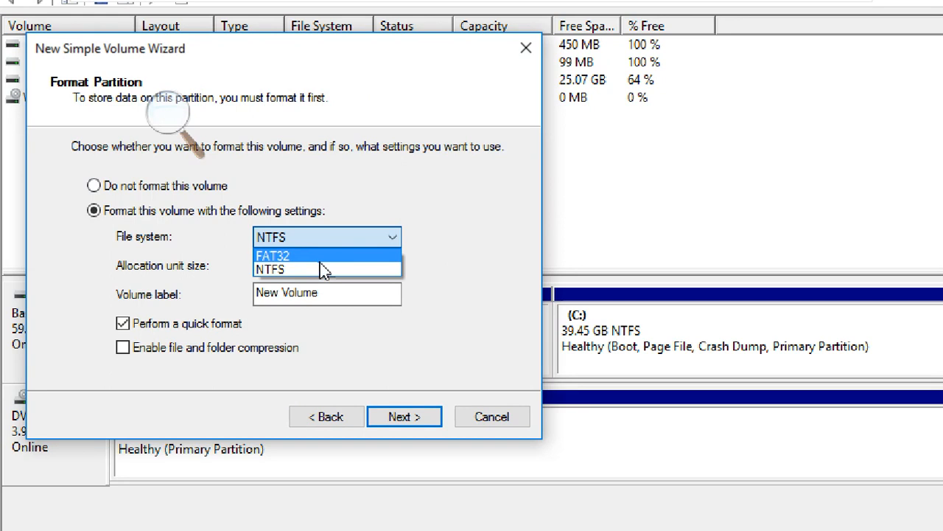
{"action": "left_click", "coordinate": [324, 270]}
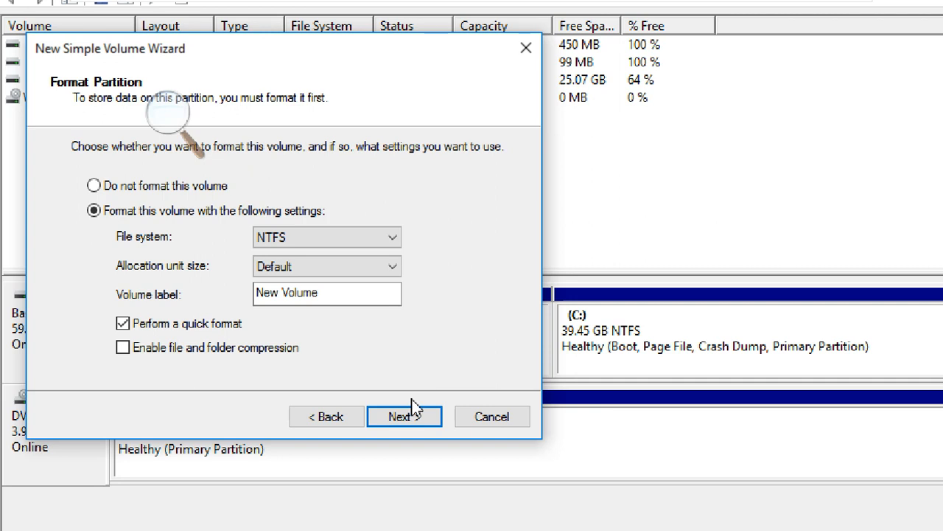
{"action": "left_click", "coordinate": [391, 268]}
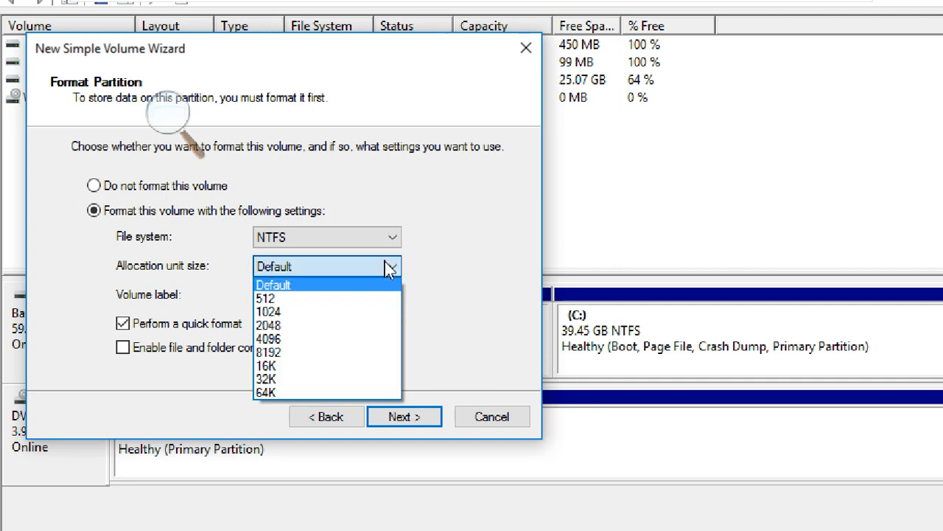
{"action": "left_click", "coordinate": [459, 268]}
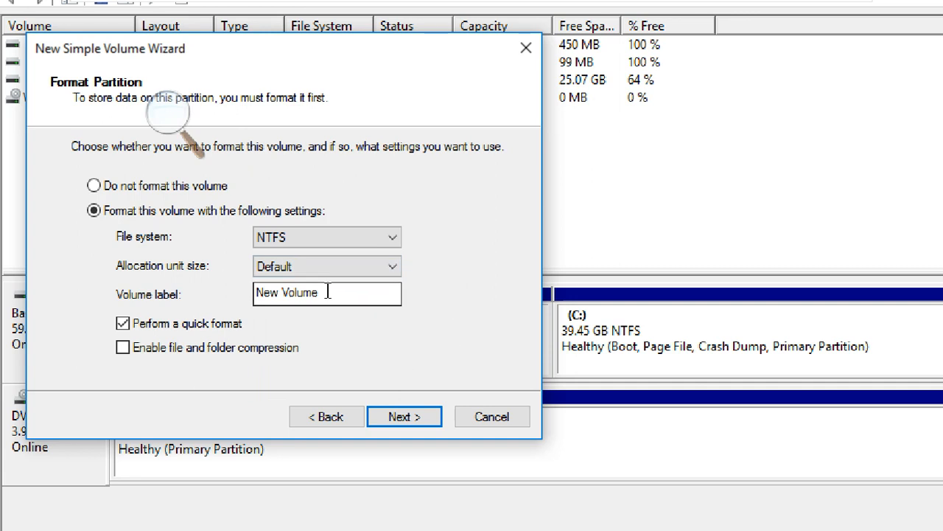
{"action": "left_click_drag", "start_coordinate": [385, 292], "coordinate": [240, 292]}
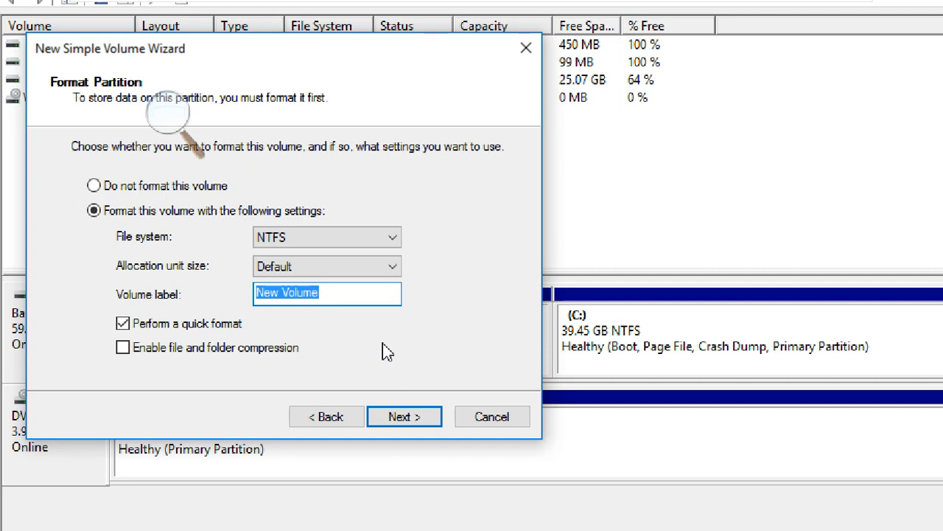
{"action": "type", "text": "10"}
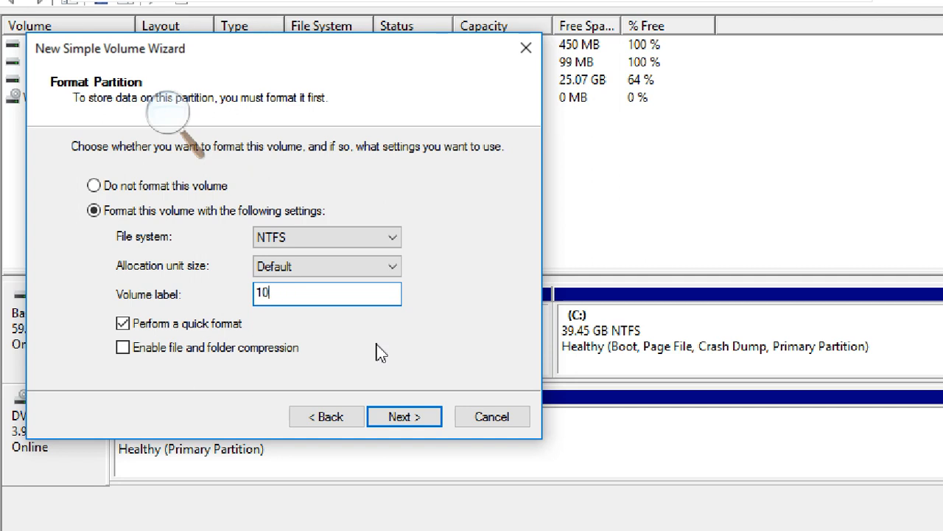
{"action": "type", "text": "GB DISK"}
{"action": "left_click", "coordinate": [415, 418]}
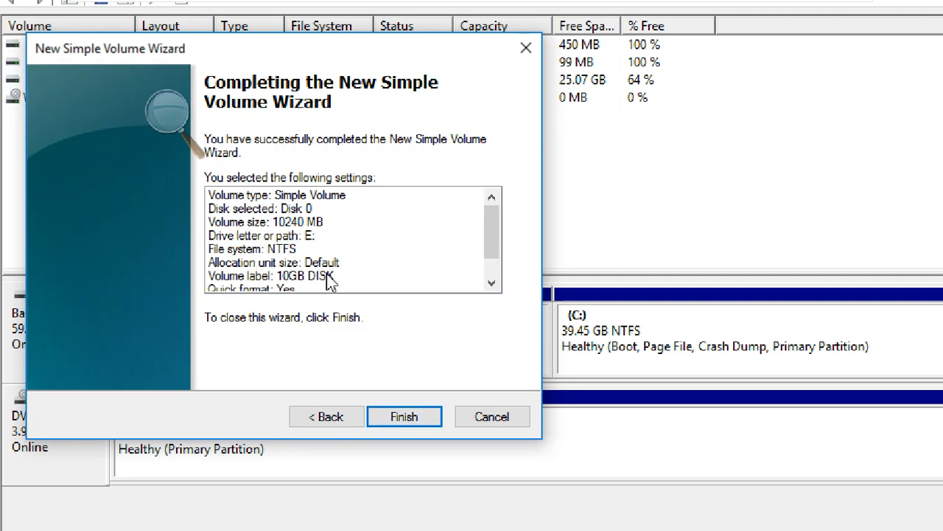
{"action": "left_click", "coordinate": [410, 418]}
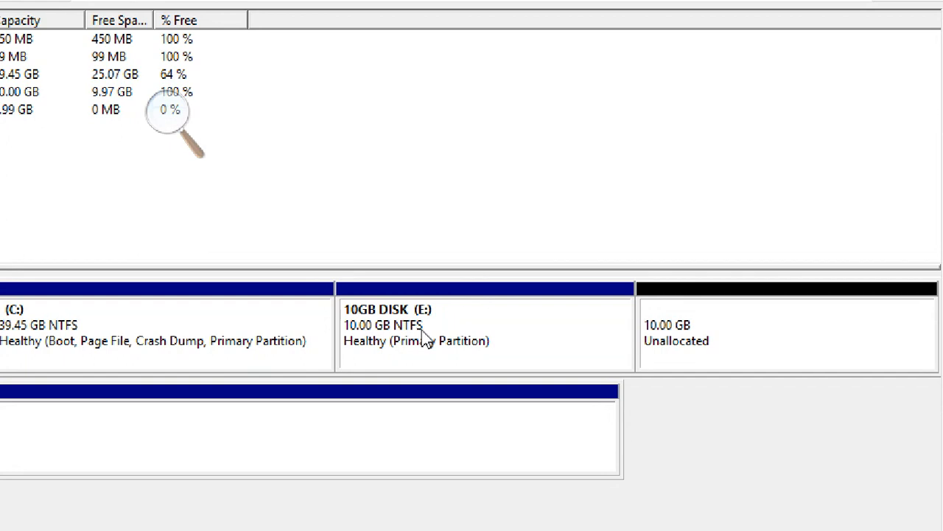
Open the 10GB DISK (E:) volume in File Explorer and create a text document named SFDS in it.
{"action": "left_click", "coordinate": [711, 325]}
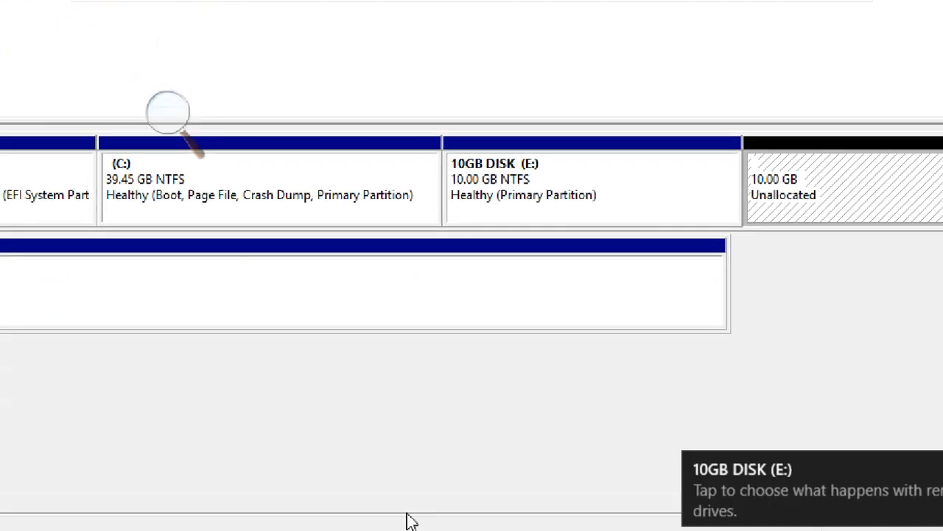
{"action": "right_click", "coordinate": [600, 180]}
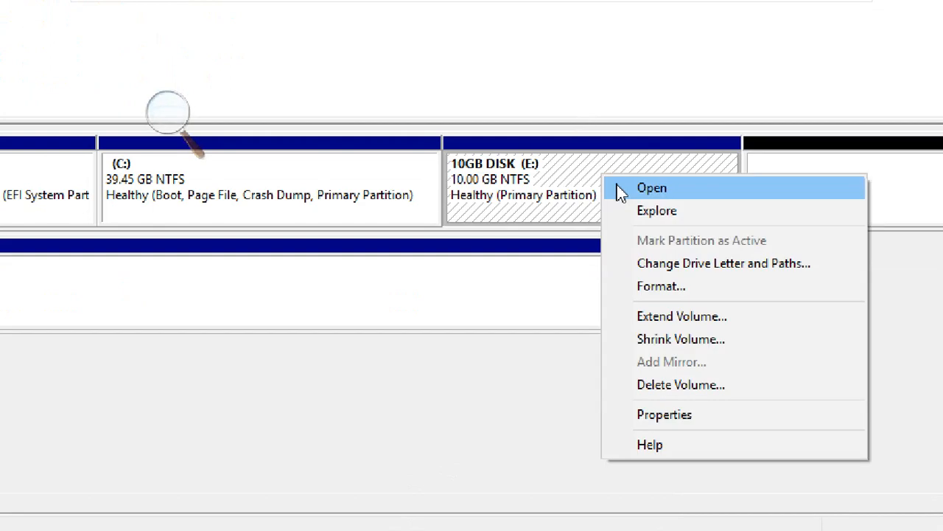
{"action": "left_click", "coordinate": [622, 189]}
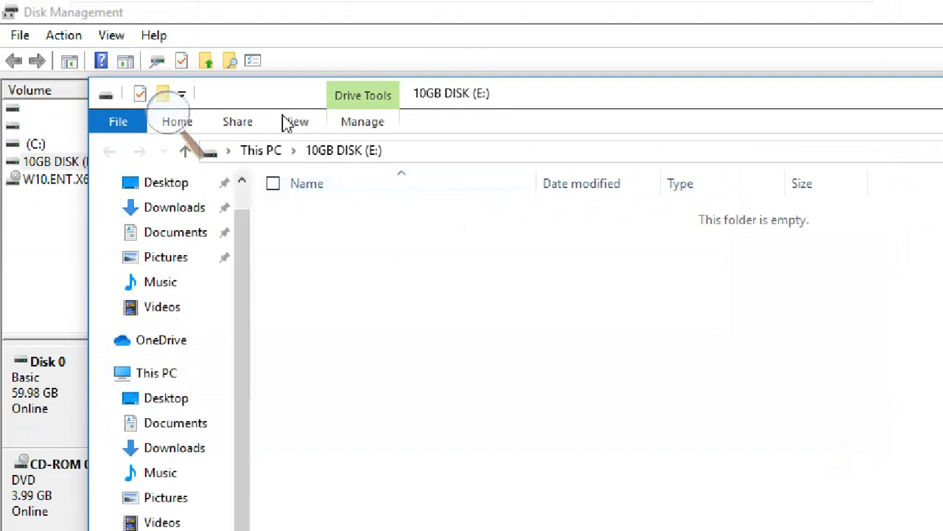
{"action": "right_click", "coordinate": [322, 254]}
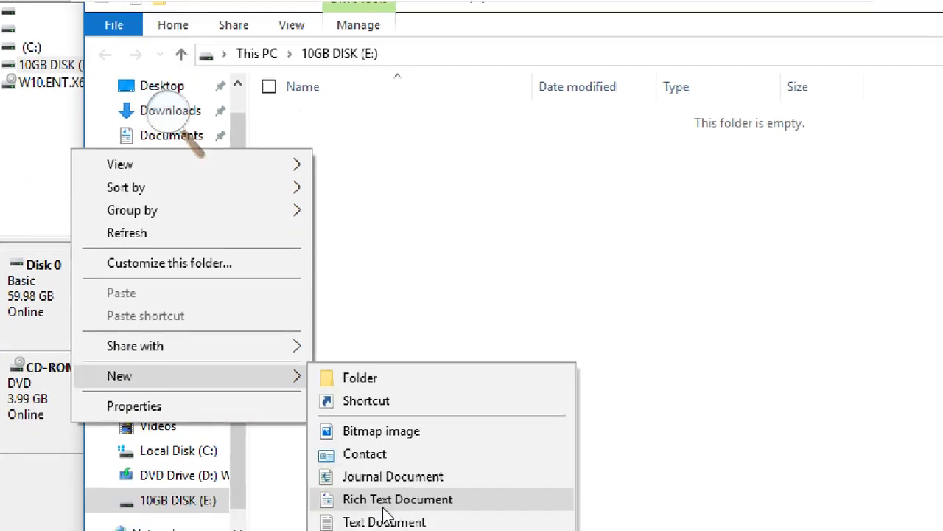
{"action": "left_click", "coordinate": [389, 522]}
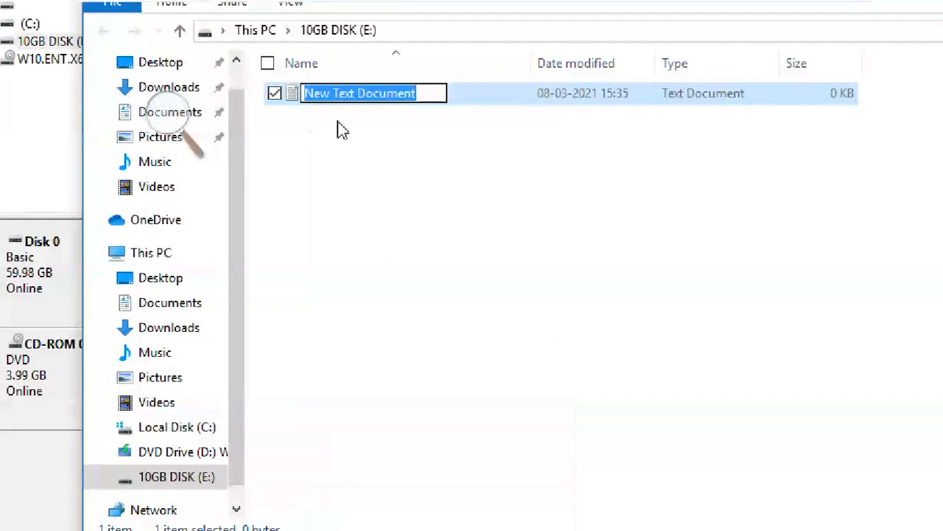
{"action": "type", "text": "SFDS"}
{"action": "left_click", "coordinate": [345, 114]}
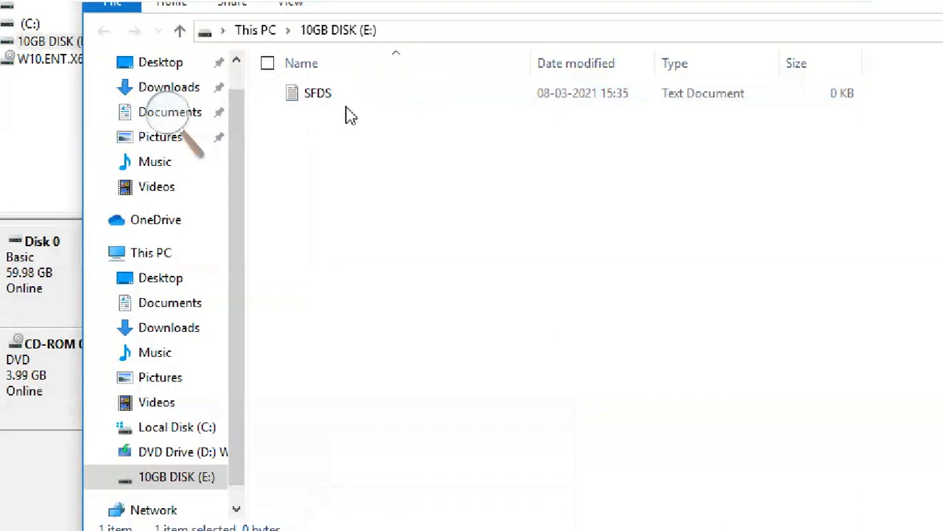
Compare the drives' capacities in This PC and check the used and free space in the C: drive's properties.
{"action": "left_click", "coordinate": [256, 31]}
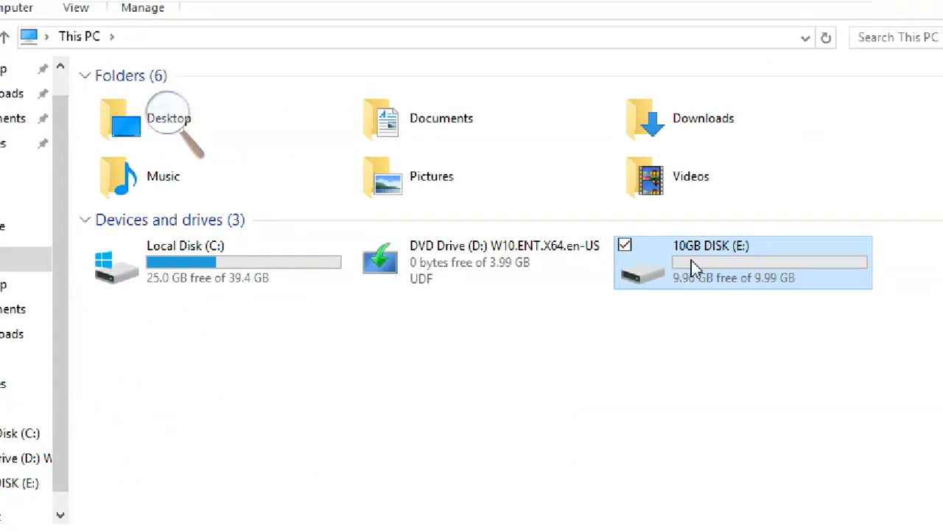
{"action": "mouse_move", "coordinate": [727, 284]}
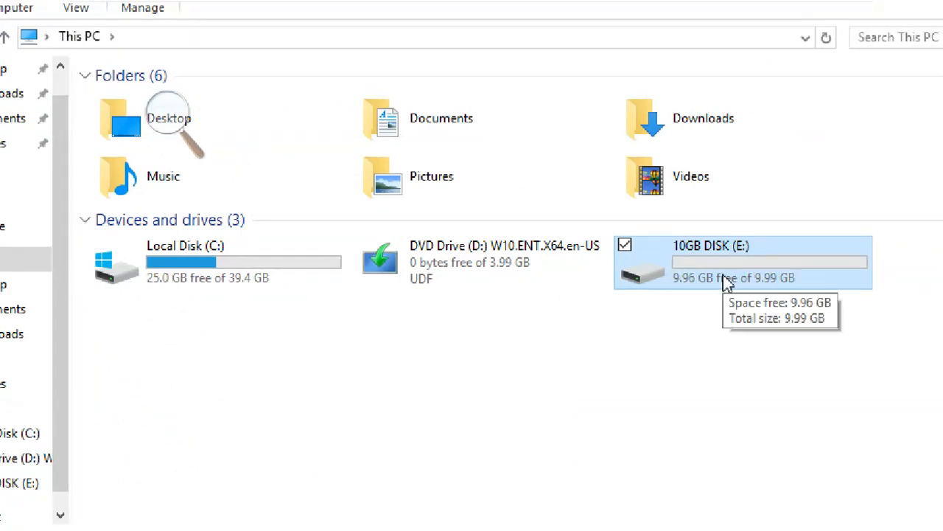
{"action": "left_click", "coordinate": [151, 269]}
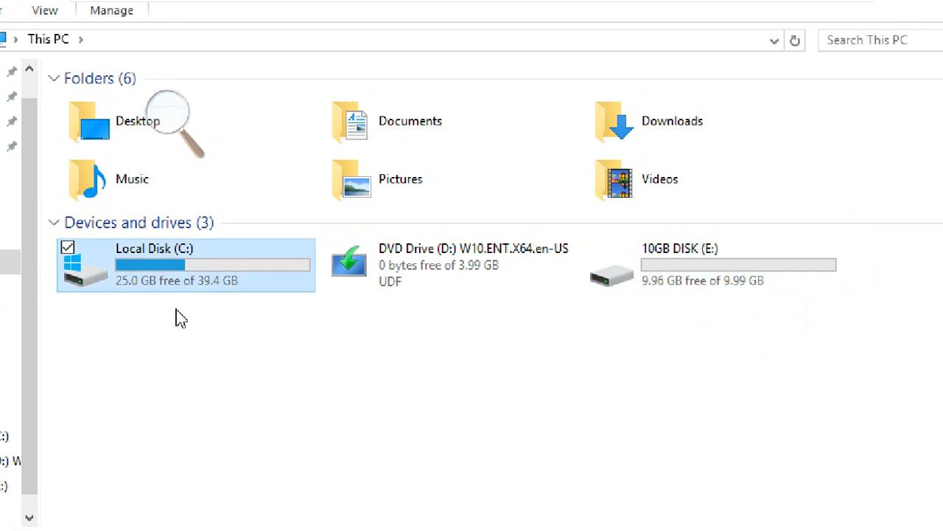
{"action": "double_click", "coordinate": [168, 271]}
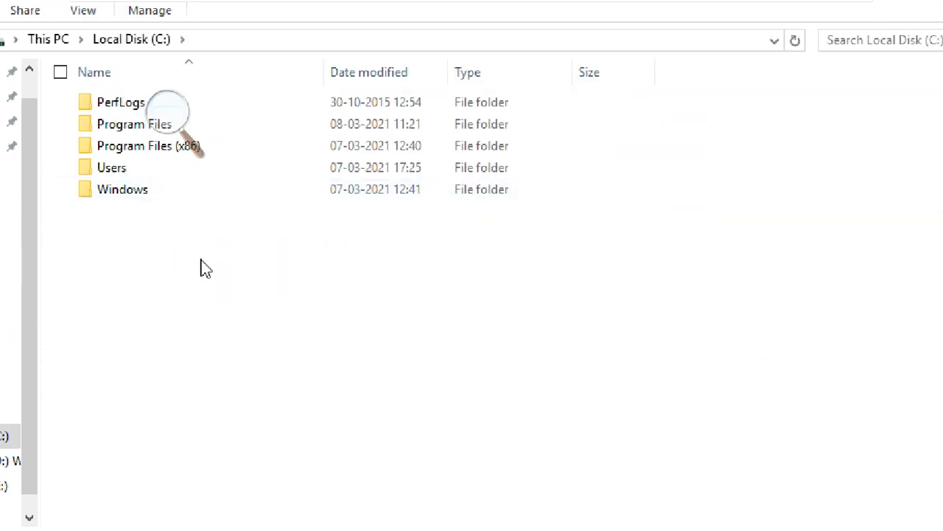
{"action": "right_click", "coordinate": [205, 268]}
{"action": "left_click", "coordinate": [52, 515]}
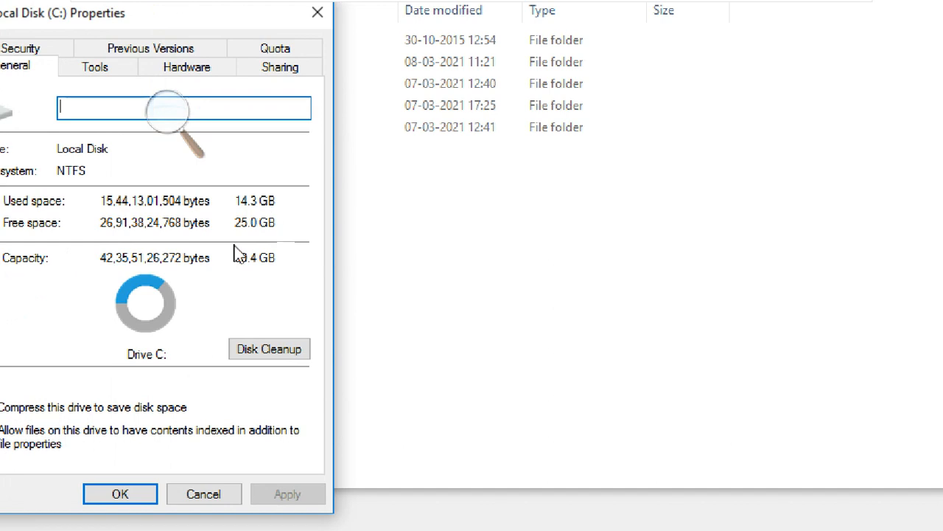
{"action": "left_click", "coordinate": [202, 494]}
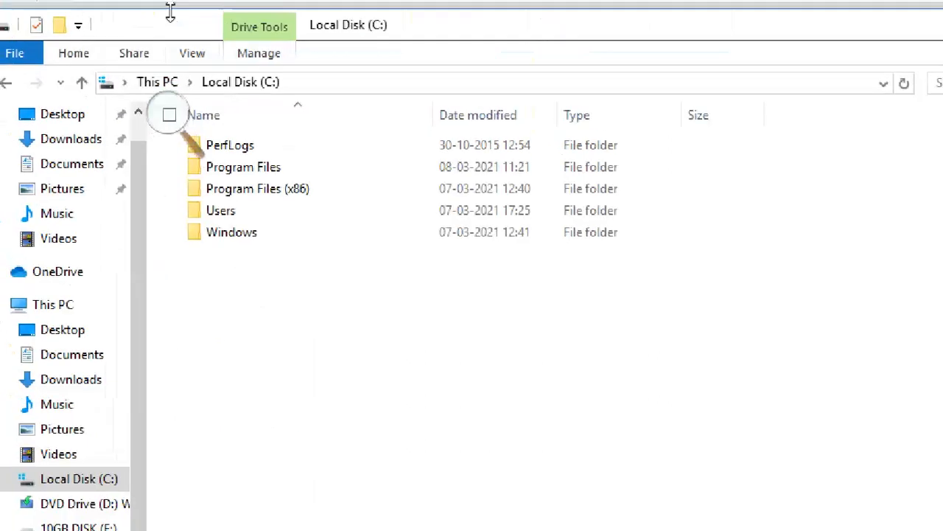
Close the File Explorer window and select the remaining unallocated space on Disk 0.
{"action": "left_click", "coordinate": [165, 86]}
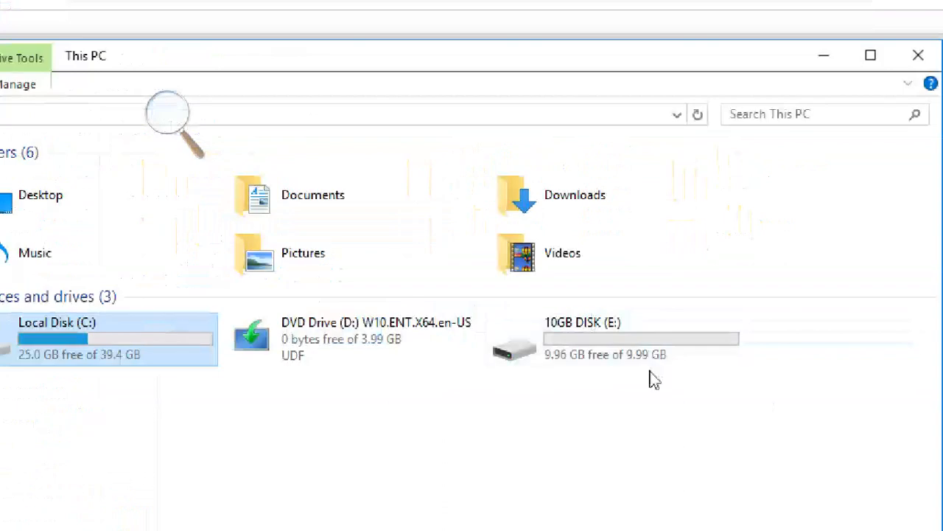
{"action": "left_click", "coordinate": [917, 57]}
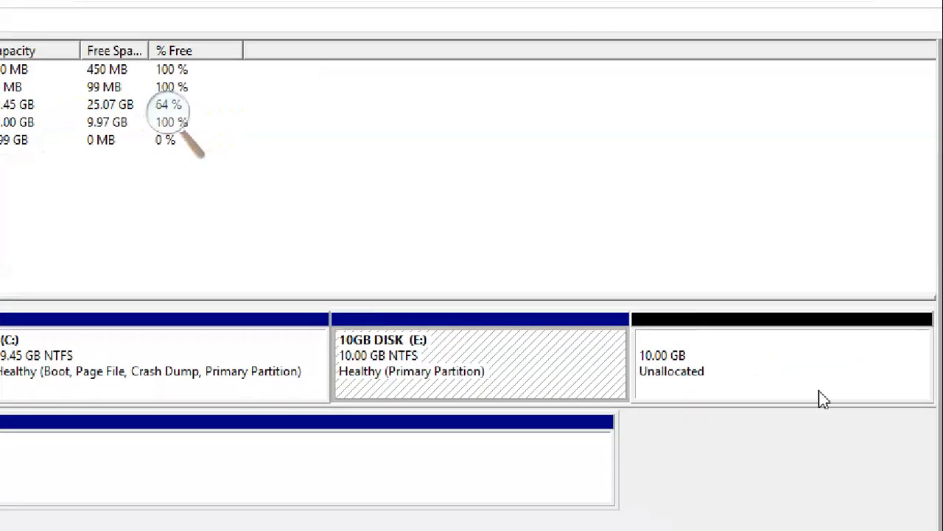
{"action": "left_click", "coordinate": [940, 411]}
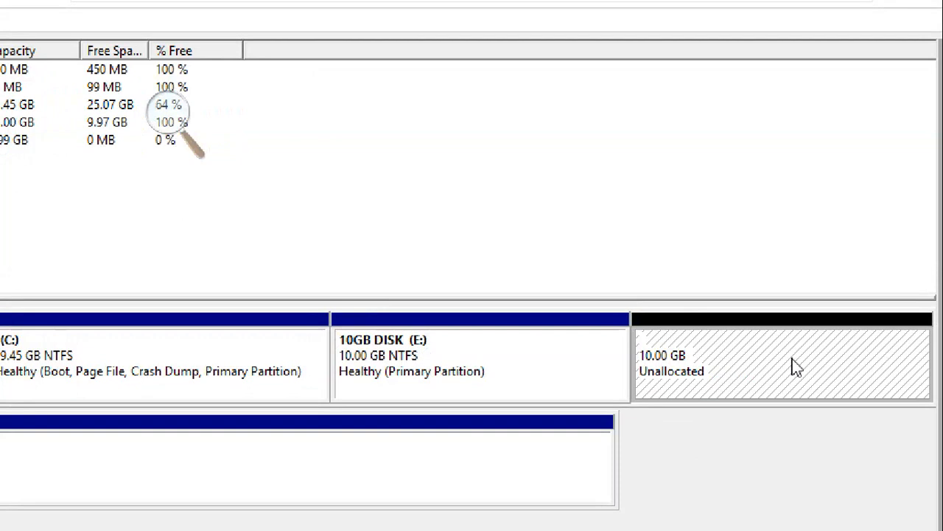
Create a 4096 MB simple volume in the unallocated space on Disk 0, keeping drive letter F:, NTFS and the default label New Volume.
{"action": "right_click", "coordinate": [795, 368]}
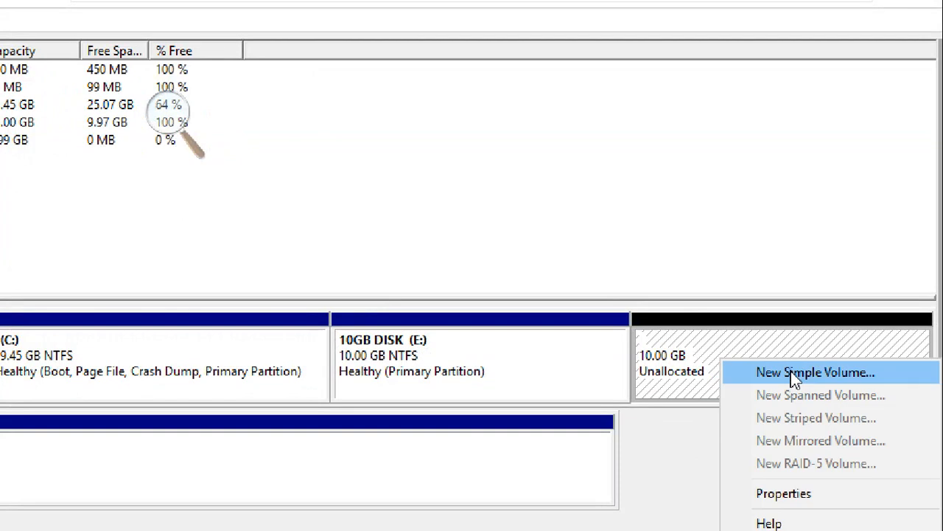
{"action": "left_click", "coordinate": [794, 373]}
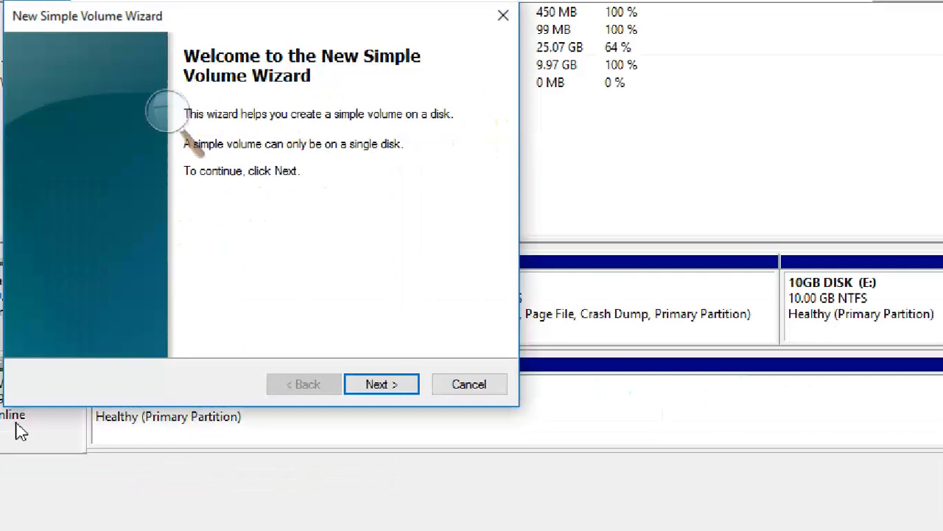
{"action": "left_click", "coordinate": [375, 385]}
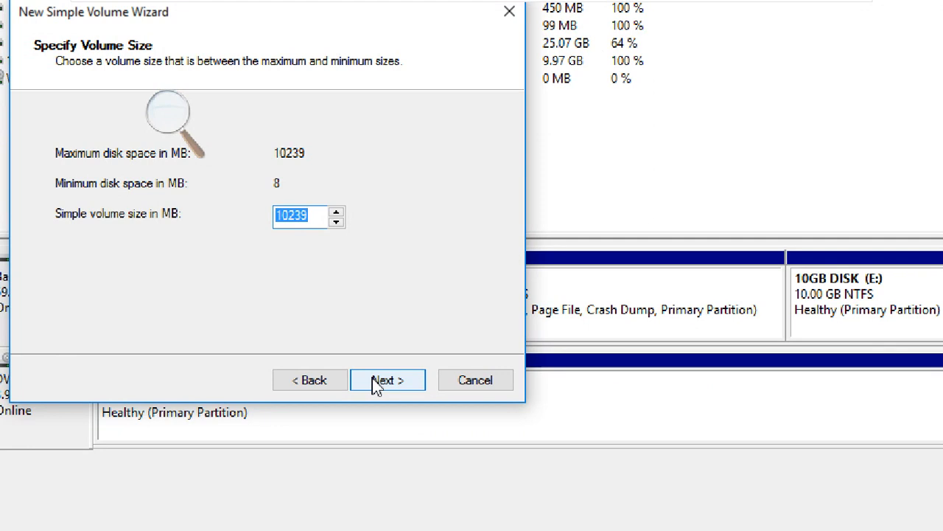
{"action": "type", "text": "4096"}
{"action": "left_click", "coordinate": [409, 384]}
{"action": "left_click", "coordinate": [408, 386]}
{"action": "left_click", "coordinate": [407, 381]}
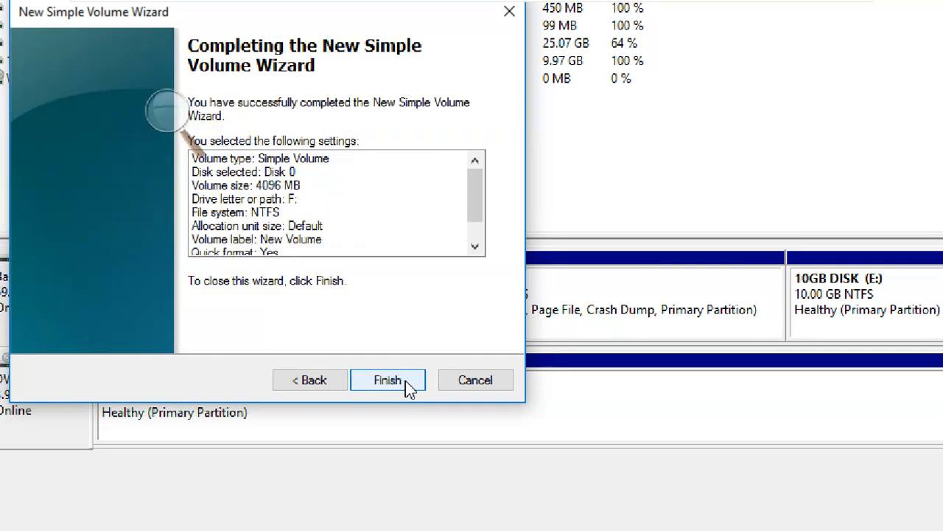
{"action": "left_click", "coordinate": [405, 382]}
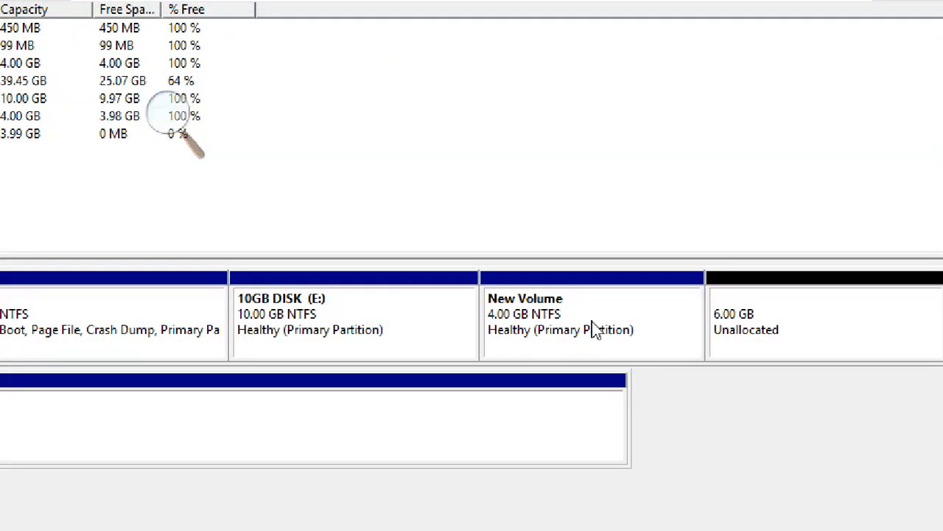
Examine how the E: volume, the F: volume and the remaining unallocated space are arranged on Disk 0.
{"action": "left_click", "coordinate": [762, 324]}
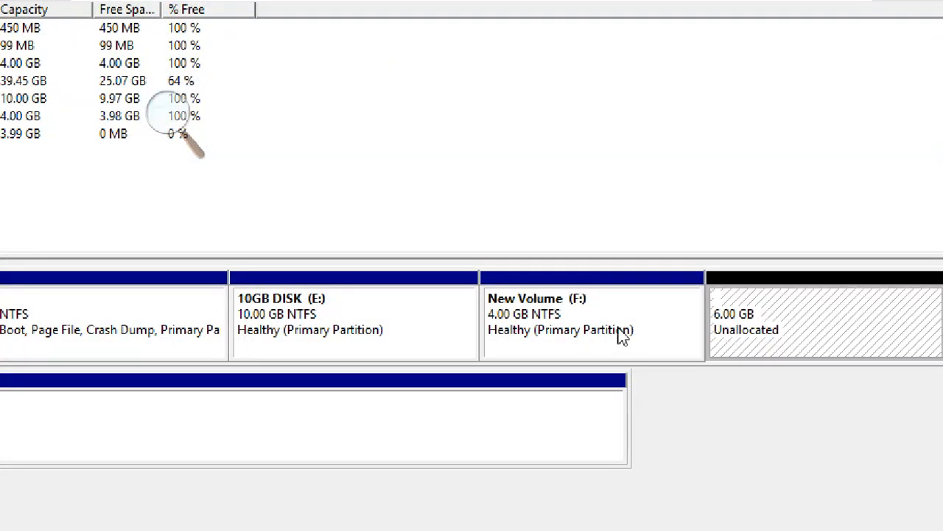
{"action": "left_click", "coordinate": [554, 304]}
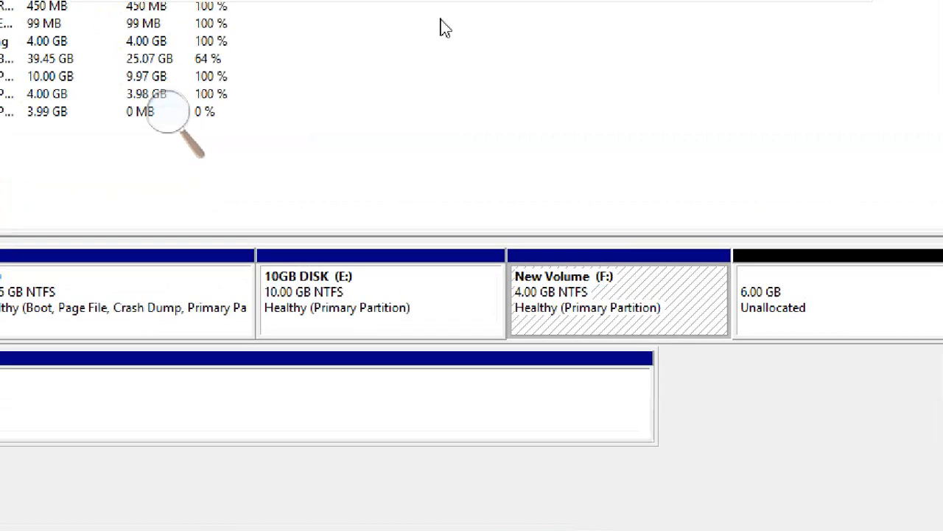
{"action": "left_click", "coordinate": [336, 309]}
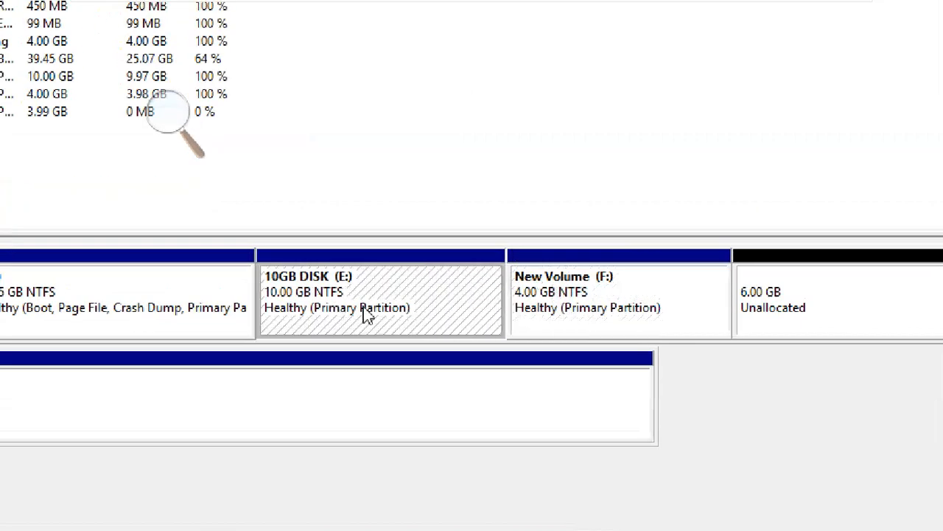
{"action": "left_click", "coordinate": [581, 296]}
{"action": "left_click", "coordinate": [826, 304]}
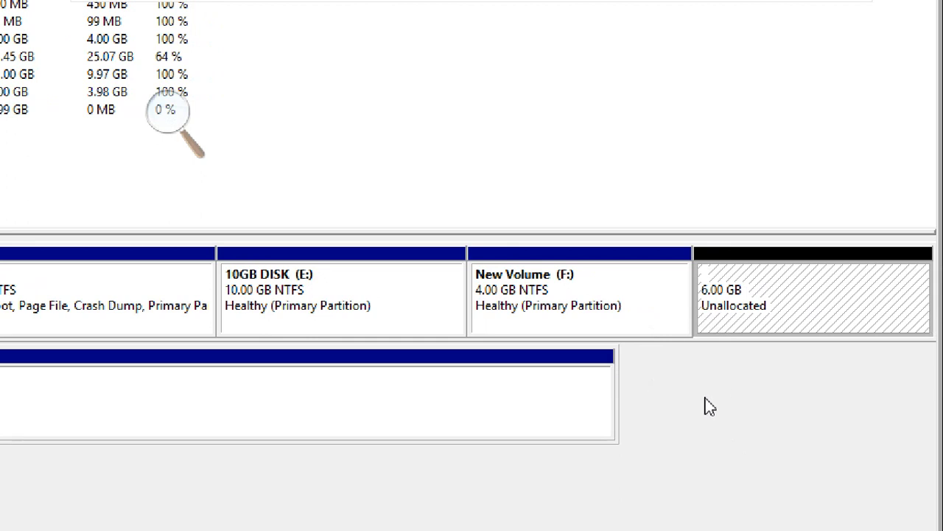
{"action": "left_click", "coordinate": [553, 293]}
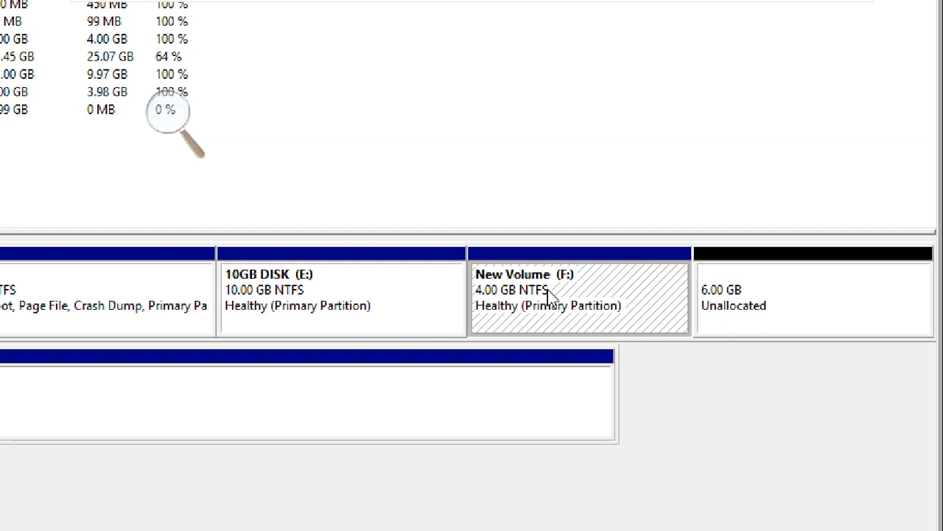
{"action": "left_click", "coordinate": [761, 284]}
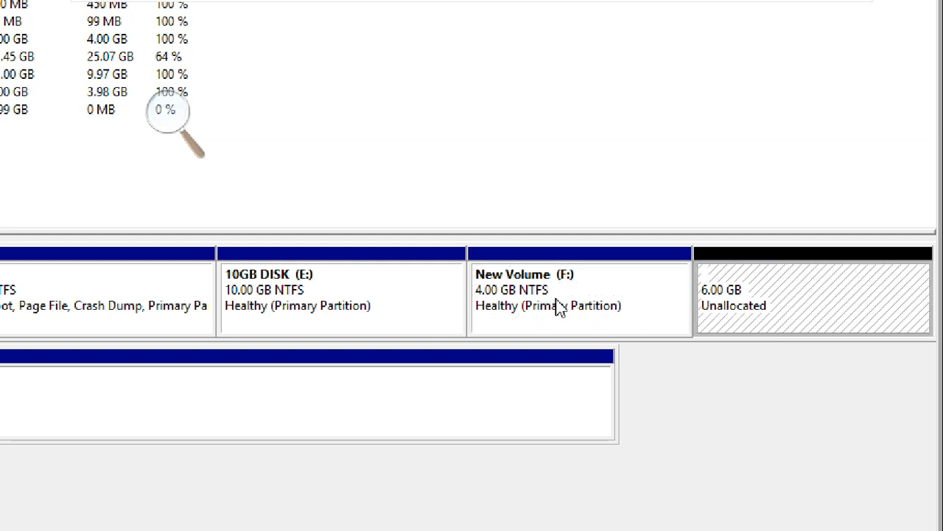
{"action": "left_click", "coordinate": [557, 303]}
{"action": "left_click", "coordinate": [773, 311]}
{"action": "left_click", "coordinate": [622, 286]}
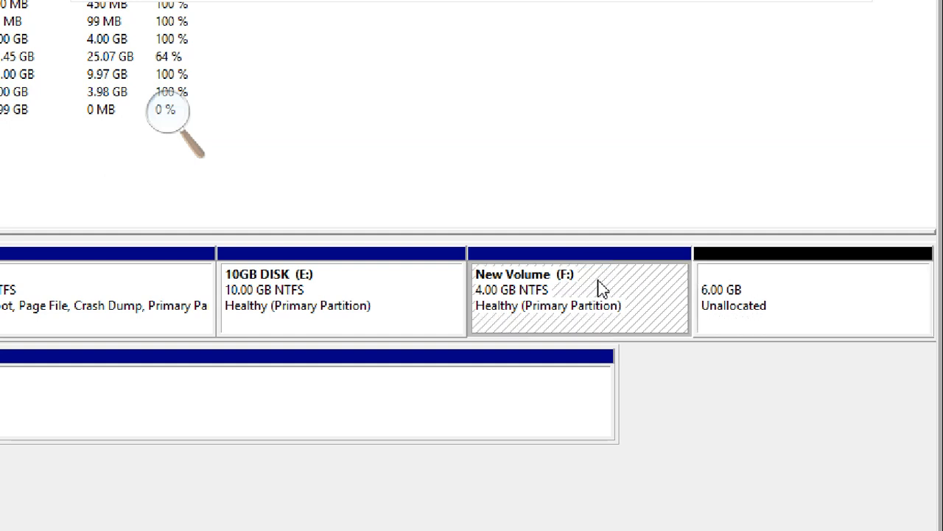
Extend the New Volume (F:) by 1024 MB using the unallocated space on Disk 0.
{"action": "right_click", "coordinate": [599, 281]}
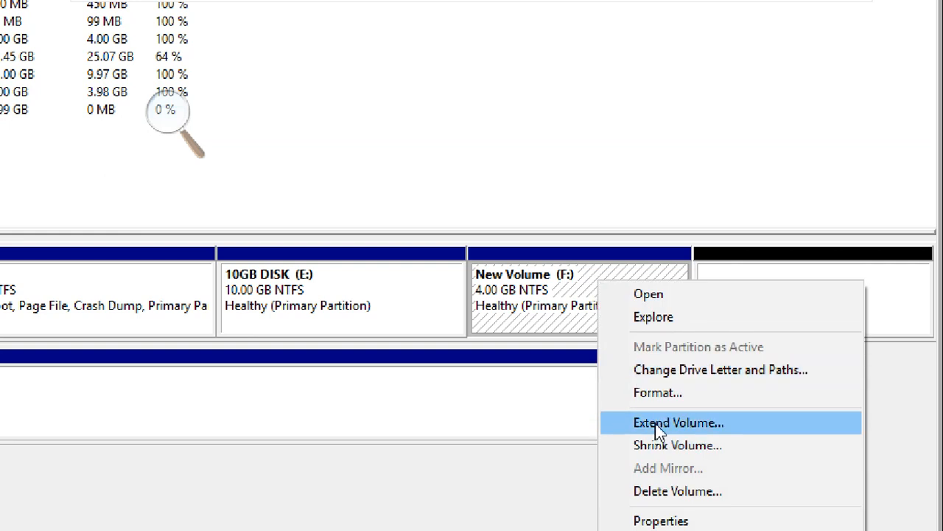
{"action": "left_click", "coordinate": [778, 423]}
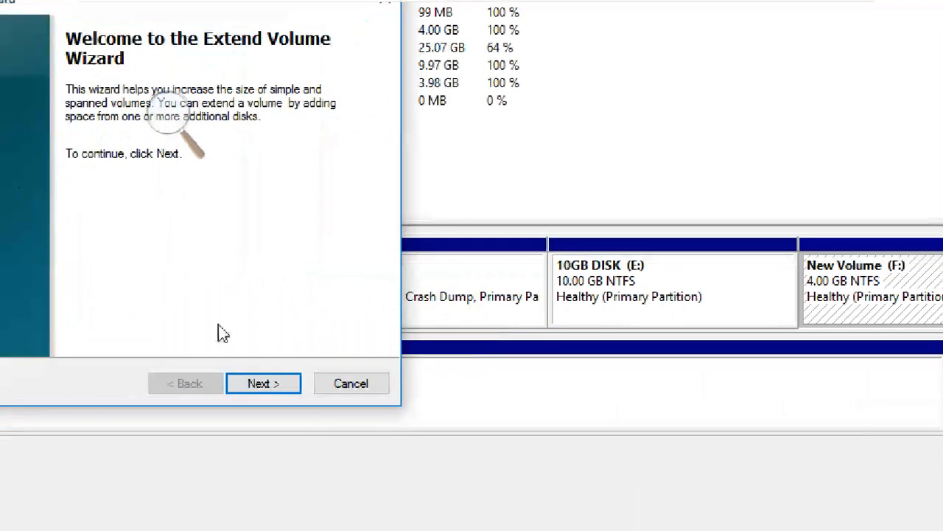
{"action": "left_click", "coordinate": [263, 385]}
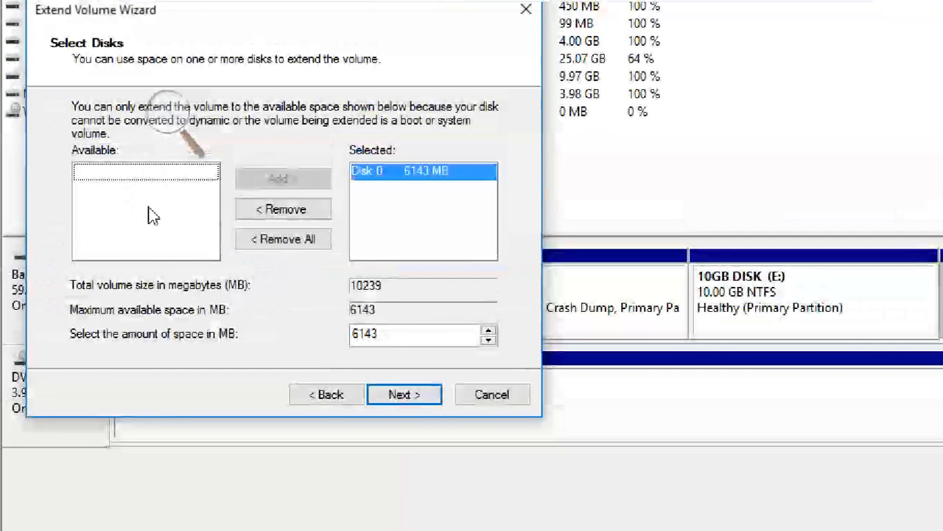
{"action": "left_click", "coordinate": [437, 183]}
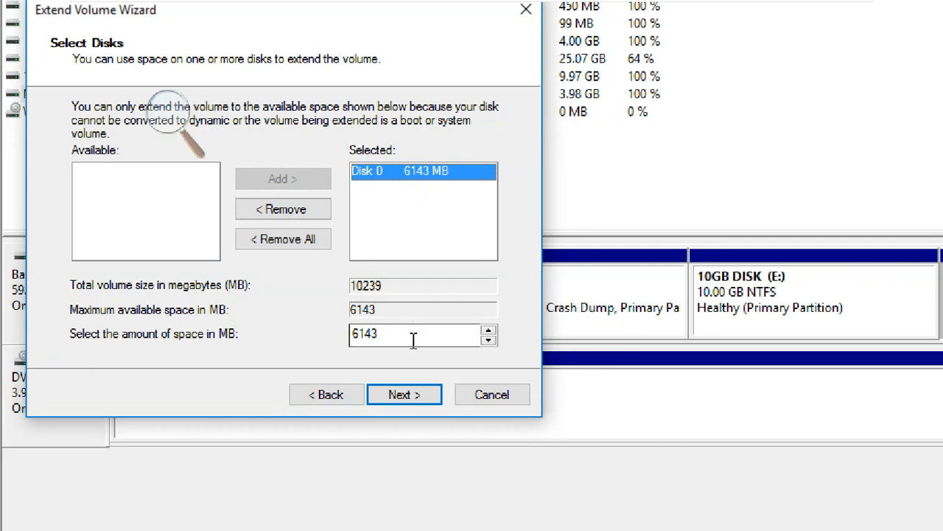
{"action": "left_click_drag", "start_coordinate": [413, 337], "coordinate": [352, 339]}
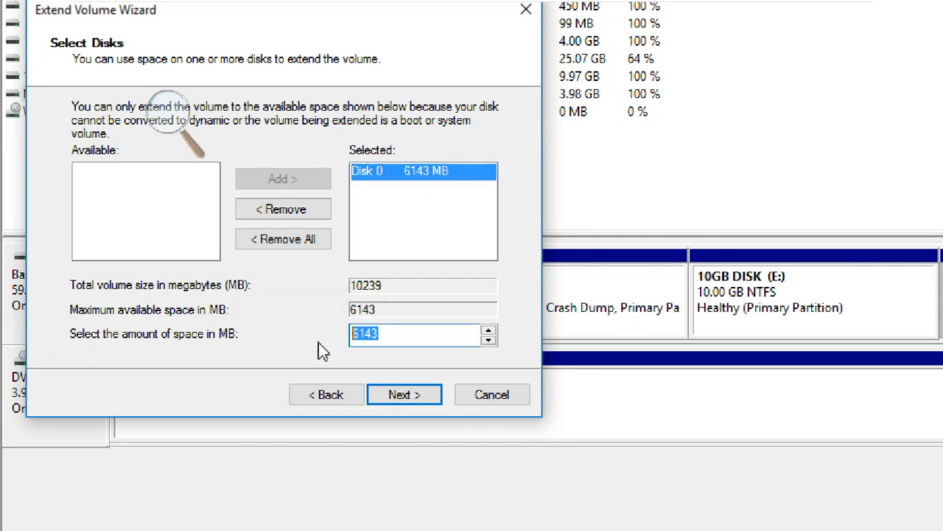
{"action": "type", "text": "1024"}
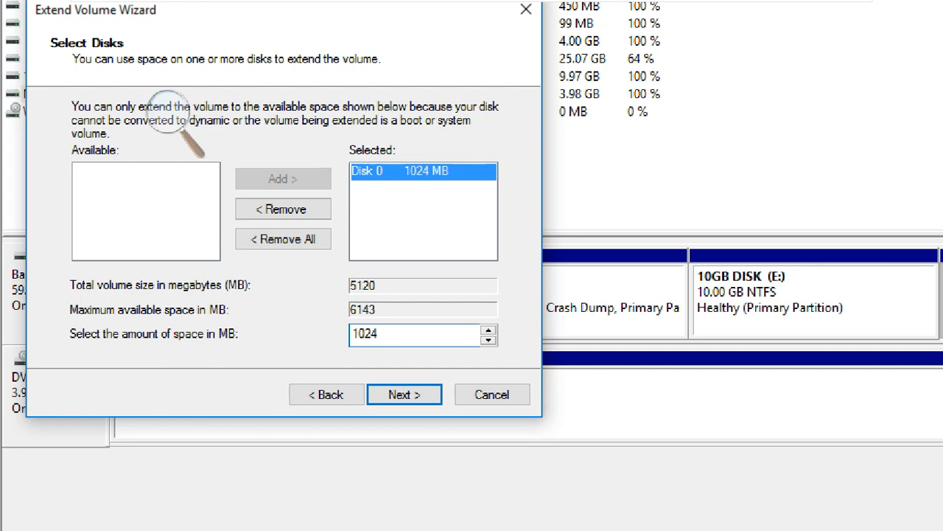
{"action": "left_click", "coordinate": [413, 394]}
{"action": "left_click", "coordinate": [404, 395]}
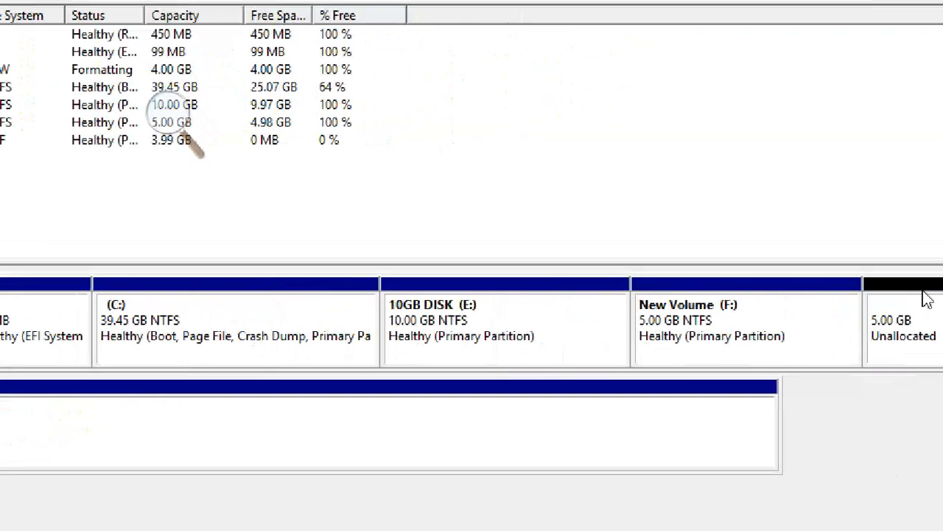
Inspect the sizes of F: and the unallocated space, and check which volume operations are available for 10GB DISK (E:).
{"action": "left_click", "coordinate": [768, 329]}
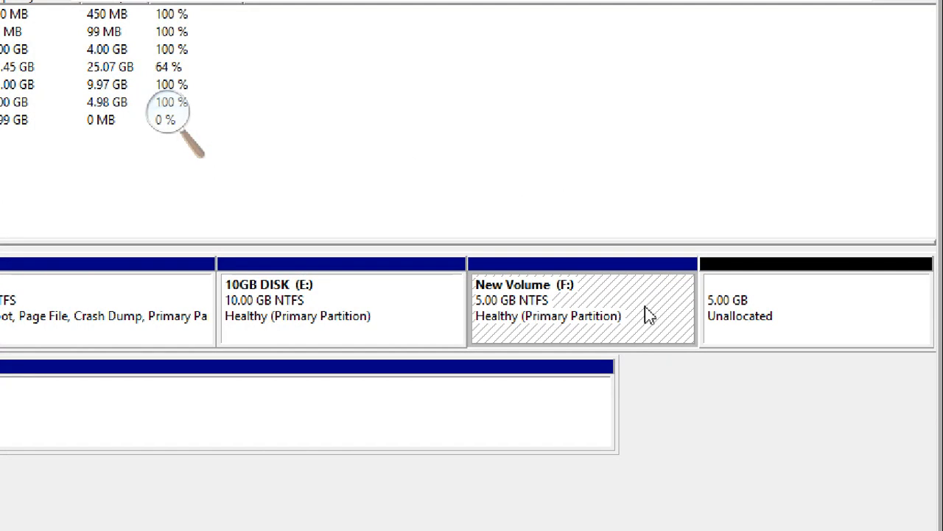
{"action": "left_click", "coordinate": [805, 297]}
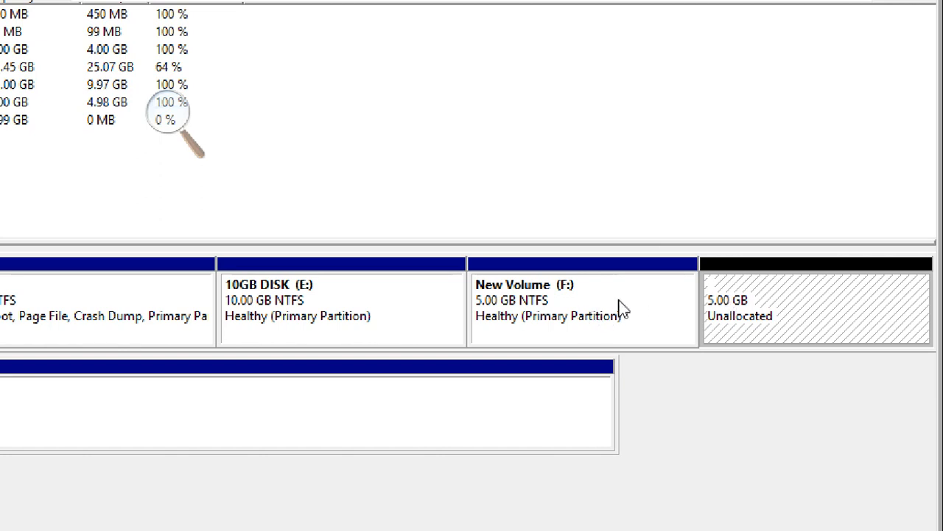
{"action": "left_click", "coordinate": [318, 304]}
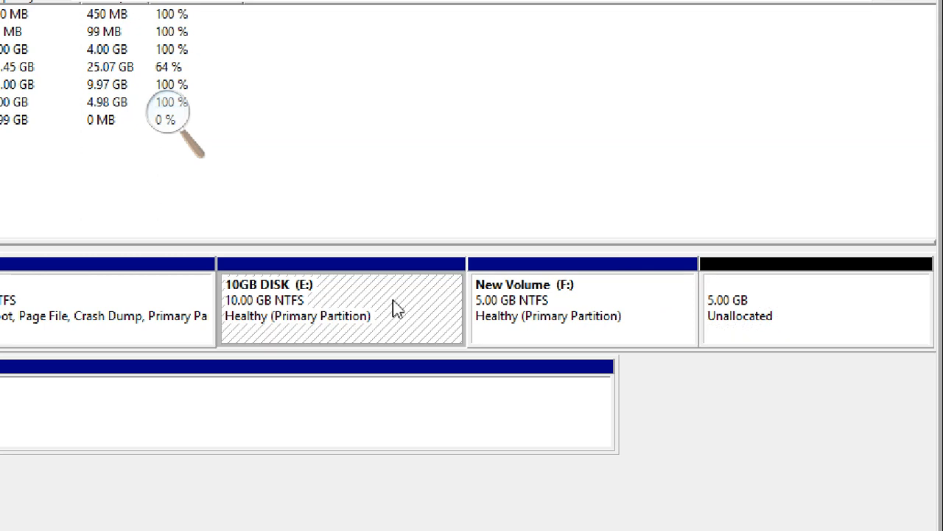
{"action": "left_click", "coordinate": [763, 309]}
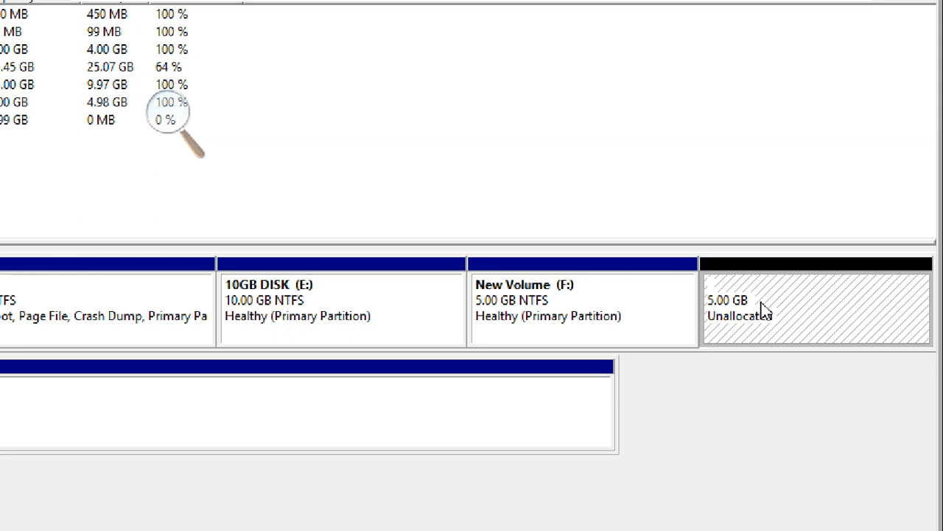
{"action": "left_click", "coordinate": [344, 297]}
{"action": "right_click", "coordinate": [343, 297]}
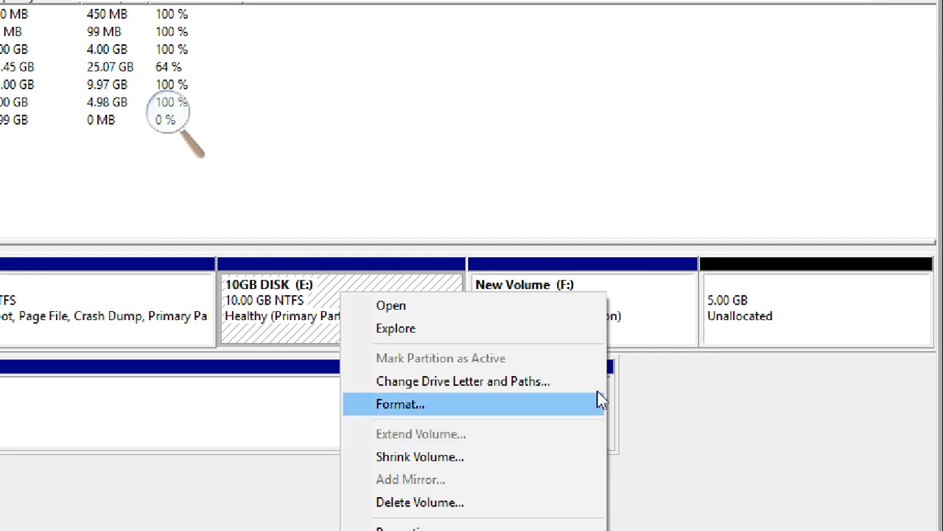
{"action": "left_click", "coordinate": [735, 372]}
Compare F:'s position beside the unallocated space with E:'s position, and recheck whether E: can be extended.
{"action": "left_click", "coordinate": [656, 288]}
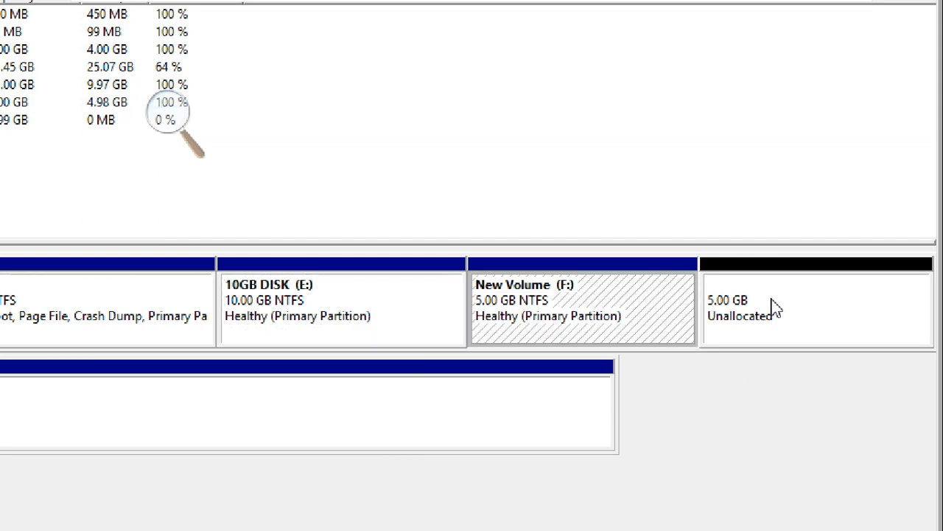
{"action": "left_click", "coordinate": [773, 304]}
{"action": "left_click", "coordinate": [585, 305]}
{"action": "left_click", "coordinate": [742, 295]}
{"action": "left_click", "coordinate": [607, 293]}
{"action": "left_click", "coordinate": [743, 305]}
{"action": "left_click", "coordinate": [625, 309]}
{"action": "left_click", "coordinate": [787, 313]}
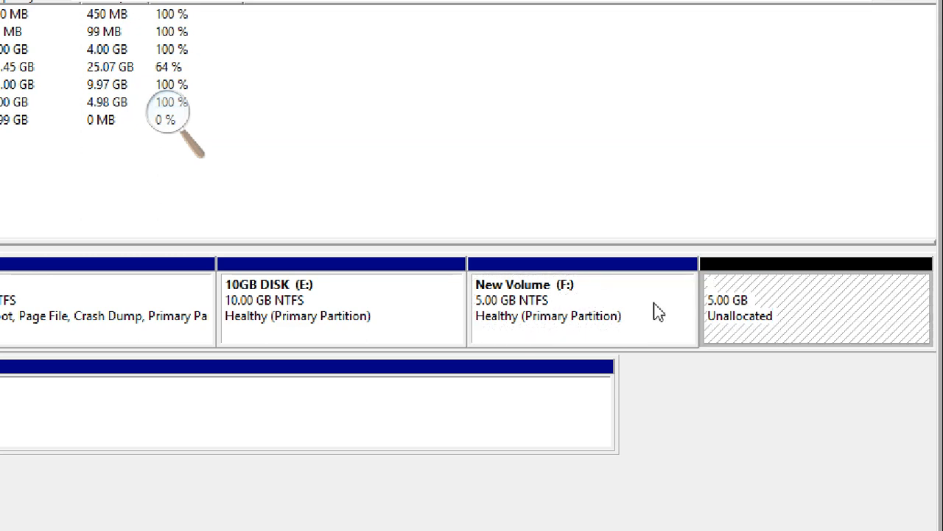
{"action": "left_click", "coordinate": [635, 310]}
{"action": "left_click", "coordinate": [756, 305]}
{"action": "right_click", "coordinate": [425, 298]}
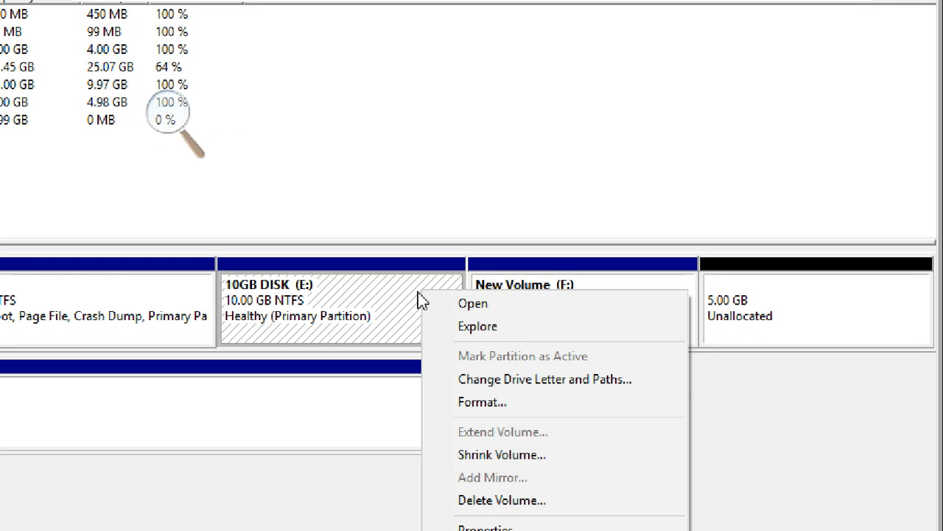
{"action": "left_click", "coordinate": [381, 204]}
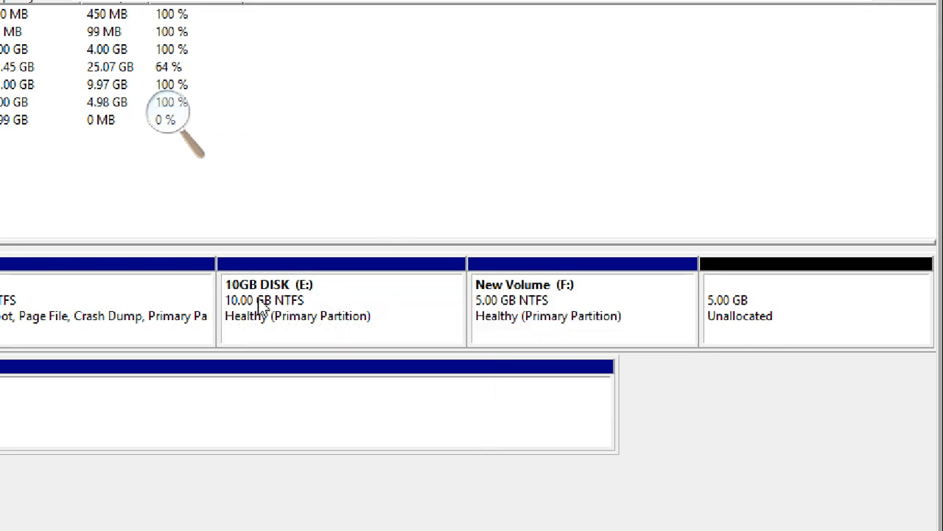
Shrink the 10GB DISK (E:) volume by 2048 MB and select the shrunken volume.
{"action": "right_click", "coordinate": [443, 309]}
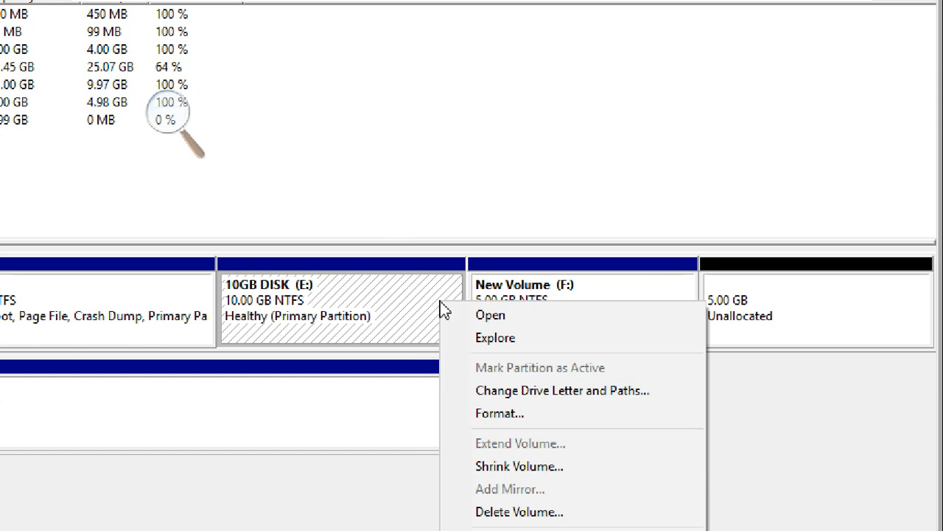
{"action": "left_click", "coordinate": [512, 468]}
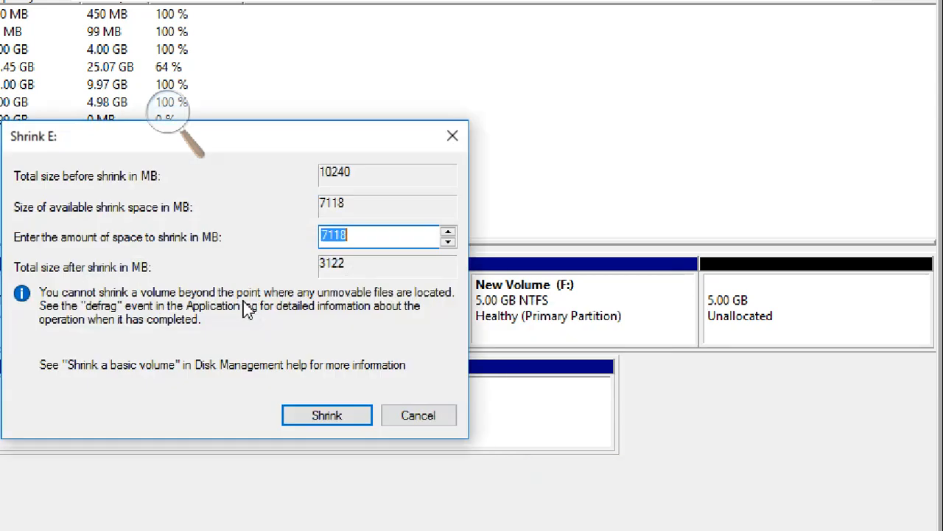
{"action": "type", "text": "2"}
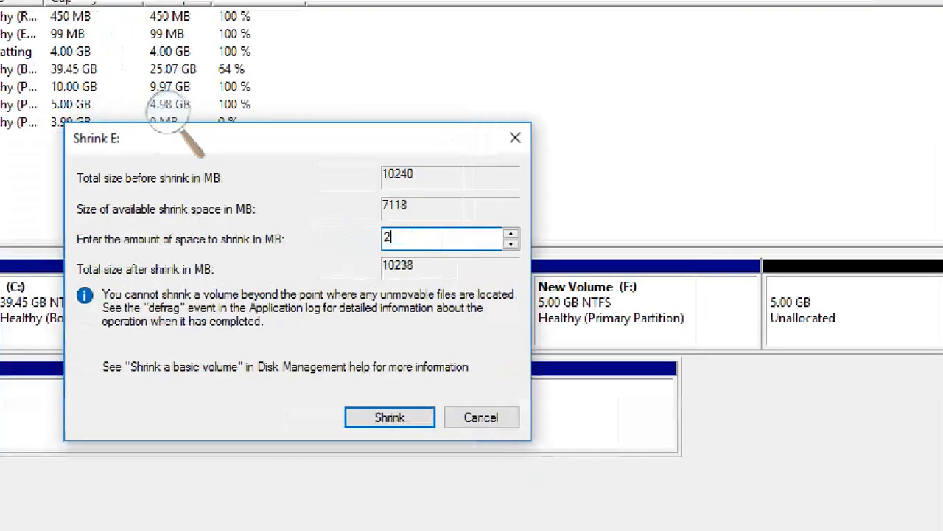
{"action": "type", "text": "046"}
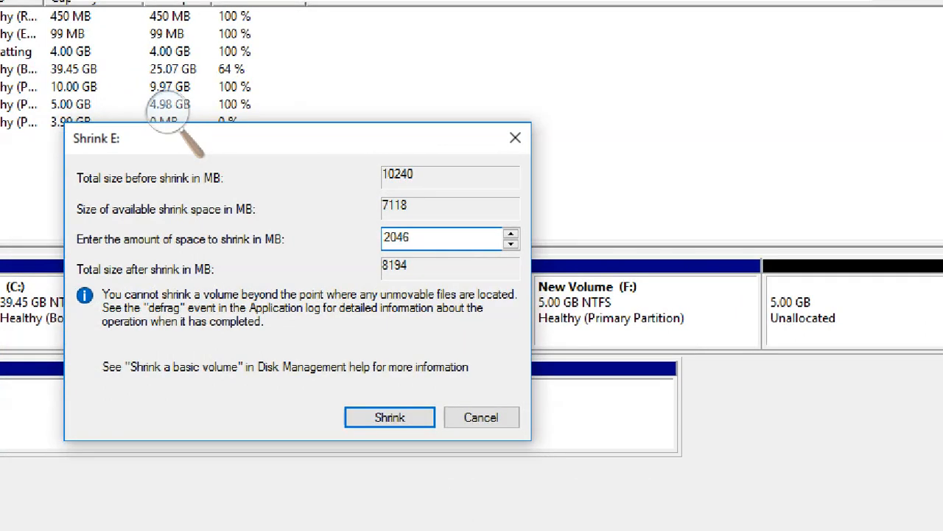
{"action": "key", "text": "BackSpace"}
{"action": "type", "text": "8"}
{"action": "left_click", "coordinate": [396, 417]}
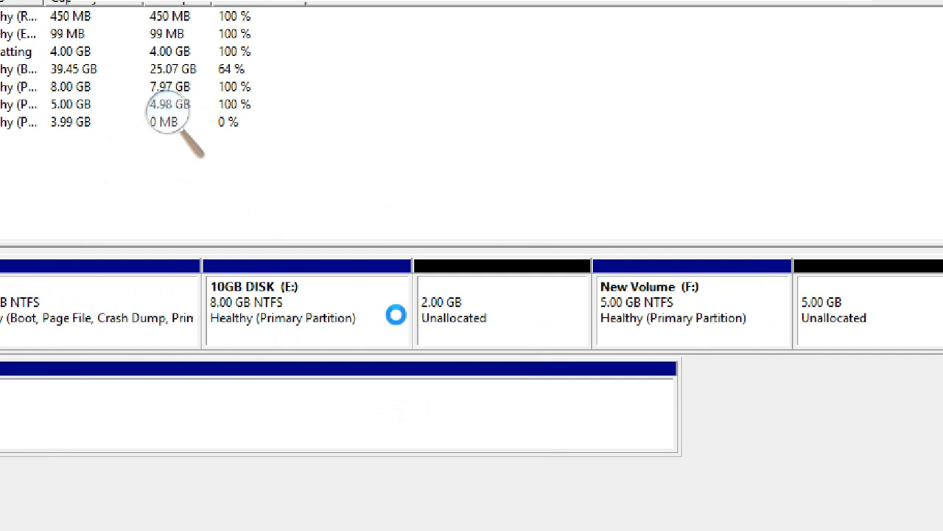
{"action": "left_click", "coordinate": [361, 299]}
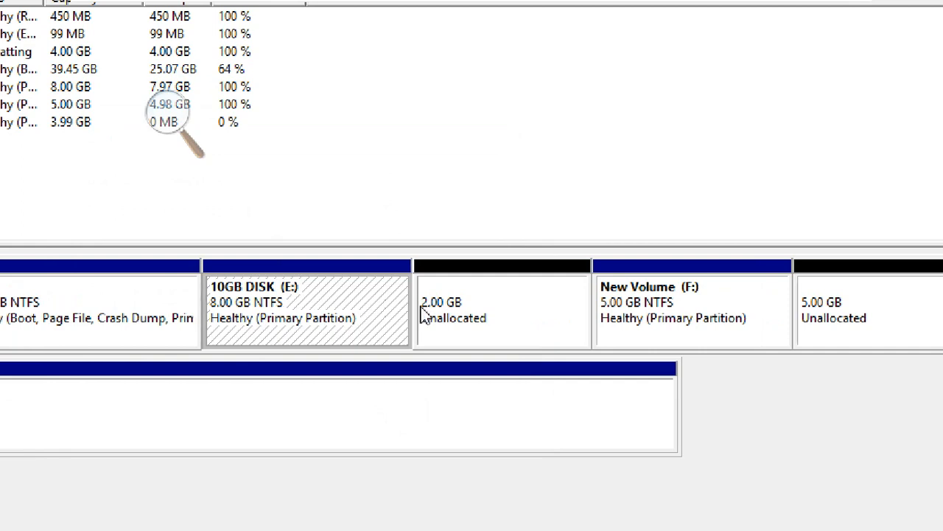
Compare the two unallocated spaces on either side of New Volume (F:).
{"action": "left_click", "coordinate": [492, 299]}
{"action": "left_click", "coordinate": [702, 298]}
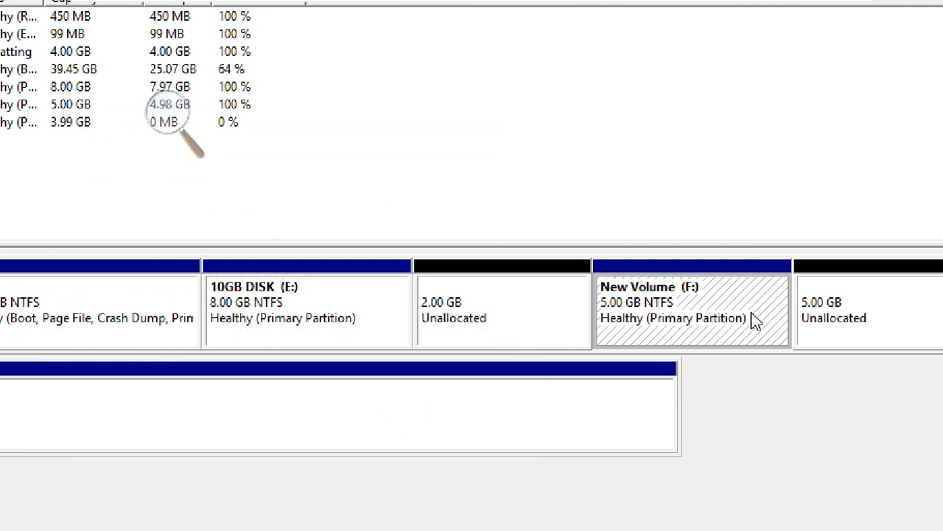
{"action": "left_click", "coordinate": [854, 295]}
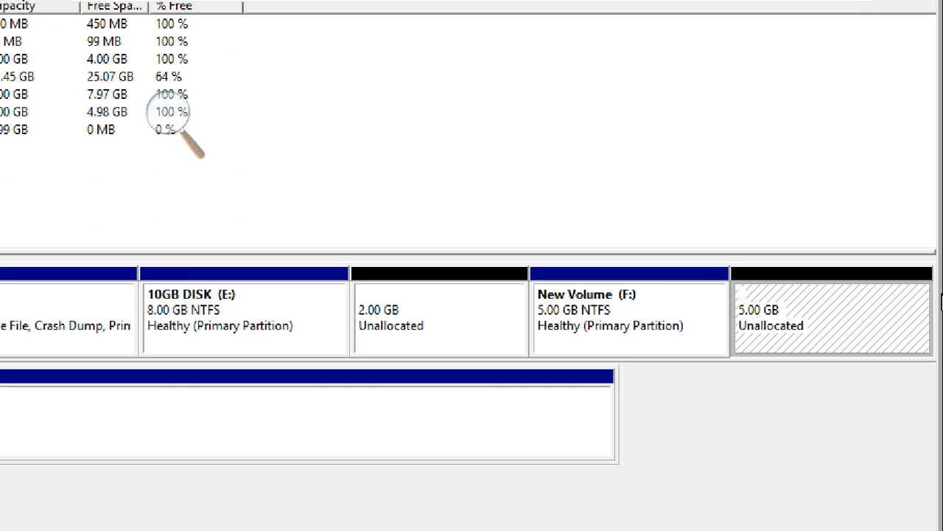
{"action": "left_click", "coordinate": [373, 332]}
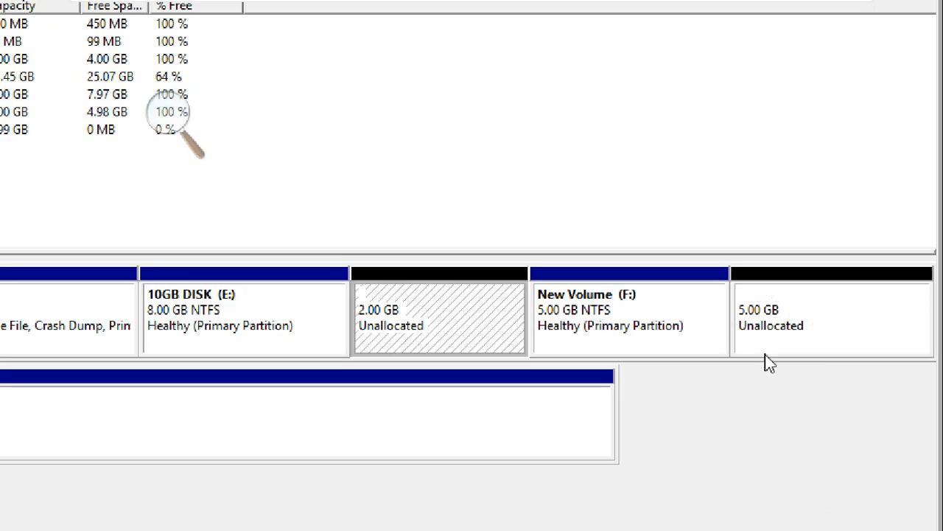
{"action": "left_click", "coordinate": [834, 331]}
{"action": "left_click", "coordinate": [476, 310]}
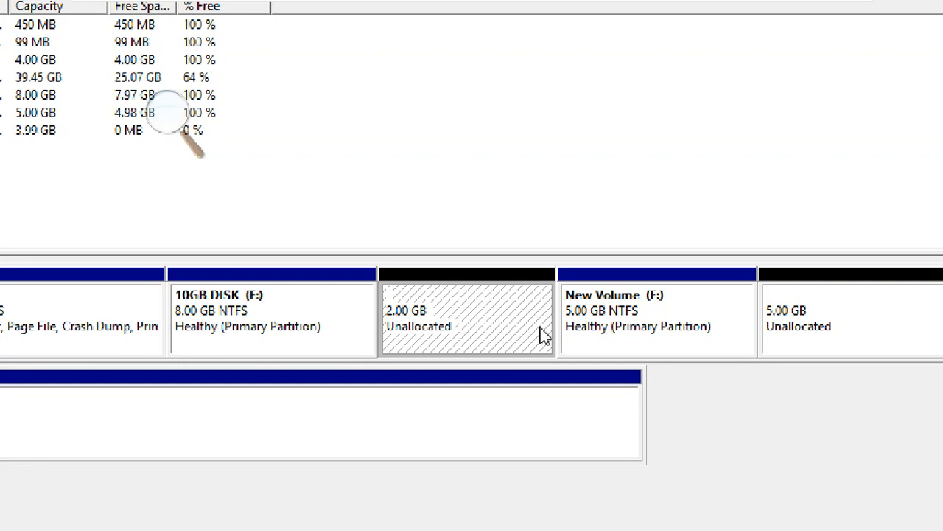
Check in the Extend Volume wizard how much unallocated space is offered to New Volume (F:), and cancel without extending.
{"action": "left_click", "coordinate": [611, 318]}
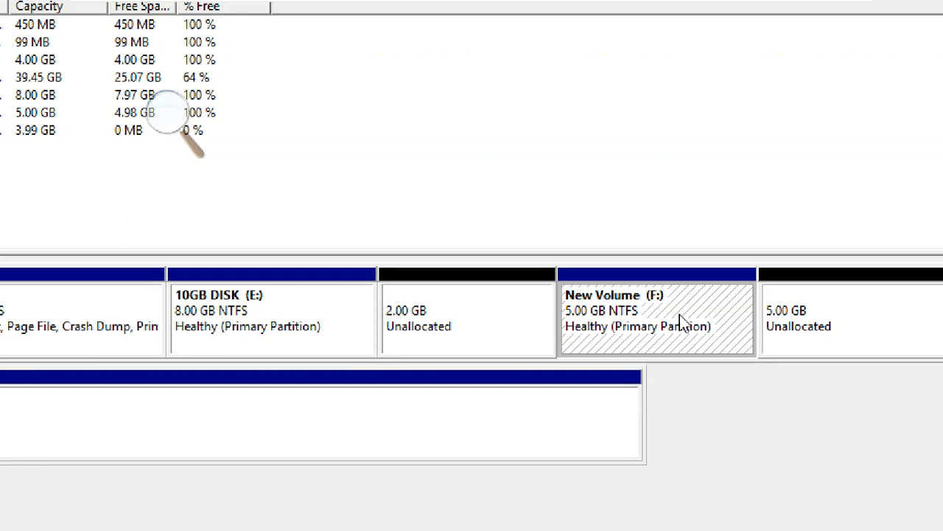
{"action": "right_click", "coordinate": [598, 298]}
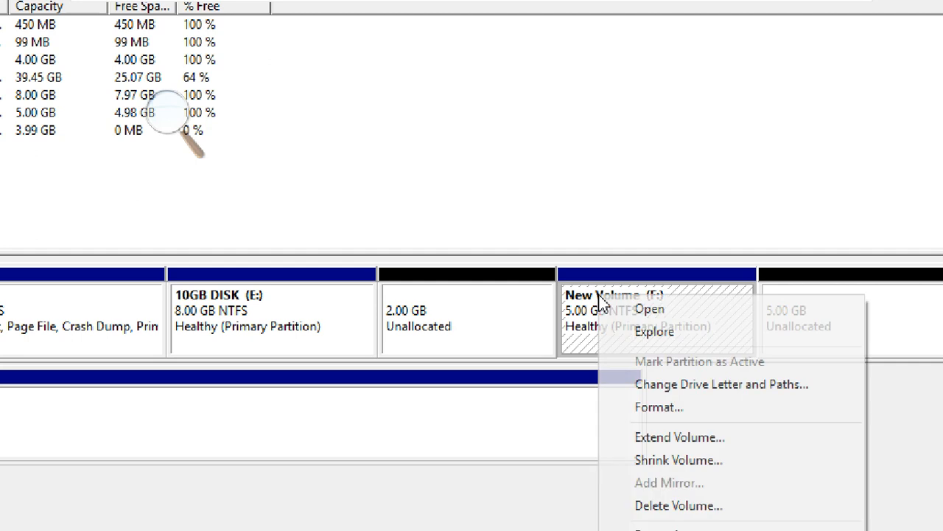
{"action": "left_click", "coordinate": [647, 442]}
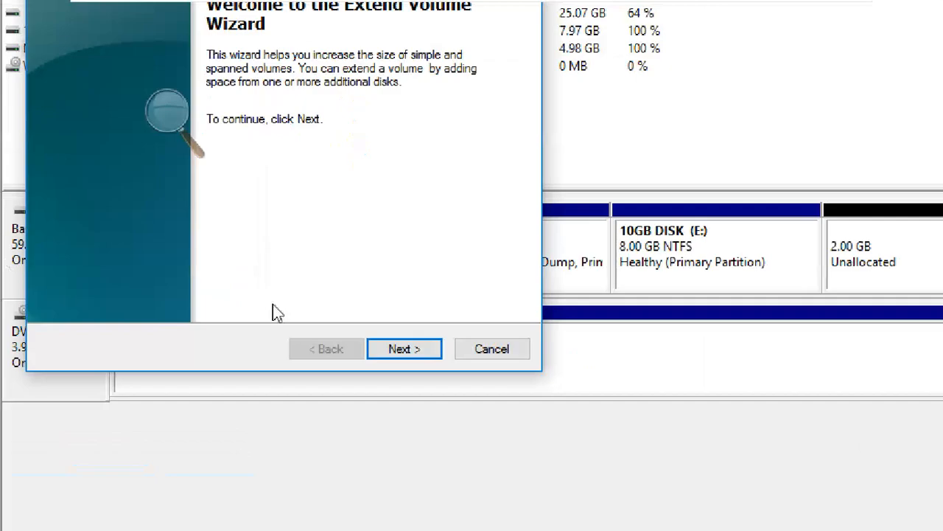
{"action": "left_click", "coordinate": [387, 351]}
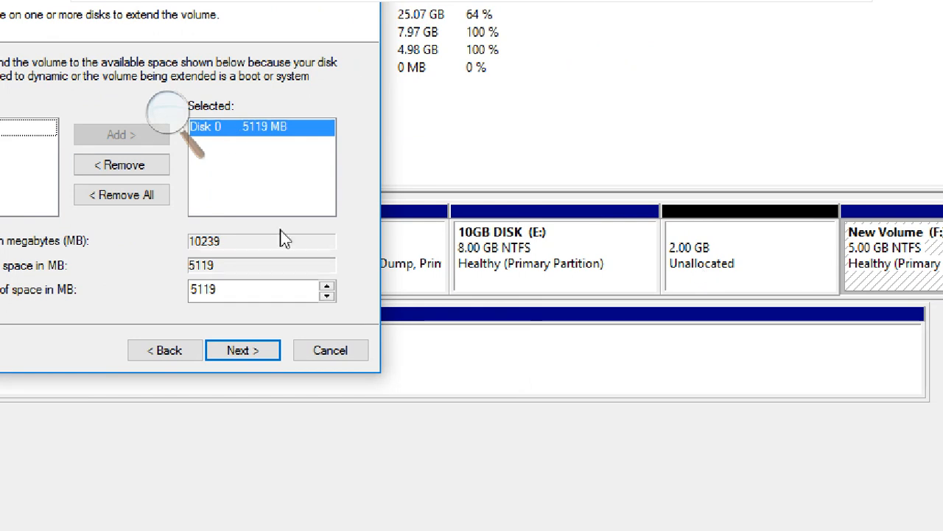
{"action": "left_click", "coordinate": [332, 360]}
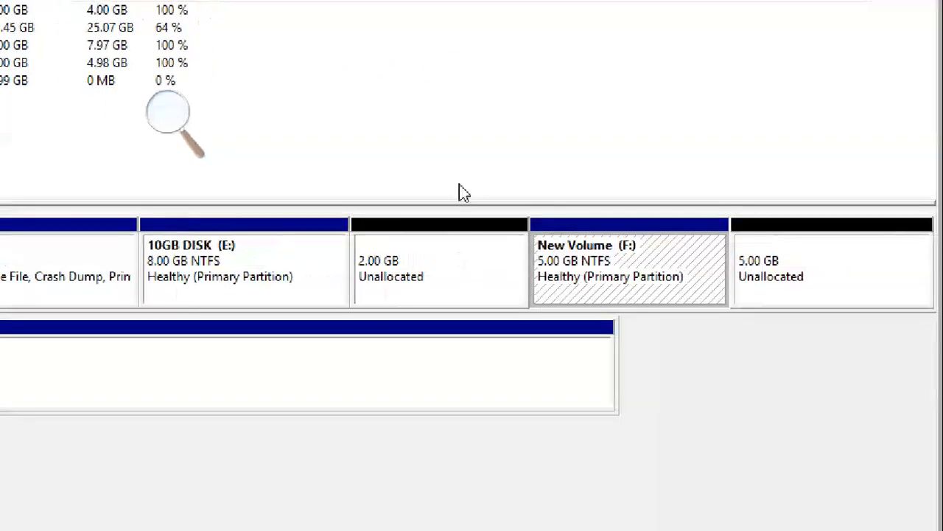
Examine which unallocated space directly follows 10GB DISK (E:) and which directly follows New Volume (F:).
{"action": "left_click", "coordinate": [435, 252]}
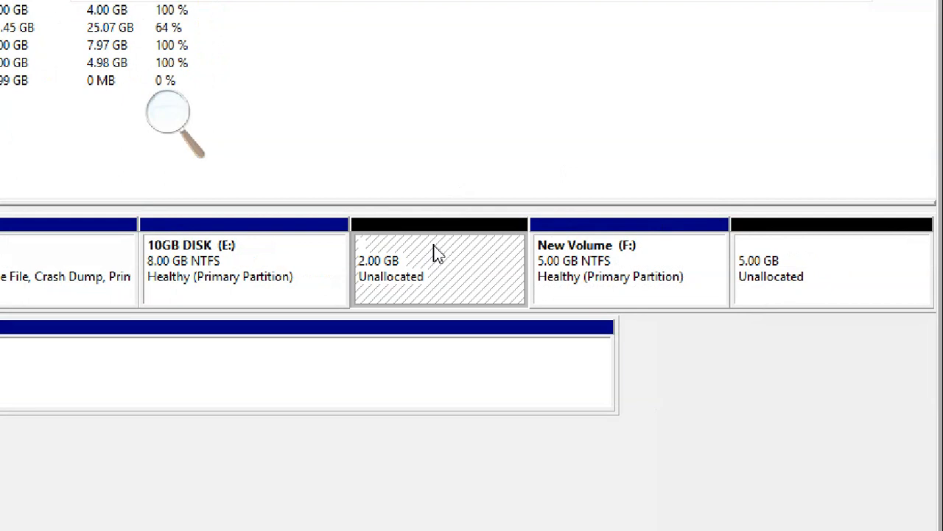
{"action": "left_click", "coordinate": [619, 269]}
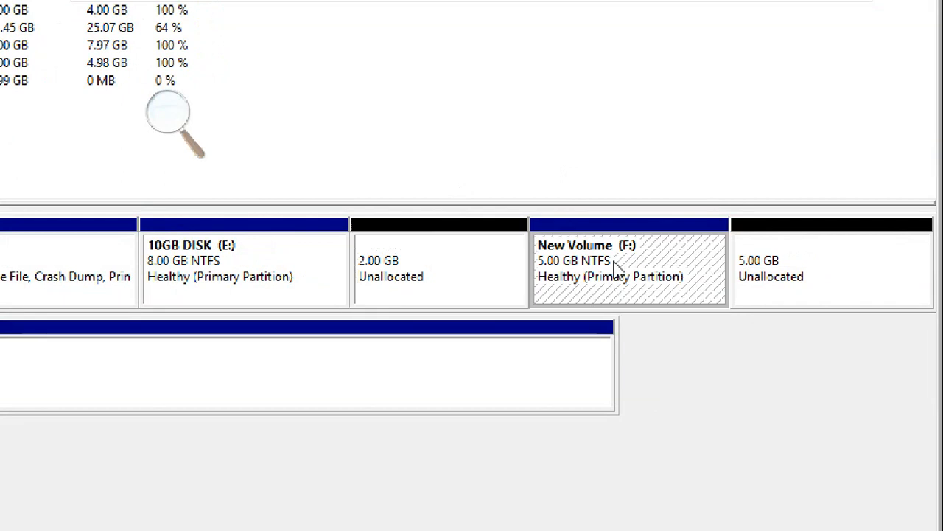
{"action": "left_click", "coordinate": [819, 269]}
{"action": "left_click", "coordinate": [691, 264]}
{"action": "left_click", "coordinate": [811, 279]}
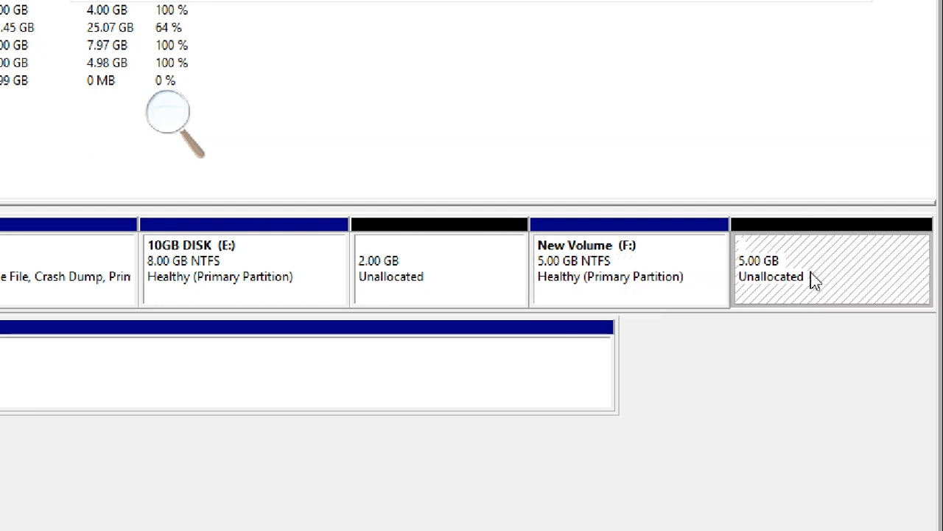
{"action": "left_click", "coordinate": [431, 270]}
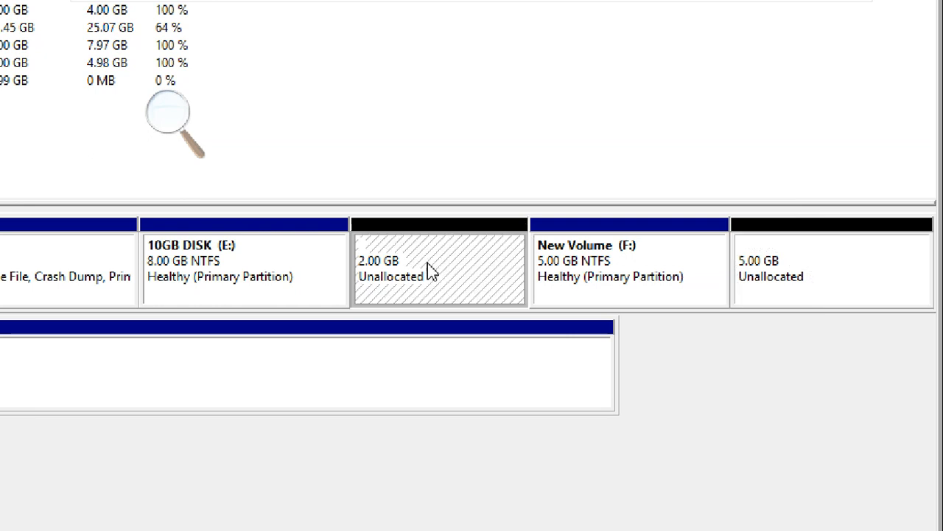
{"action": "left_click", "coordinate": [624, 274]}
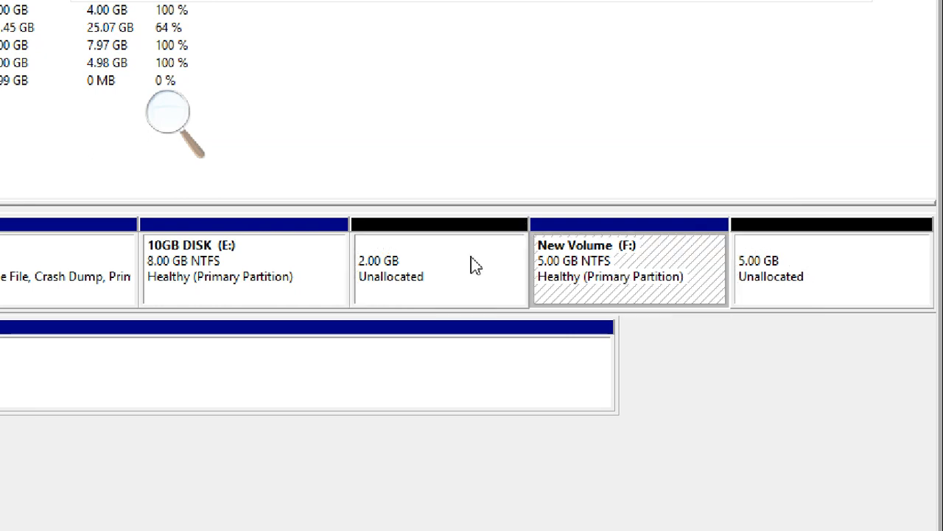
{"action": "left_click", "coordinate": [472, 264]}
{"action": "left_click", "coordinate": [622, 260]}
{"action": "left_click", "coordinate": [269, 272]}
{"action": "left_click", "coordinate": [396, 282]}
Extend the 10GB DISK (E:) volume by 2047 MB using the adjacent unallocated space on Disk 0.
{"action": "left_click", "coordinate": [294, 276]}
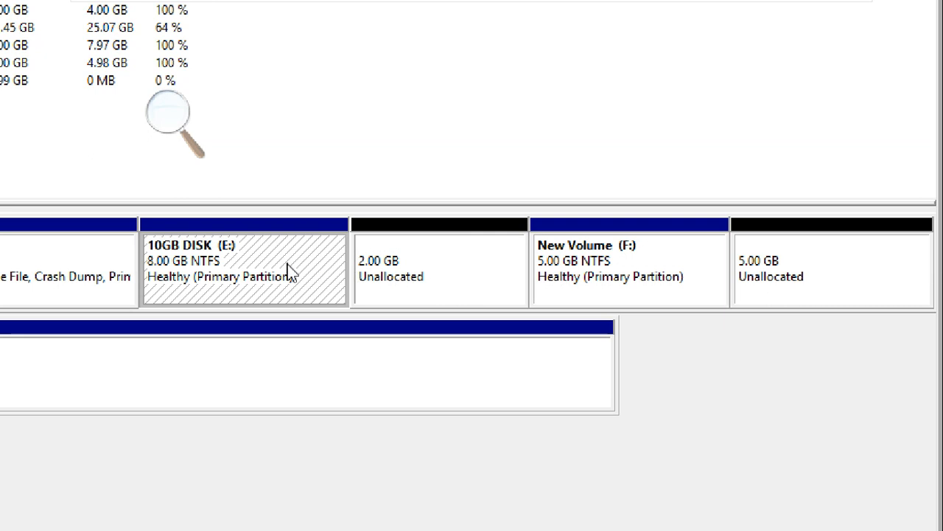
{"action": "right_click", "coordinate": [236, 256]}
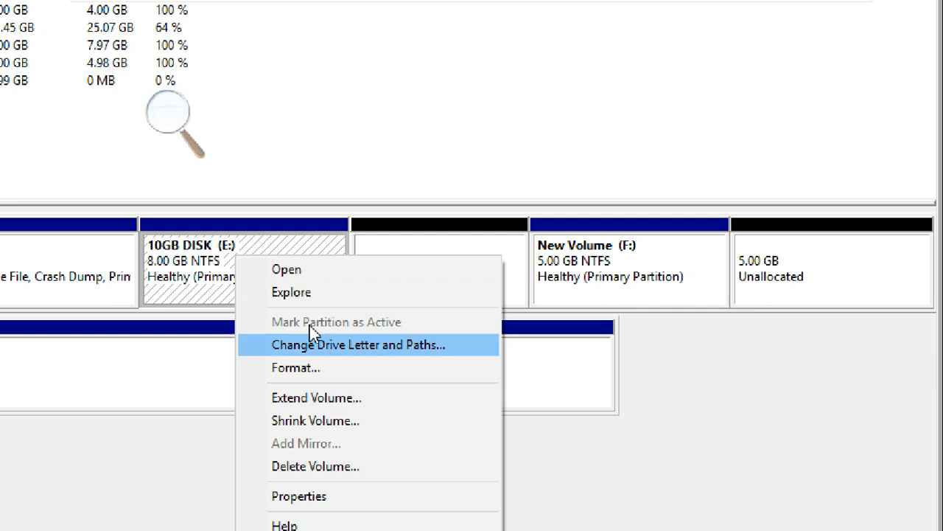
{"action": "left_click", "coordinate": [295, 398]}
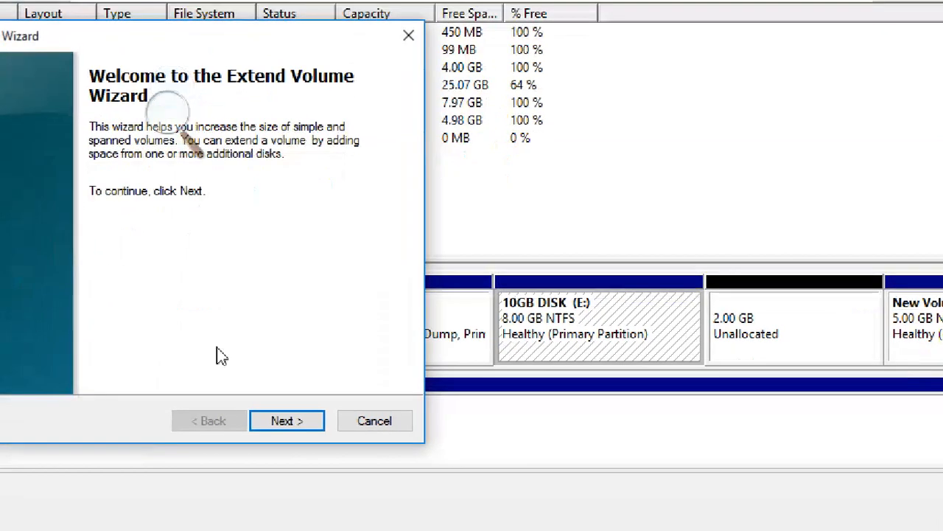
{"action": "left_click", "coordinate": [286, 420]}
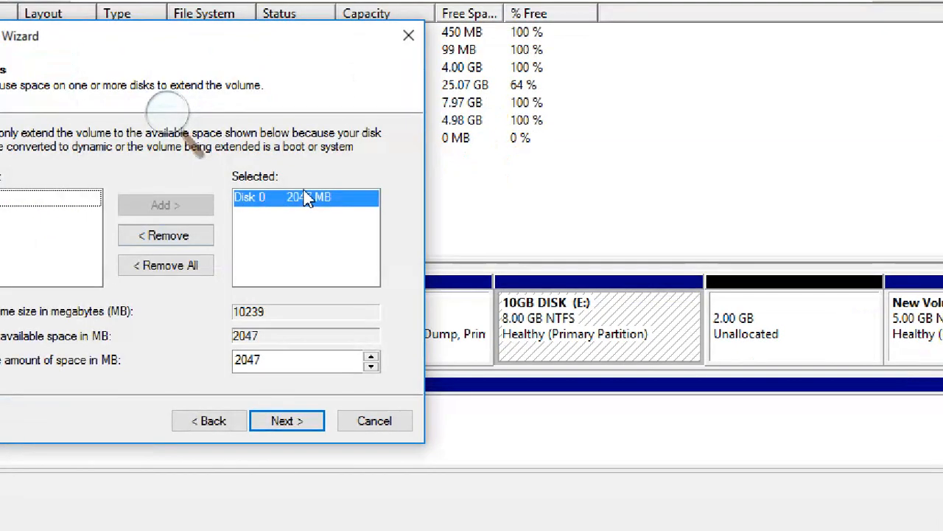
{"action": "left_click", "coordinate": [287, 428]}
{"action": "left_click", "coordinate": [287, 421]}
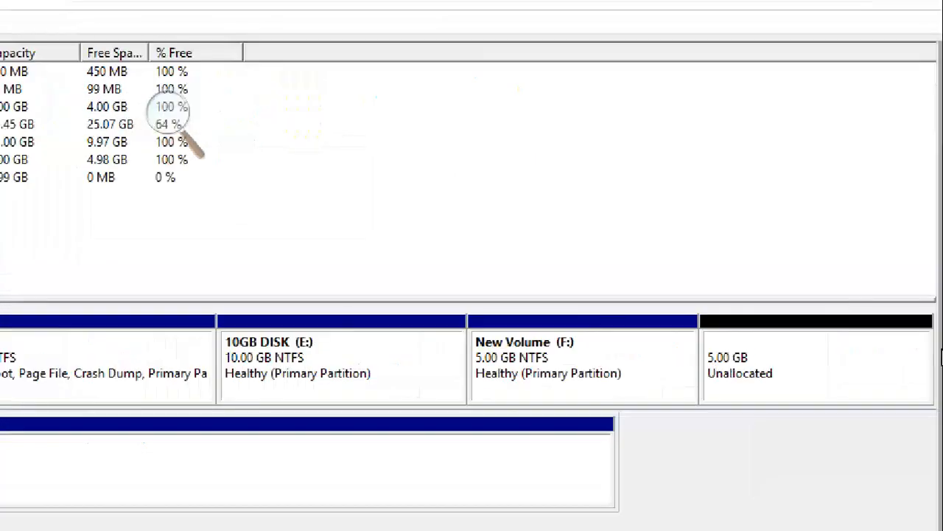
Inspect the extended 10GB DISK (E:) alongside New Volume (F:) and the remaining unallocated space.
{"action": "left_click", "coordinate": [284, 359]}
{"action": "left_click", "coordinate": [581, 362]}
{"action": "left_click", "coordinate": [335, 359]}
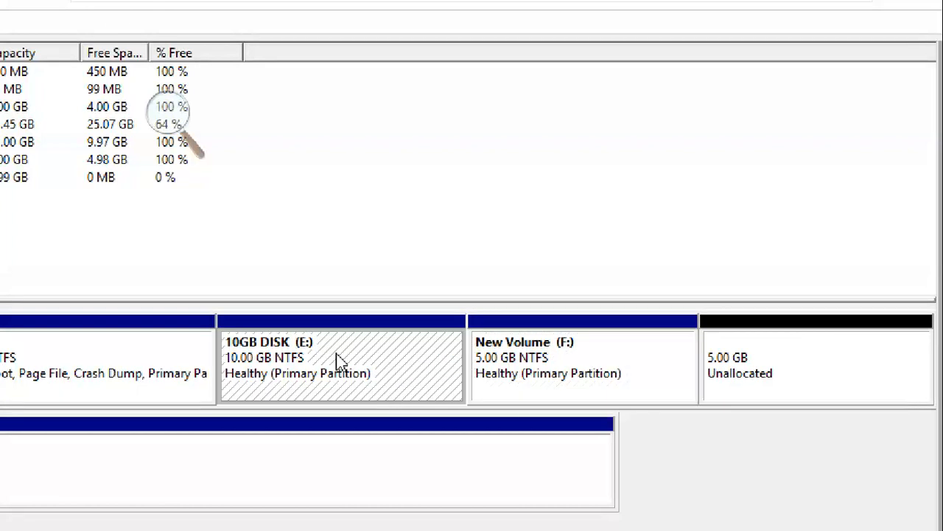
{"action": "left_click", "coordinate": [516, 374]}
{"action": "left_click", "coordinate": [299, 361]}
{"action": "left_click", "coordinate": [766, 357]}
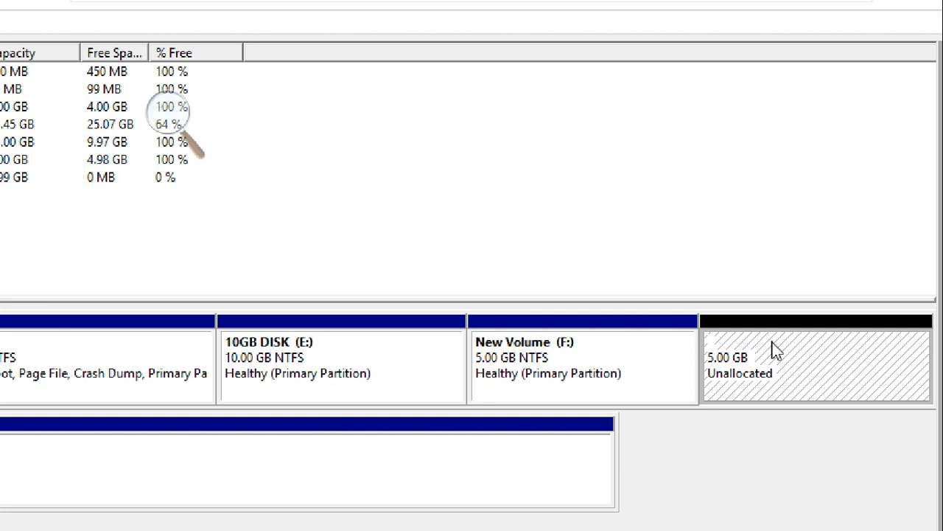
{"action": "right_click", "coordinate": [776, 352]}
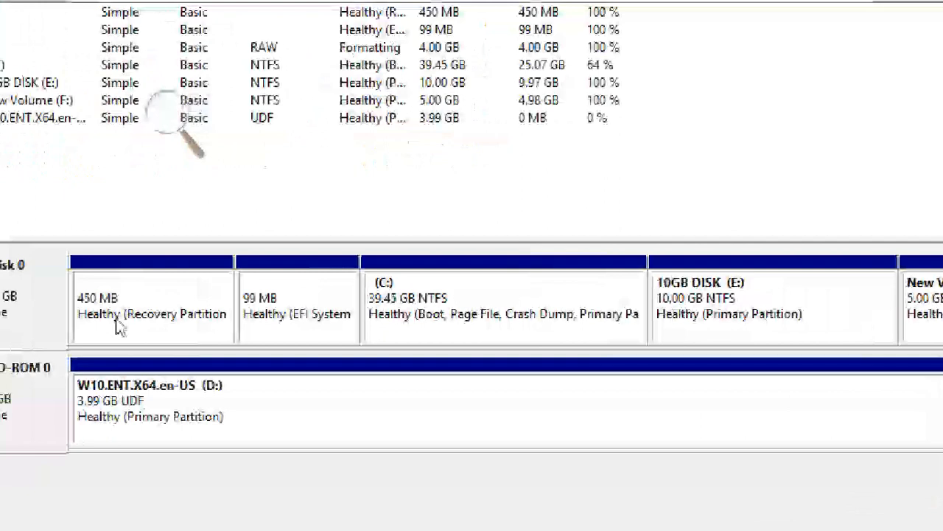
Review the order of the partitions on Disk 0, from the recovery and EFI partitions through C:, E: and F:.
{"action": "left_click", "coordinate": [129, 325]}
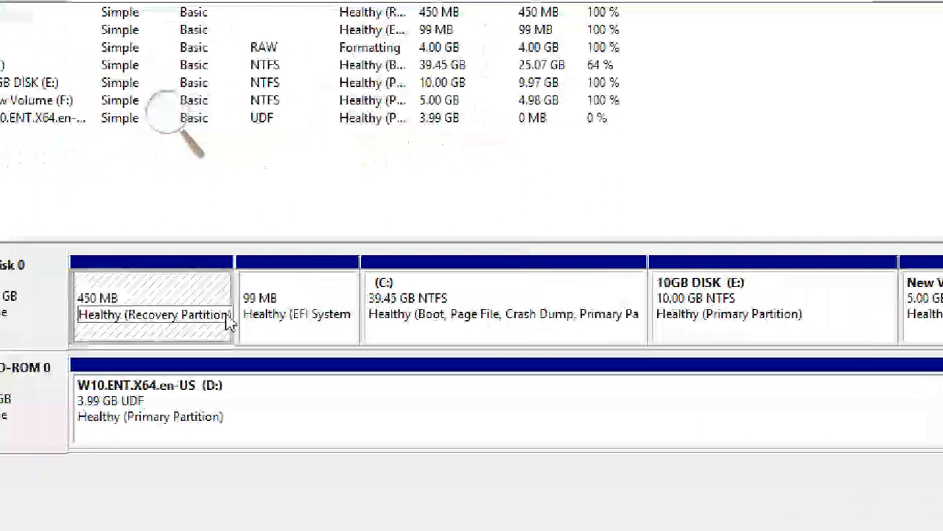
{"action": "left_click", "coordinate": [302, 299]}
{"action": "left_click", "coordinate": [388, 319]}
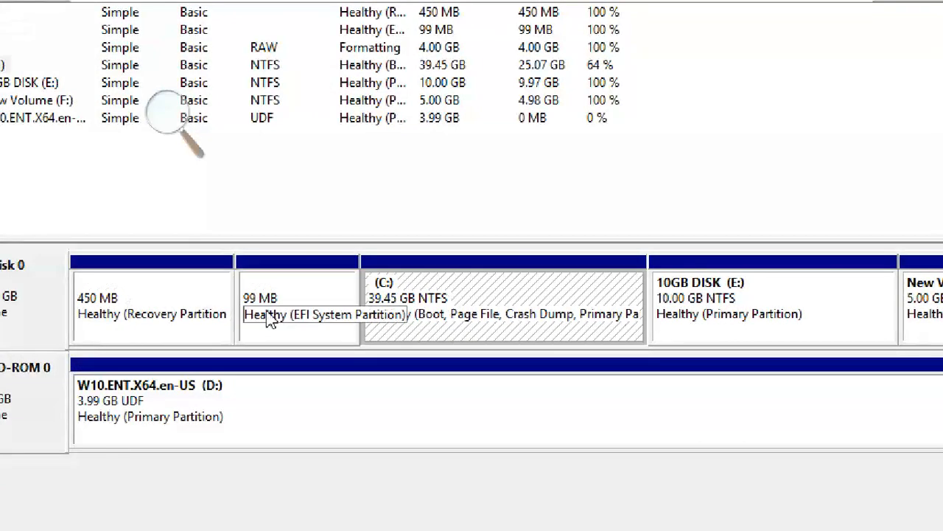
{"action": "left_click", "coordinate": [131, 284]}
{"action": "left_click", "coordinate": [254, 303]}
{"action": "left_click", "coordinate": [472, 295]}
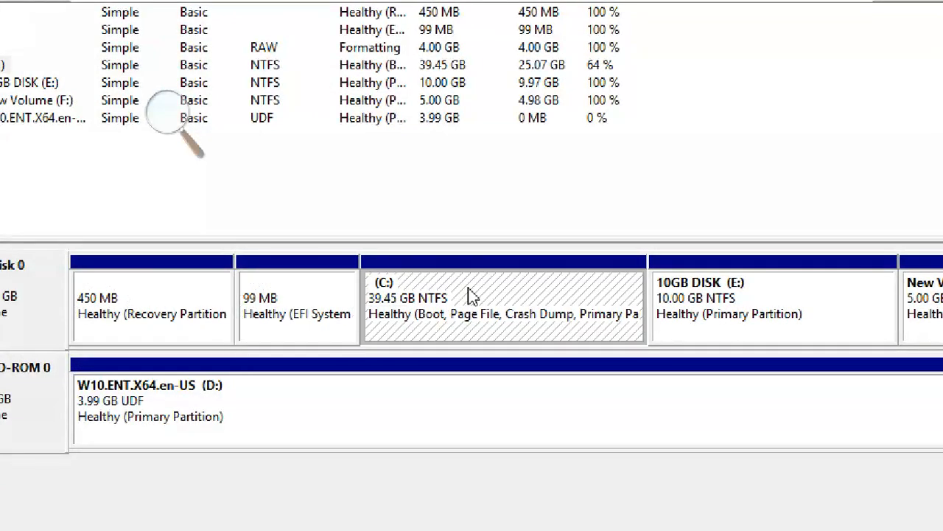
{"action": "left_click", "coordinate": [746, 277]}
{"action": "left_click", "coordinate": [918, 309]}
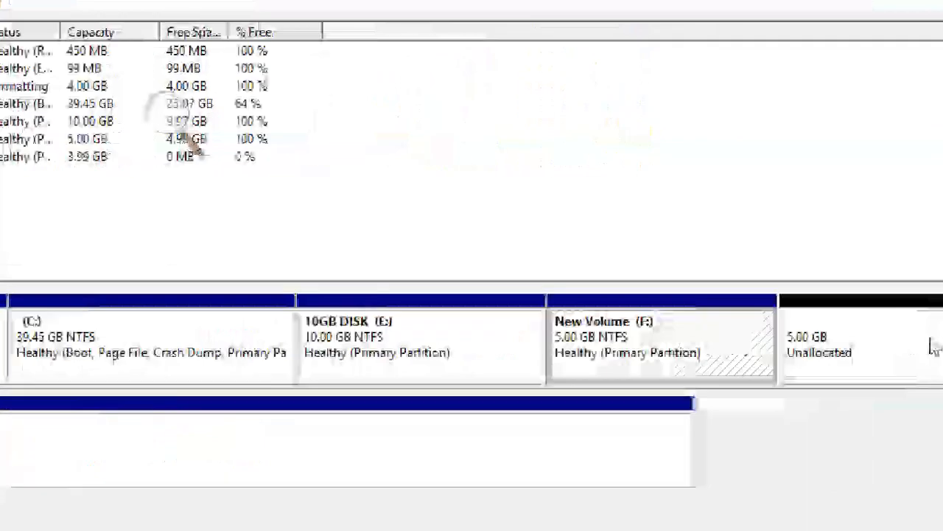
{"action": "left_click", "coordinate": [666, 322]}
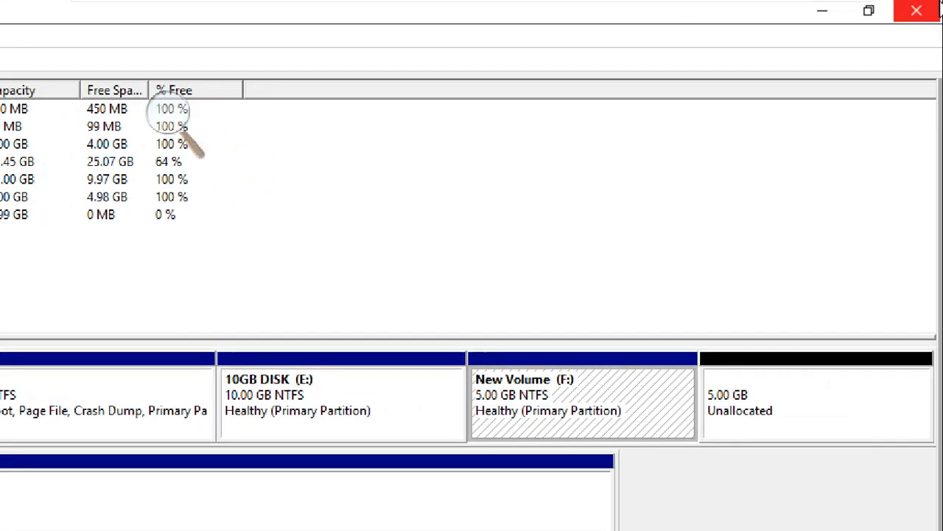
Close Disk Management, open Command Prompt as administrator, and move the Magnifier window clear of its title bar.
{"action": "left_click", "coordinate": [922, 18]}
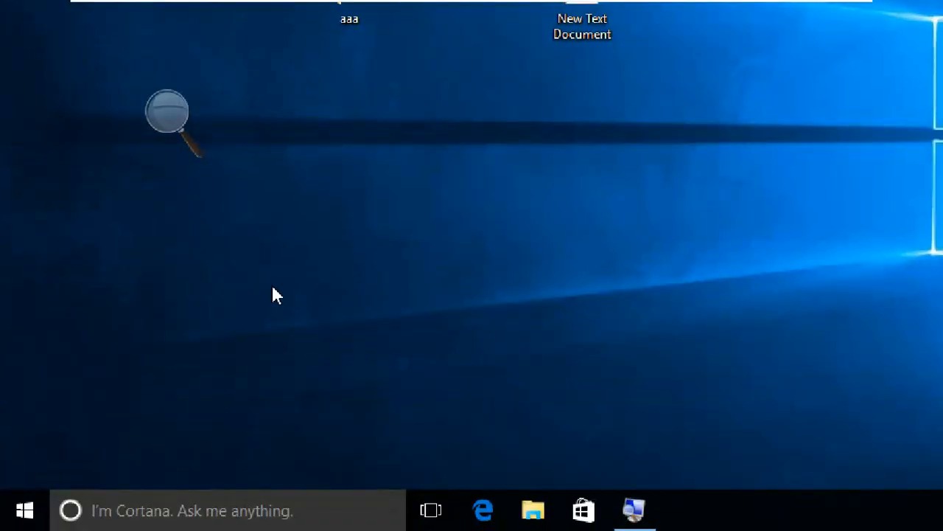
{"action": "key", "text": "super"}
{"action": "type", "text": "CM"}
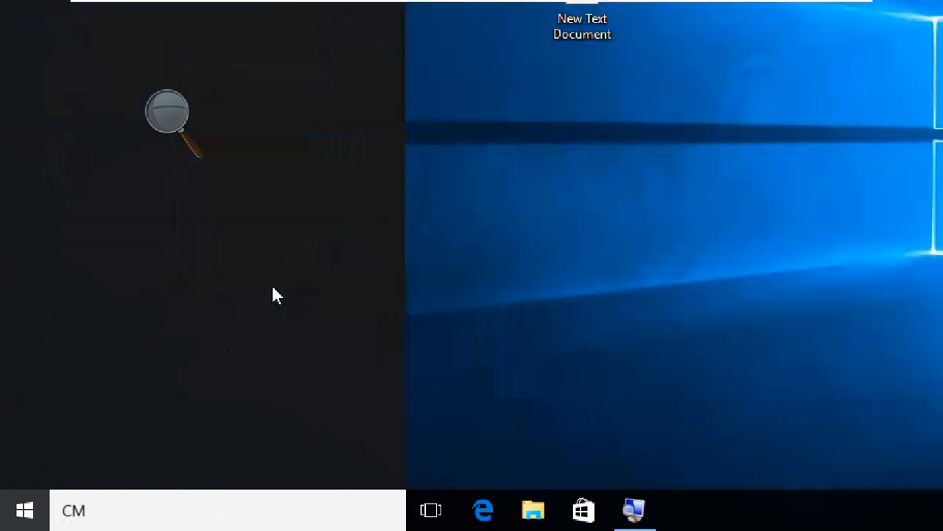
{"action": "type", "text": "D"}
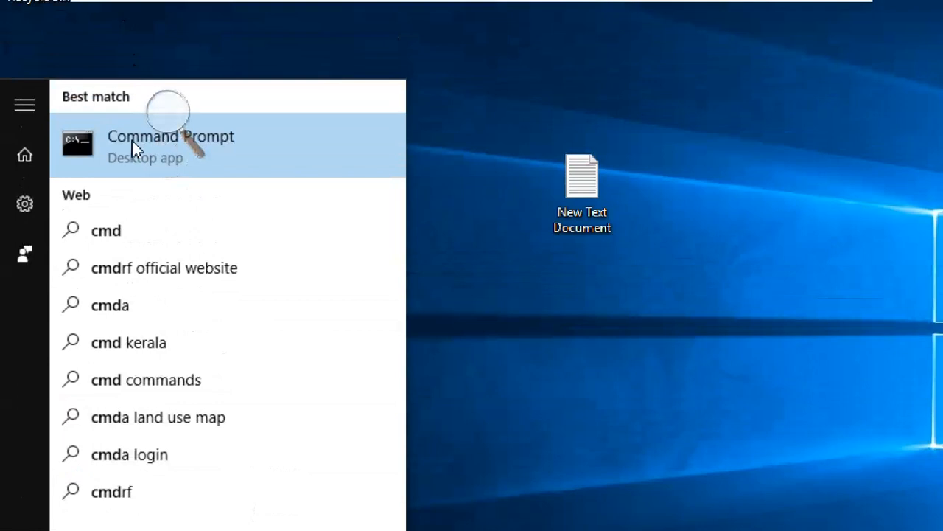
{"action": "right_click", "coordinate": [129, 140]}
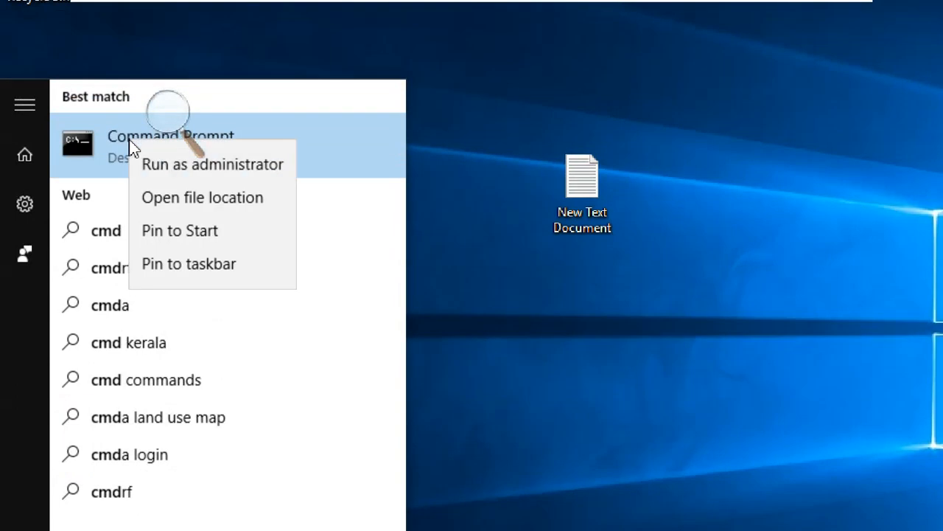
{"action": "left_click", "coordinate": [163, 164]}
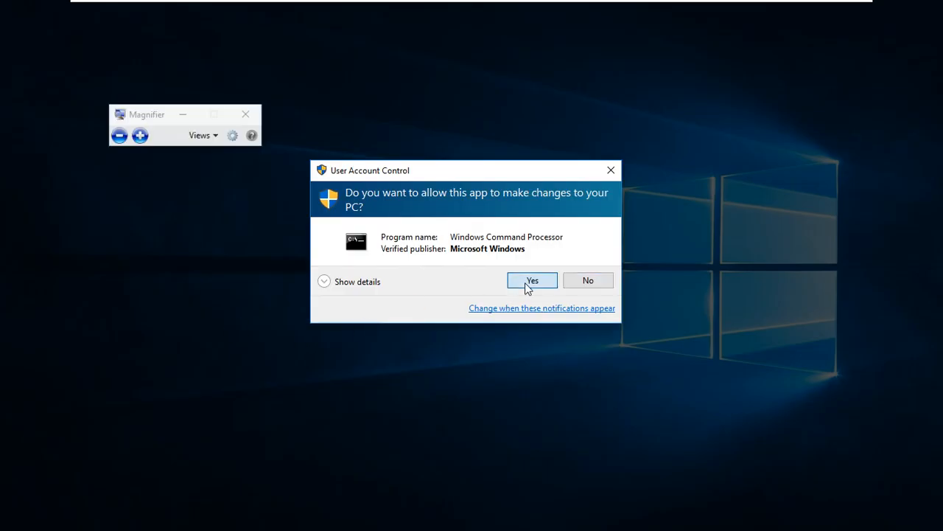
{"action": "left_click", "coordinate": [528, 284]}
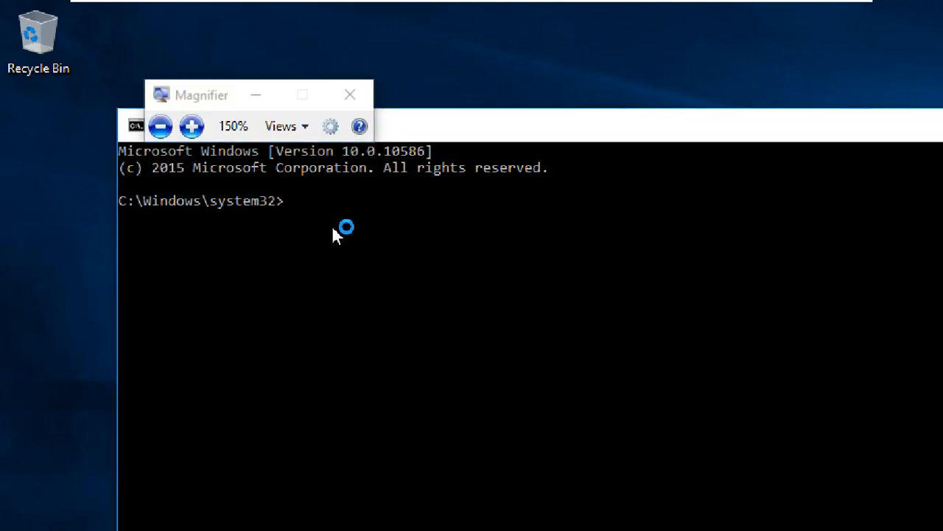
{"action": "left_click_drag", "start_coordinate": [225, 95], "coordinate": [249, 31]}
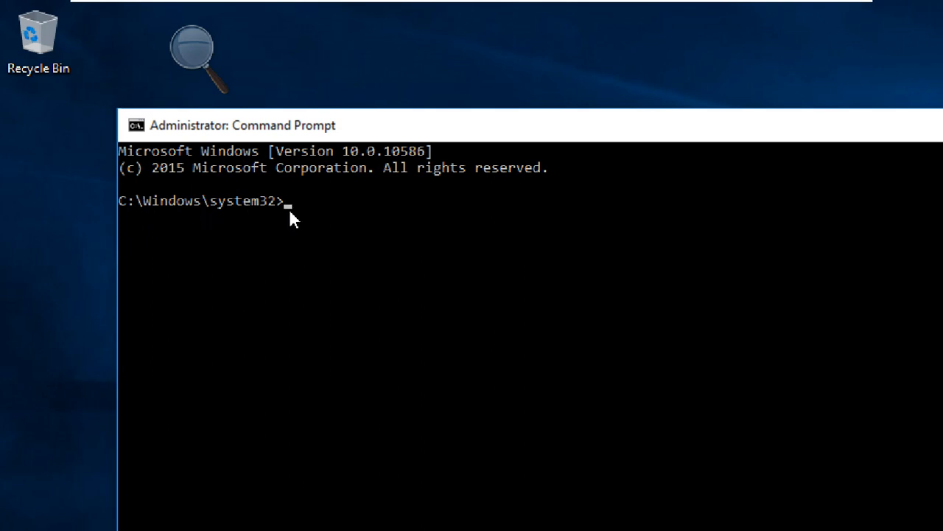
Start the DISKPART utility at the administrator command prompt.
{"action": "left_click", "coordinate": [397, 203]}
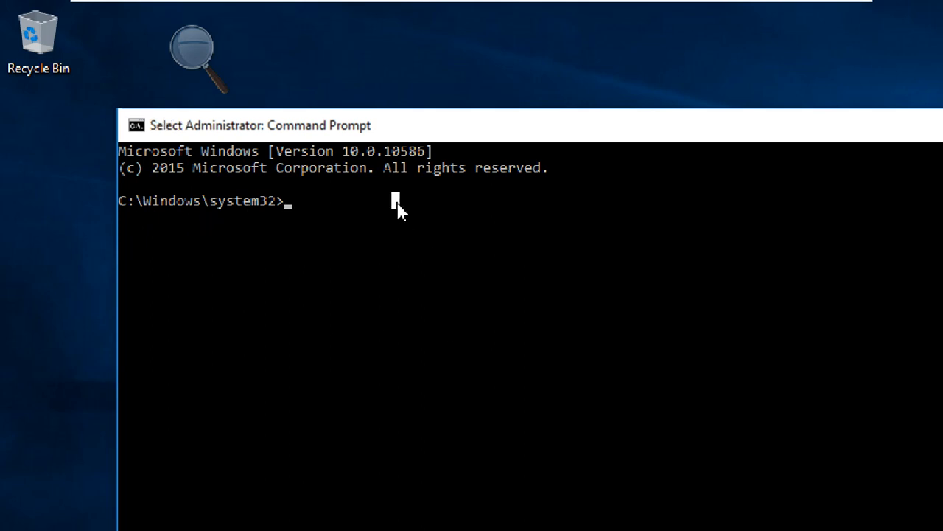
{"action": "type", "text": "DISK"}
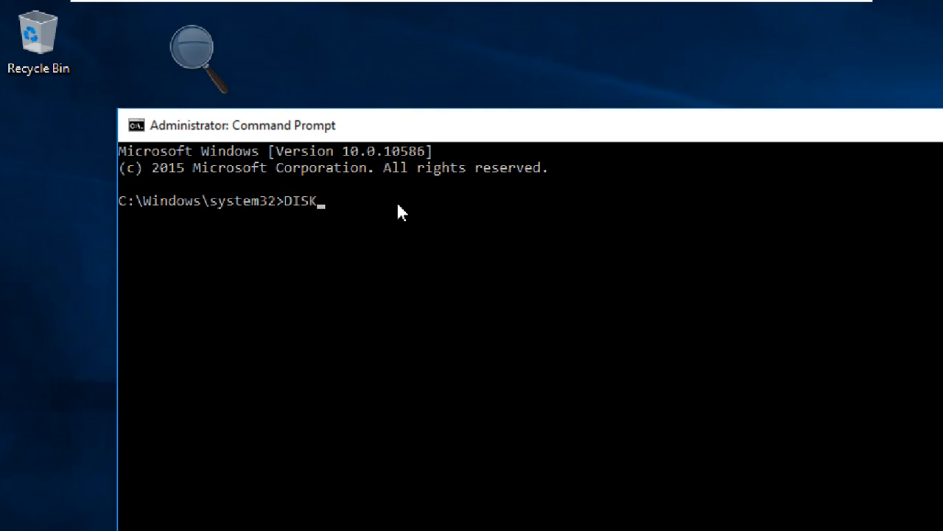
{"action": "type", "text": "PART"}
{"action": "key", "text": "Return"}
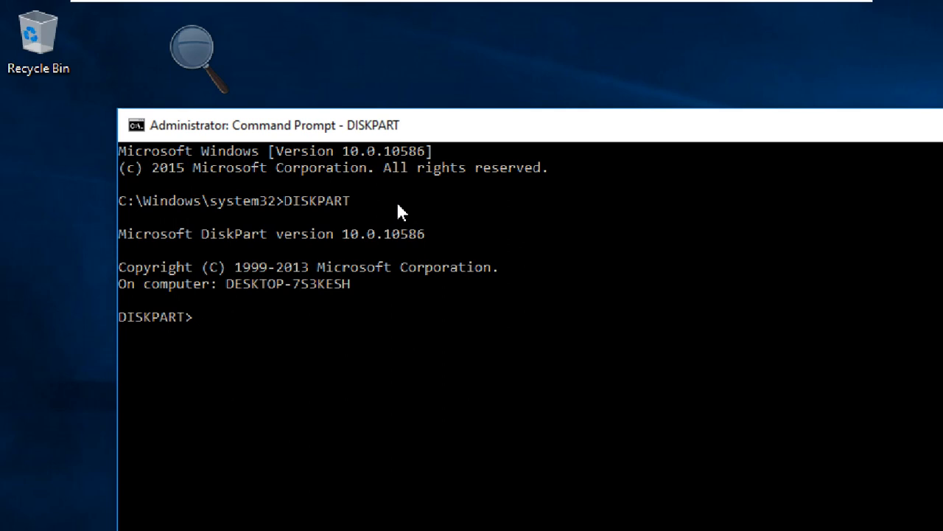
List the available disks with LIST DISK and move the console window up to the screen's upper edge.
{"action": "type", "text": "LIST DISK"}
{"action": "key", "text": "Return"}
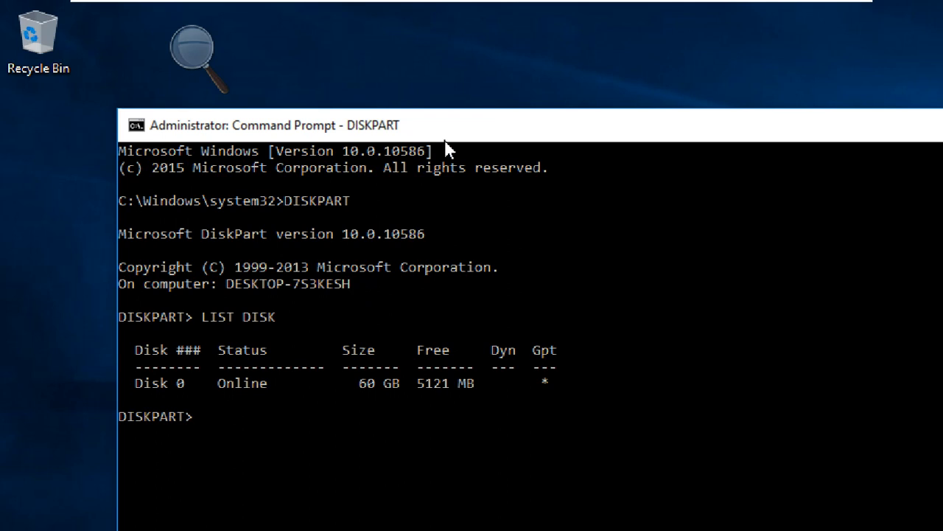
{"action": "left_click_drag", "start_coordinate": [445, 124], "coordinate": [444, 1]}
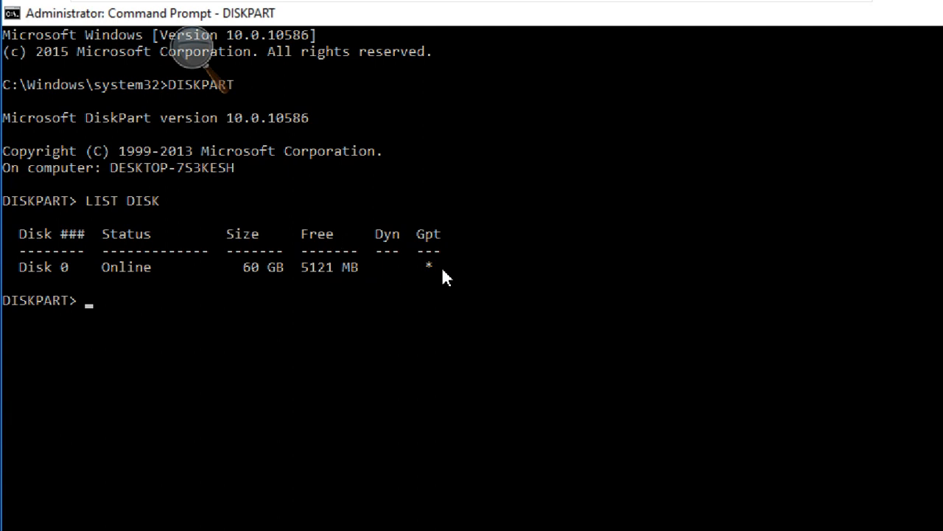
Select disk 0 in DiskPart with SELECT DISK 0.
{"action": "left_click", "coordinate": [121, 303]}
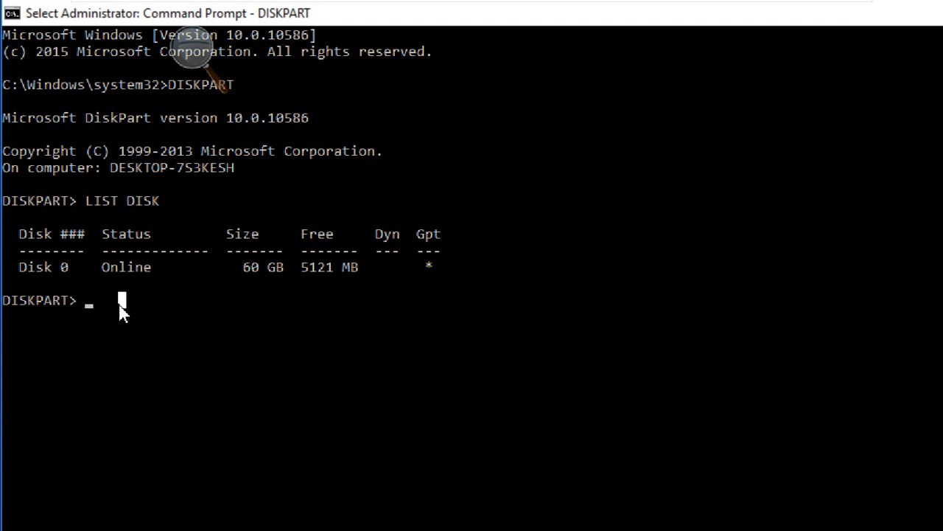
{"action": "type", "text": "S"}
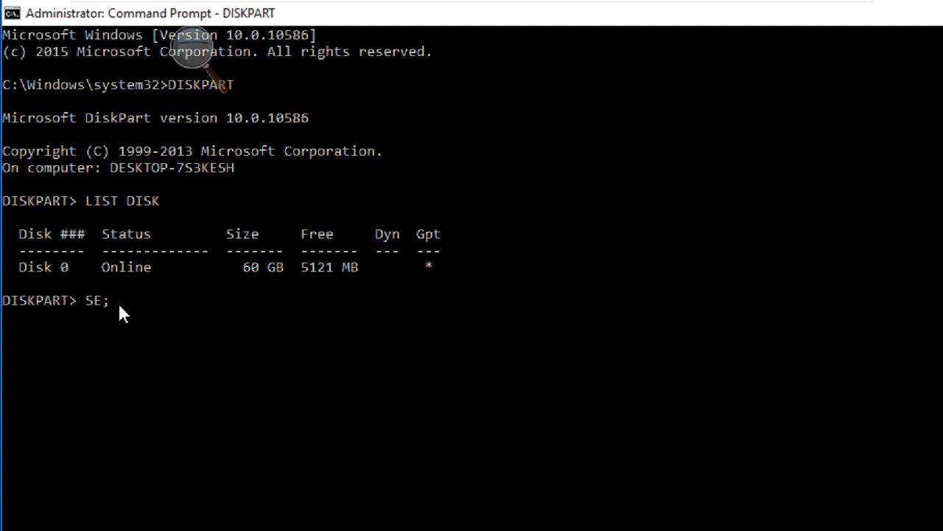
{"action": "type", "text": "ELECT DISK 0"}
{"action": "key", "text": "Return"}
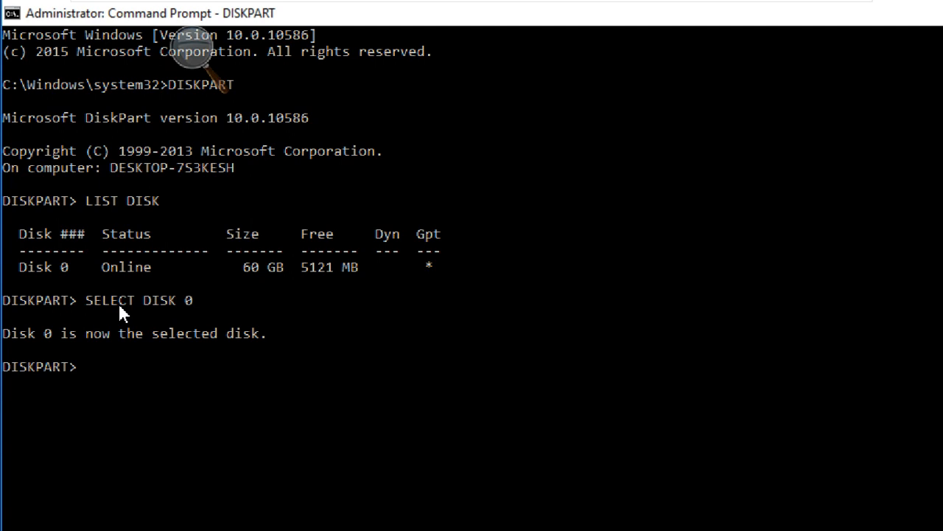
Try LIST VOLUMES in DiskPart, correct it to LIST VOLUME and list the volumes.
{"action": "type", "text": "LIST VOLUMES"}
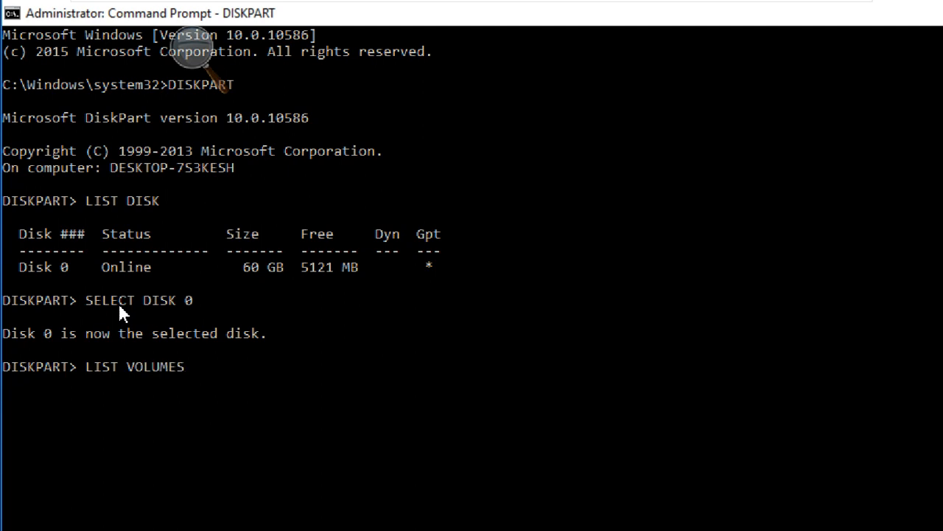
{"action": "key", "text": "Return"}
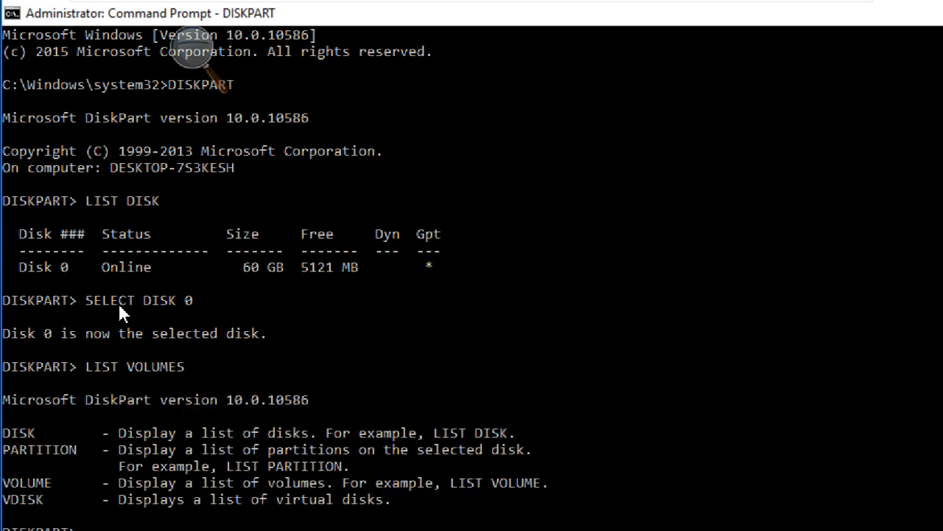
{"action": "scroll", "coordinate": [214, 472], "scroll_direction": "down", "scroll_amount": 2}
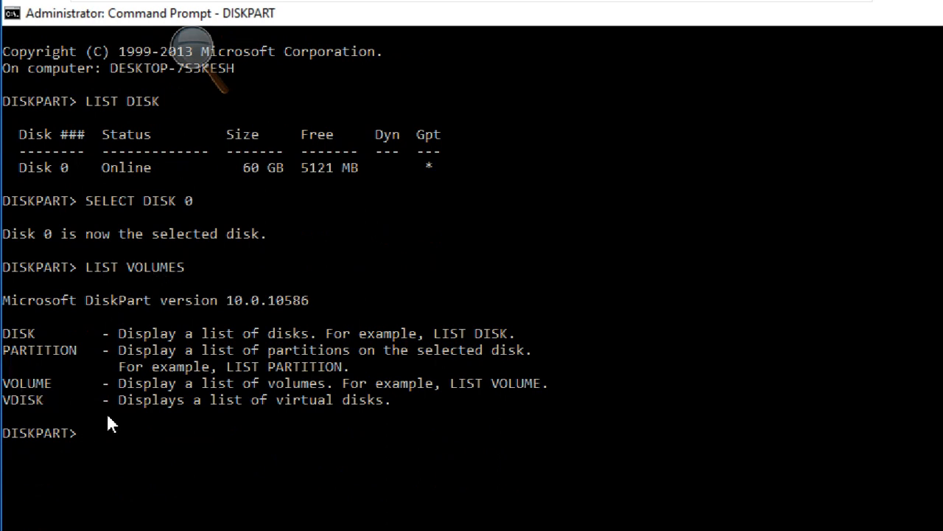
{"action": "key", "text": "Up"}
{"action": "key", "text": "BackSpace"}
{"action": "key", "text": "Return"}
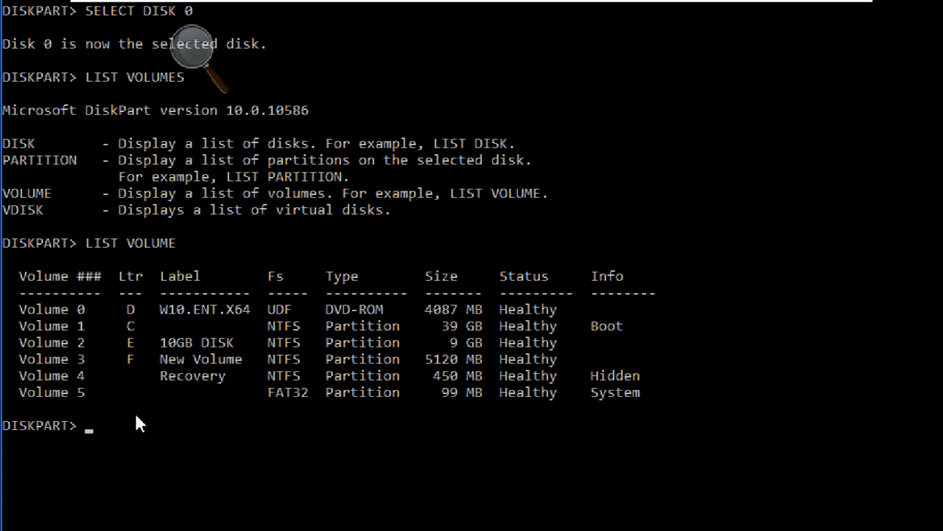
List the partitions on the selected disk with LIST PARTITION.
{"action": "key", "text": "Up"}
{"action": "key", "text": "BackSpace"}
{"action": "key", "text": "BackSpace"}
{"action": "key", "text": "BackSpace"}
{"action": "type", "text": "PARTTI"}
{"action": "key", "text": "BackSpace"}
{"action": "key", "text": "BackSpace"}
{"action": "type", "text": "ITION"}
{"action": "key", "text": "Return"}
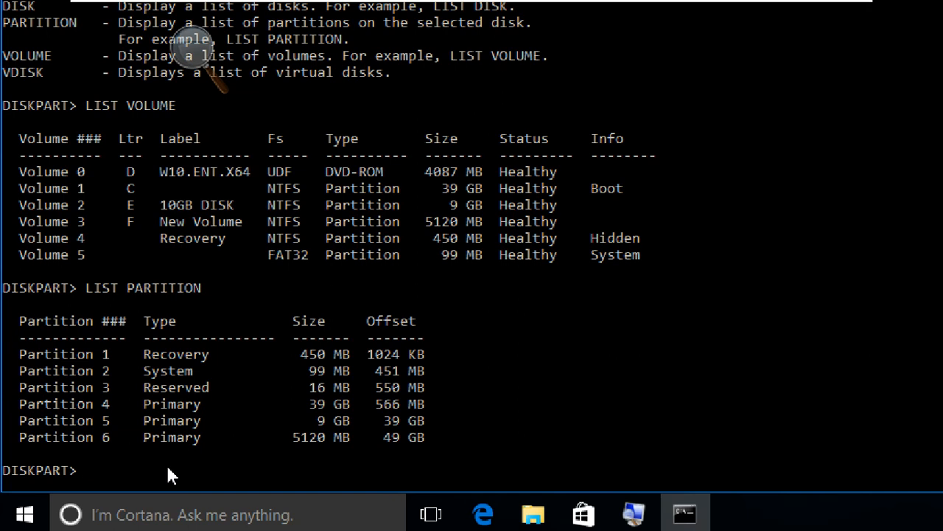
Exit DiskPart and close the Command Prompt with EXIT.
{"action": "type", "text": "EXIT"}
{"action": "key", "text": "Return"}
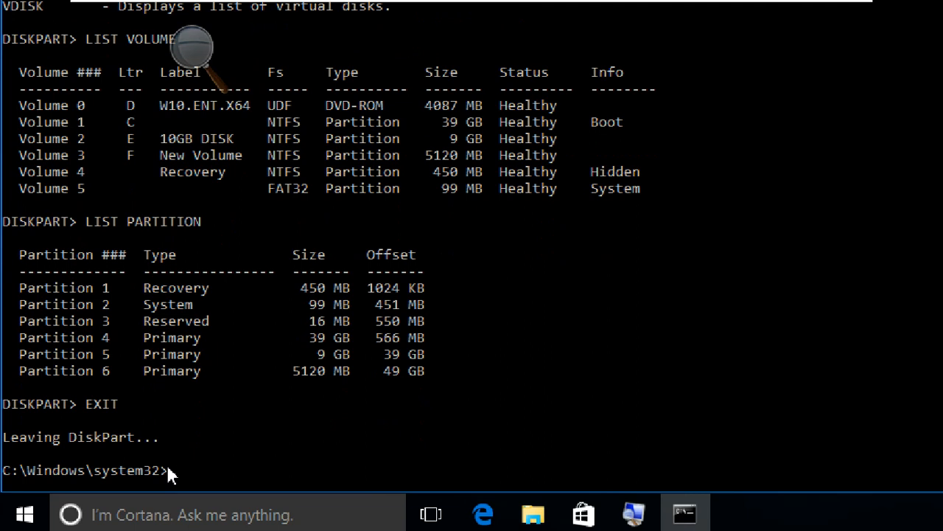
{"action": "type", "text": "EXIT"}
{"action": "key", "text": "Return"}
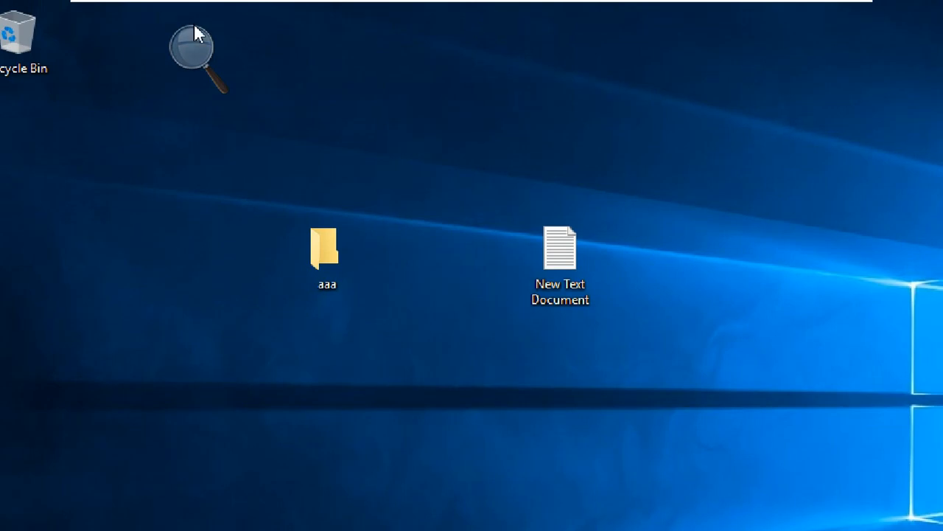
Reset the Magnifier zoom to 100% and move its window over the wallpaper's Windows logo.
{"action": "left_click", "coordinate": [192, 51]}
{"action": "left_click", "coordinate": [188, 64]}
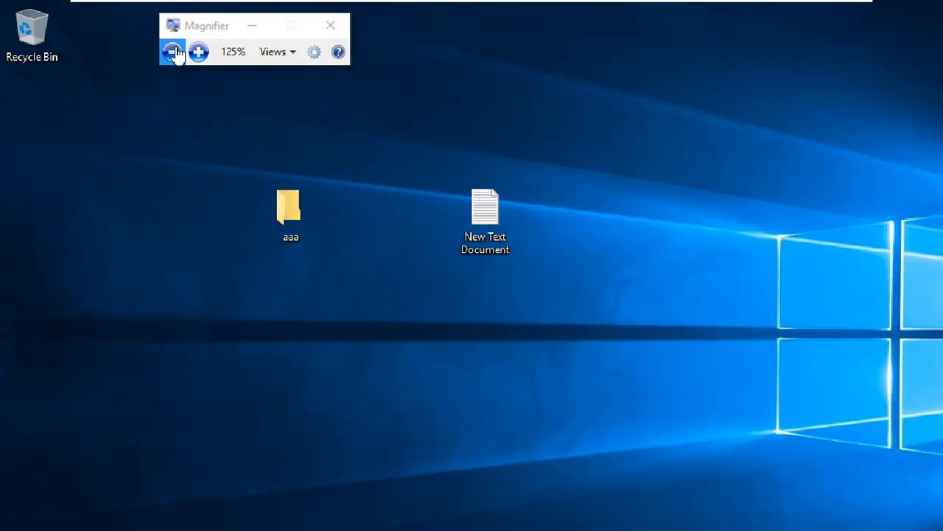
{"action": "left_click", "coordinate": [172, 51]}
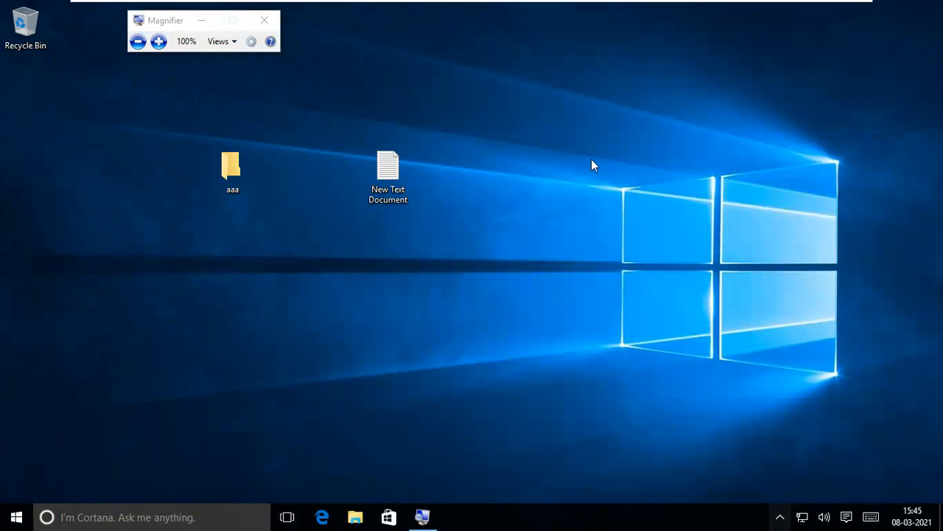
{"action": "left_click_drag", "start_coordinate": [176, 20], "coordinate": [773, 140]}
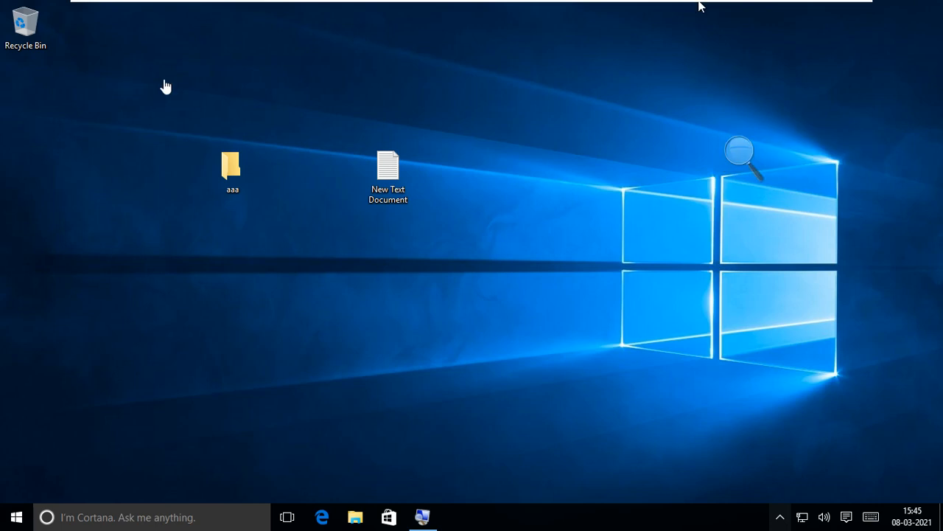
Minimize the virtual machine, switch to the untitled Notepad notes and review the diskmgmt.msc and diskpart lines.
{"action": "mouse_move", "coordinate": [701, 6]}
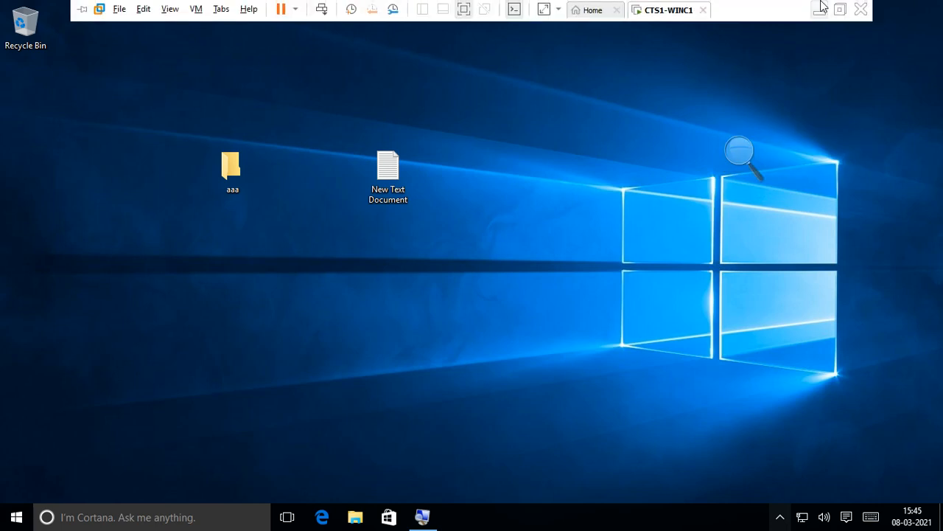
{"action": "left_click", "coordinate": [820, 9]}
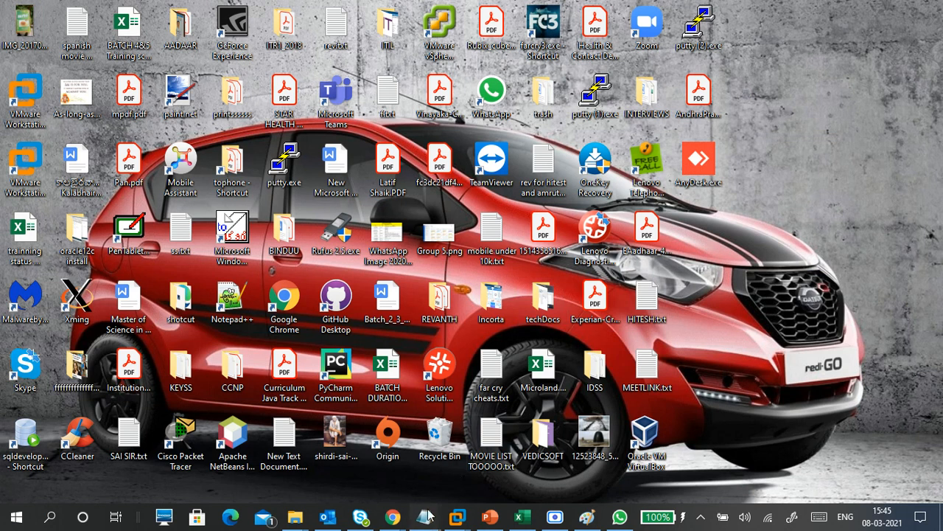
{"action": "mouse_move", "coordinate": [424, 516]}
{"action": "left_click", "coordinate": [558, 450]}
{"action": "left_click", "coordinate": [333, 224]}
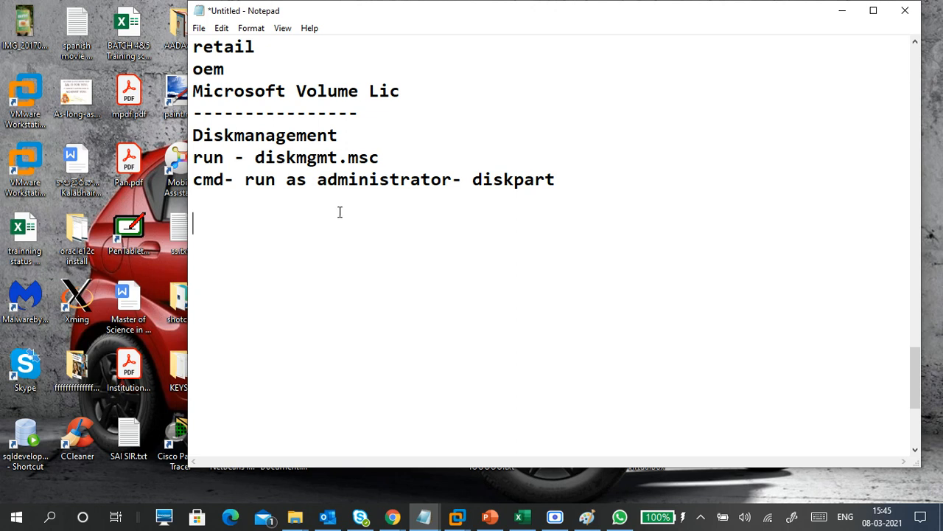
{"action": "left_click", "coordinate": [383, 157]}
{"action": "left_click", "coordinate": [216, 223]}
Switch back to the CTS1-WINC1 virtual machine, magnify the screen and open Disk Management by running diskmgmt.msc.
{"action": "left_click", "coordinate": [457, 516]}
{"action": "left_click", "coordinate": [516, 436]}
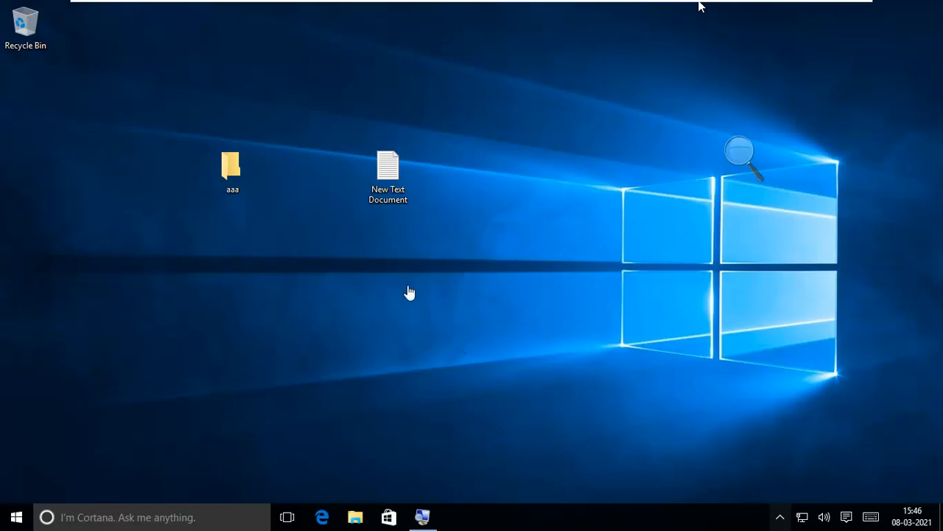
{"action": "key", "text": "super+r"}
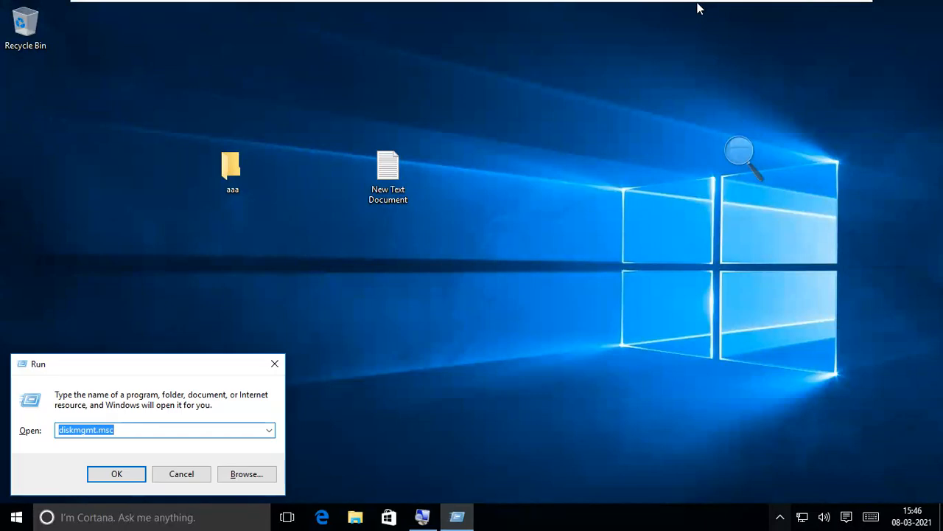
{"action": "left_click", "coordinate": [741, 155]}
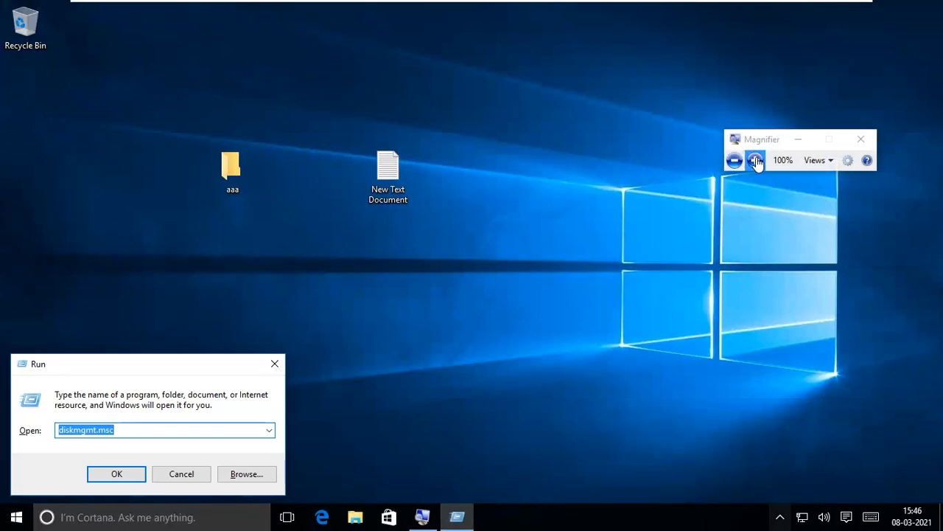
{"action": "left_click", "coordinate": [754, 160]}
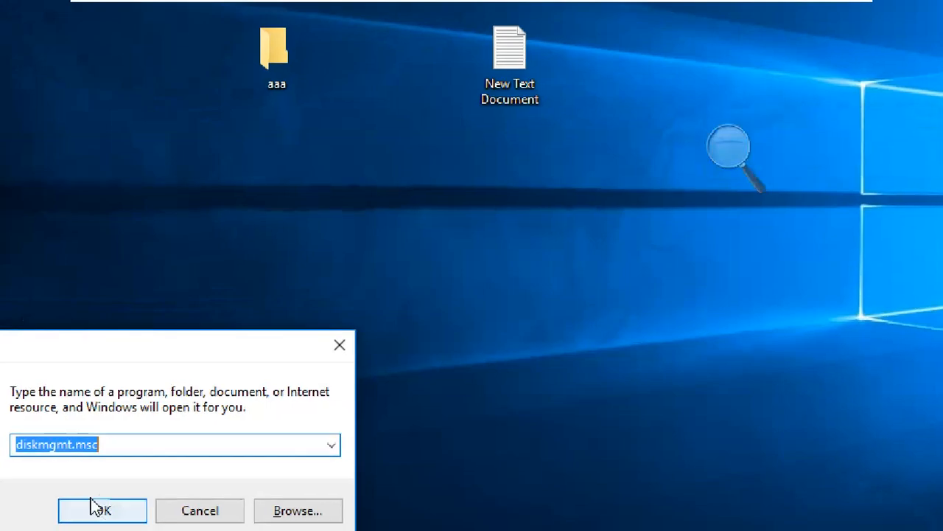
{"action": "left_click", "coordinate": [99, 510]}
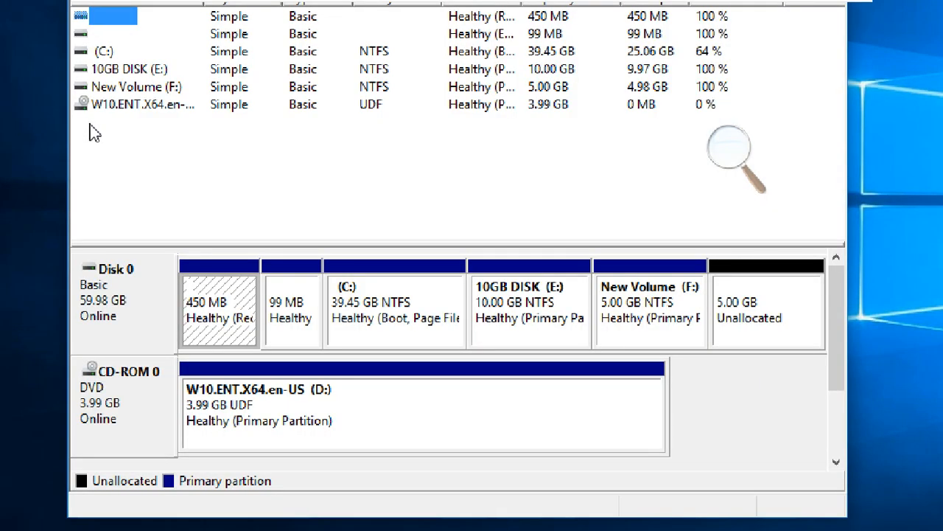
{"action": "left_click", "coordinate": [736, 319]}
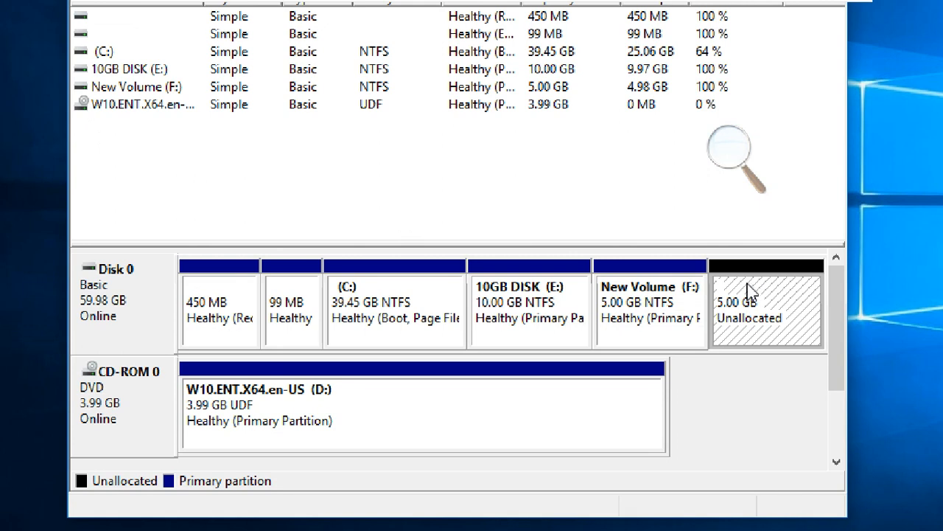
{"action": "right_click", "coordinate": [764, 286]}
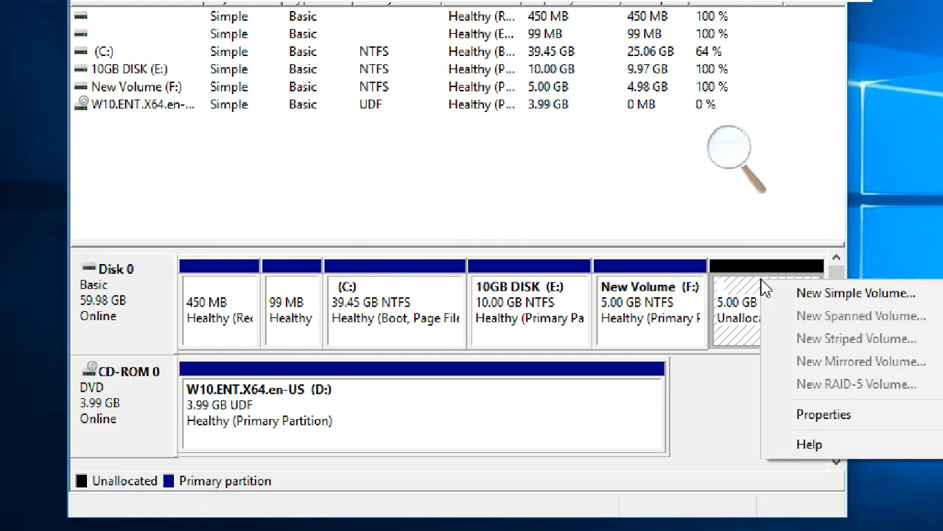
{"action": "left_click", "coordinate": [632, 303]}
{"action": "left_click", "coordinate": [549, 297]}
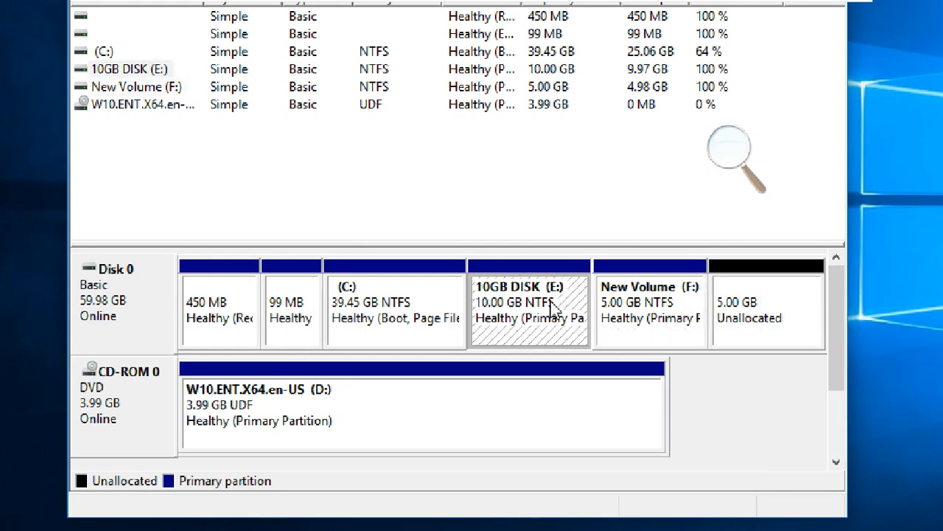
{"action": "left_click", "coordinate": [640, 306]}
Start a new simple volume in the unallocated space on Disk 0 and set its size to 2048 MB.
{"action": "right_click", "coordinate": [754, 302]}
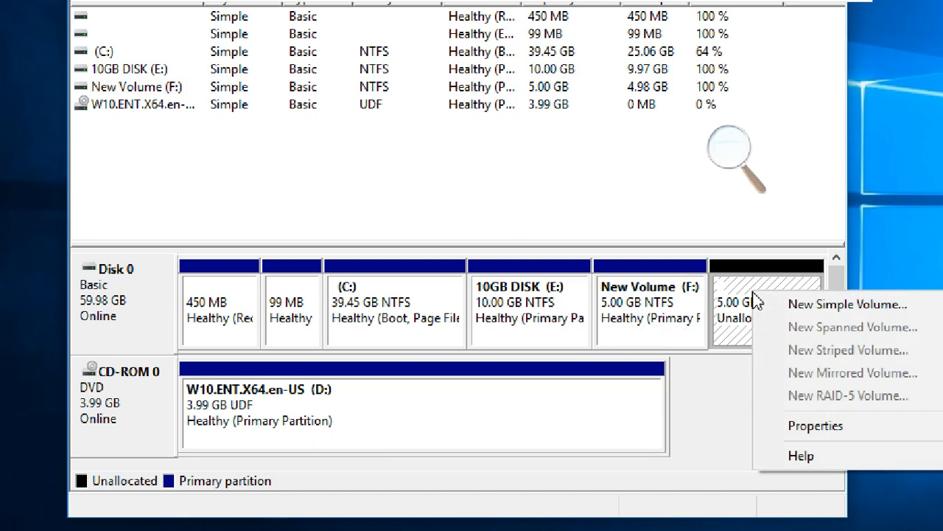
{"action": "left_click", "coordinate": [773, 305]}
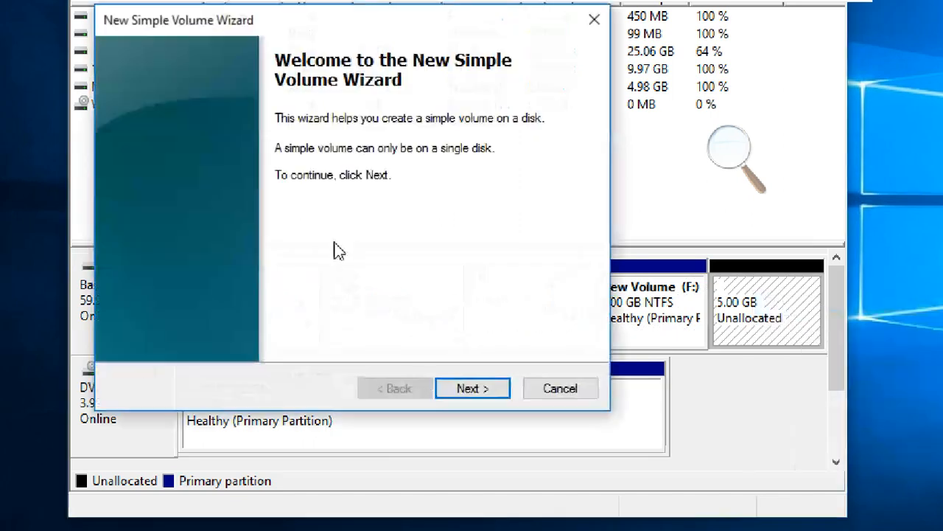
{"action": "left_click", "coordinate": [457, 393]}
{"action": "type", "text": "2048"}
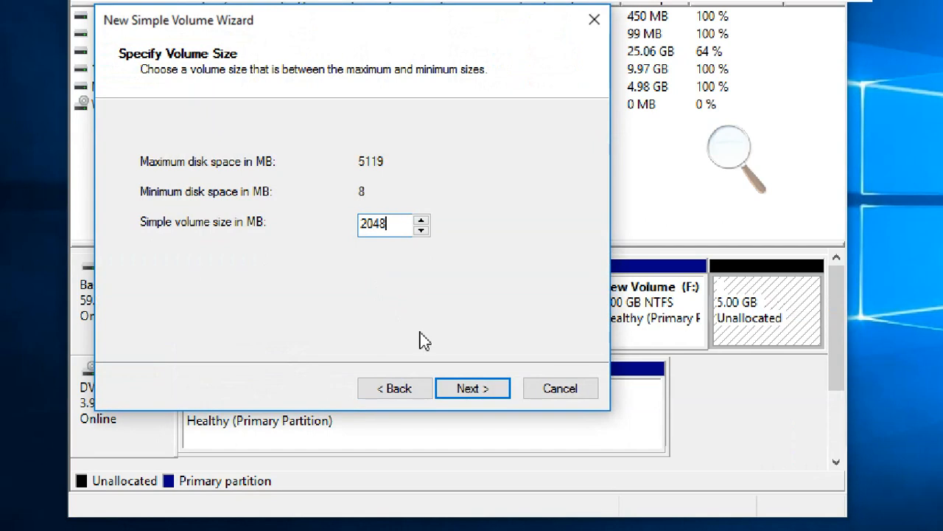
{"action": "left_click", "coordinate": [472, 387]}
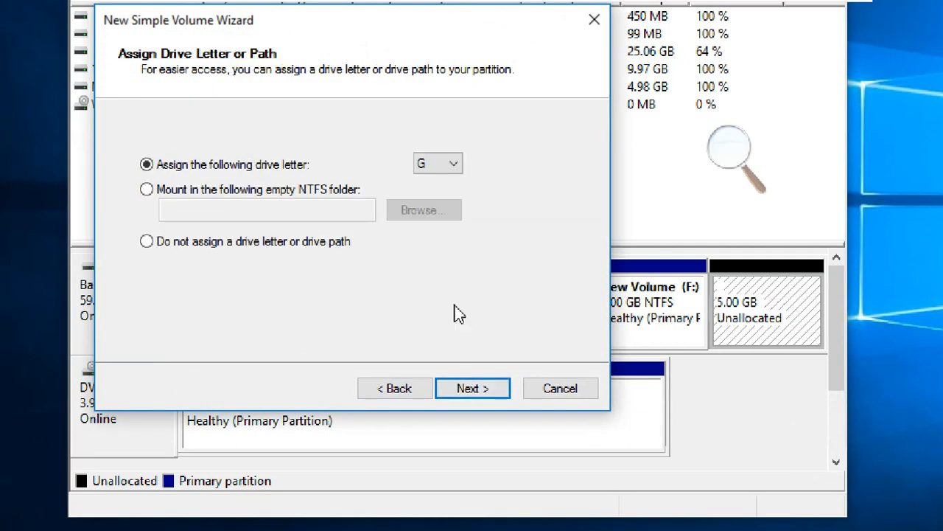
Accept drive letter G for the new volume and choose FAT32 as its file system.
{"action": "left_click", "coordinate": [468, 392]}
{"action": "left_click", "coordinate": [359, 211]}
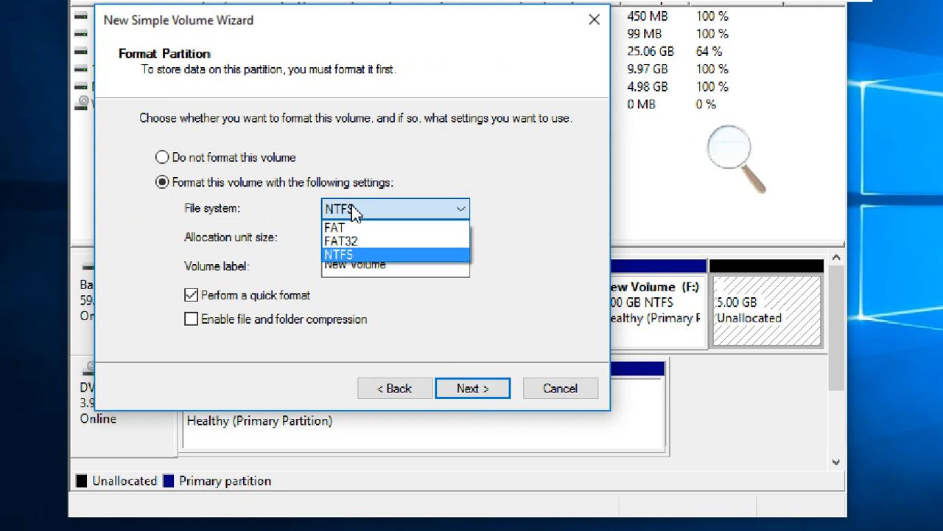
{"action": "left_click", "coordinate": [354, 241]}
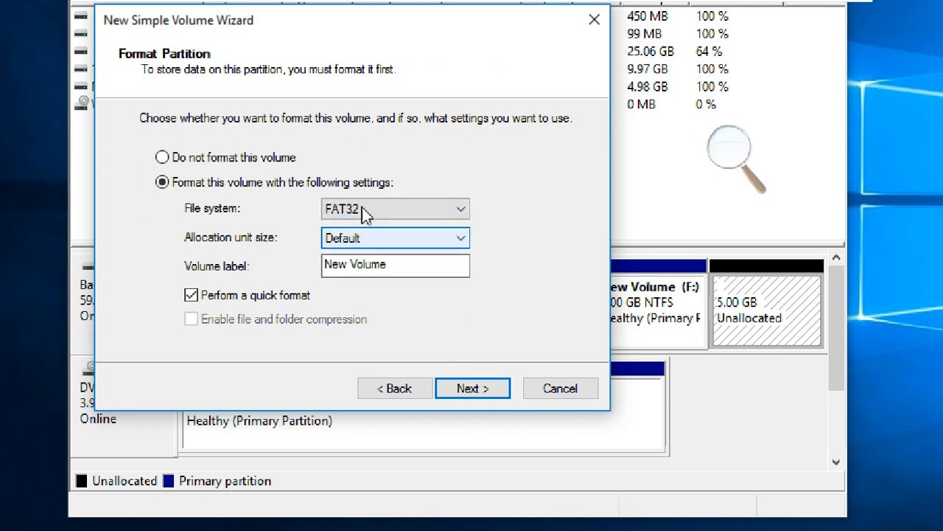
Keep FAT32 as the file system with the default allocation unit size and quick format, and finish creating the new volume.
{"action": "left_click", "coordinate": [366, 212]}
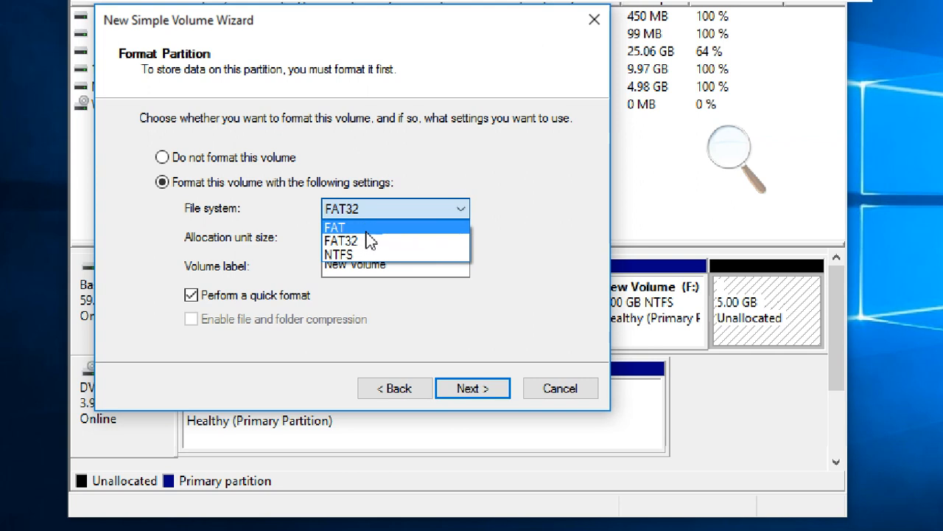
{"action": "left_click", "coordinate": [371, 242]}
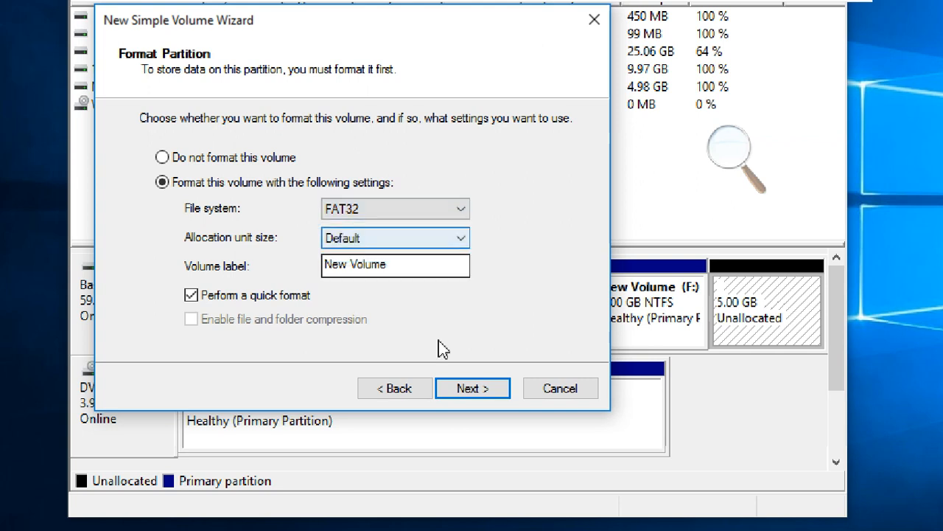
{"action": "left_click", "coordinate": [477, 389]}
{"action": "left_click", "coordinate": [477, 386]}
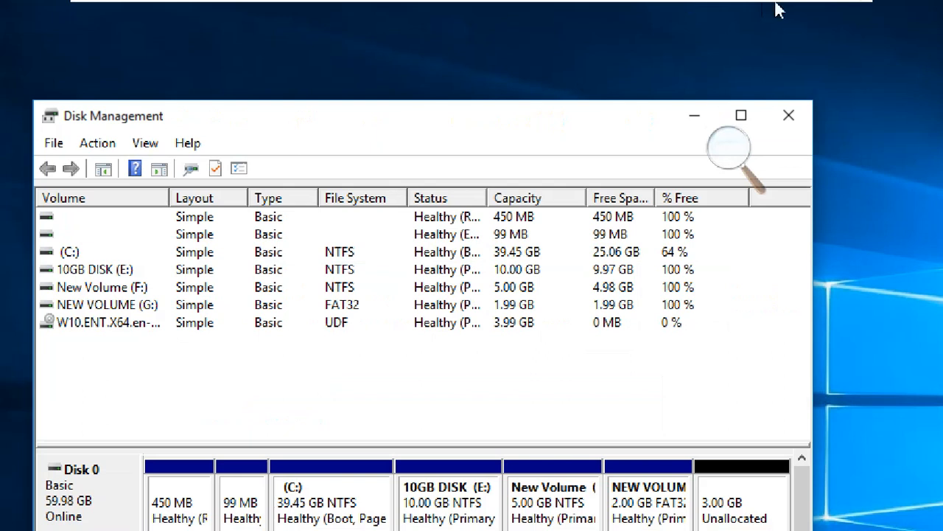
Minimize Disk Management, open New Text Document from the desktop and place the cursor at the end of its text.
{"action": "left_click", "coordinate": [694, 116]}
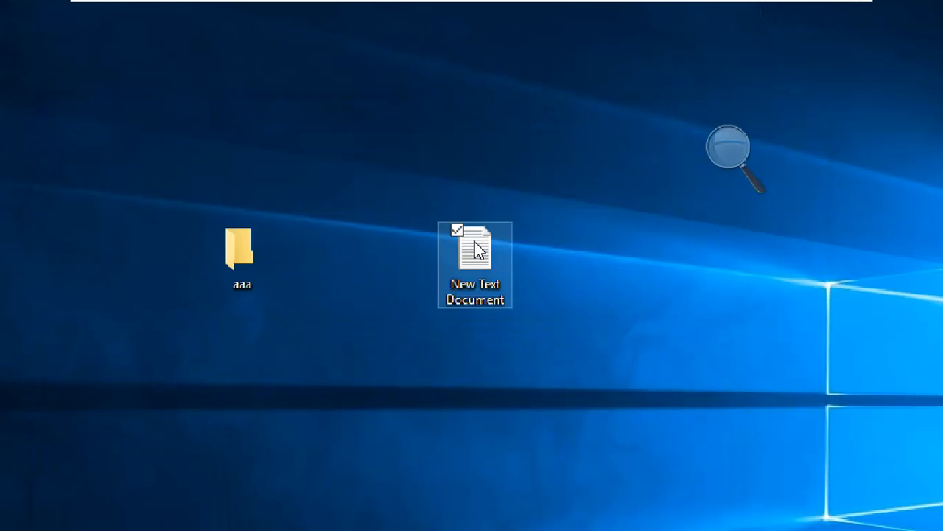
{"action": "double_click", "coordinate": [475, 248]}
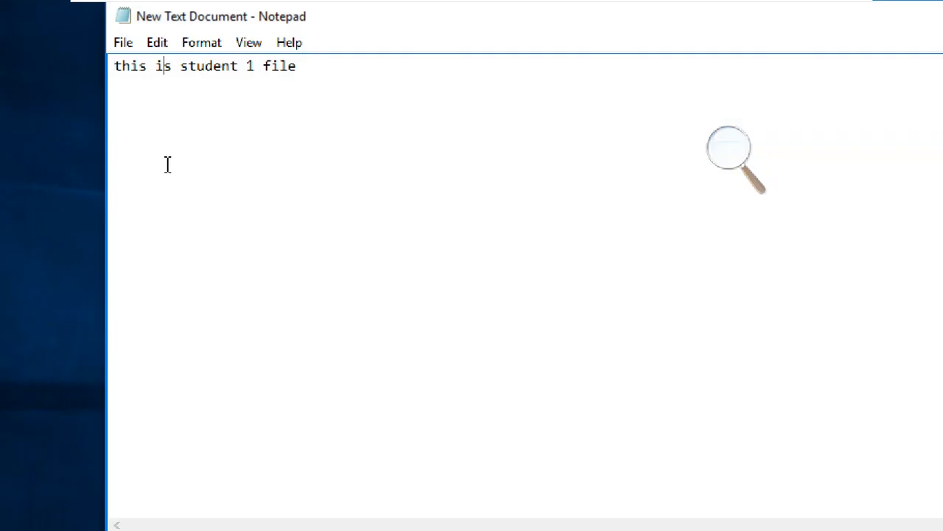
{"action": "left_click", "coordinate": [341, 67]}
Add the line "FAT < 4GB" below the existing text, leaving blank space between them.
{"action": "key", "text": "Return"}
{"action": "key", "text": "Return"}
{"action": "type", "text": "FAT"}
{"action": "type", "text": " 4"}
{"action": "key", "text": "BackSpace"}
{"action": "type", "text": "<4gb"}
{"action": "key", "text": "BackSpace"}
{"action": "key", "text": "BackSpace"}
{"action": "type", "text": "GB"}
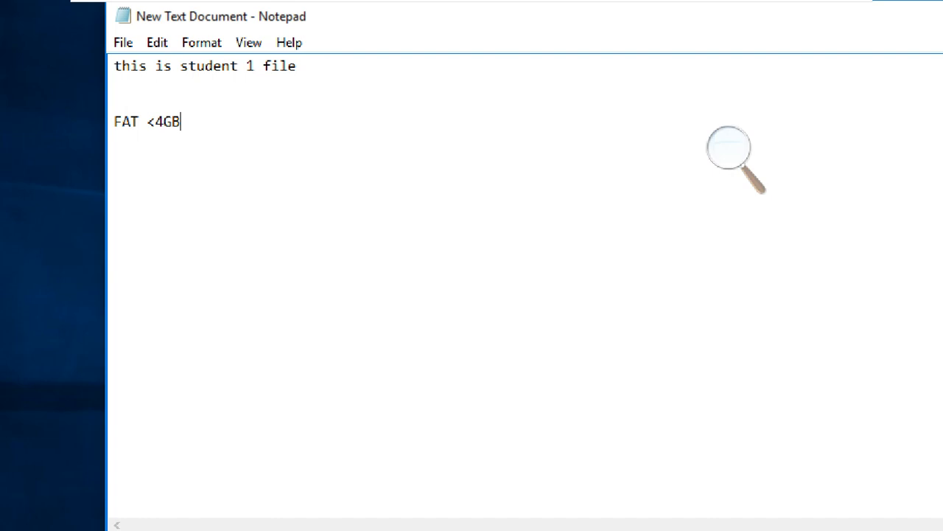
{"action": "key", "text": "Return"}
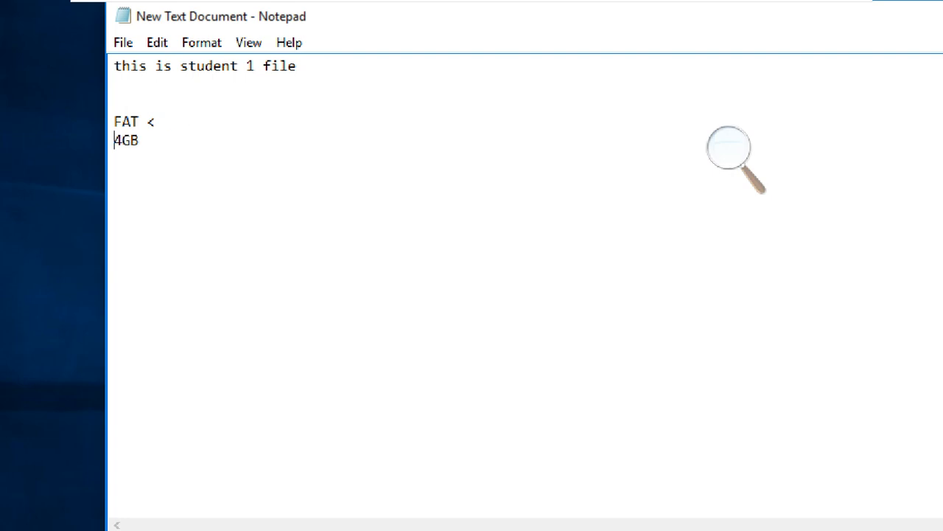
{"action": "key", "text": "BackSpace"}
{"action": "key", "text": "Right"}
{"action": "key", "text": "Right"}
{"action": "key", "text": "Right"}
Add the line "FAT32 < 32GB" below the FAT line, separated by a blank line.
{"action": "key", "text": "Return"}
{"action": "key", "text": "Return"}
{"action": "type", "text": "FAT3"}
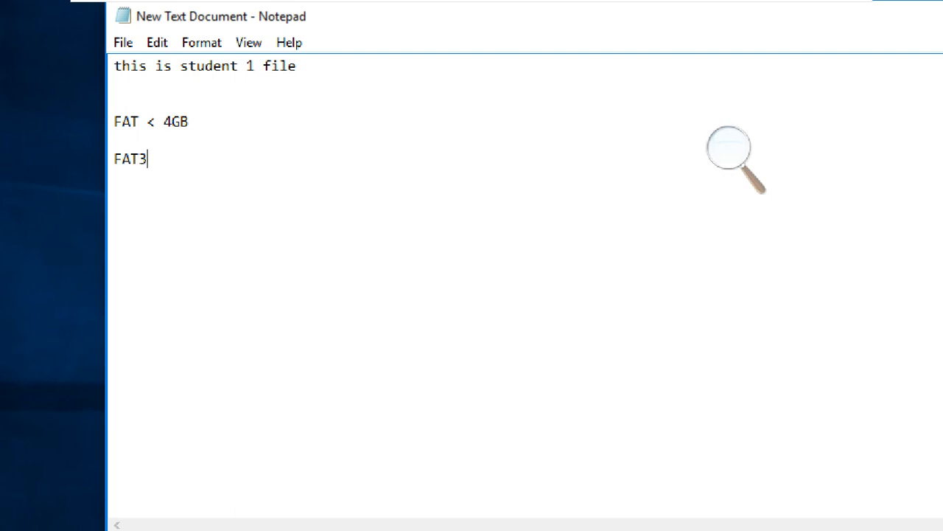
{"action": "type", "text": "2 < 32GB"}
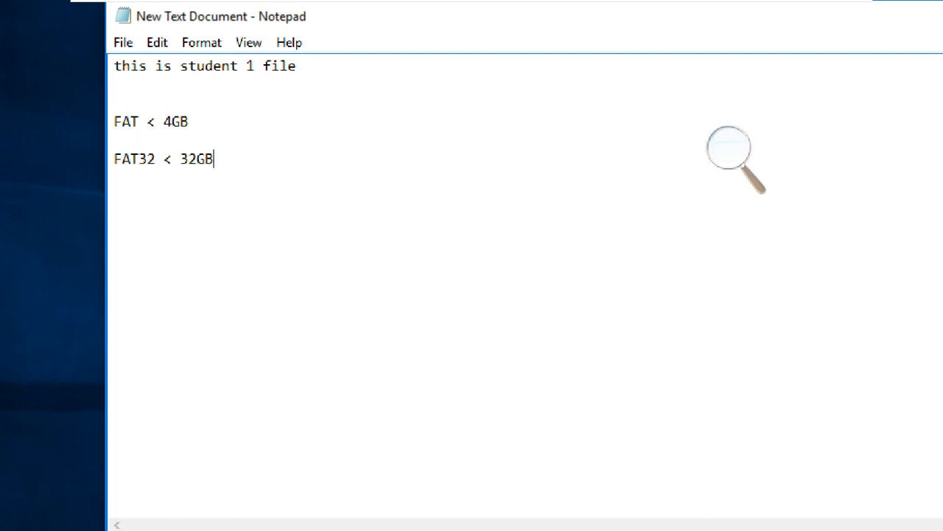
Add the line "NTFS 2TB OR MORE THAN 2TB" below the FAT32 line, separated by a blank line.
{"action": "key", "text": "Return"}
{"action": "key", "text": "Return"}
{"action": "type", "text": "NTFS 2T"}
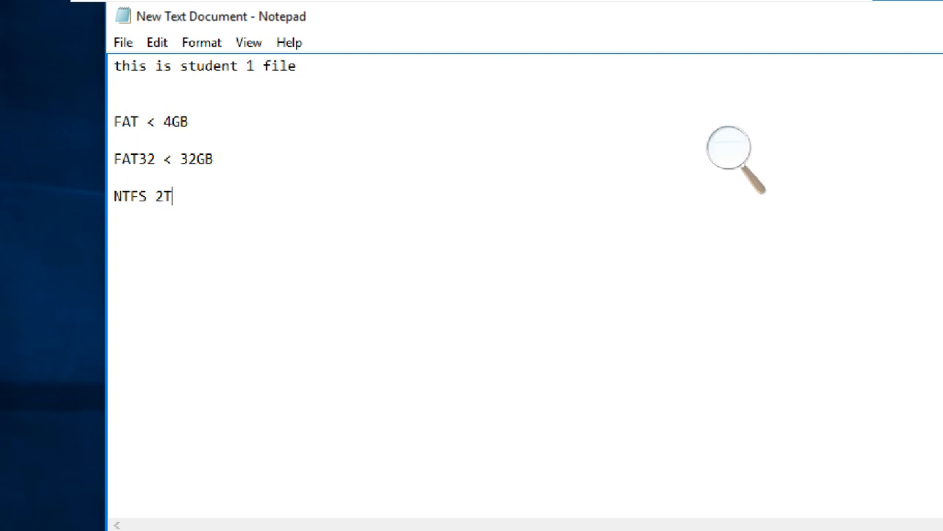
{"action": "type", "text": "B OR MORE"}
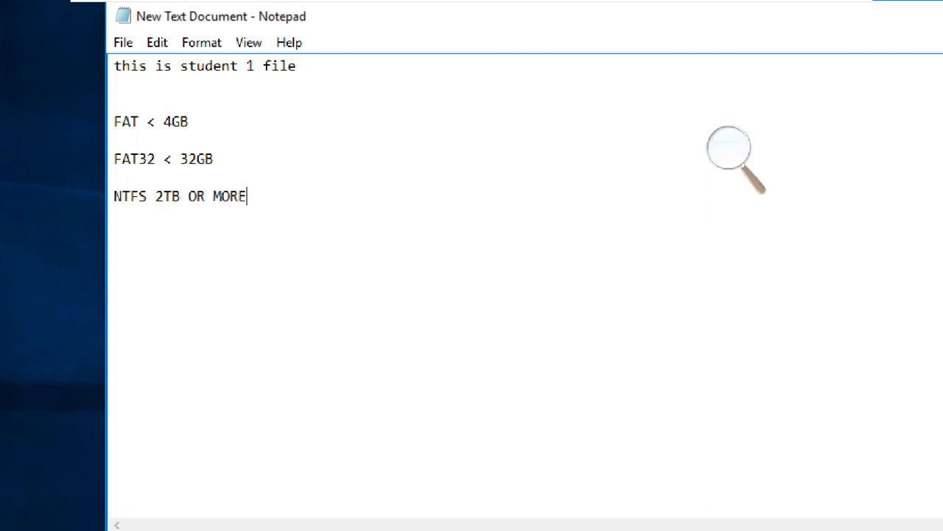
{"action": "type", "text": " THAN 2TB"}
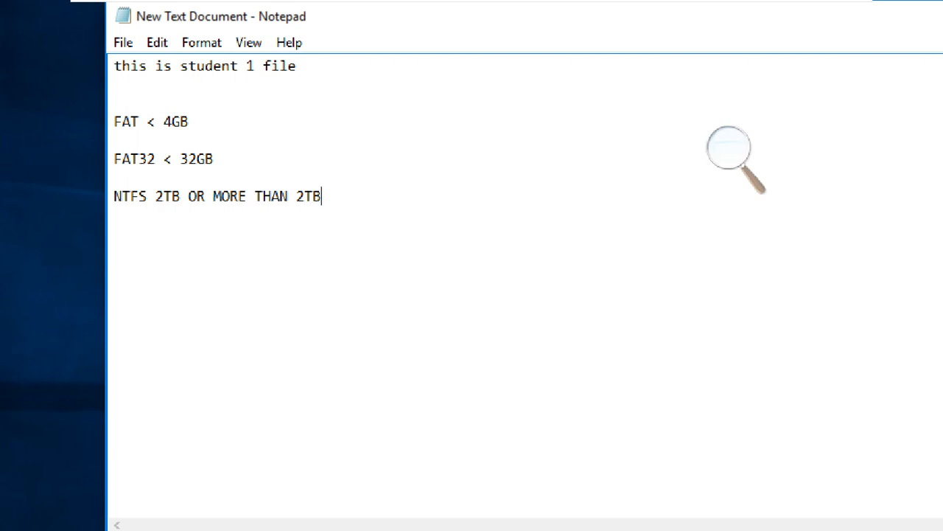
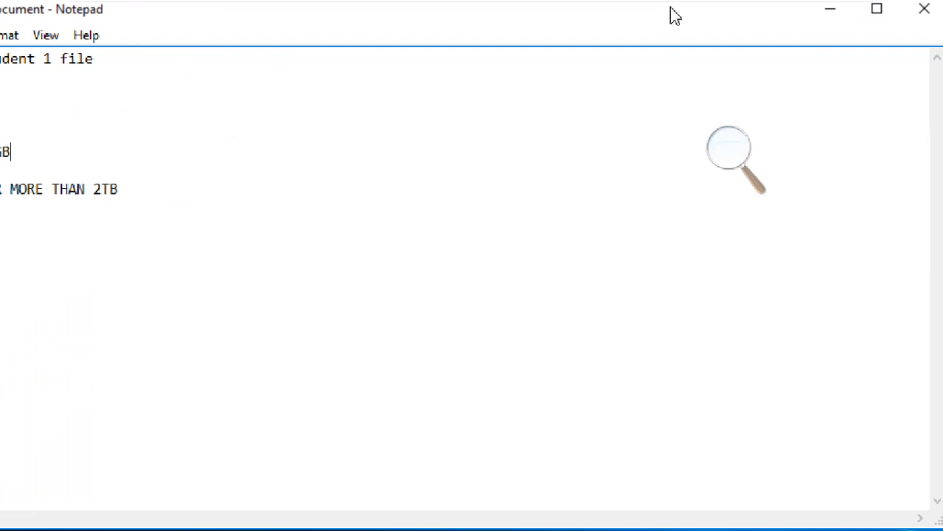
Minimize the text document, bring Disk Management back and select the NEW VOLUME (G:) partition.
{"action": "left_click", "coordinate": [942, 30]}
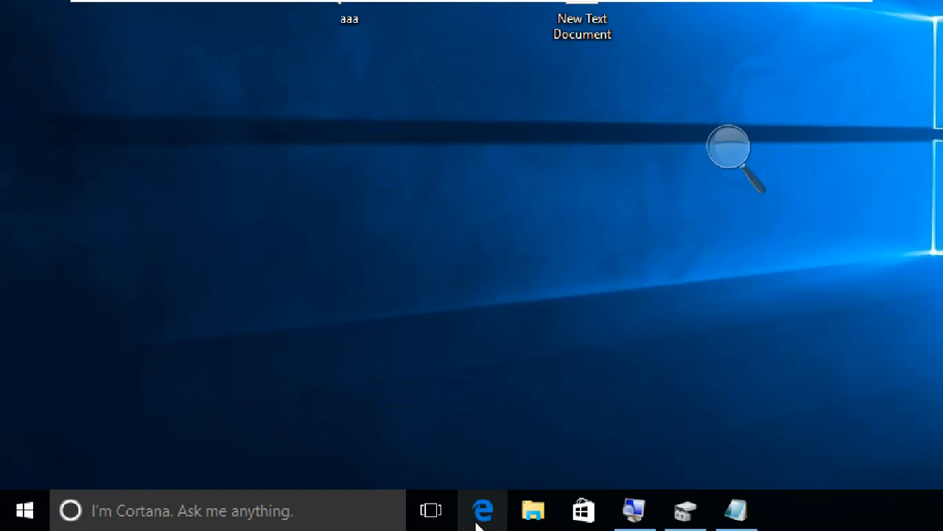
{"action": "left_click", "coordinate": [685, 510]}
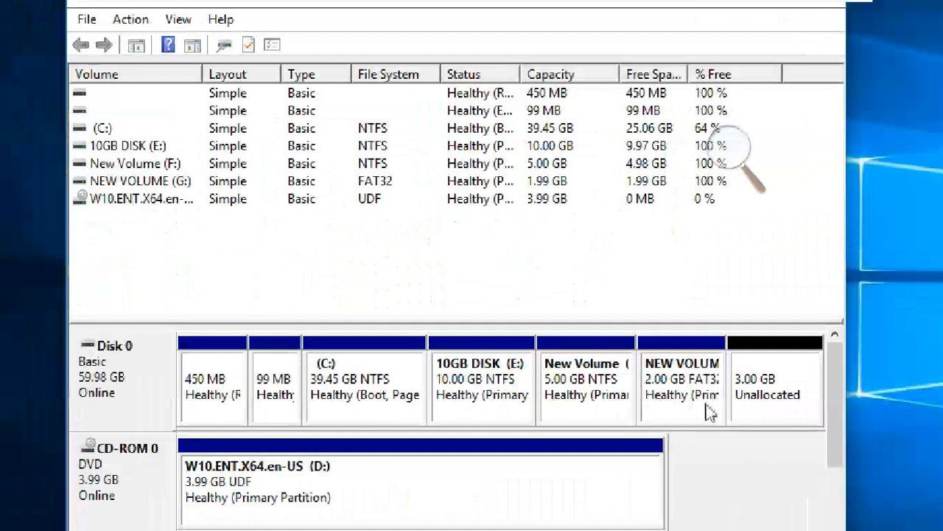
{"action": "left_click", "coordinate": [708, 413]}
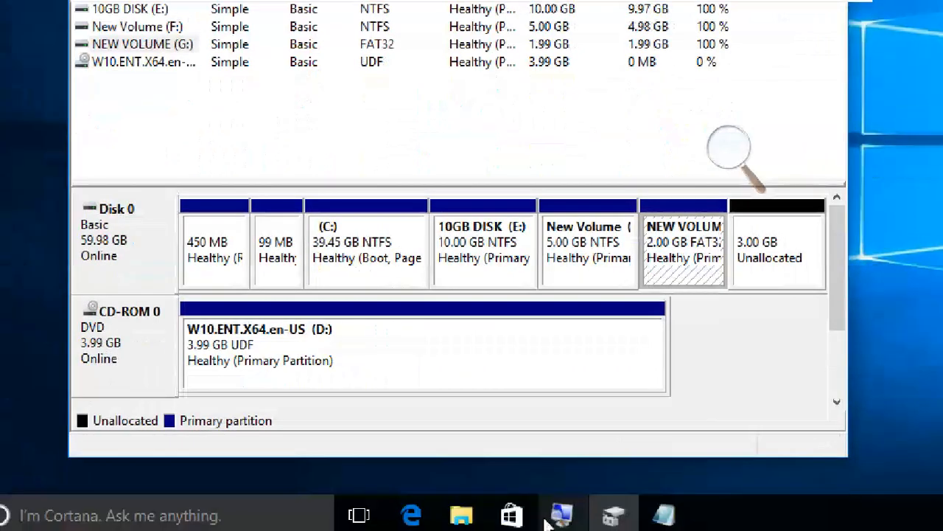
Open This PC in File Explorer and examine the sizes of the 10GB DISK (E:), New Volume (F:) and NEW VOLUME (G:) drives.
{"action": "left_click", "coordinate": [459, 516]}
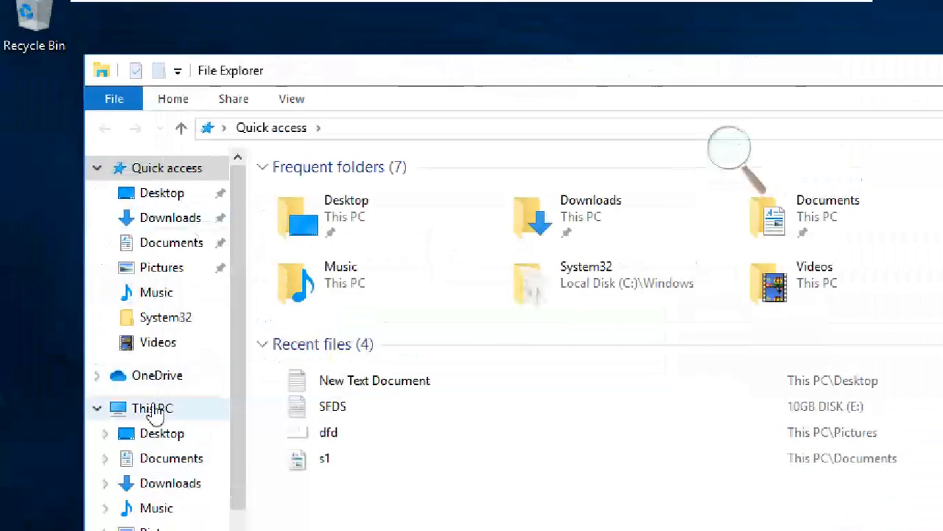
{"action": "left_click", "coordinate": [153, 412]}
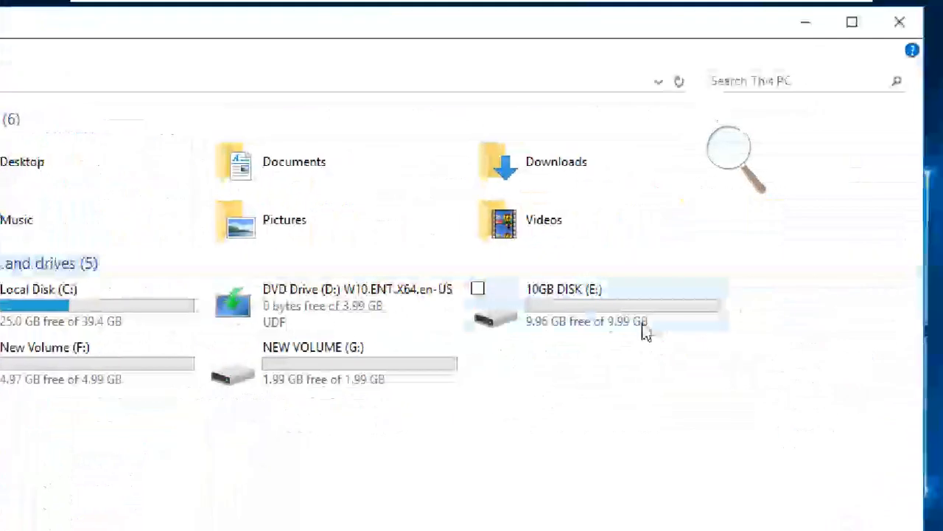
{"action": "left_click", "coordinate": [647, 333]}
{"action": "left_click", "coordinate": [20, 379]}
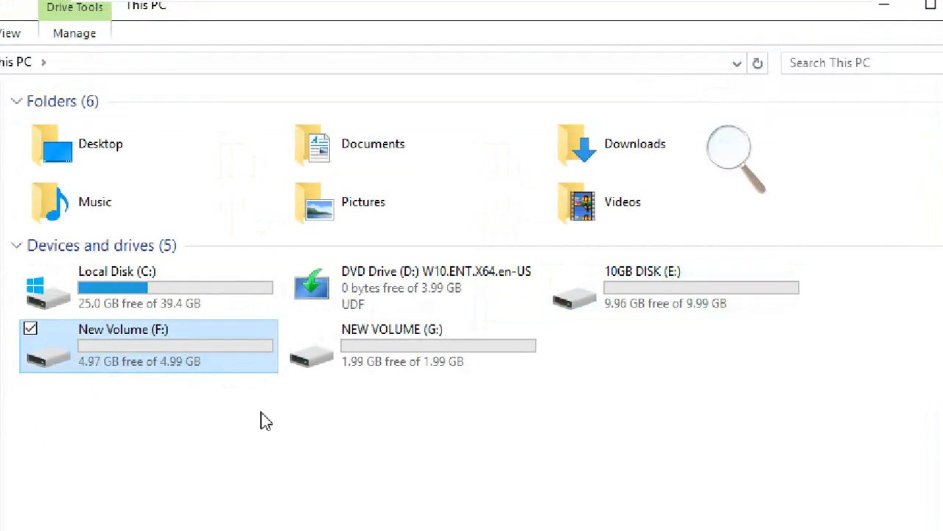
{"action": "left_click", "coordinate": [386, 347]}
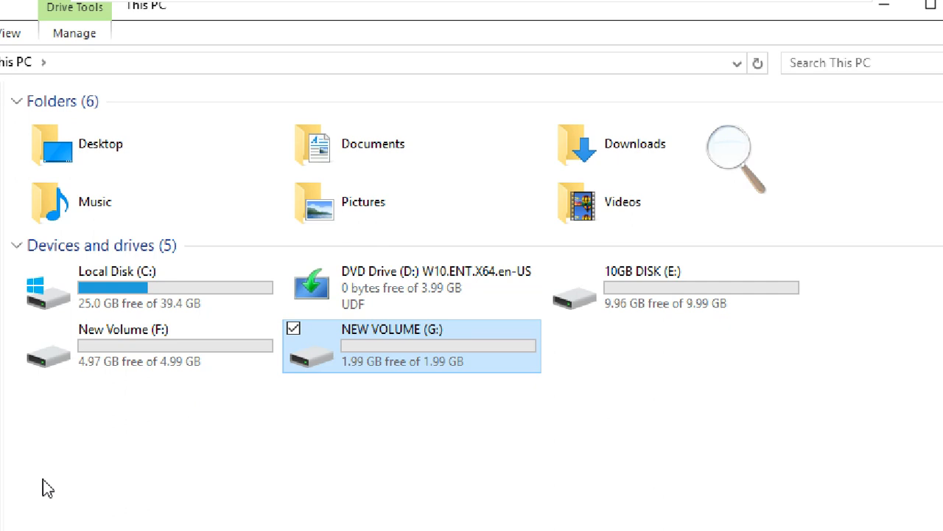
{"action": "left_click", "coordinate": [140, 361]}
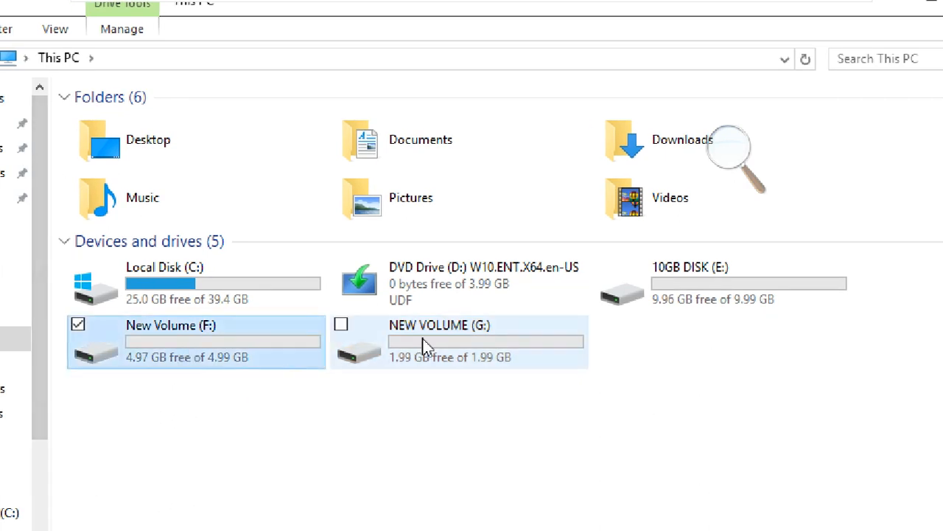
{"action": "left_click", "coordinate": [425, 347]}
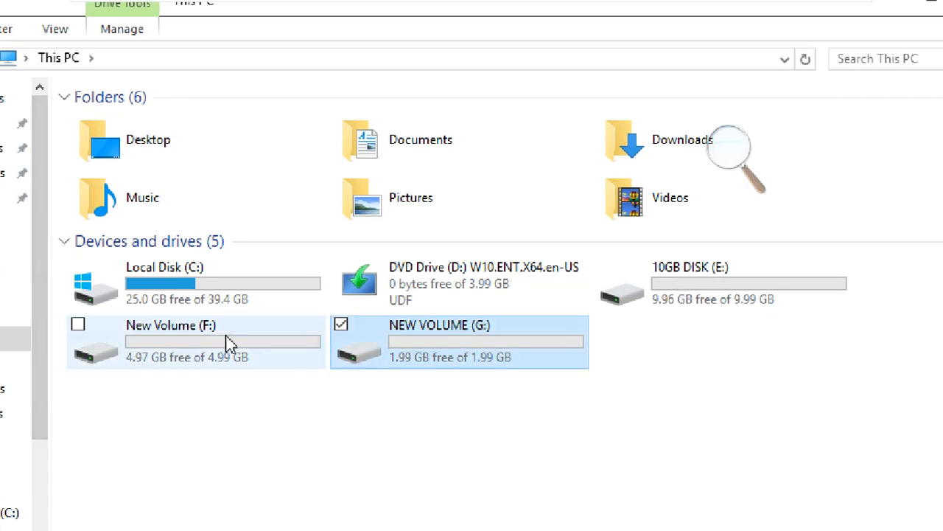
{"action": "left_click", "coordinate": [232, 343]}
{"action": "left_click", "coordinate": [407, 347]}
Select New Volume (F:) in This PC and open its properties.
{"action": "left_click", "coordinate": [252, 345]}
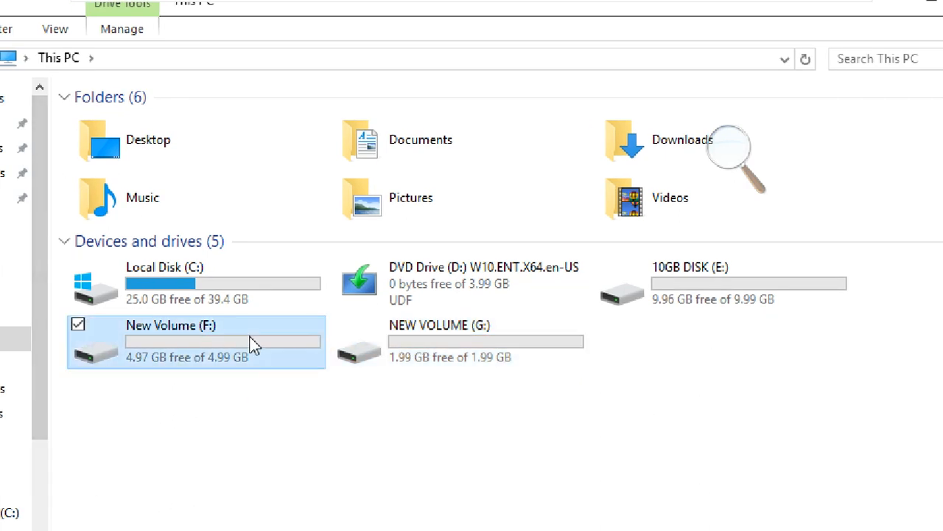
{"action": "right_click", "coordinate": [184, 338]}
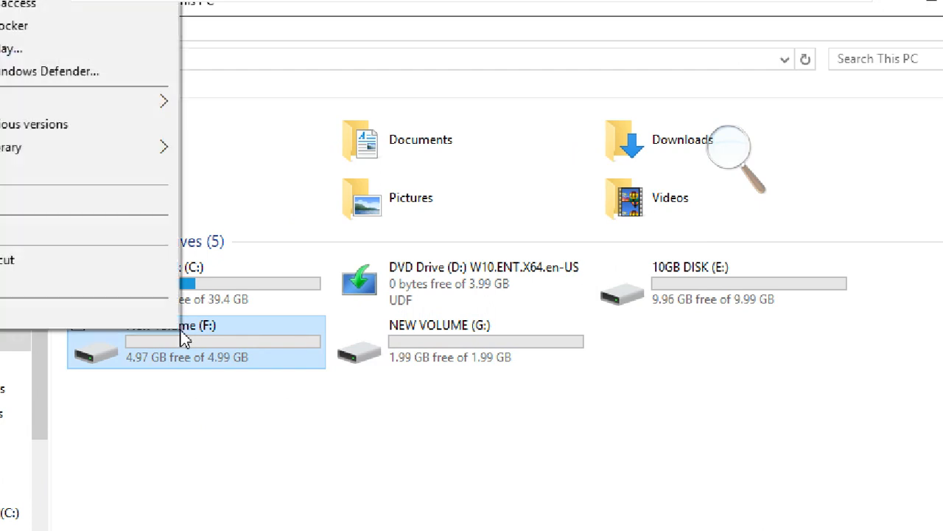
{"action": "left_click", "coordinate": [118, 313]}
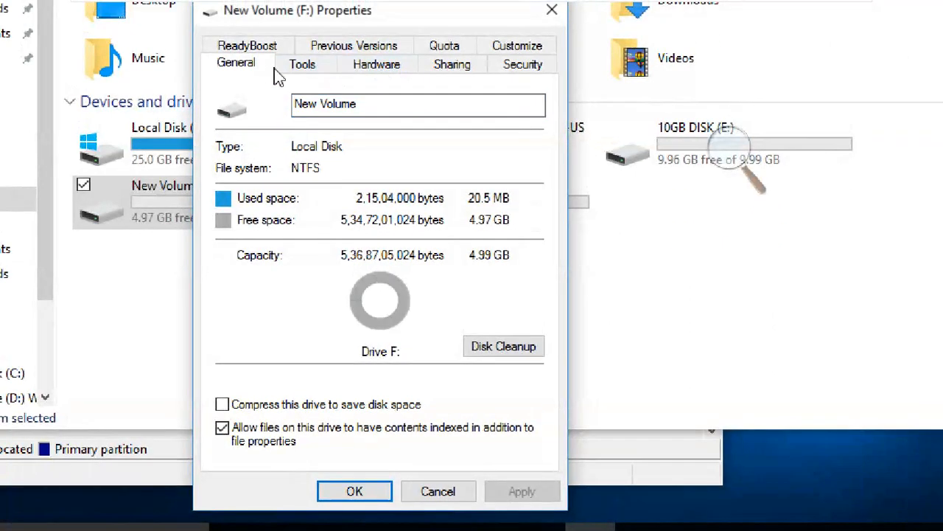
Review each page of the New Volume (F:) properties, from Tools through Security and ReadyBoost to Customize, and return to General.
{"action": "left_click", "coordinate": [307, 66]}
{"action": "left_click", "coordinate": [372, 70]}
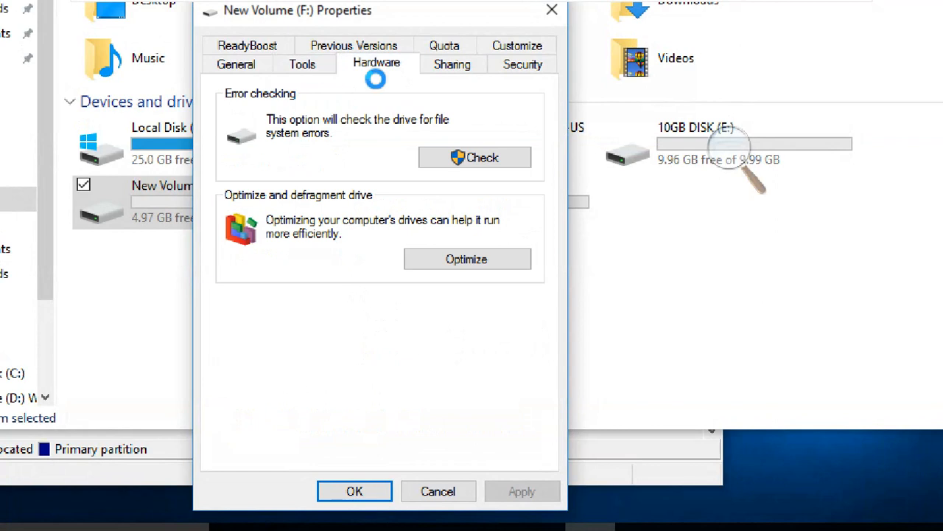
{"action": "left_click", "coordinate": [455, 74]}
{"action": "left_click", "coordinate": [519, 67]}
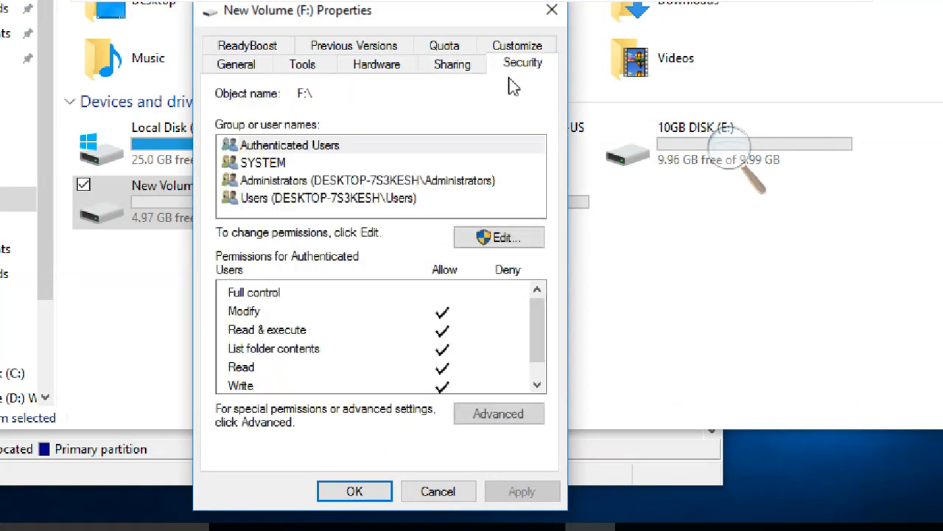
{"action": "left_click", "coordinate": [269, 49]}
{"action": "left_click", "coordinate": [330, 66]}
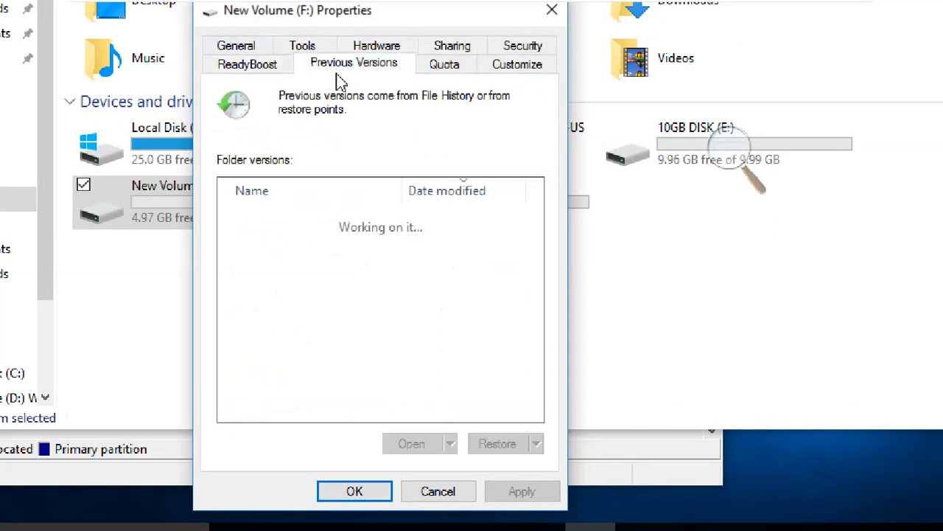
{"action": "left_click", "coordinate": [458, 64]}
{"action": "left_click", "coordinate": [518, 66]}
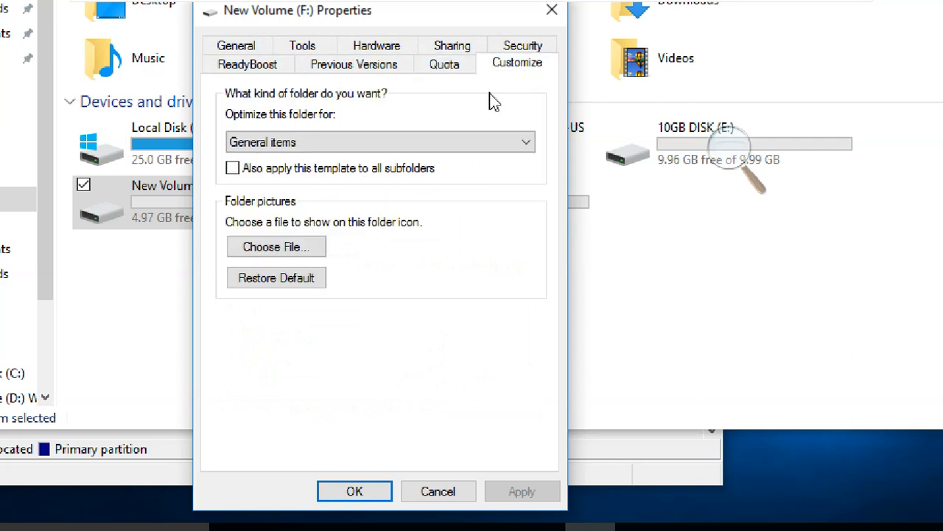
{"action": "left_click", "coordinate": [240, 45]}
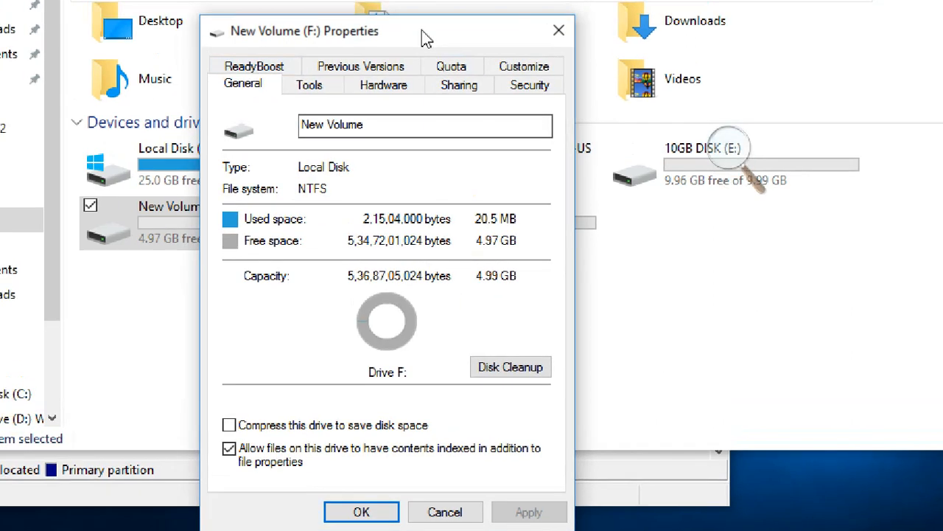
Move the New Volume (F:) properties window aside and open the properties of NEW VOLUME (G:).
{"action": "left_click_drag", "start_coordinate": [422, 30], "coordinate": [200, 20]}
{"action": "left_click", "coordinate": [543, 281]}
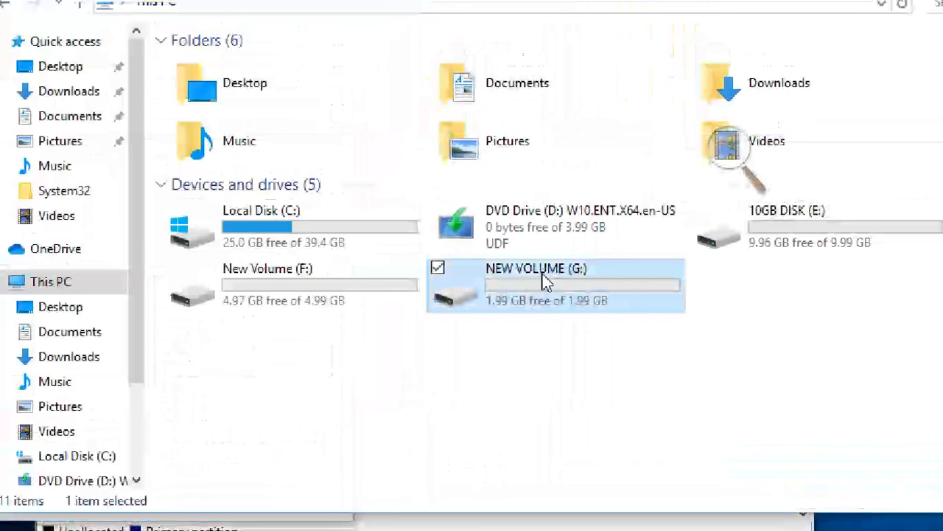
{"action": "right_click", "coordinate": [546, 282]}
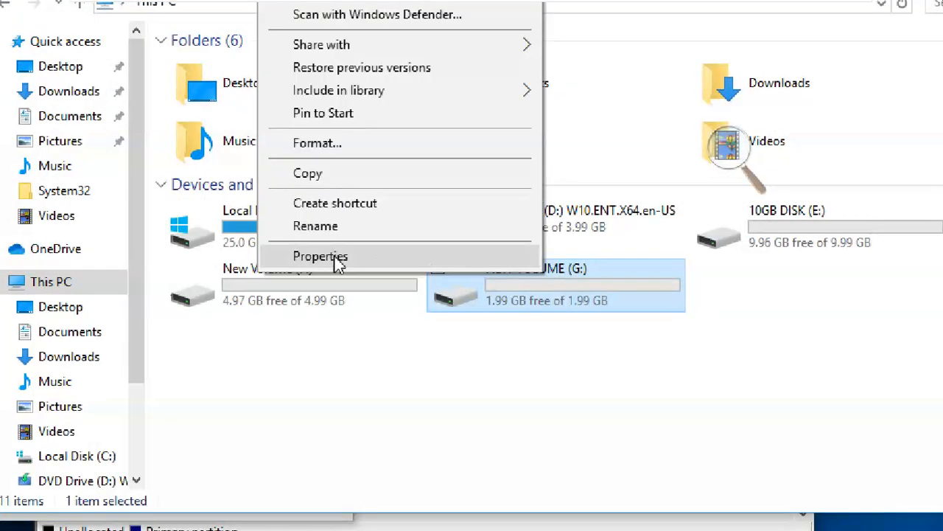
{"action": "left_click", "coordinate": [504, 293]}
{"action": "right_click", "coordinate": [504, 294]}
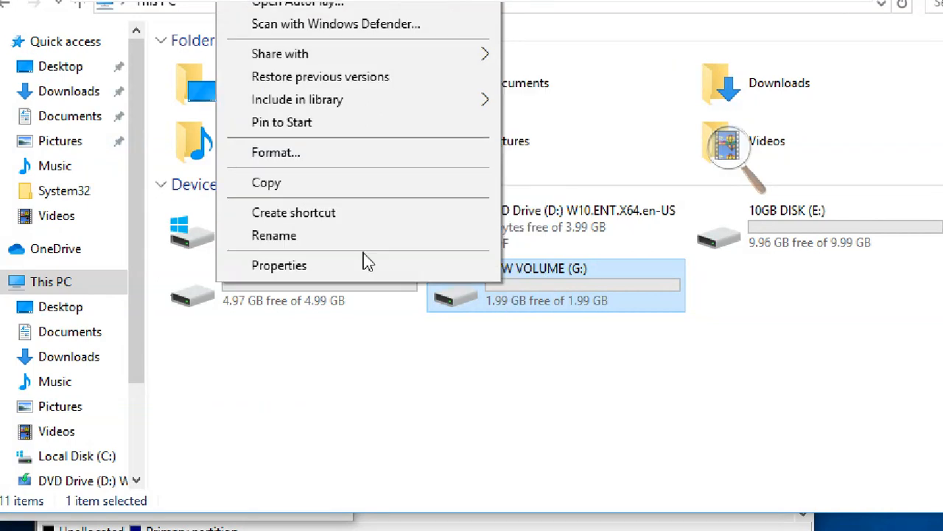
{"action": "left_click", "coordinate": [349, 267]}
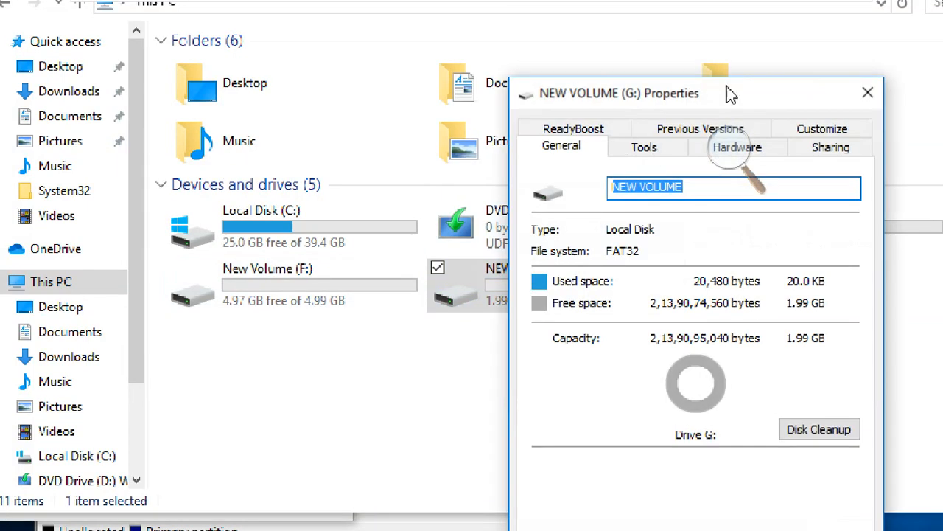
Minimize File Explorer and arrange the F: and G: properties windows side by side at the same height.
{"action": "left_click_drag", "start_coordinate": [718, 106], "coordinate": [700, 41]}
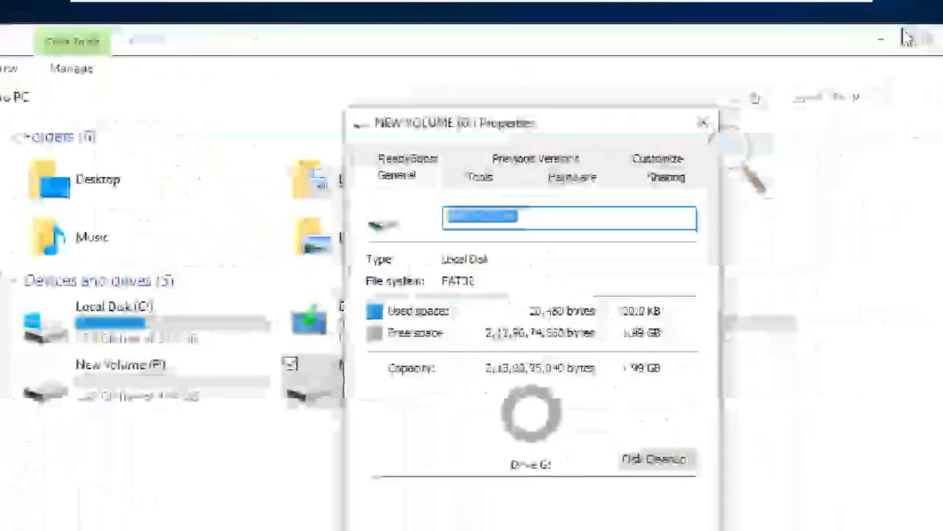
{"action": "left_click", "coordinate": [906, 33]}
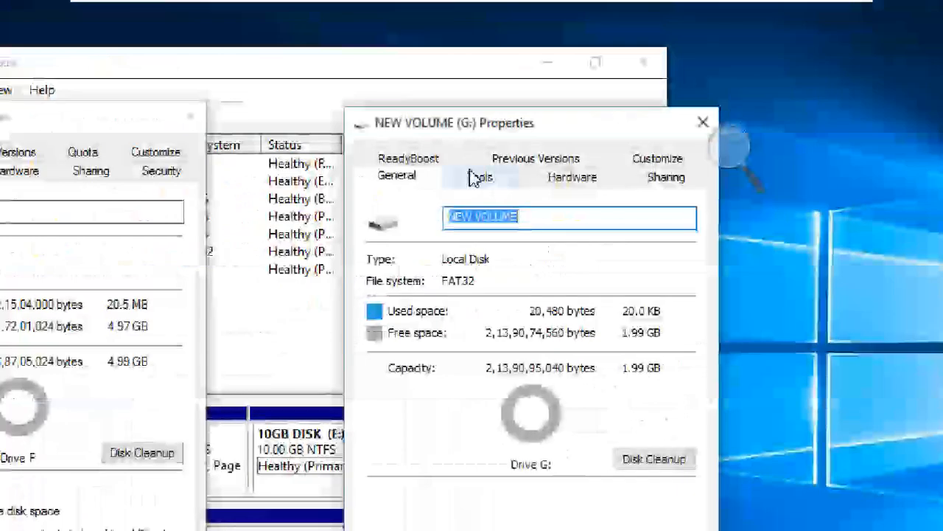
{"action": "left_click_drag", "start_coordinate": [406, 123], "coordinate": [415, 69]}
{"action": "left_click_drag", "start_coordinate": [65, 125], "coordinate": [246, 57]}
{"action": "left_click_drag", "start_coordinate": [448, 73], "coordinate": [518, 55]}
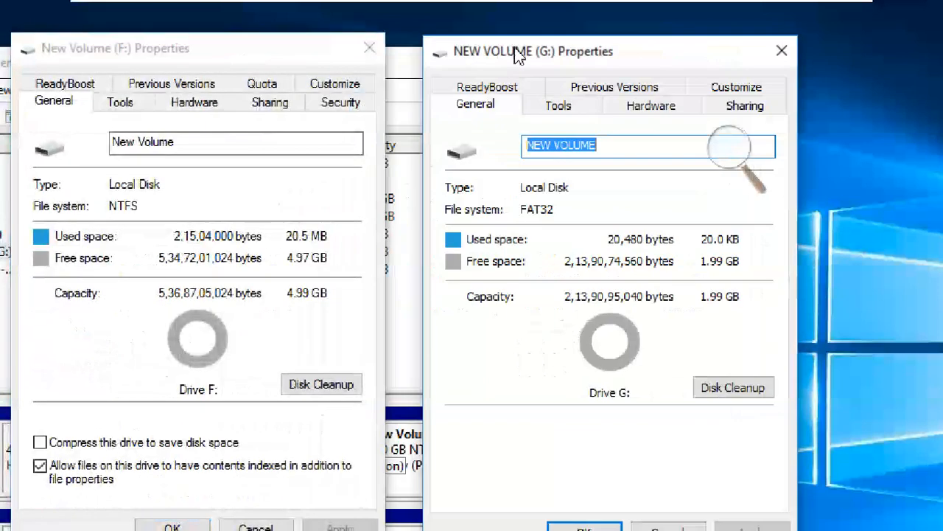
{"action": "left_click_drag", "start_coordinate": [251, 54], "coordinate": [280, 46]}
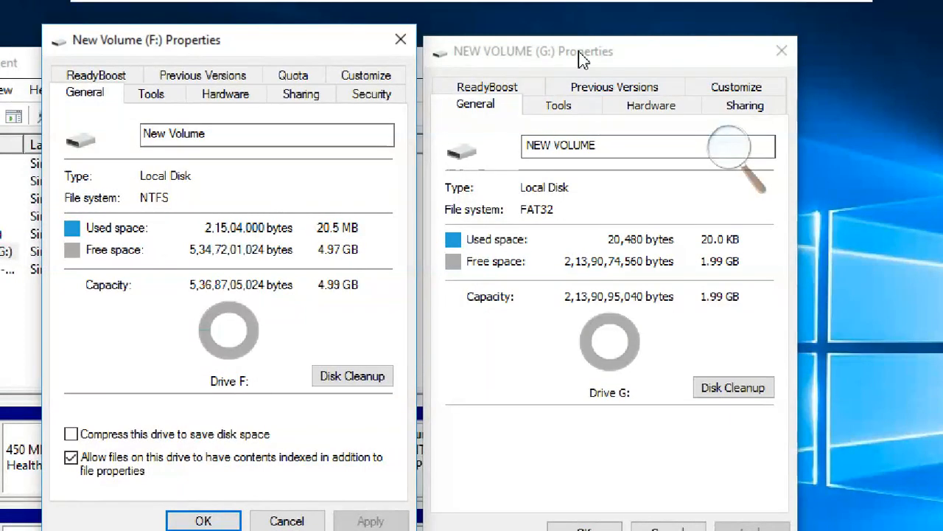
{"action": "mouse_move", "coordinate": [582, 59]}
{"action": "left_mouse_down"}
{"action": "mouse_move", "coordinate": [573, 45]}
{"action": "mouse_move", "coordinate": [581, 48]}
{"action": "left_mouse_up"}
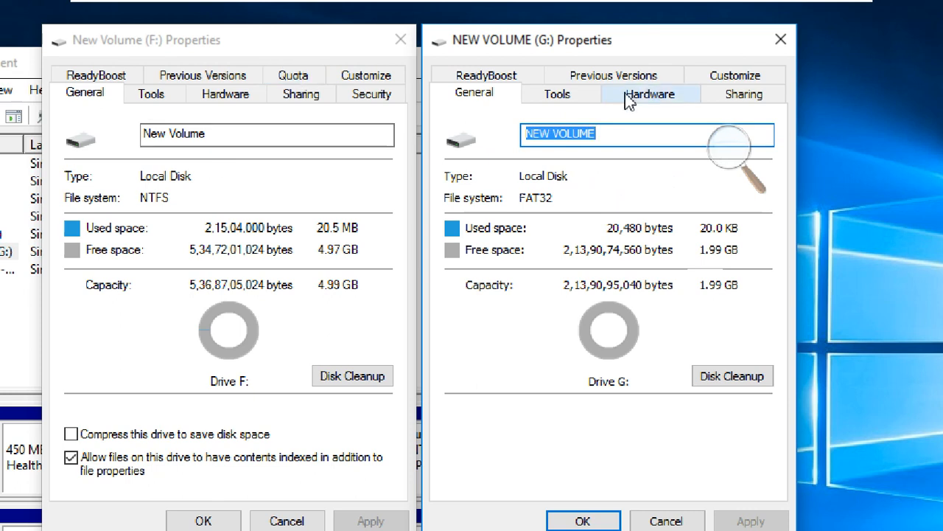
Examine the Quota, General, Tools, Hardware, Sharing and Security pages of New Volume (F:) against the pages offered for NEW VOLUME (G:).
{"action": "left_click", "coordinate": [287, 76]}
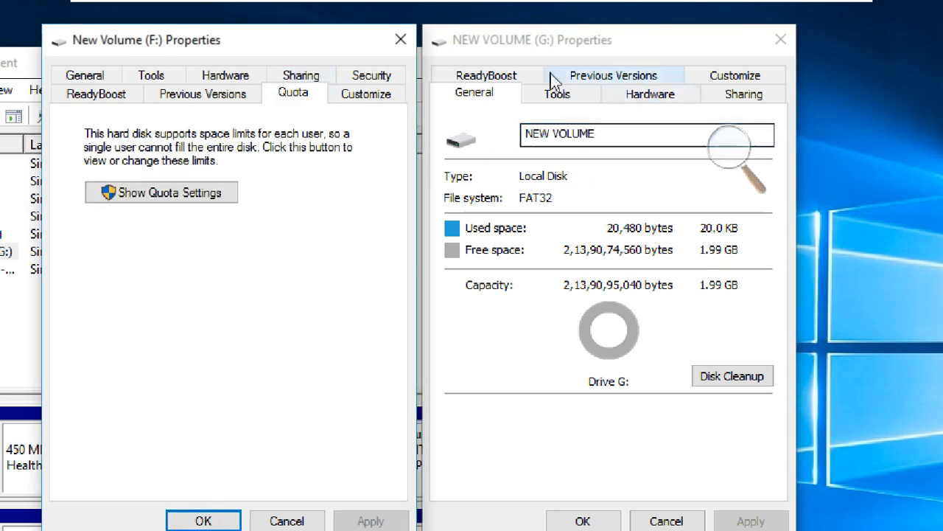
{"action": "left_click", "coordinate": [85, 77]}
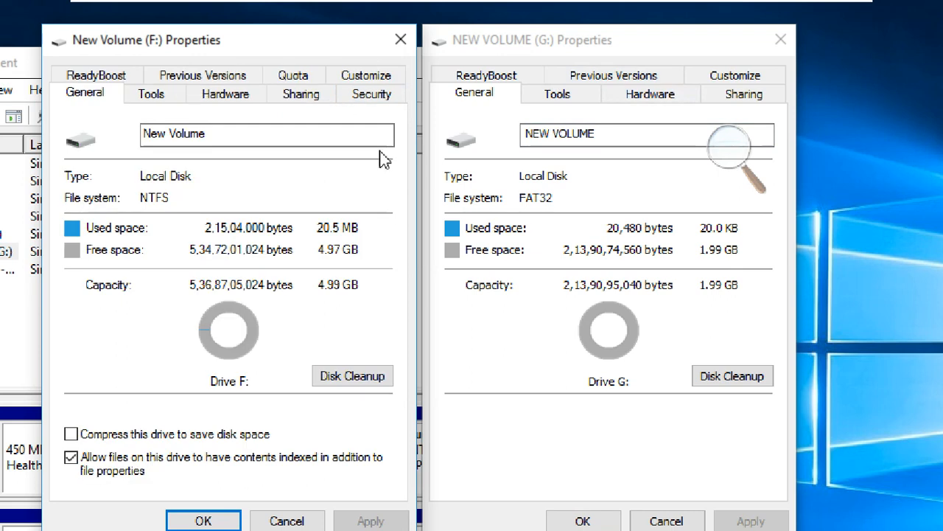
{"action": "left_click", "coordinate": [169, 95]}
{"action": "left_click", "coordinate": [206, 102]}
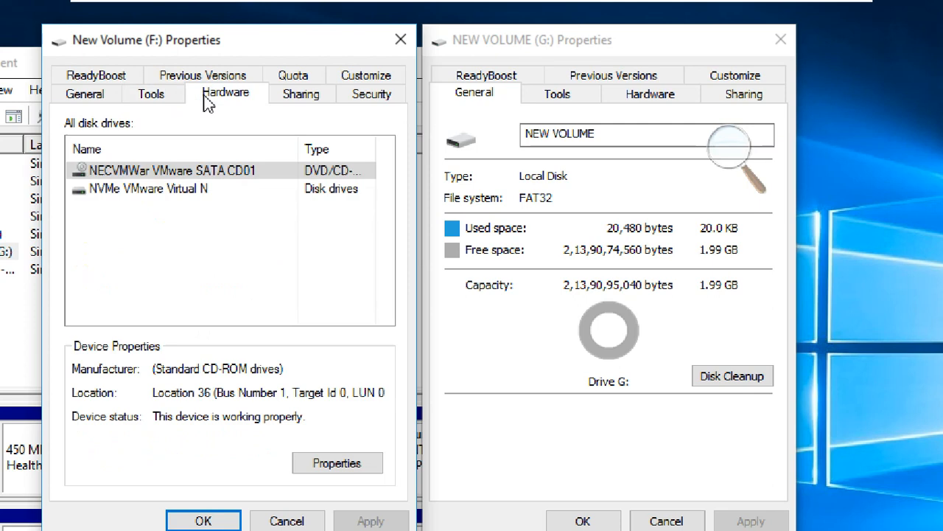
{"action": "left_click", "coordinate": [299, 102]}
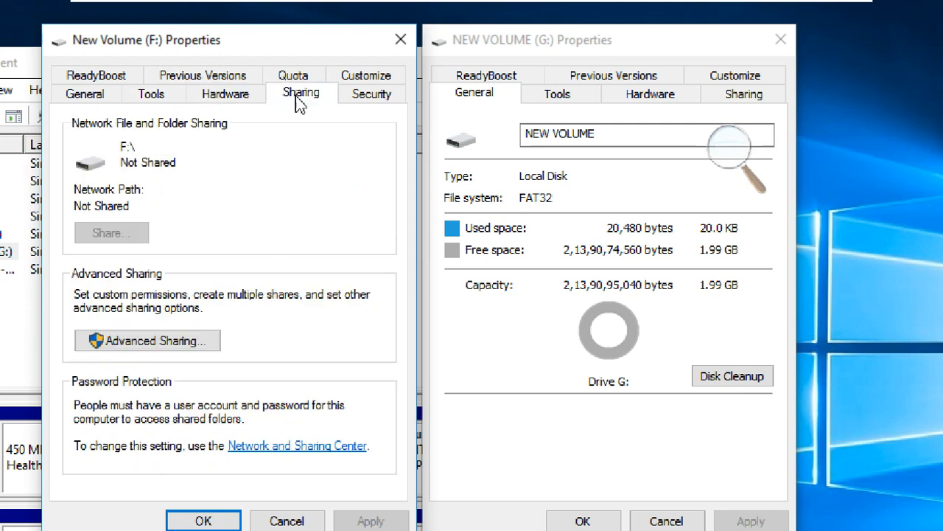
{"action": "left_click", "coordinate": [357, 99]}
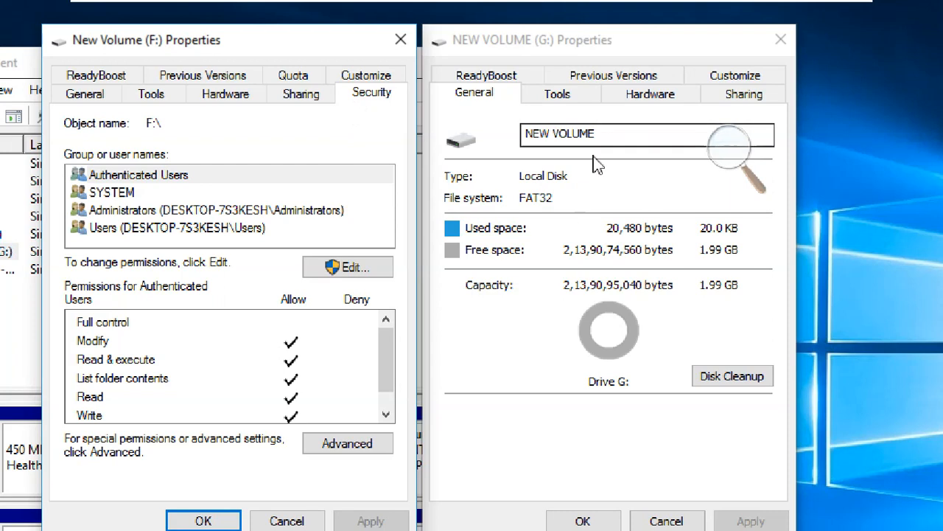
Compare the ReadyBoost and Previous Versions pages of both volumes, and show the Quota page of New Volume (F:).
{"action": "left_click", "coordinate": [90, 76]}
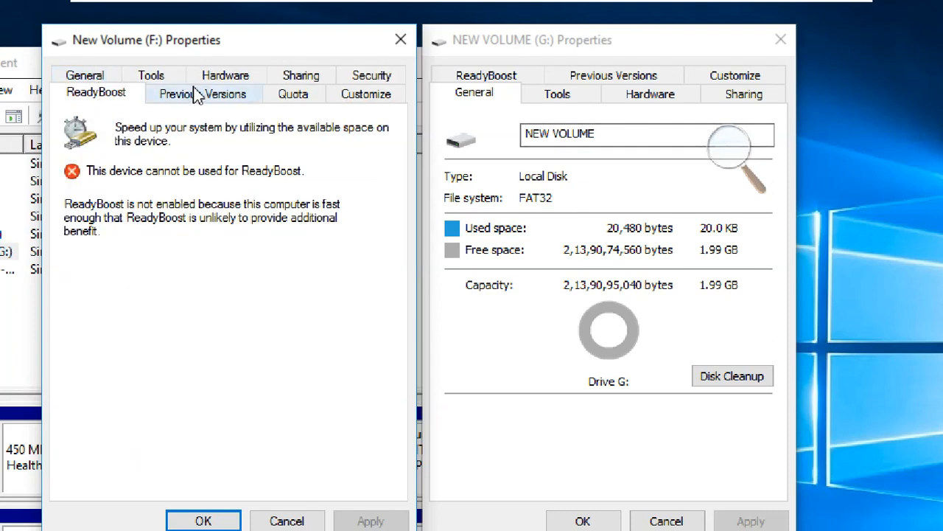
{"action": "left_click", "coordinate": [483, 78]}
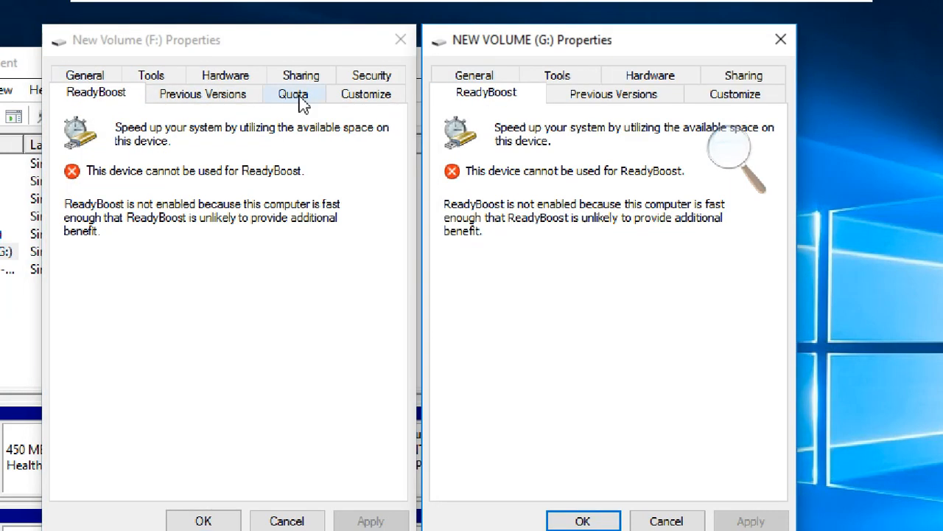
{"action": "left_click", "coordinate": [206, 107]}
{"action": "left_click", "coordinate": [595, 101]}
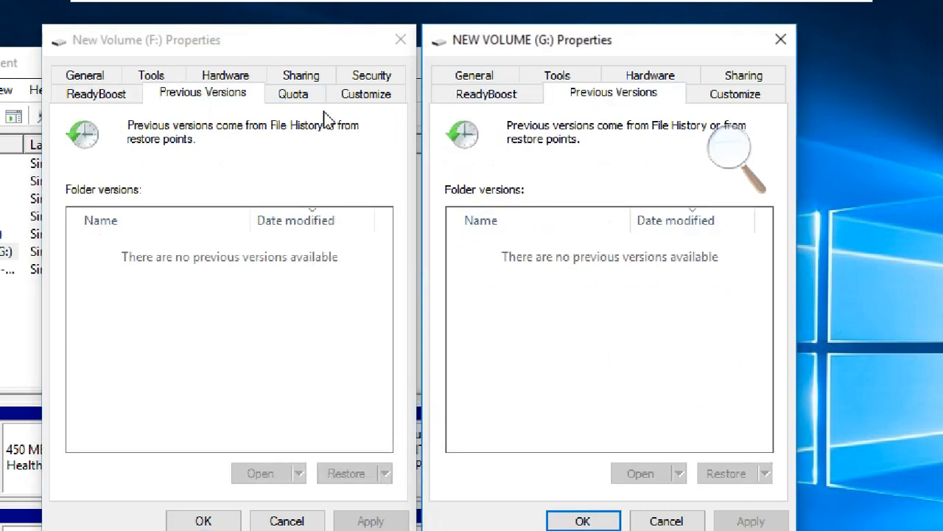
{"action": "left_click", "coordinate": [352, 110]}
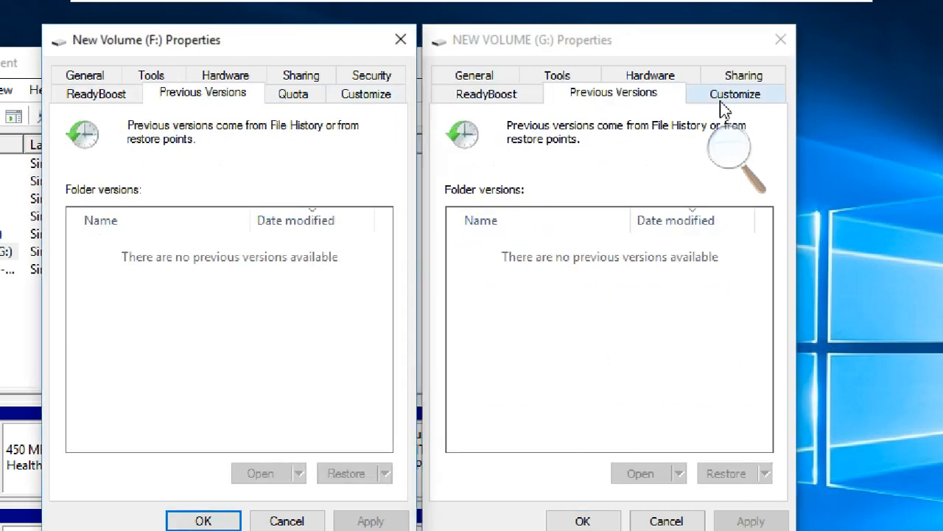
{"action": "left_click", "coordinate": [307, 101]}
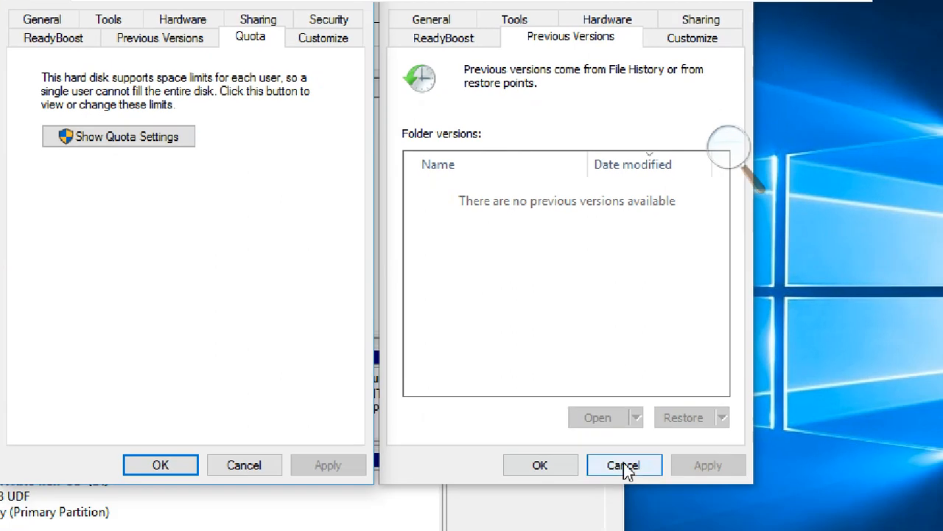
Close the properties windows of NEW VOLUME (G:) and New Volume (F:) and minimize Disk Management.
{"action": "left_click", "coordinate": [667, 519]}
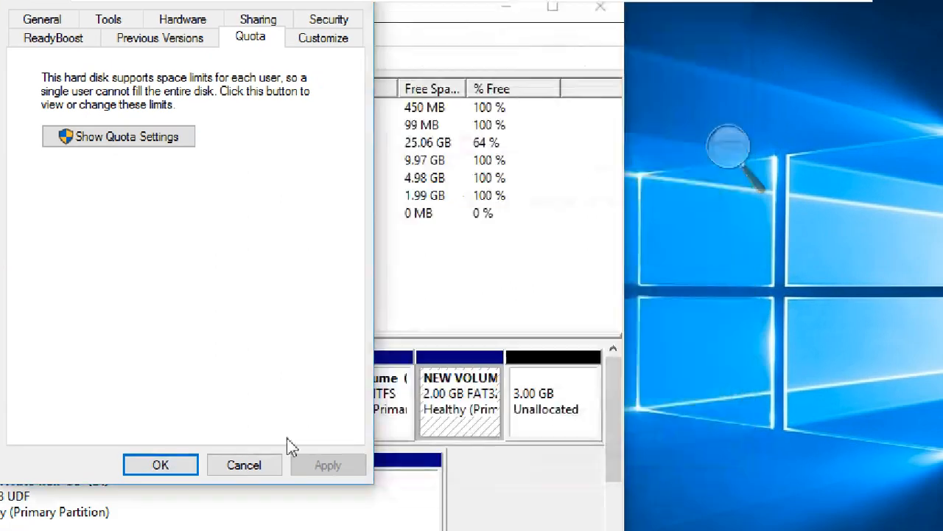
{"action": "left_click", "coordinate": [244, 465]}
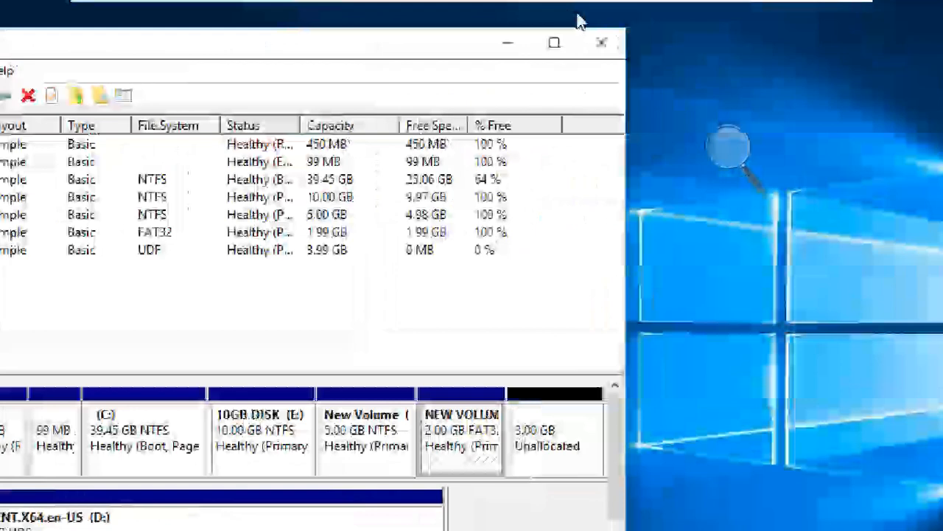
{"action": "left_click", "coordinate": [508, 41]}
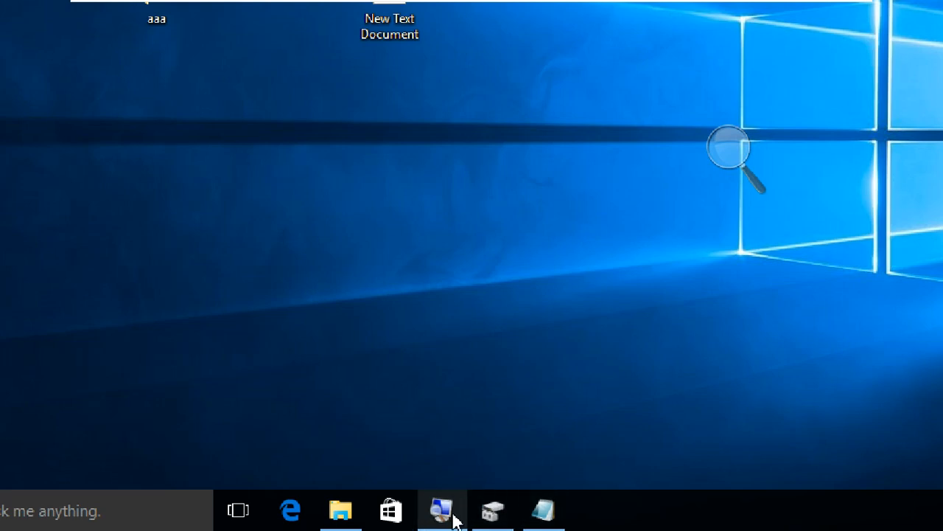
Create a new text document named DC on NEW VOLUME (G:) in File Explorer.
{"action": "left_click", "coordinate": [352, 513]}
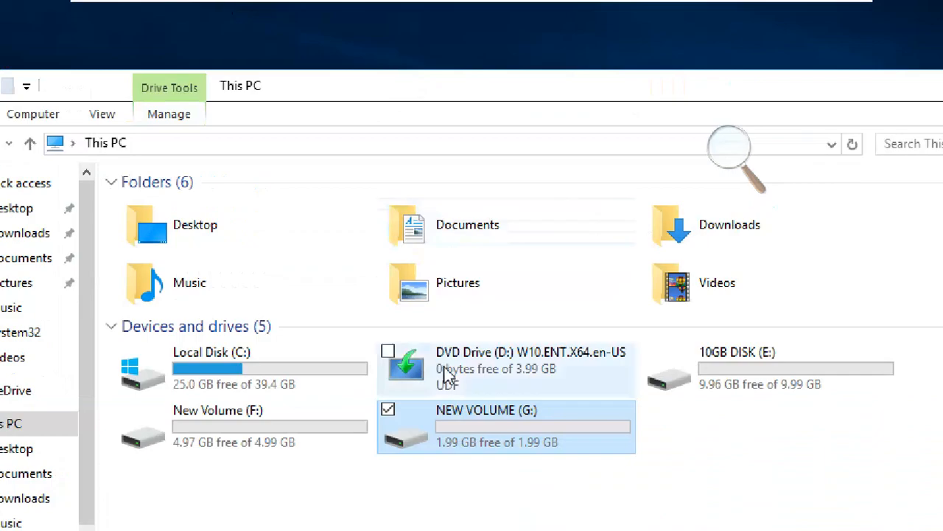
{"action": "double_click", "coordinate": [468, 423]}
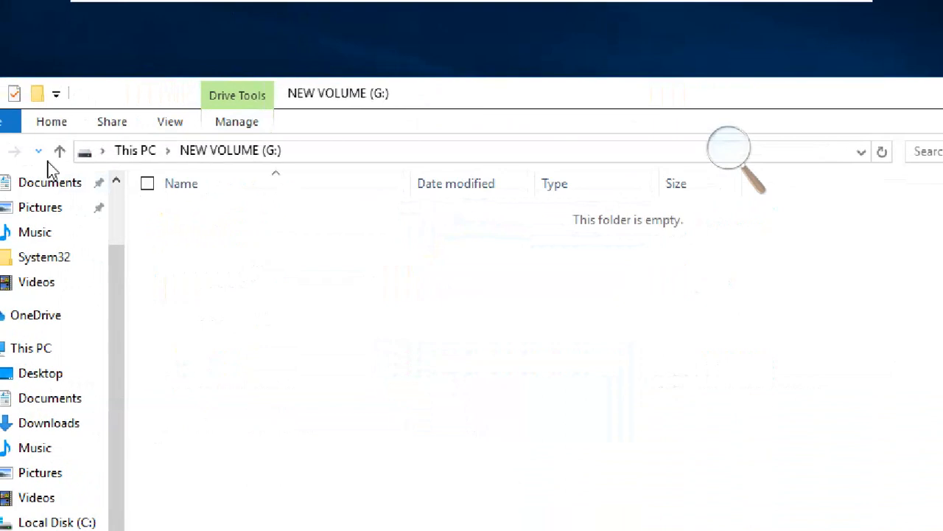
{"action": "right_click", "coordinate": [379, 225]}
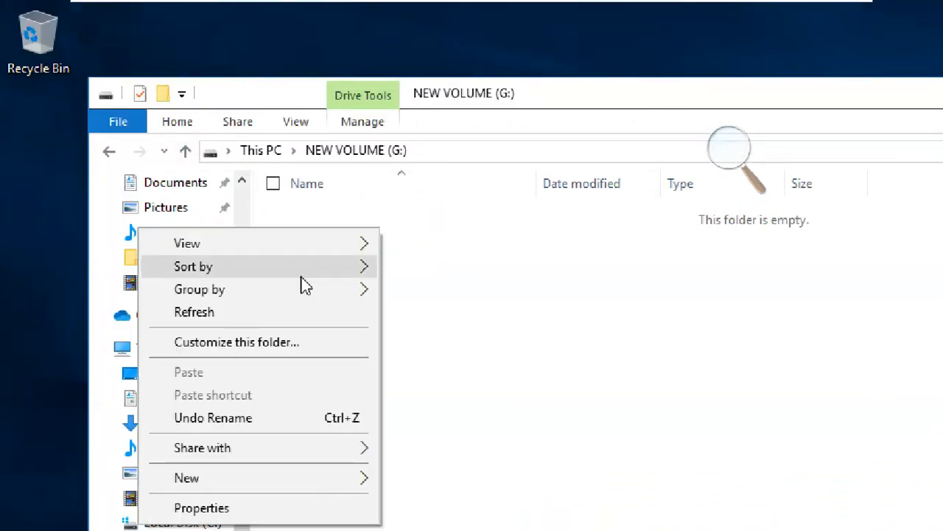
{"action": "mouse_move", "coordinate": [294, 488]}
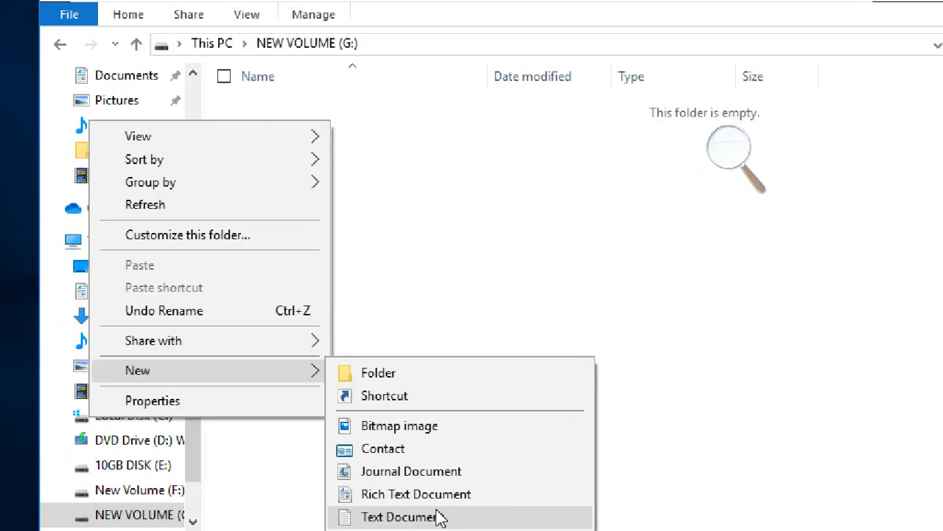
{"action": "left_click", "coordinate": [436, 508]}
{"action": "type", "text": "DC"}
{"action": "left_click", "coordinate": [302, 168]}
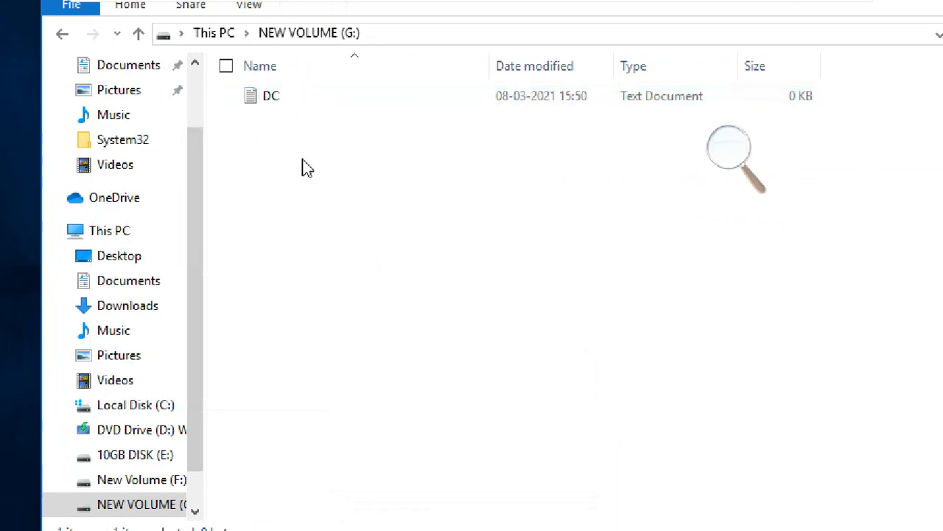
View the general properties of the DC text document, moving the window higher, and close them.
{"action": "left_click", "coordinate": [290, 104]}
{"action": "right_click", "coordinate": [289, 106]}
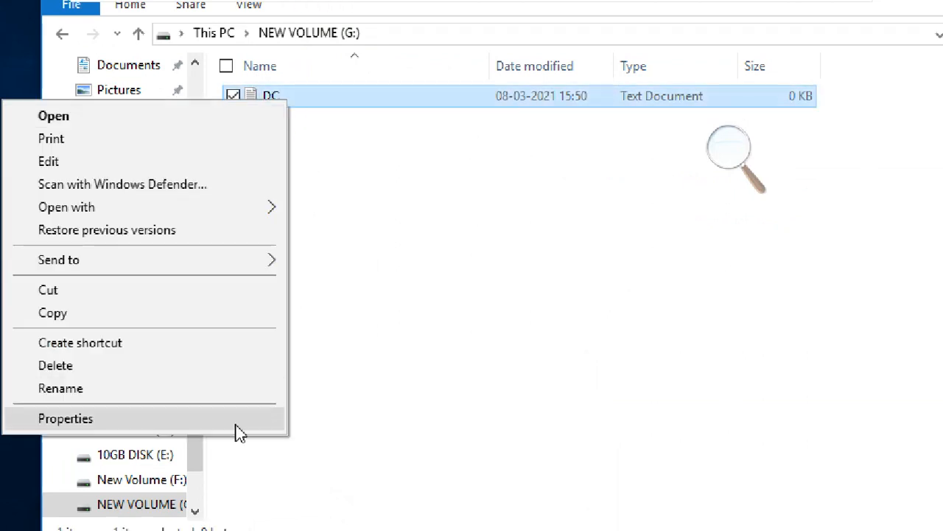
{"action": "left_click", "coordinate": [375, 241]}
{"action": "left_click", "coordinate": [282, 101]}
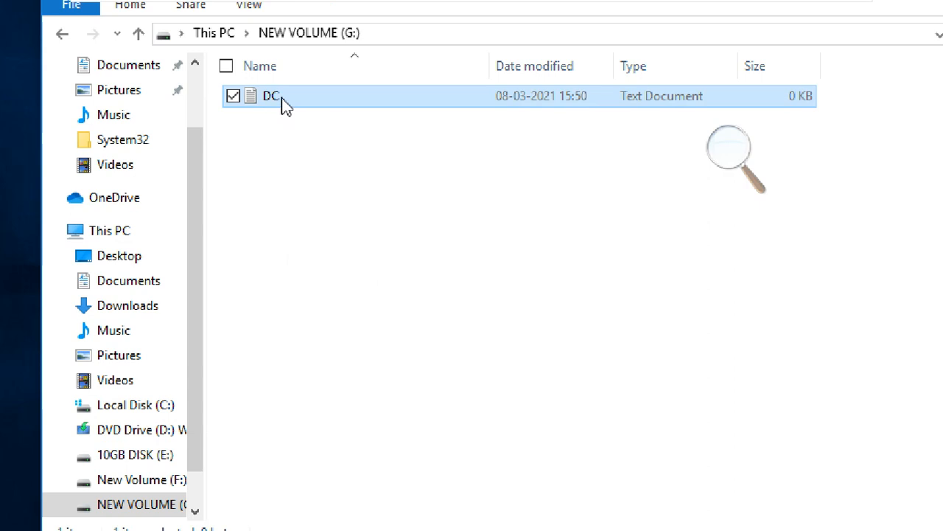
{"action": "right_click", "coordinate": [286, 106]}
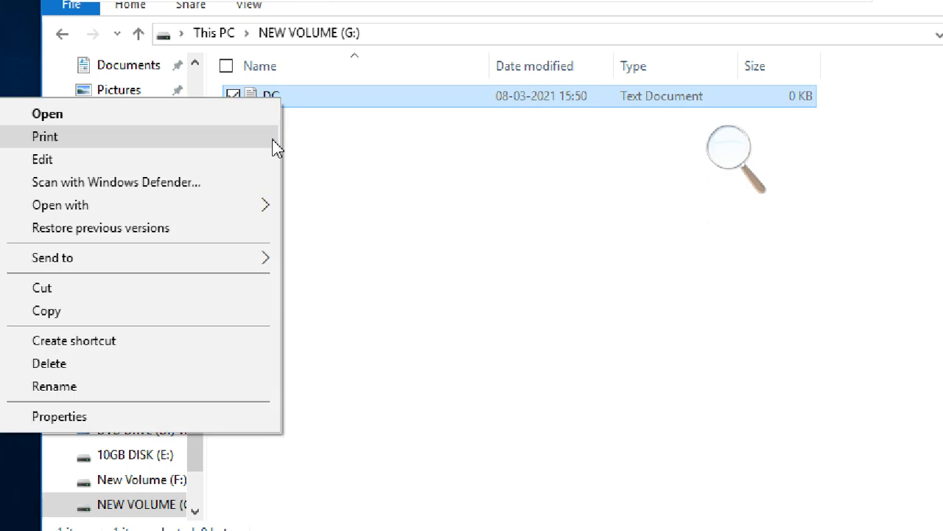
{"action": "left_click", "coordinate": [218, 419]}
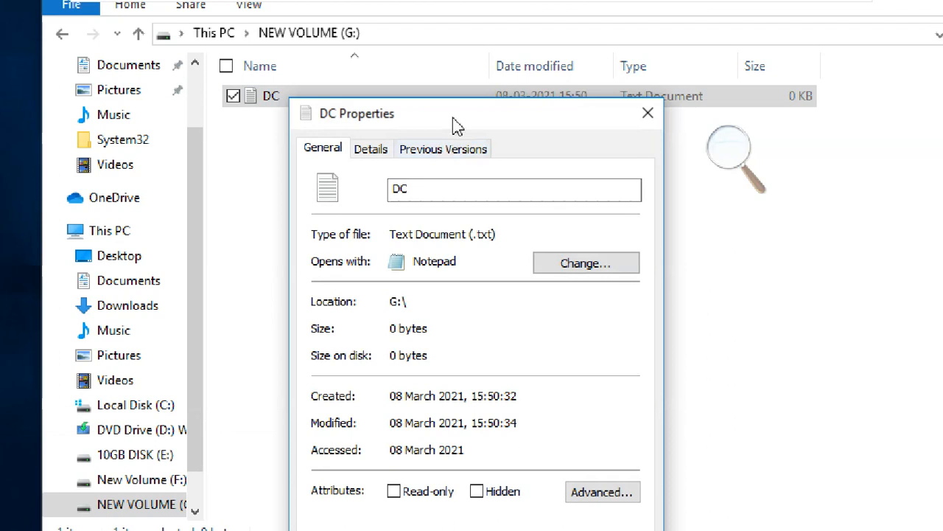
{"action": "left_click_drag", "start_coordinate": [453, 117], "coordinate": [460, 70]}
{"action": "left_click", "coordinate": [417, 138]}
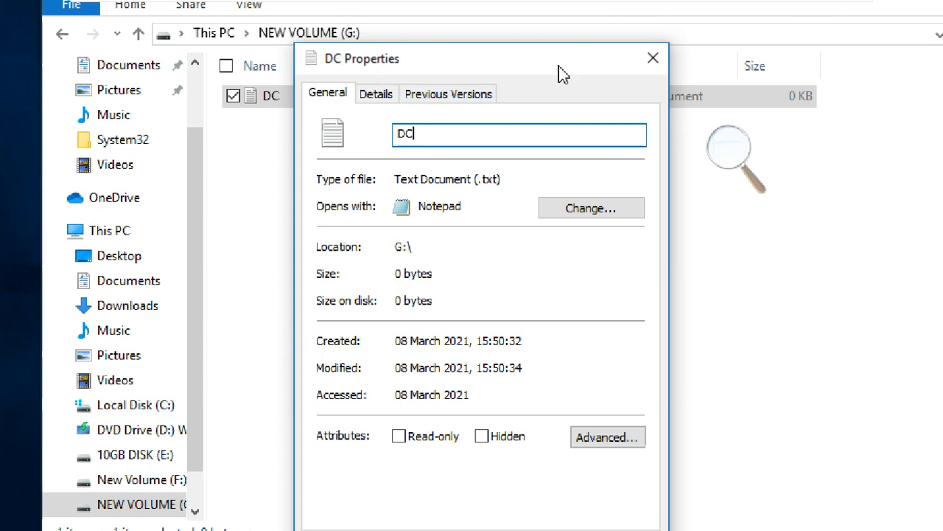
{"action": "left_click", "coordinate": [651, 58]}
{"action": "left_click", "coordinate": [266, 200]}
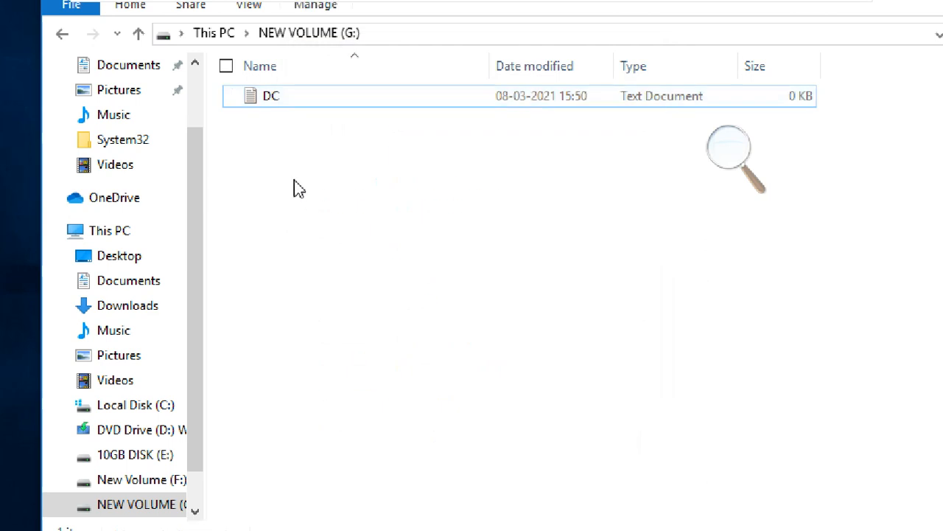
View the general properties of NEW VOLUME (G:) from inside the drive and close them.
{"action": "right_click", "coordinate": [302, 123]}
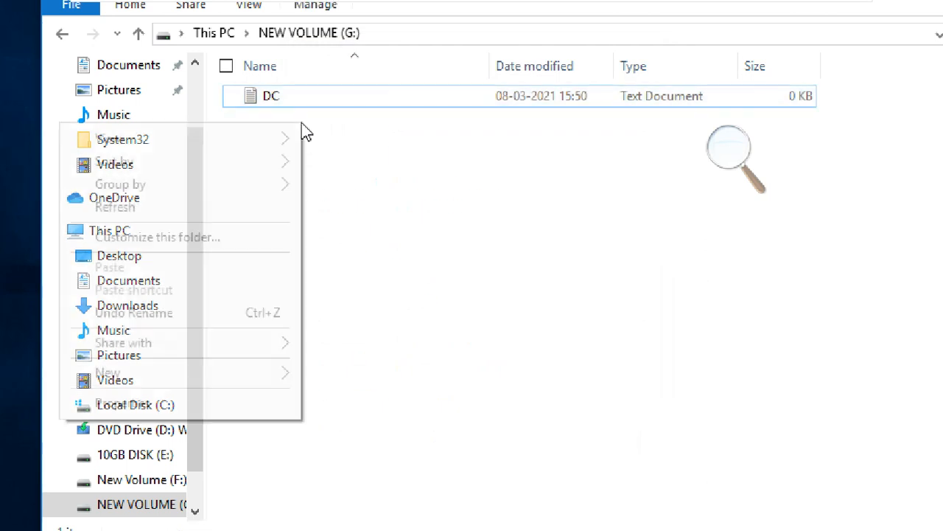
{"action": "left_click", "coordinate": [221, 402]}
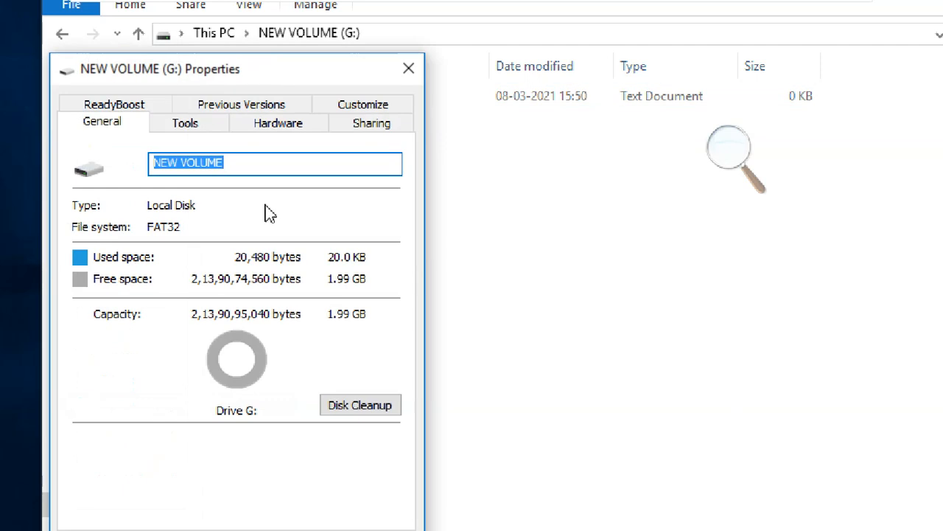
{"action": "left_click_drag", "start_coordinate": [226, 83], "coordinate": [382, 65]}
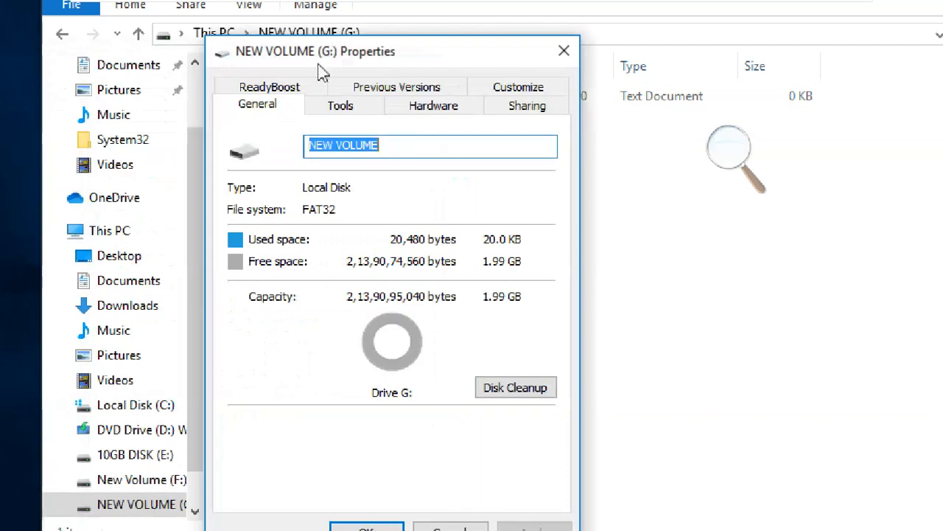
{"action": "left_click", "coordinate": [562, 52]}
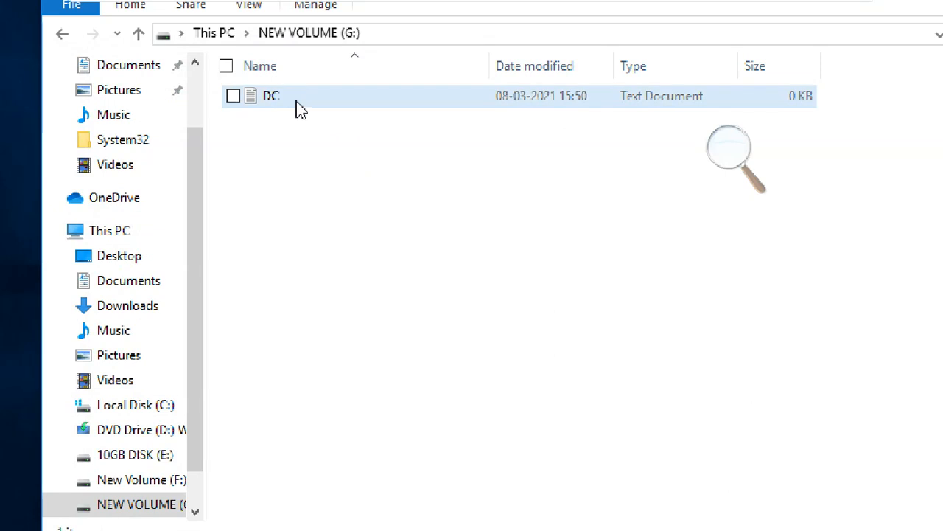
Reopen the properties of DC and examine the General, Details and Previous Versions pages.
{"action": "left_click", "coordinate": [298, 108]}
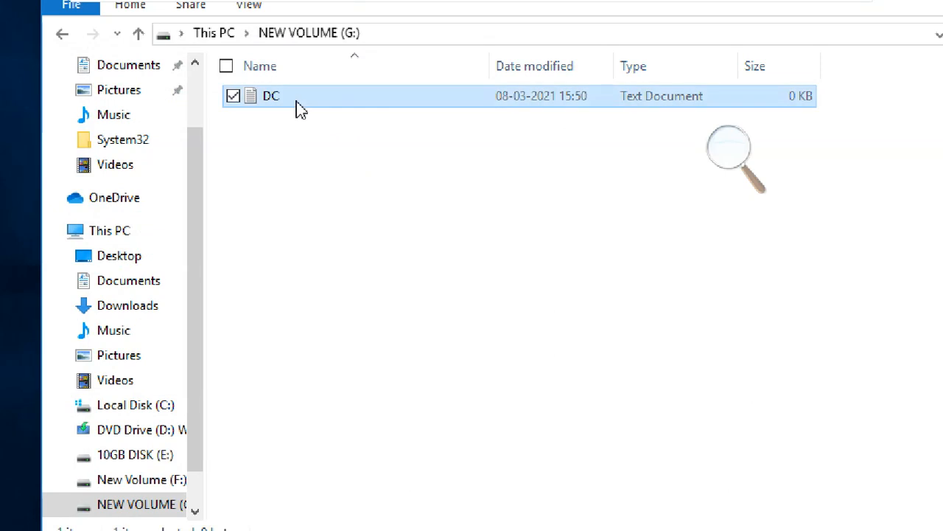
{"action": "right_click", "coordinate": [299, 107]}
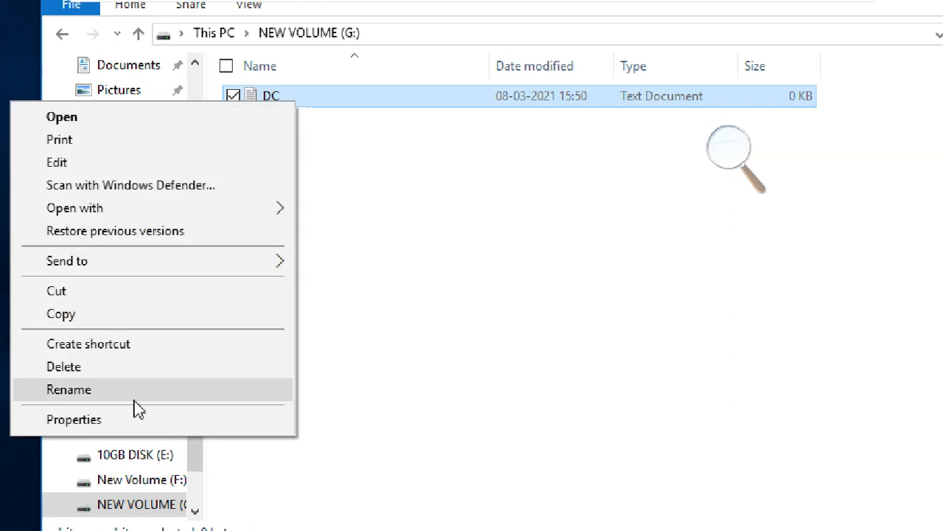
{"action": "left_click", "coordinate": [133, 424]}
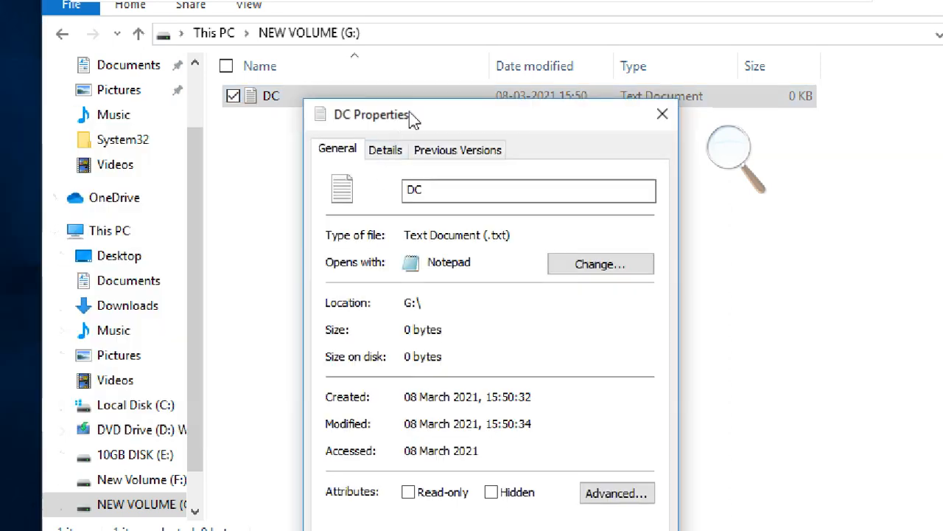
{"action": "left_click_drag", "start_coordinate": [415, 116], "coordinate": [401, 56]}
{"action": "left_click", "coordinate": [387, 87]}
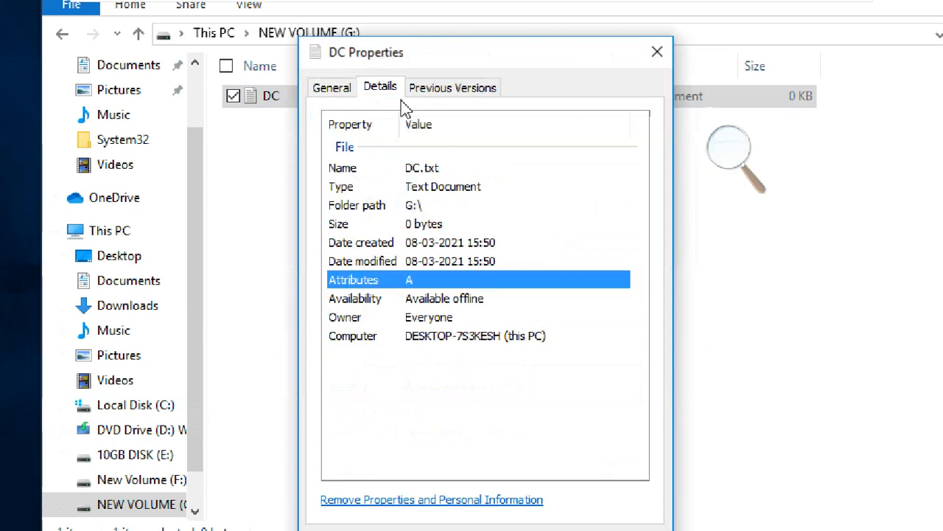
{"action": "left_click", "coordinate": [442, 89]}
{"action": "left_click", "coordinate": [342, 96]}
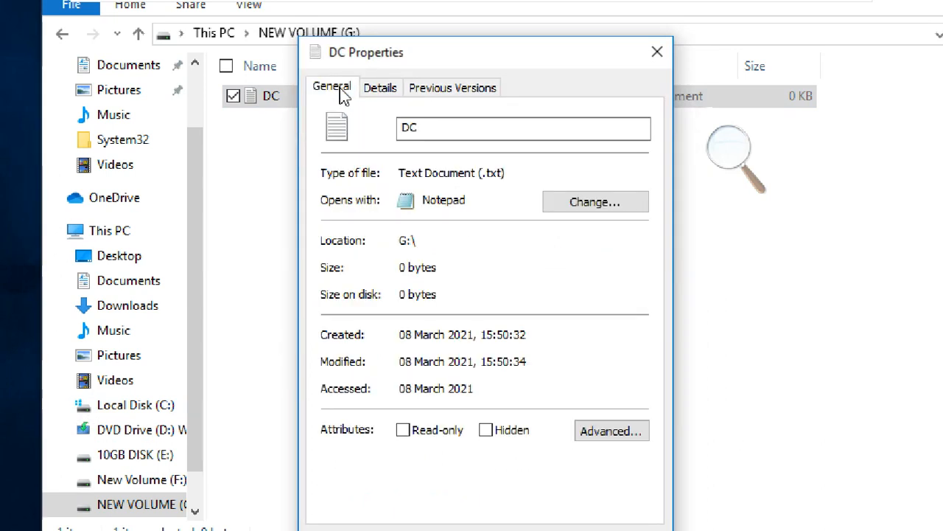
{"action": "left_click", "coordinate": [389, 90]}
{"action": "left_click", "coordinate": [438, 91]}
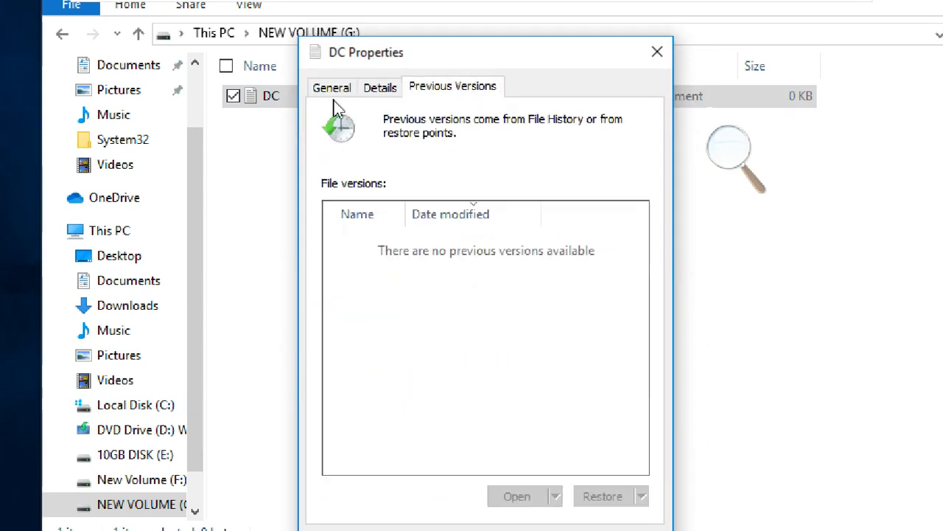
{"action": "left_click", "coordinate": [333, 95]}
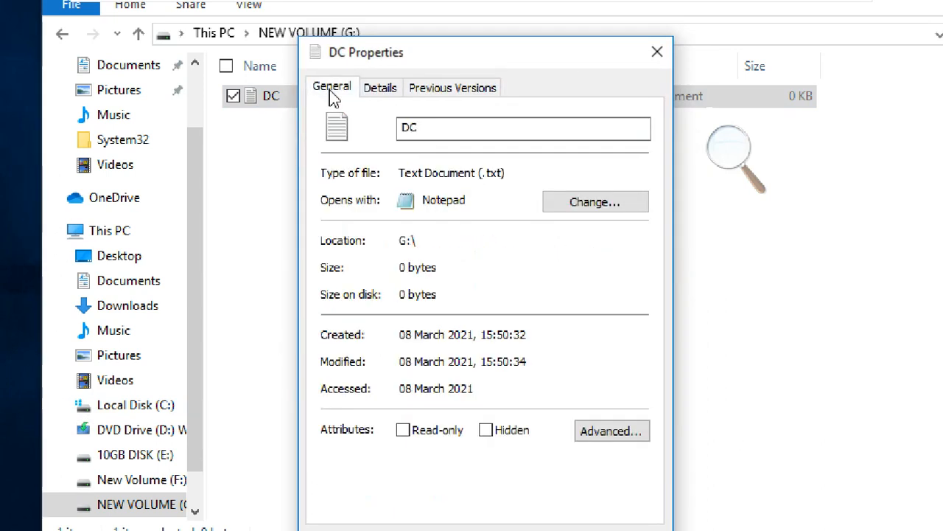
Inspect the compression and encryption options in DC's advanced attributes, cancel them, and close the file's properties.
{"action": "left_click", "coordinate": [637, 431]}
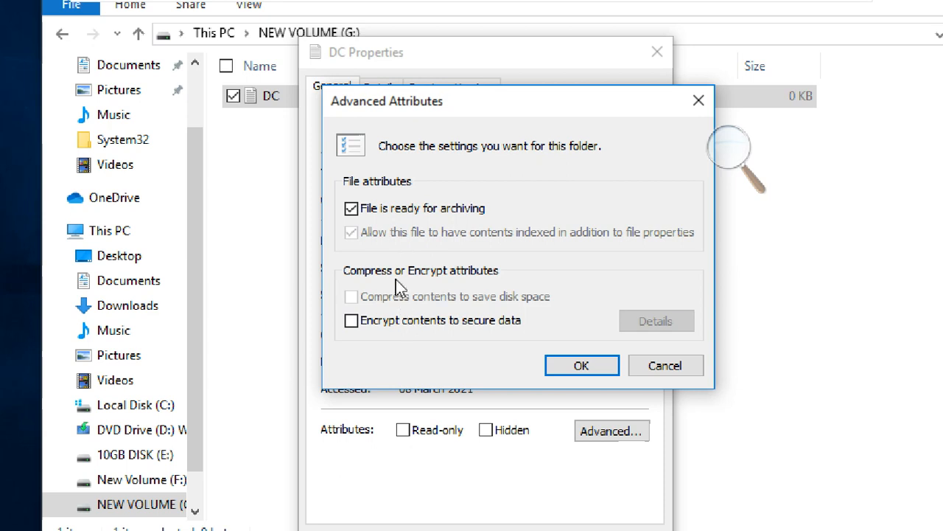
{"action": "left_click", "coordinate": [398, 321]}
{"action": "left_click", "coordinate": [399, 322]}
{"action": "left_click", "coordinate": [421, 326]}
{"action": "left_click", "coordinate": [445, 324]}
{"action": "left_click", "coordinate": [664, 367]}
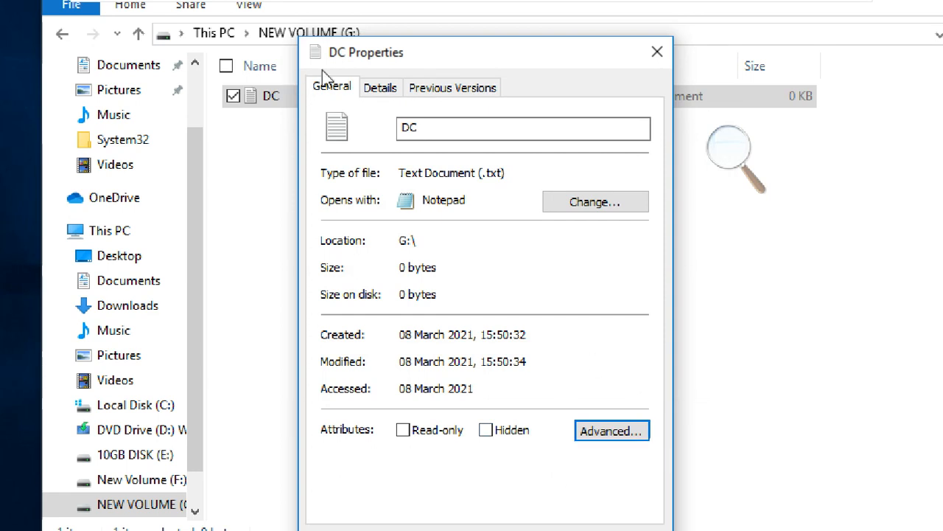
{"action": "left_click", "coordinate": [656, 52]}
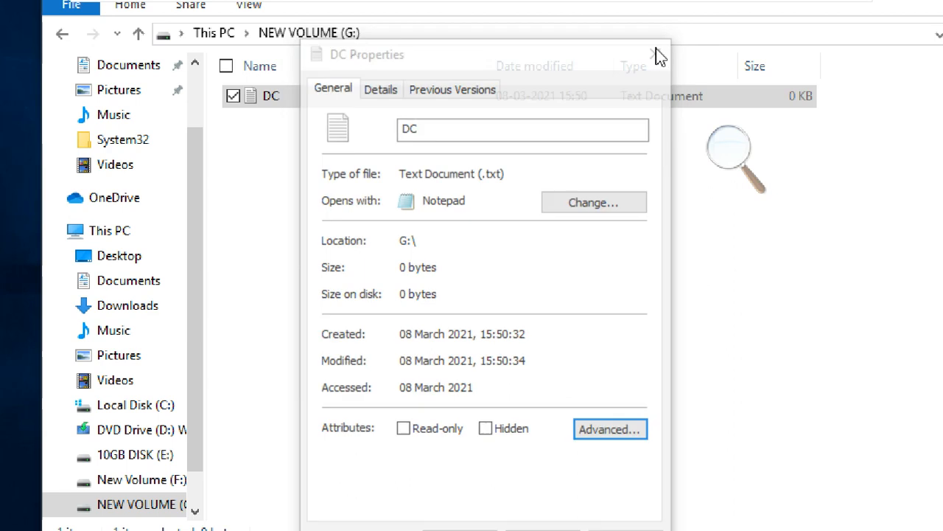
{"action": "left_click", "coordinate": [263, 159]}
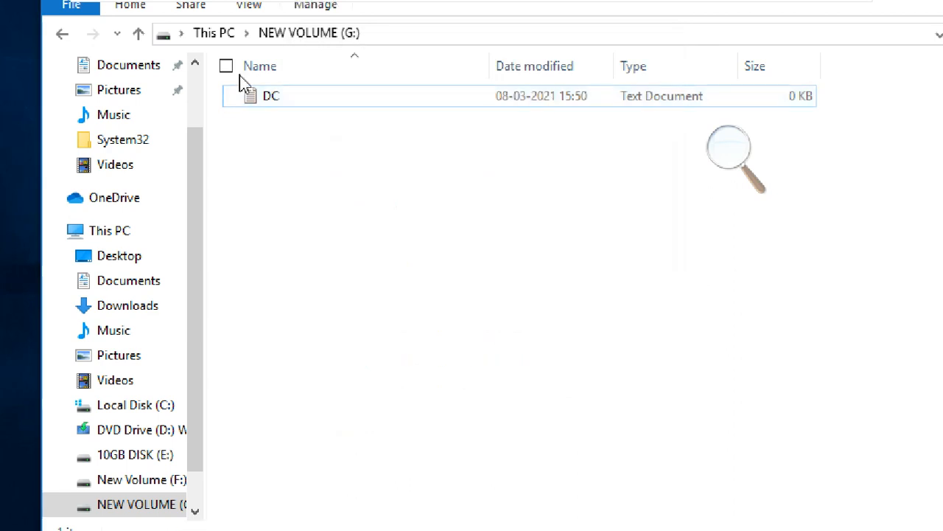
Create a new text document named DFG on New Volume (F:).
{"action": "left_click", "coordinate": [221, 36]}
{"action": "double_click", "coordinate": [413, 318]}
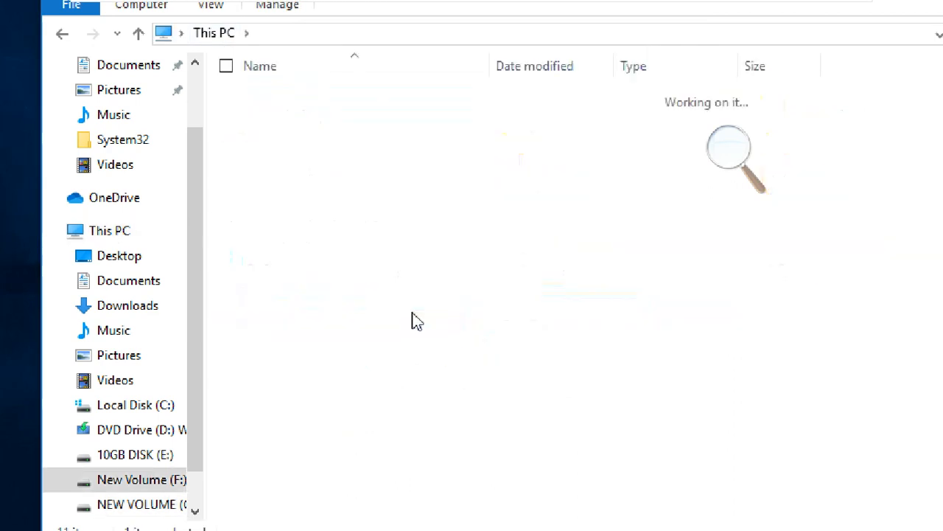
{"action": "right_click", "coordinate": [331, 124]}
{"action": "mouse_move", "coordinate": [270, 375]}
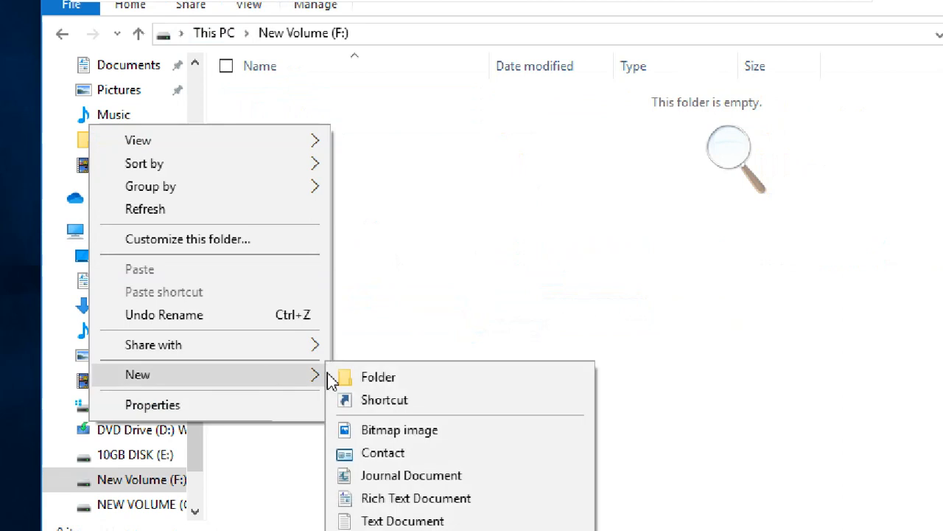
{"action": "left_click", "coordinate": [418, 523]}
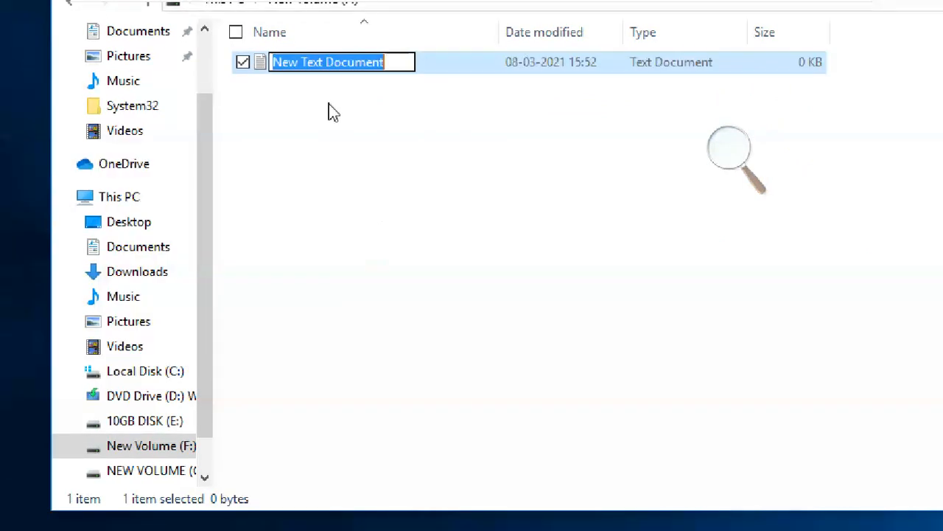
{"action": "type", "text": "DFG"}
{"action": "key", "text": "Return"}
{"action": "left_click", "coordinate": [324, 94]}
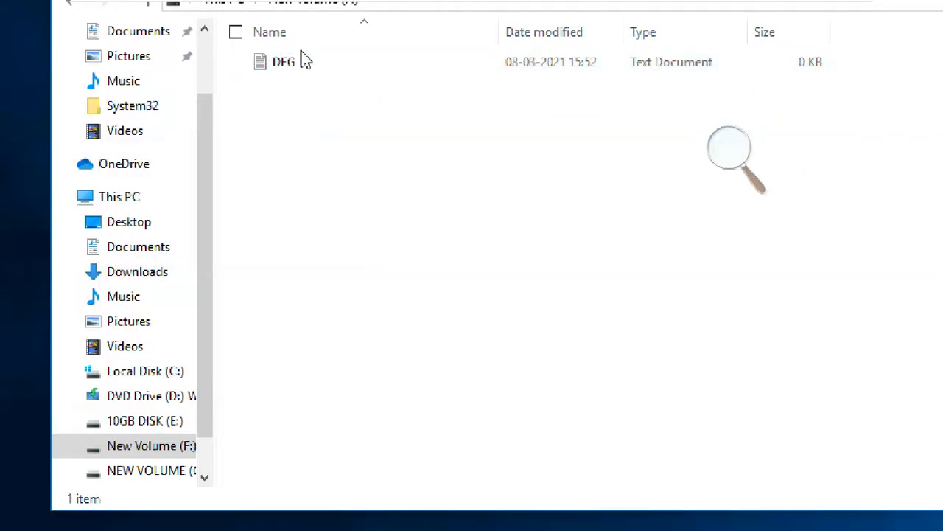
Open the properties of the DFG text document on New Volume (F:).
{"action": "left_click", "coordinate": [306, 72]}
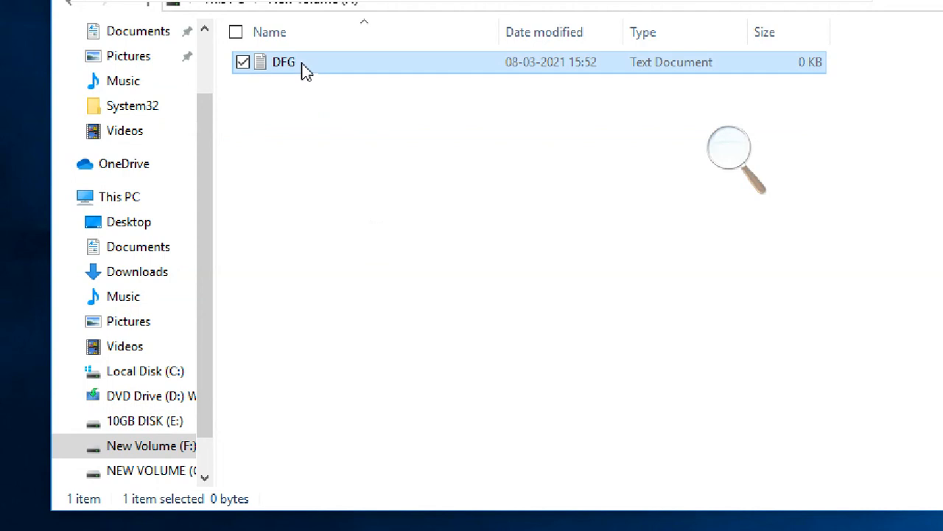
{"action": "right_click", "coordinate": [305, 72]}
{"action": "left_click", "coordinate": [174, 386]}
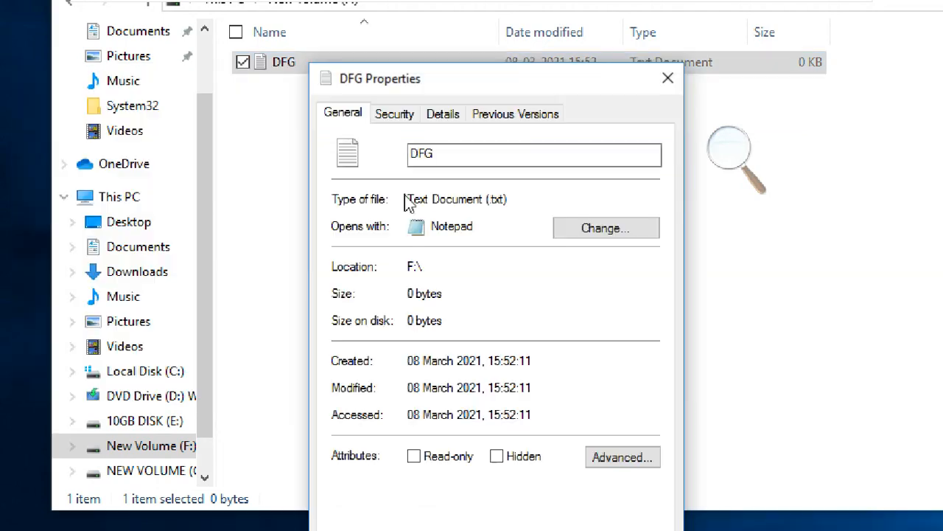
Examine the Security, Details and Previous Versions pages of DFG's properties, ending on the General page.
{"action": "left_click", "coordinate": [405, 124]}
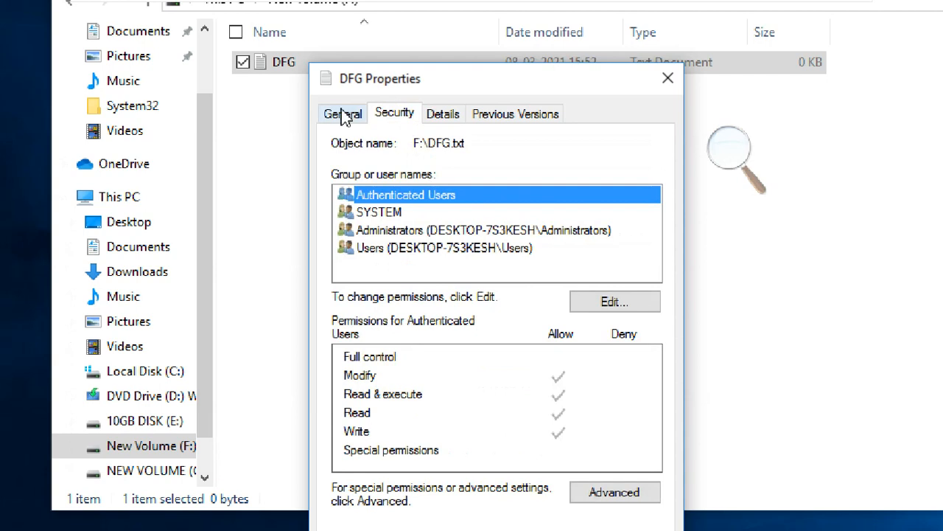
{"action": "left_click", "coordinate": [343, 115]}
{"action": "left_click", "coordinate": [439, 118]}
{"action": "left_click", "coordinate": [505, 118]}
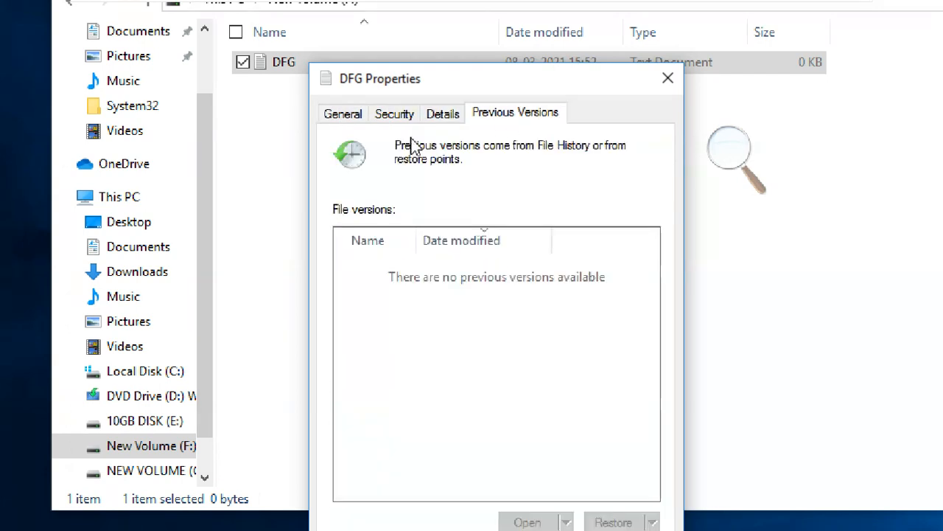
{"action": "left_click", "coordinate": [394, 120]}
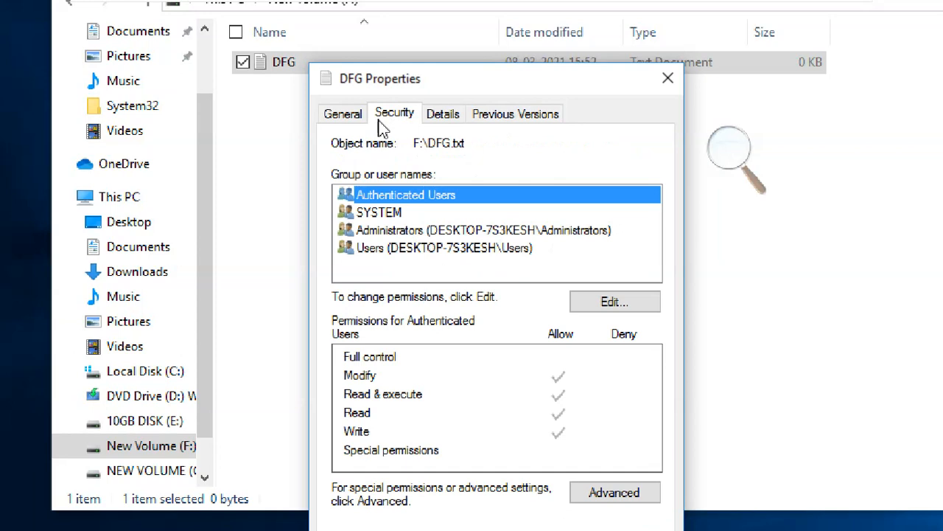
{"action": "left_click", "coordinate": [353, 116]}
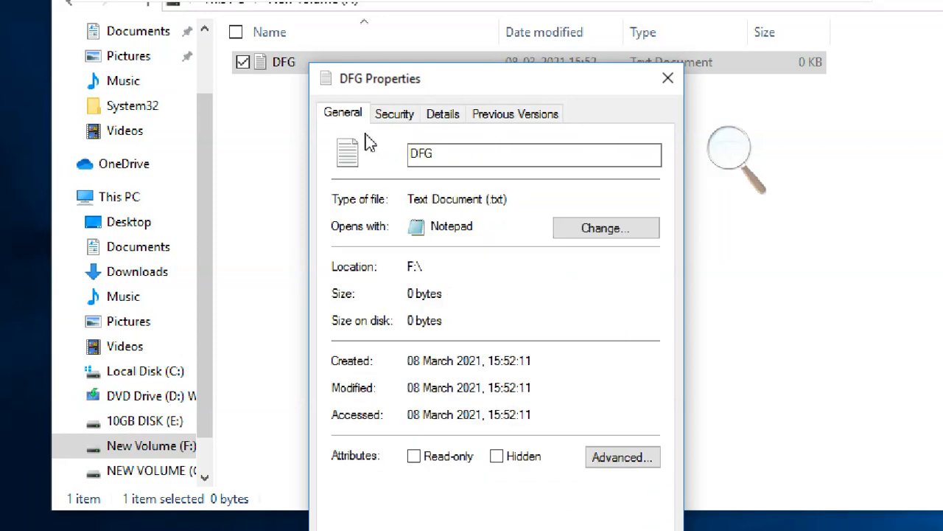
Inspect the compression and encryption options in DFG's advanced attributes, cancel them, and close the file's properties.
{"action": "left_click", "coordinate": [618, 458]}
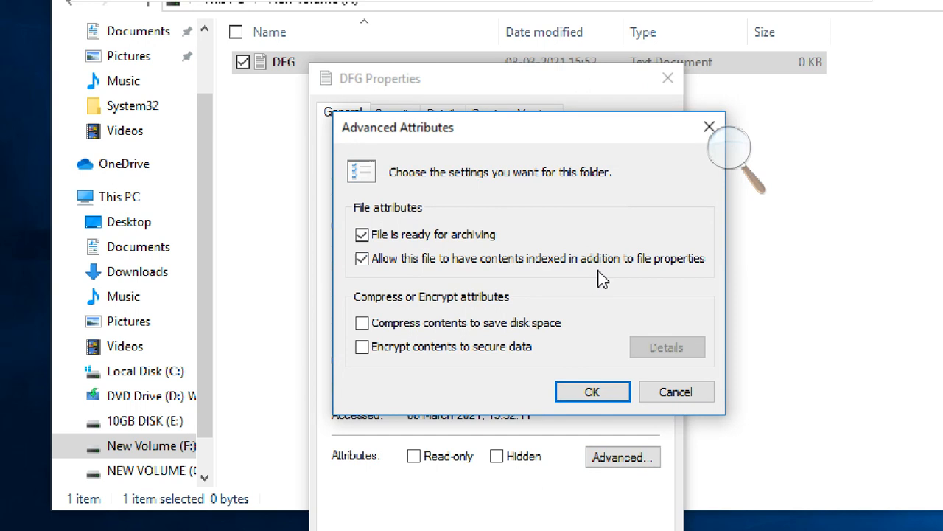
{"action": "left_click", "coordinate": [421, 324]}
{"action": "left_click", "coordinate": [422, 323]}
{"action": "left_click", "coordinate": [432, 352]}
{"action": "left_click", "coordinate": [433, 353]}
{"action": "left_click", "coordinate": [673, 393]}
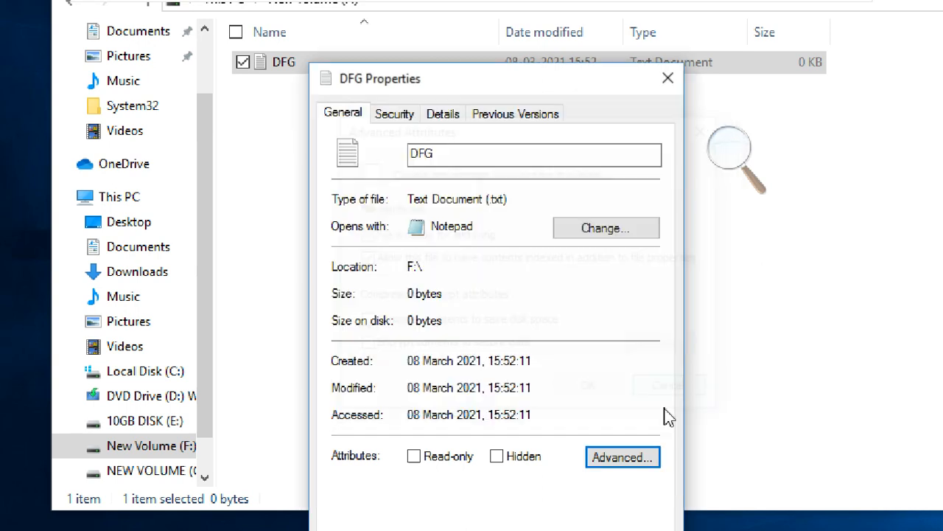
{"action": "left_click", "coordinate": [579, 520]}
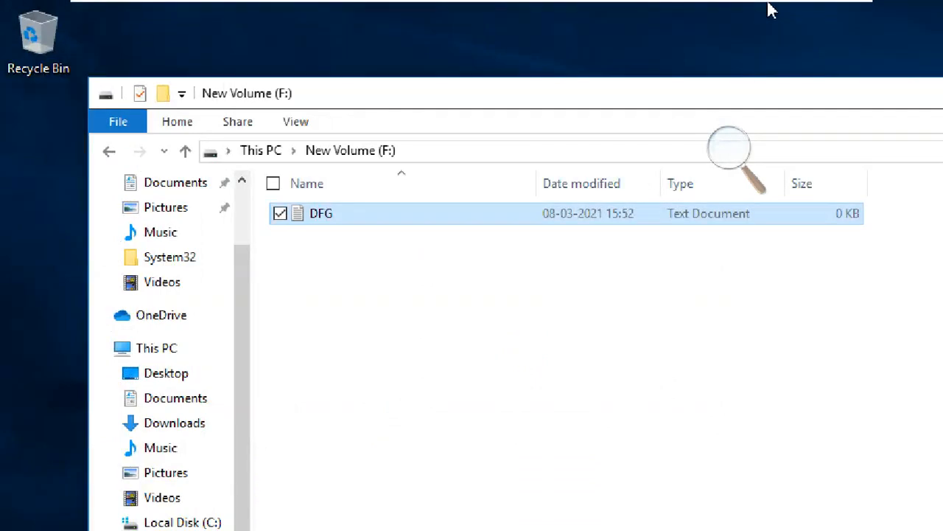
Switch from the virtual machine to the host's Notepad notes and add a dashed separator below the diskpart line.
{"action": "mouse_move", "coordinate": [744, 3]}
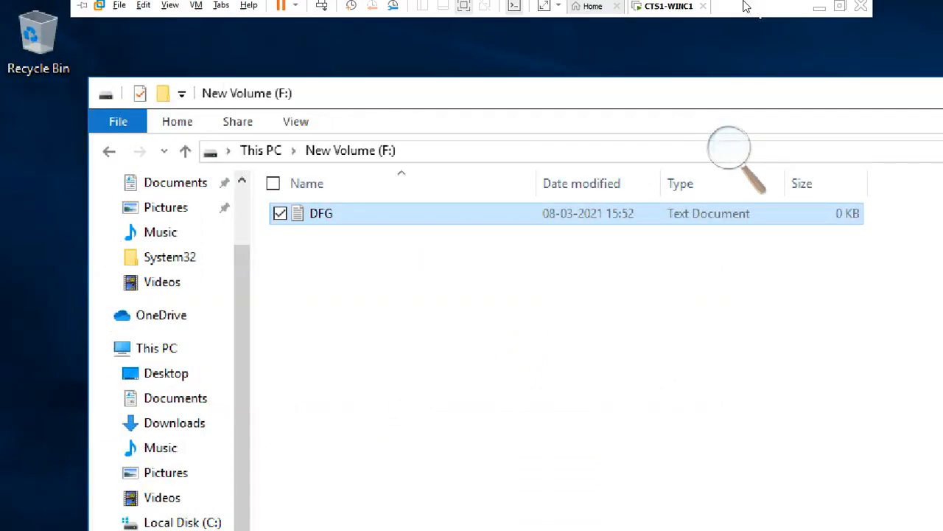
{"action": "left_click", "coordinate": [819, 7]}
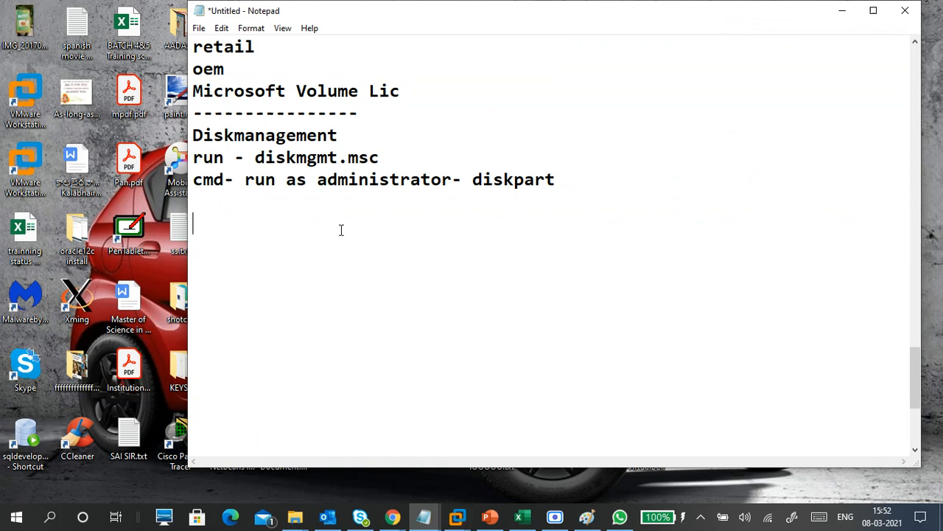
{"action": "left_click", "coordinate": [332, 209]}
{"action": "type", "text": "-----------------------"}
{"action": "key", "text": "Return"}
{"action": "key", "text": "Return"}
Add the heading "fat n ntfs" below the dashed separator, followed by a blank line.
{"action": "type", "text": "fat n "}
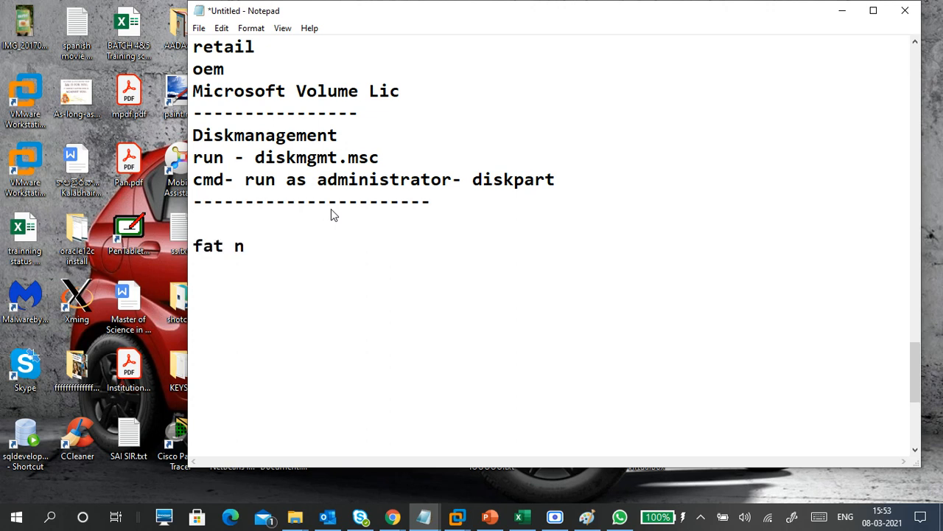
{"action": "type", "text": "ntfs"}
{"action": "key", "text": "Return"}
{"action": "key", "text": "Return"}
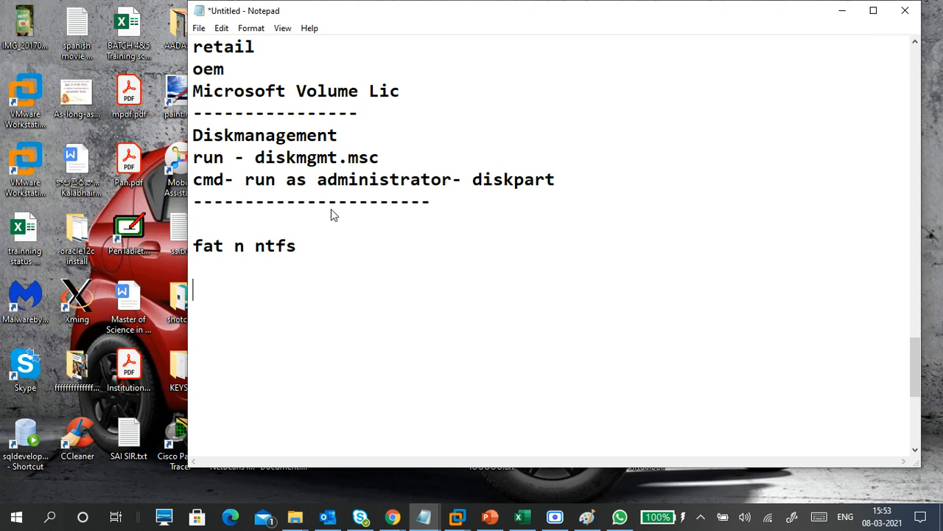
Add the heading "ntfs features:" beneath "fat n ntfs" and leave several blank lines below it.
{"action": "key", "text": "BackSpace"}
{"action": "key", "text": "Return"}
{"action": "type", "text": "ntfs fe"}
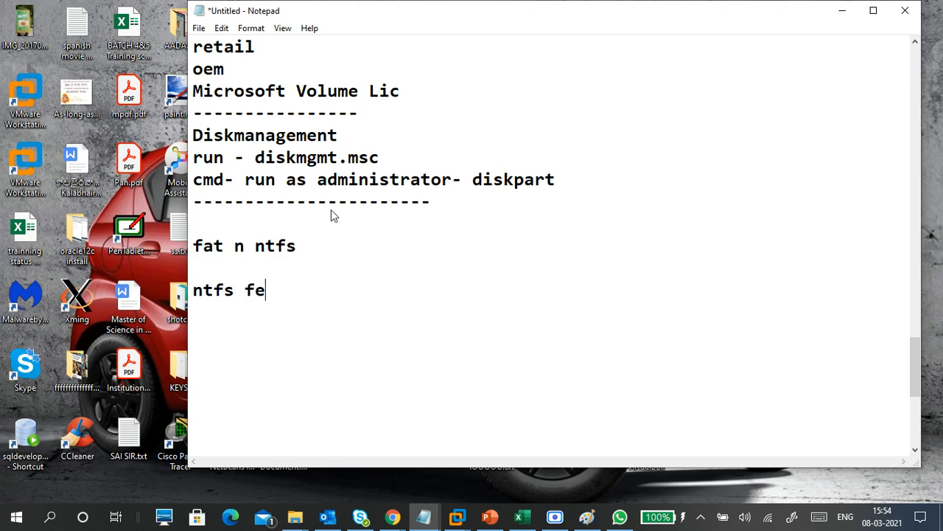
{"action": "type", "text": "atures"}
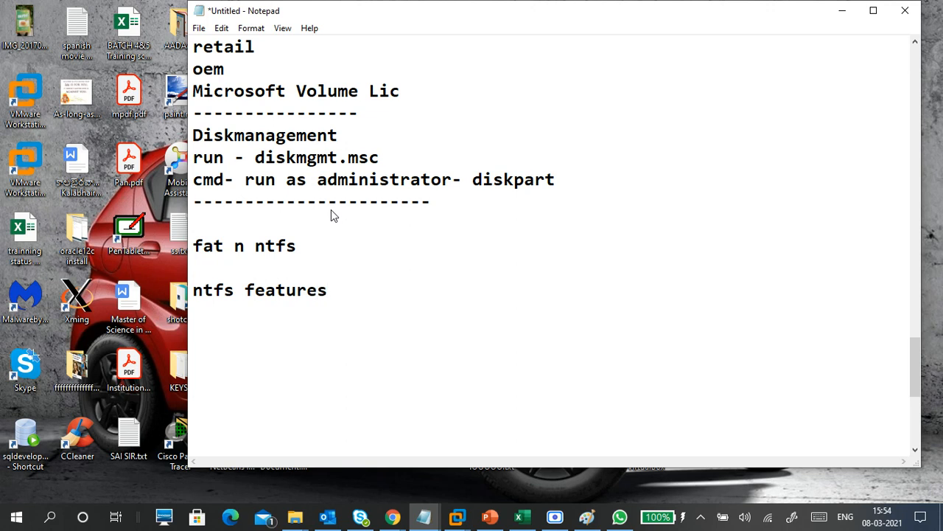
{"action": "type", "text": ":"}
{"action": "key", "text": "Return"}
{"action": "key", "text": "Return"}
{"action": "key", "text": "Return"}
{"action": "key", "text": "Return"}
{"action": "key", "text": "Return"}
{"action": "key", "text": "Return"}
{"action": "key", "text": "Return"}
{"action": "key", "text": "Return"}
{"action": "key", "text": "Return"}
{"action": "key", "text": "Return"}
{"action": "key", "text": "Return"}
{"action": "key", "text": "Return"}
{"action": "key", "text": "Return"}
{"action": "key", "text": "Return"}
{"action": "key", "text": "Return"}
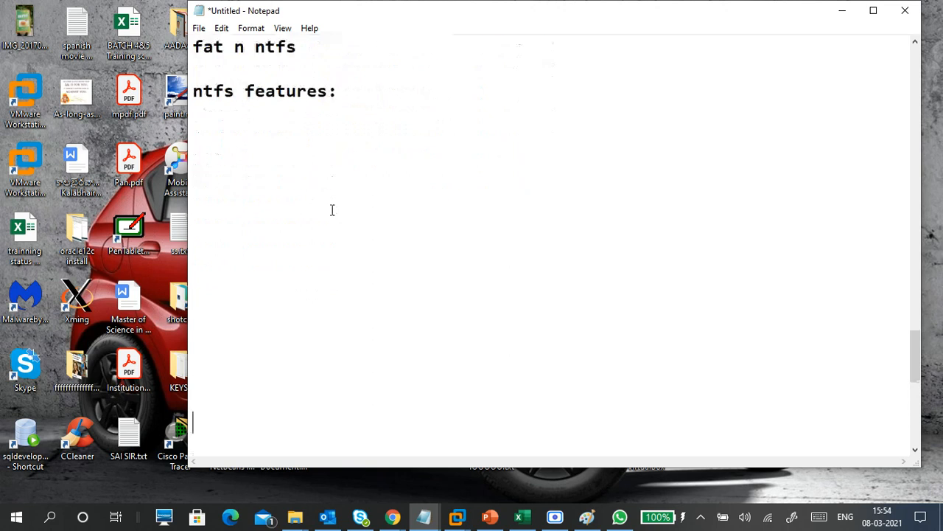
Begin the first entry under "ntfs features:" with the letter Q.
{"action": "key", "text": "Up"}
{"action": "key", "text": "Up"}
{"action": "key", "text": "Up"}
{"action": "key", "text": "Up"}
{"action": "key", "text": "Up"}
{"action": "key", "text": "Up"}
{"action": "key", "text": "Up"}
{"action": "key", "text": "Up"}
{"action": "key", "text": "Up"}
{"action": "key", "text": "Up"}
{"action": "key", "text": "Up"}
{"action": "key", "text": "Up"}
{"action": "key", "text": "Up"}
{"action": "key", "text": "Up"}
{"action": "type", "text": "Q"}
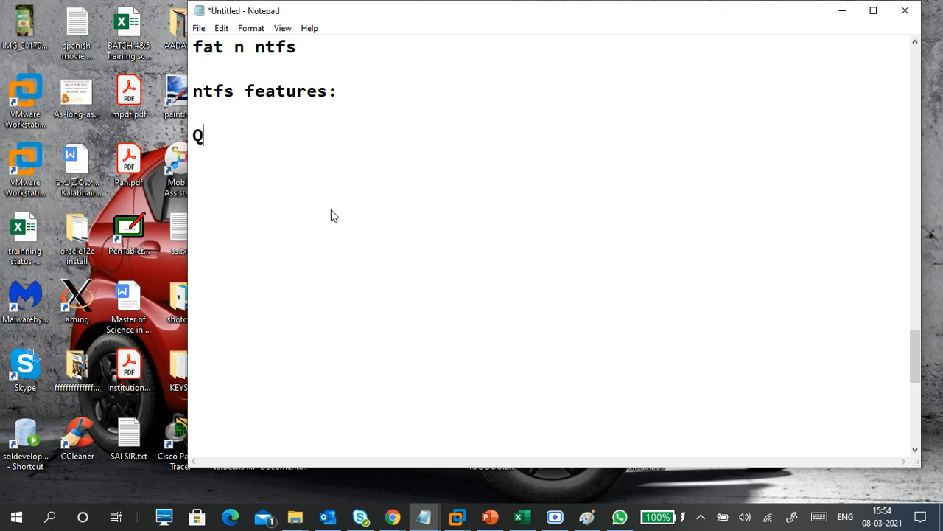
{"action": "type", "text": "uot"}
{"action": "key", "text": "BackSpace"}
{"action": "key", "text": "BackSpace"}
{"action": "key", "text": "BackSpace"}
{"action": "type", "text": "outa"}
{"action": "key", "text": "BackSpace"}
{"action": "key", "text": "BackSpace"}
{"action": "key", "text": "BackSpace"}
{"action": "key", "text": "BackSpace"}
Switch to the CTS1-WINC1 virtual machine and open the properties of New Volume (F:) to check its NTFS options.
{"action": "mouse_move", "coordinate": [464, 522]}
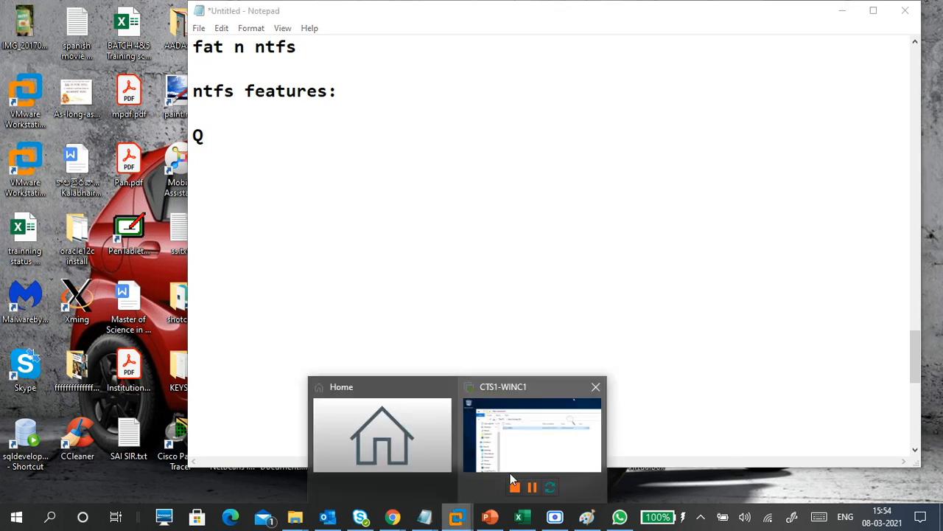
{"action": "left_click", "coordinate": [536, 451]}
{"action": "left_click", "coordinate": [270, 159]}
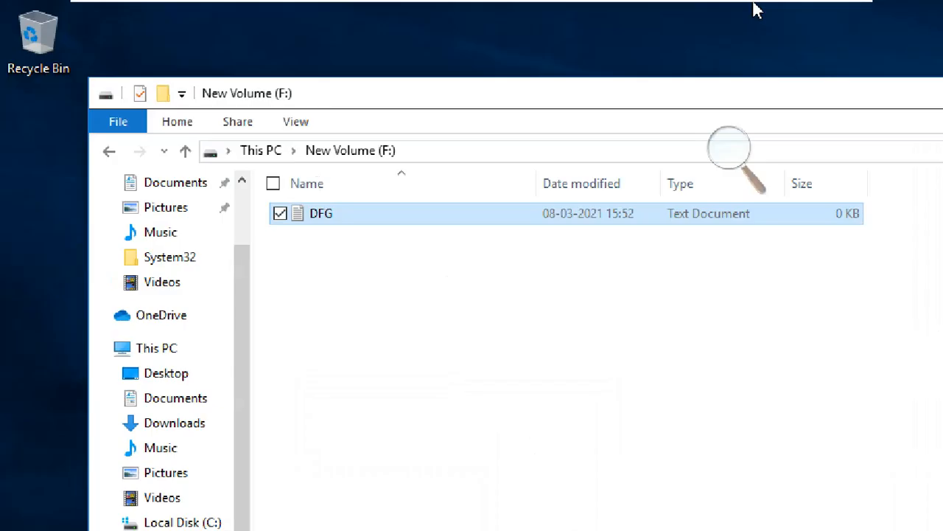
{"action": "left_click", "coordinate": [270, 154]}
{"action": "right_click", "coordinate": [418, 426]}
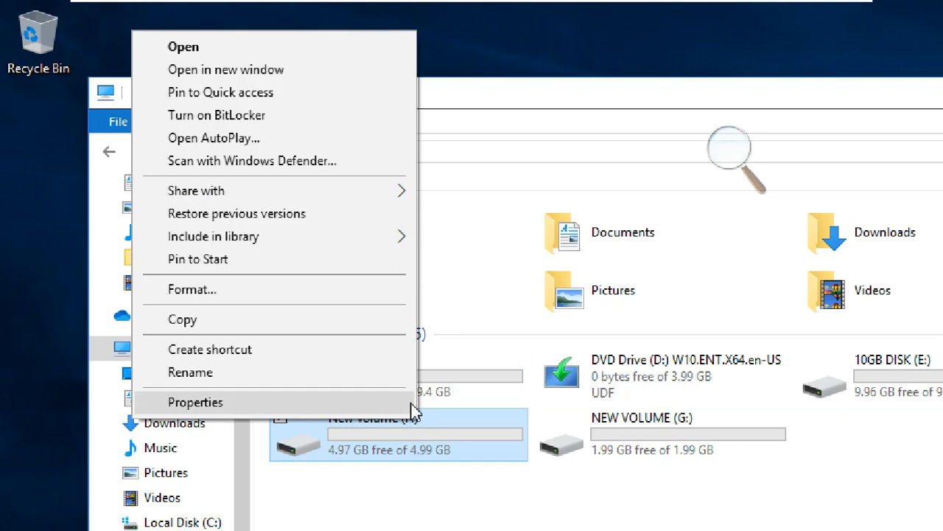
{"action": "left_click", "coordinate": [406, 402]}
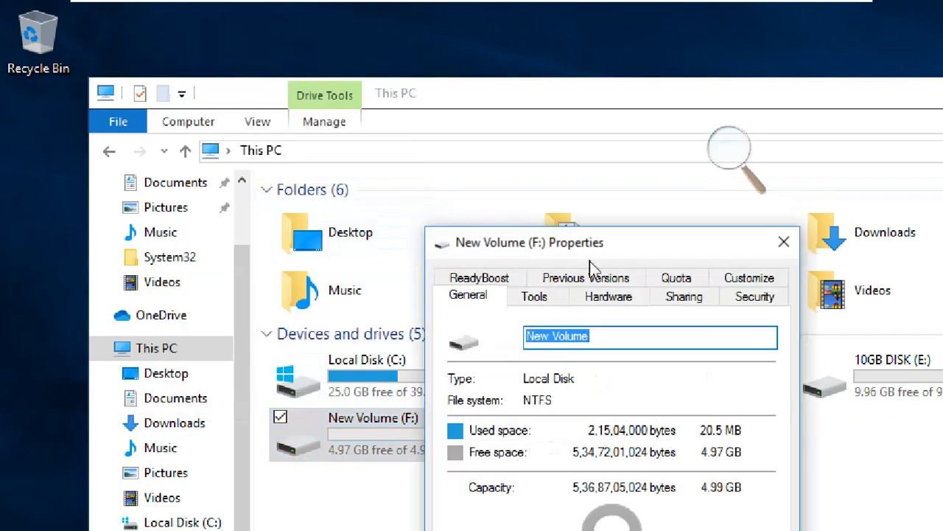
{"action": "left_click_drag", "start_coordinate": [619, 250], "coordinate": [453, 89]}
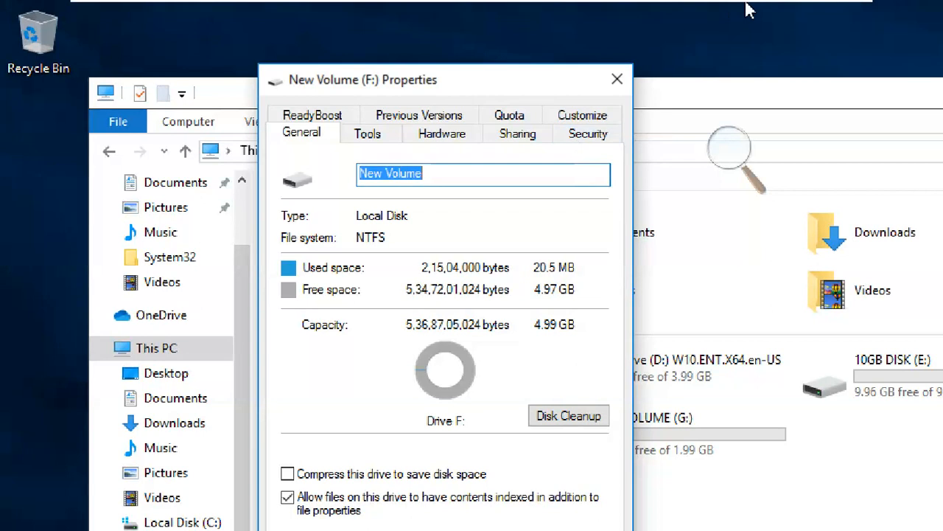
Return to the Notepad notes, complete the first NTFS feature as Quota, and add Security below it.
{"action": "key", "text": "ctrl+alt"}
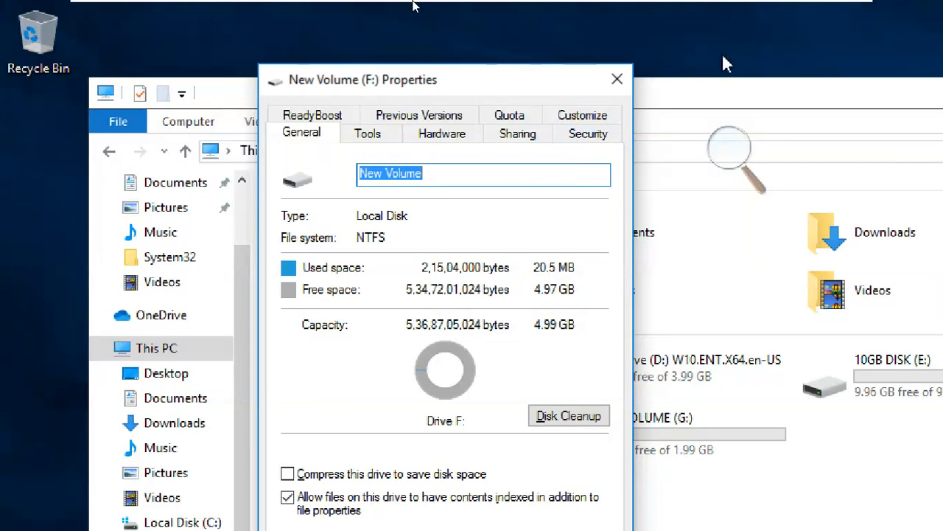
{"action": "left_click", "coordinate": [817, 6]}
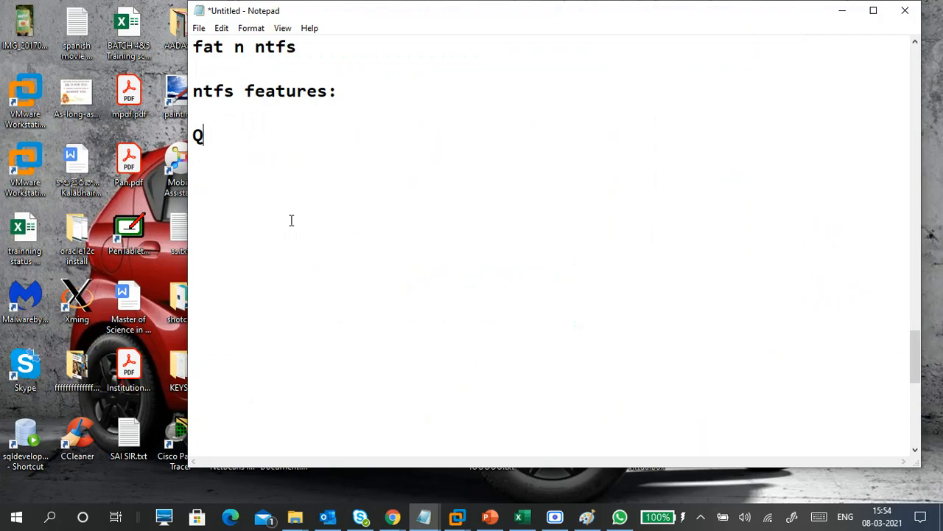
{"action": "type", "text": "uota"}
{"action": "key", "text": "Return"}
{"action": "type", "text": "Sec"}
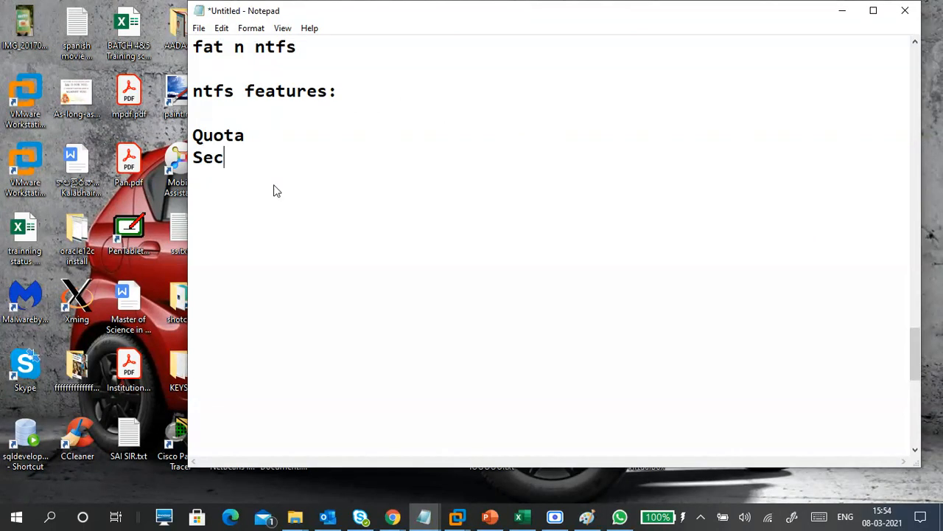
{"action": "type", "text": "urity"}
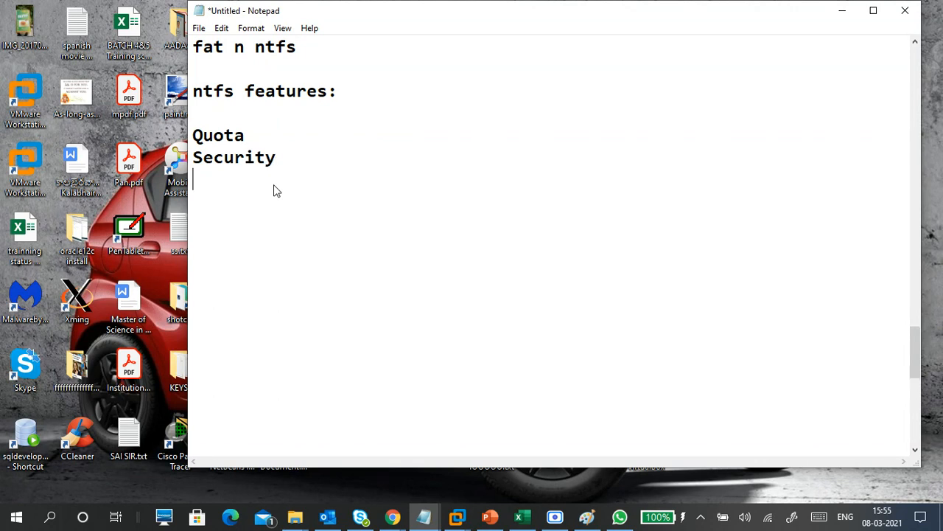
Add Indexing and Compress on separate lines below Security in the NTFS feature list.
{"action": "type", "text": "C"}
{"action": "key", "text": "BackSpace"}
{"action": "type", "text": "Indexing"}
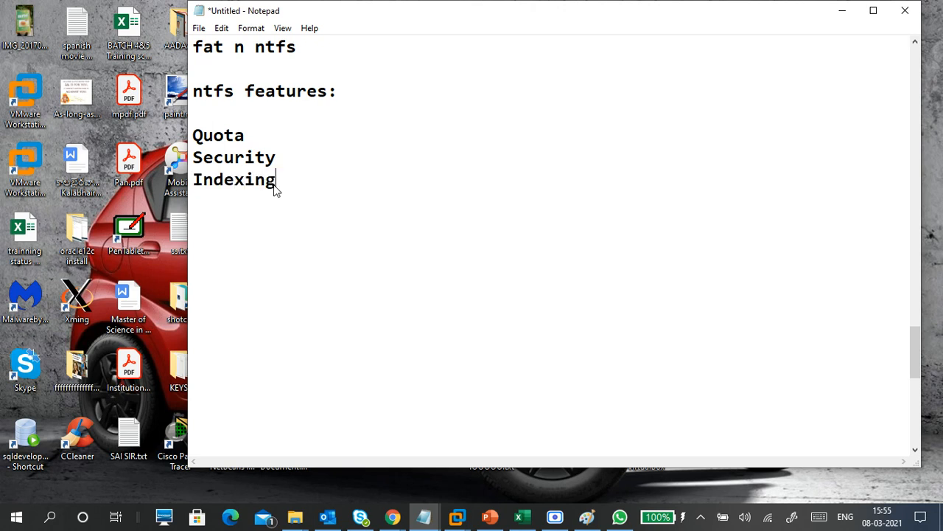
{"action": "key", "text": "Return"}
{"action": "type", "text": "Compress"}
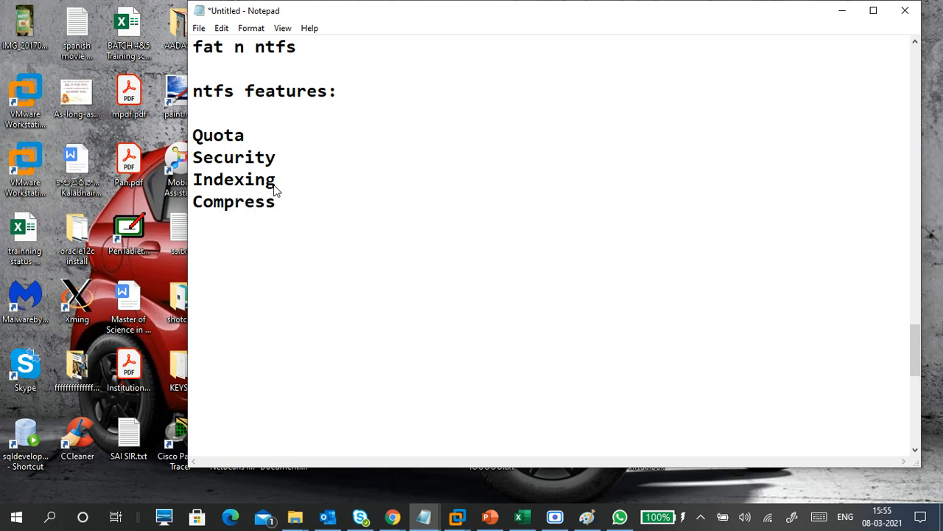
Add Encryption as the last NTFS feature and end the list with a dashed line.
{"action": "key", "text": "Return"}
{"action": "type", "text": "Encrypt"}
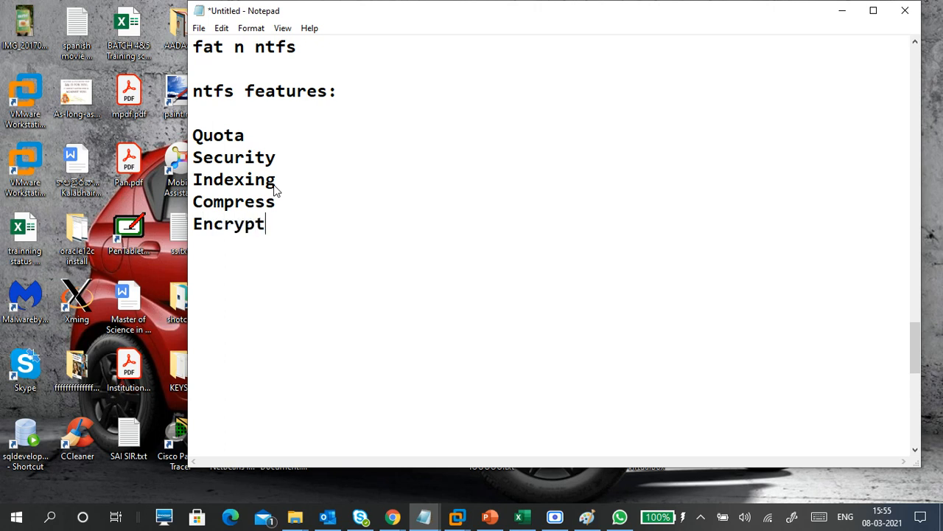
{"action": "type", "text": "ion"}
{"action": "left_click_drag", "start_coordinate": [299, 227], "coordinate": [193, 227]}
{"action": "left_click", "coordinate": [200, 242]}
{"action": "type", "text": "------------------"}
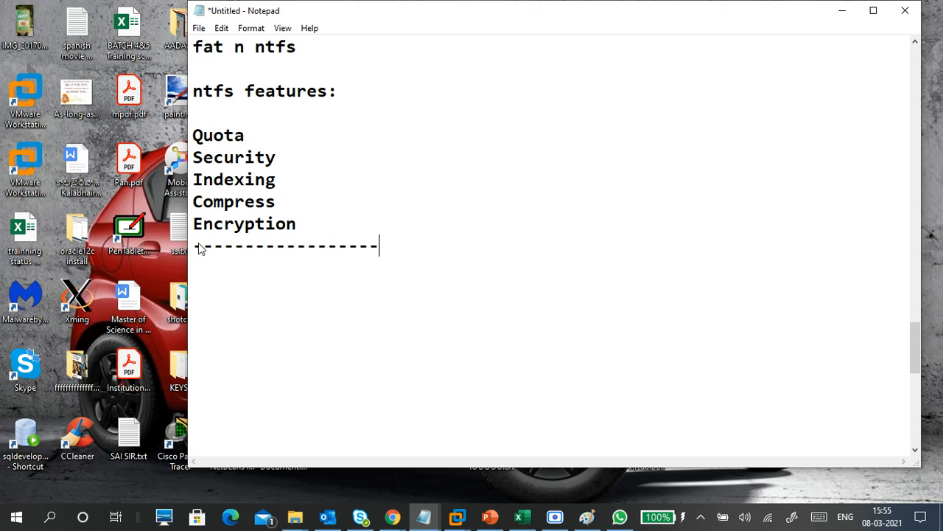
{"action": "key", "text": "BackSpace"}
{"action": "key", "text": "BackSpace"}
Review the NTFS feature entries from Quota through Encryption in the notes.
{"action": "left_click_drag", "start_coordinate": [303, 224], "coordinate": [194, 223]}
{"action": "left_click", "coordinate": [225, 246]}
{"action": "left_click_drag", "start_coordinate": [214, 136], "coordinate": [245, 203]}
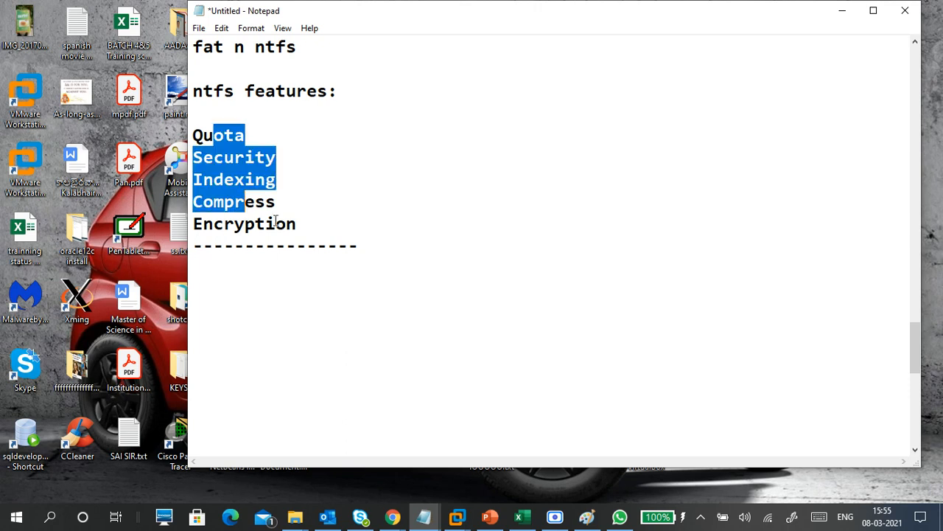
{"action": "left_click", "coordinate": [298, 223]}
{"action": "left_click", "coordinate": [258, 137]}
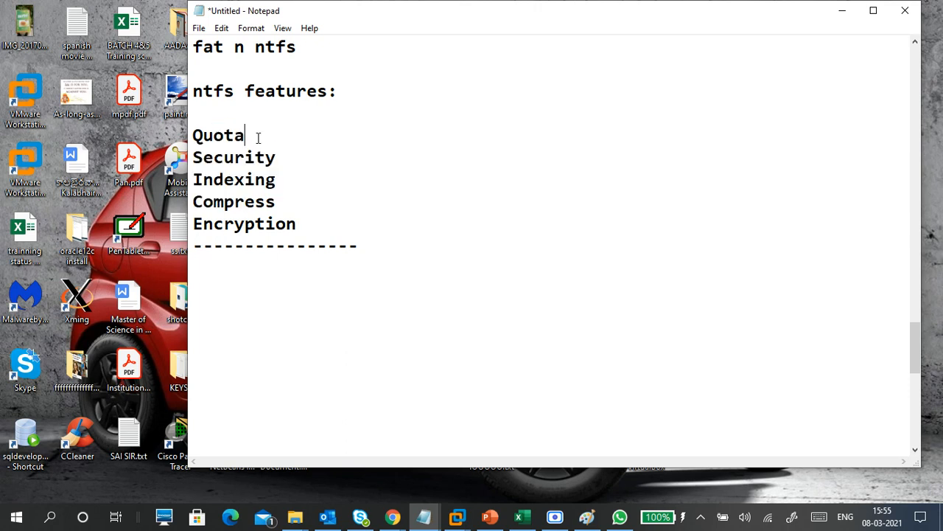
{"action": "left_click", "coordinate": [286, 152]}
{"action": "left_click", "coordinate": [299, 184]}
{"action": "left_click", "coordinate": [305, 204]}
{"action": "left_click", "coordinate": [289, 183]}
Search the computer for "meet", inspect the MEETLINK.txt result, and return to the Indexing line in the notes.
{"action": "left_click", "coordinate": [51, 520]}
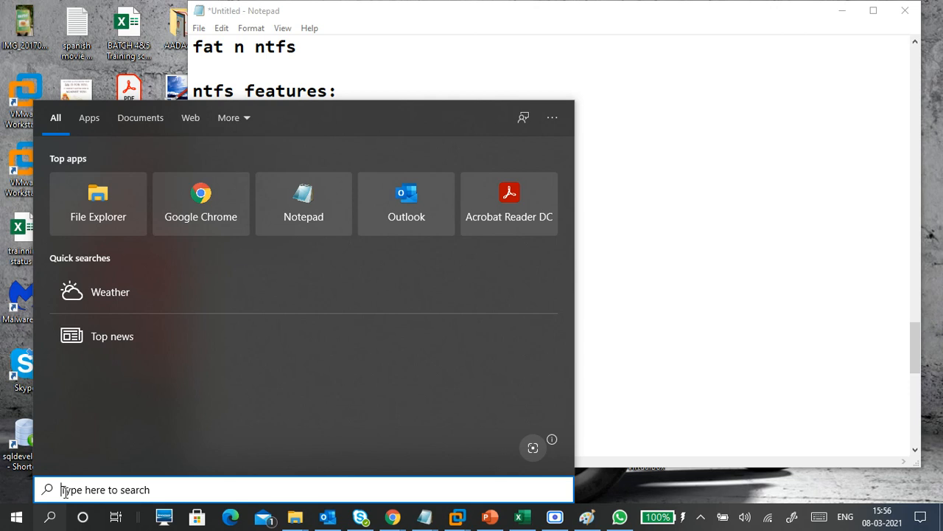
{"action": "type", "text": "meet"}
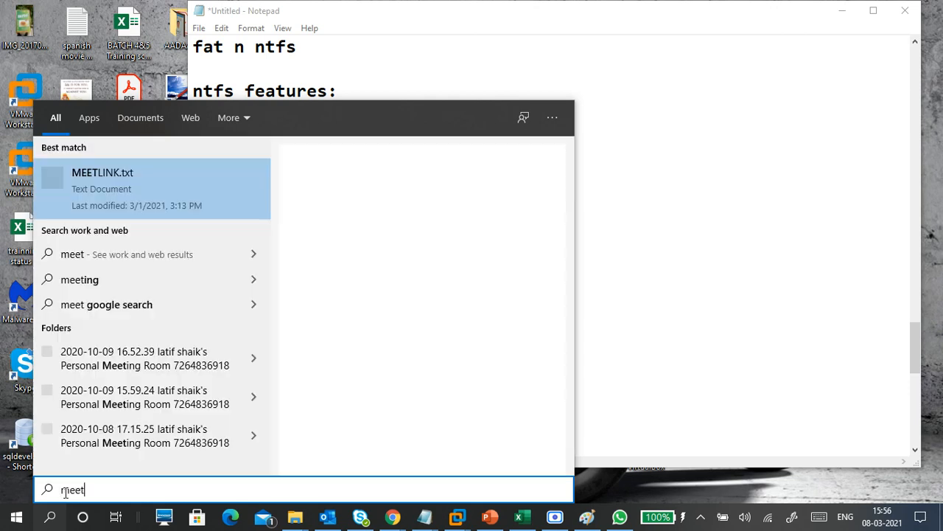
{"action": "type", "text": "in"}
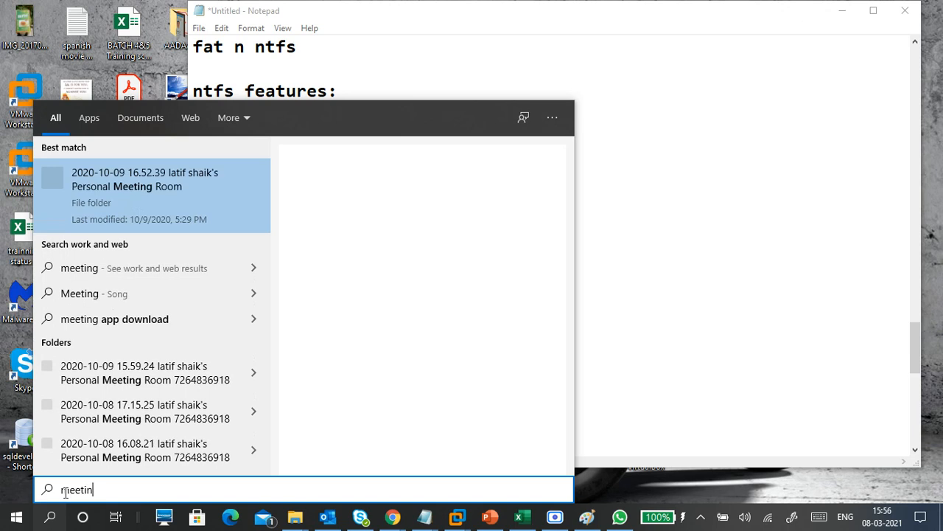
{"action": "key", "text": "BackSpace"}
{"action": "key", "text": "BackSpace"}
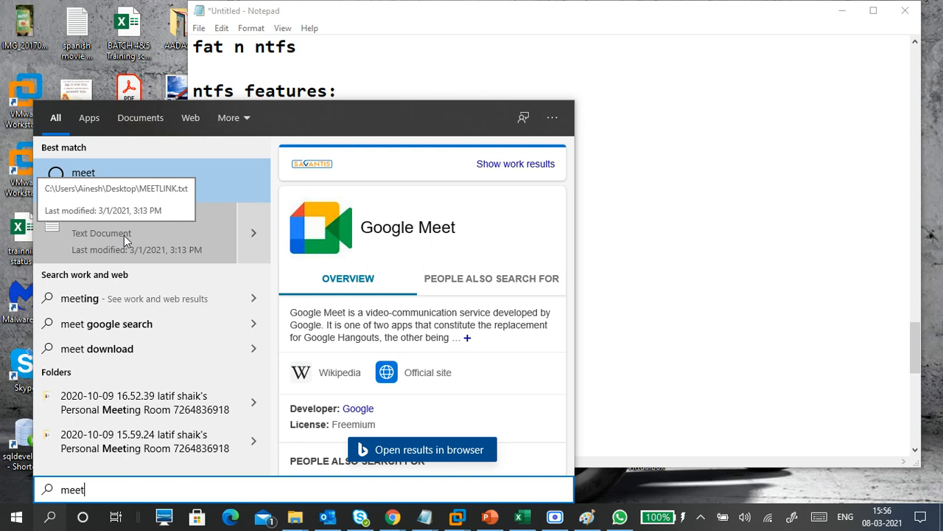
{"action": "left_click", "coordinate": [246, 243]}
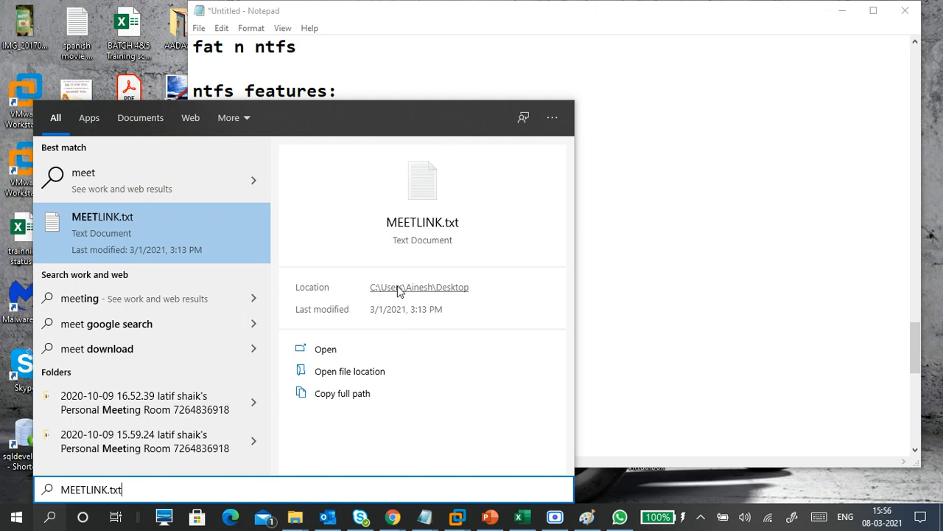
{"action": "left_click", "coordinate": [52, 516]}
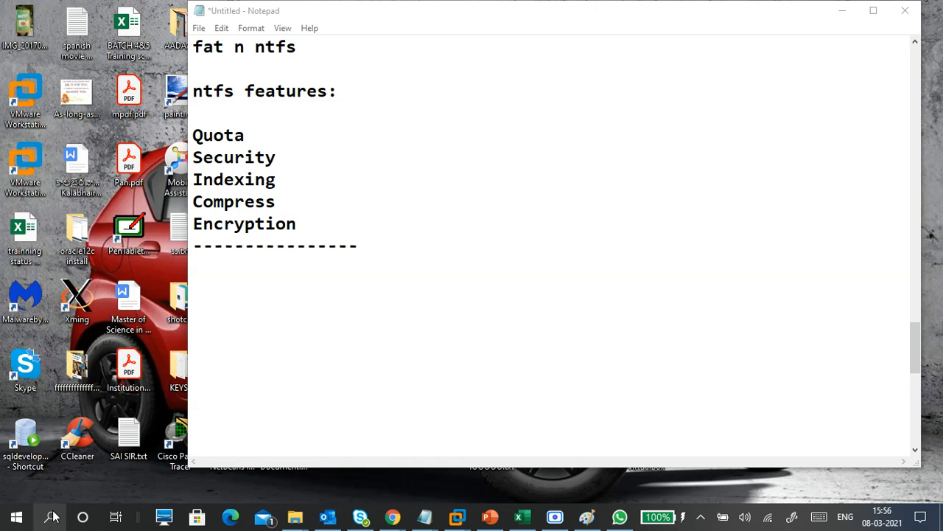
{"action": "left_click", "coordinate": [306, 177]}
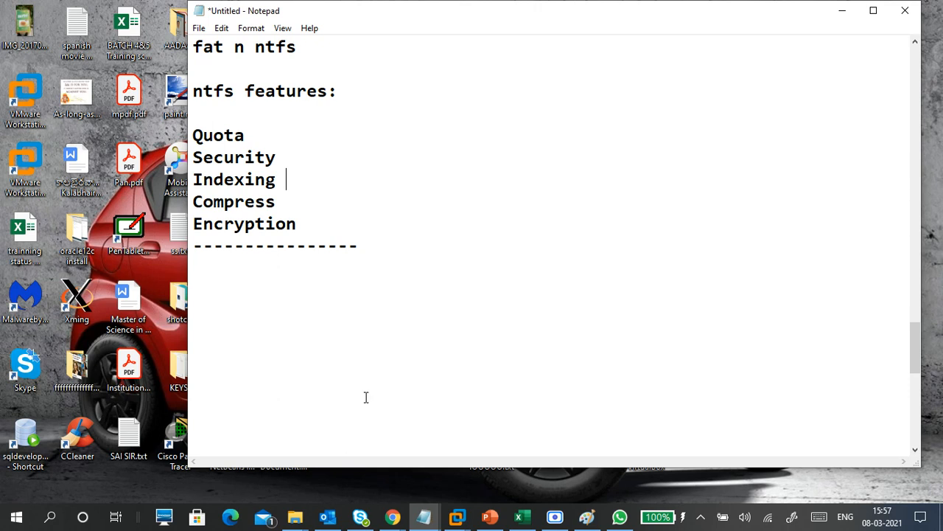
Browse the VM DRIVE (H:) contents, look at its previous search terms, and return to the notes.
{"action": "left_click", "coordinate": [295, 517]}
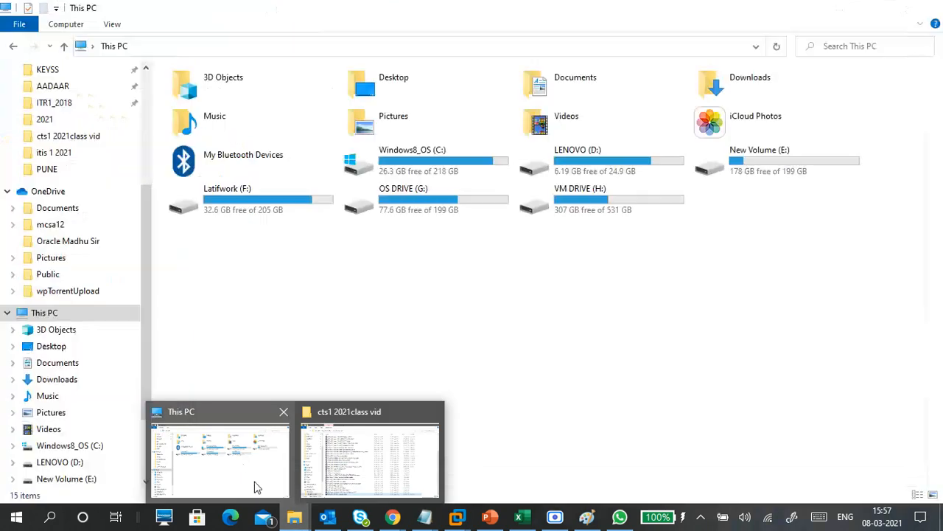
{"action": "left_click", "coordinate": [245, 459]}
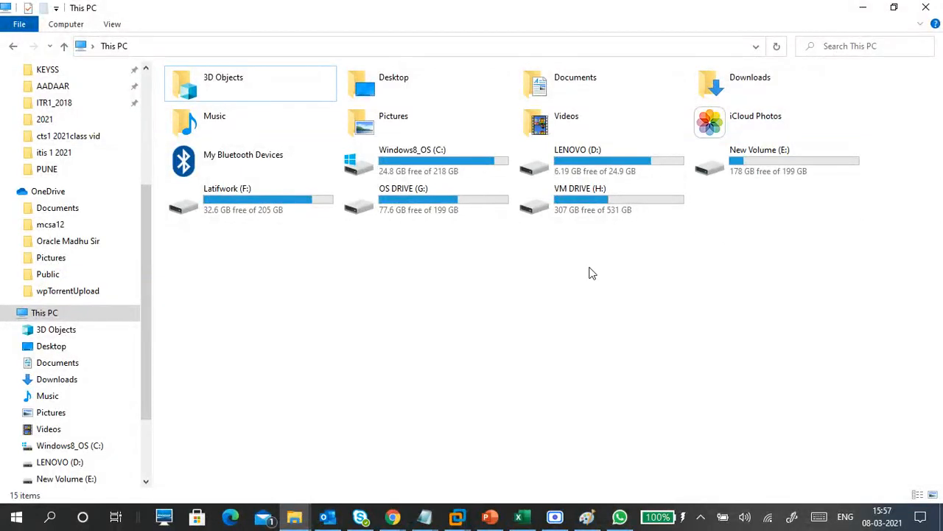
{"action": "key", "text": "F3"}
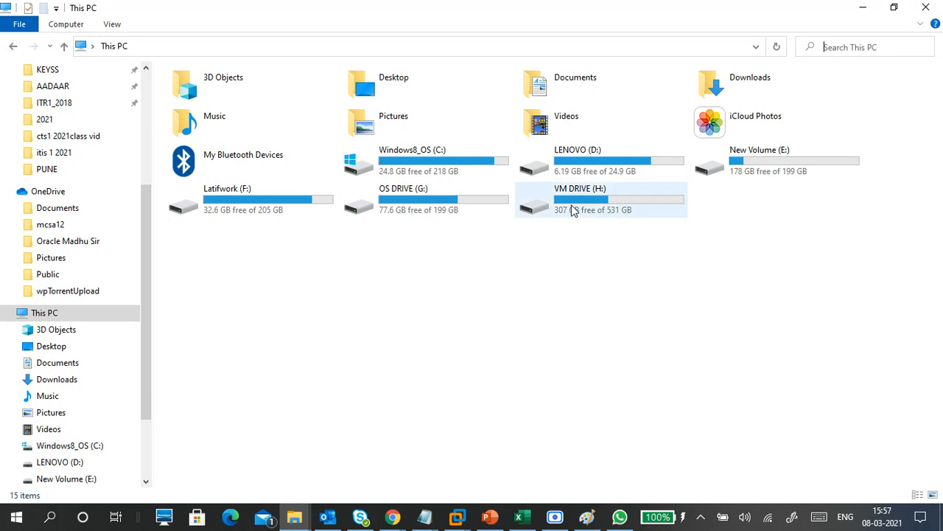
{"action": "double_click", "coordinate": [606, 203]}
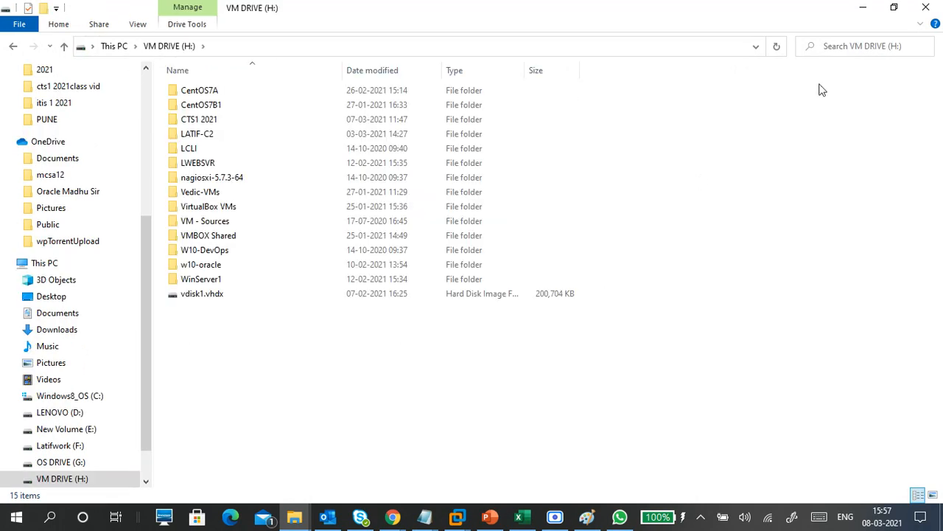
{"action": "left_click", "coordinate": [832, 49]}
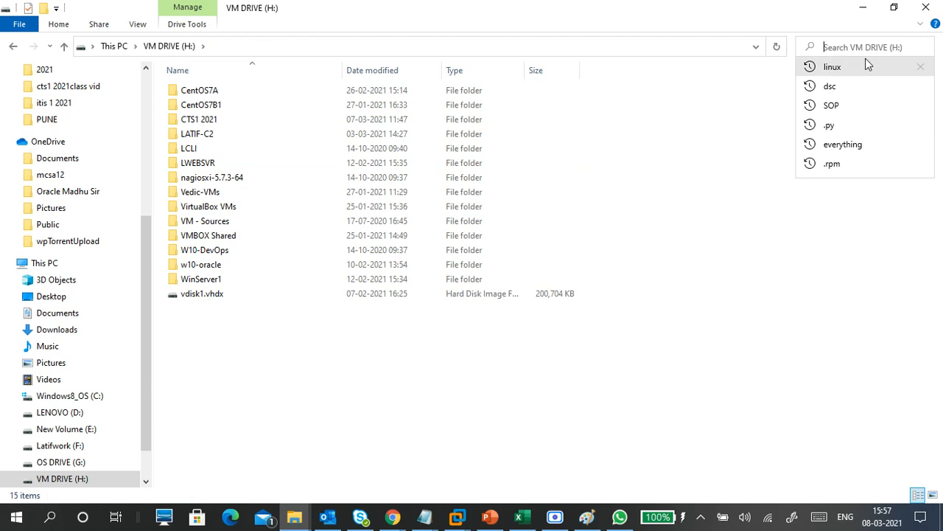
{"action": "left_click", "coordinate": [862, 9]}
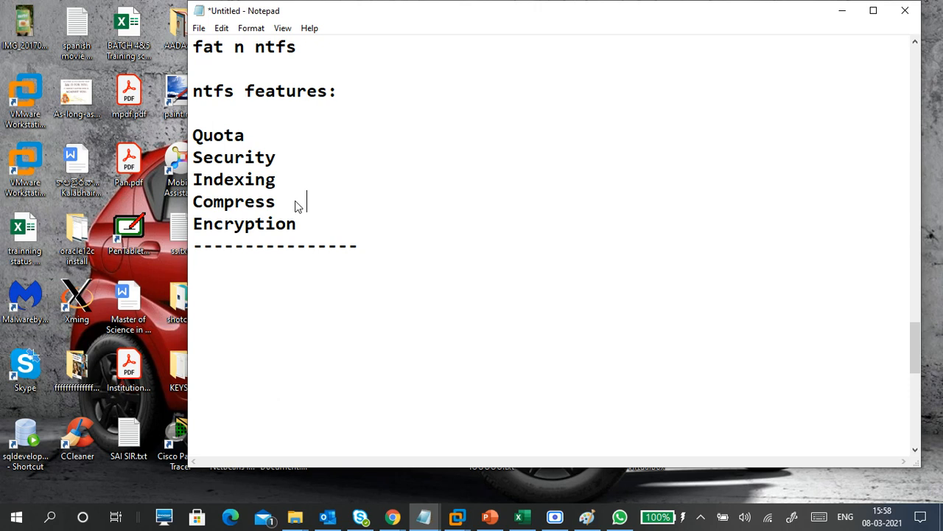
Add a "Quota--" heading below the dashed line in the notes, followed by a blank line.
{"action": "left_click", "coordinate": [297, 134]}
{"action": "left_click", "coordinate": [253, 264]}
{"action": "type", "text": "Quota--"}
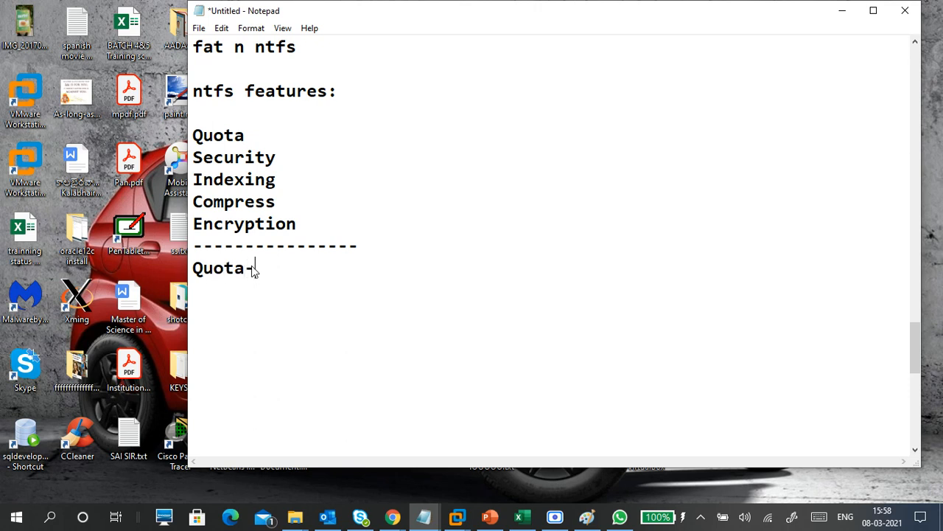
{"action": "key", "text": "Return"}
{"action": "key", "text": "Return"}
Enter 100GB as the first quota example under the Quota-- heading, with blank lines after it.
{"action": "type", "text": "100"}
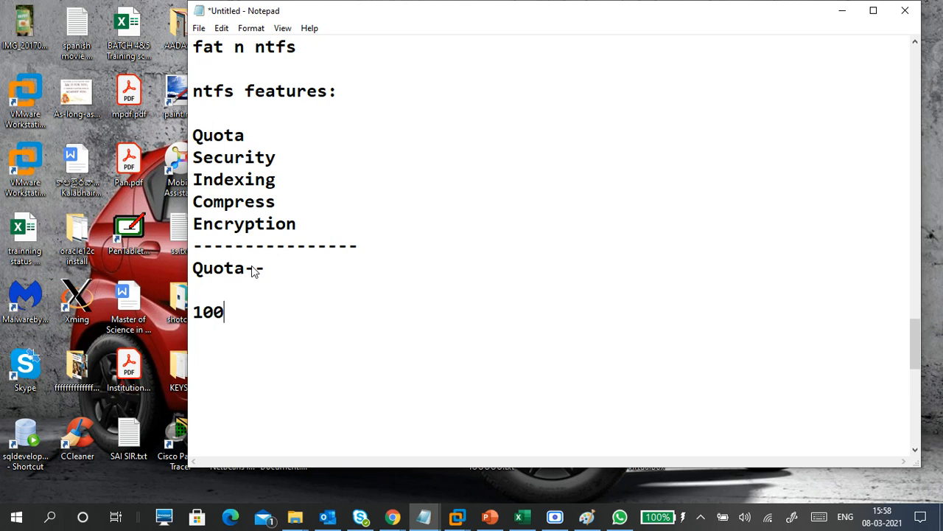
{"action": "type", "text": "gb"}
{"action": "key", "text": "BackSpace"}
{"action": "key", "text": "BackSpace"}
{"action": "type", "text": "GB"}
{"action": "key", "text": "Return"}
{"action": "key", "text": "Up"}
{"action": "key", "text": "Down"}
{"action": "key", "text": "Return"}
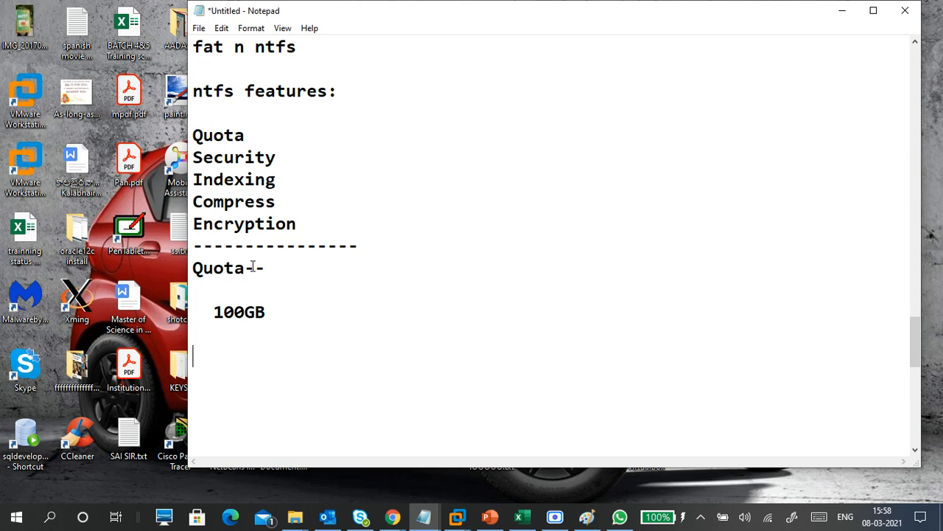
Label the 100GB quota entry so the line reads "STUDENT1 - 100GB".
{"action": "key", "text": "Up"}
{"action": "type", "text": "STUD"}
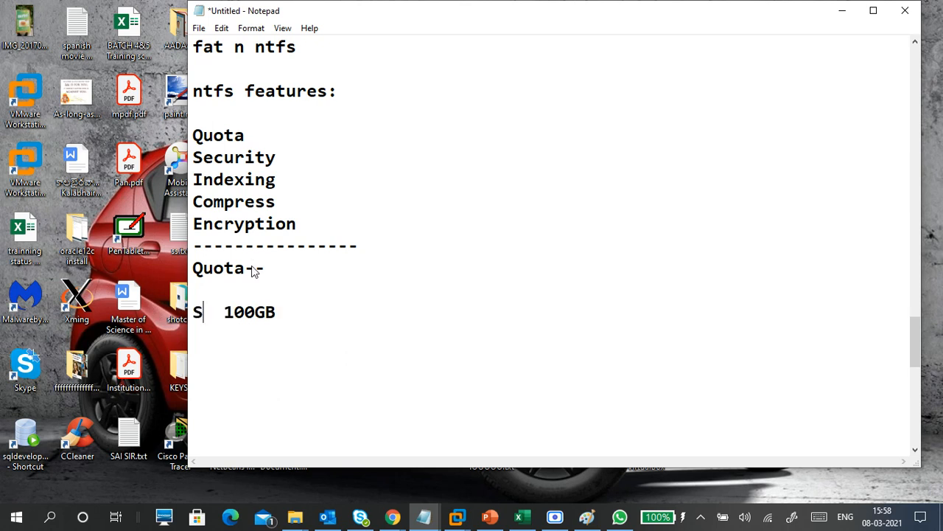
{"action": "type", "text": "ENT1 "}
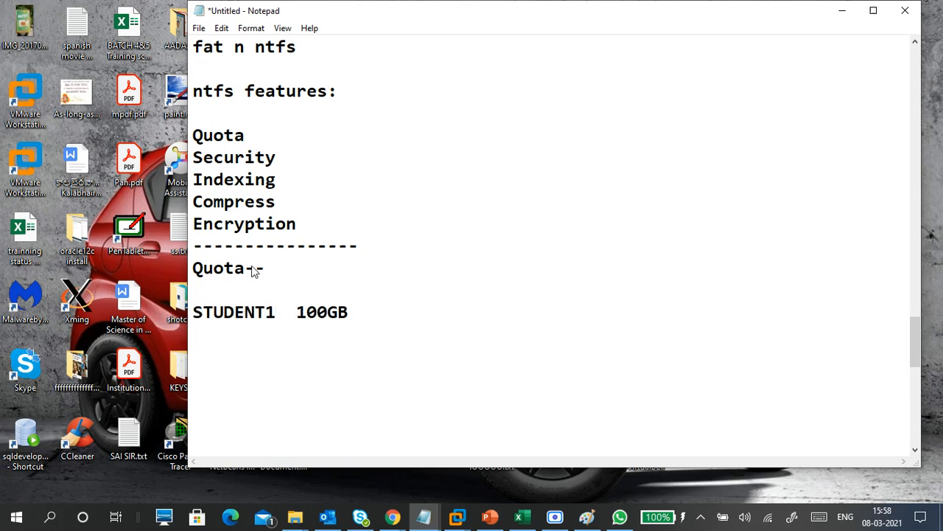
{"action": "type", "text": "-"}
{"action": "key", "text": "Delete"}
{"action": "key", "text": "Delete"}
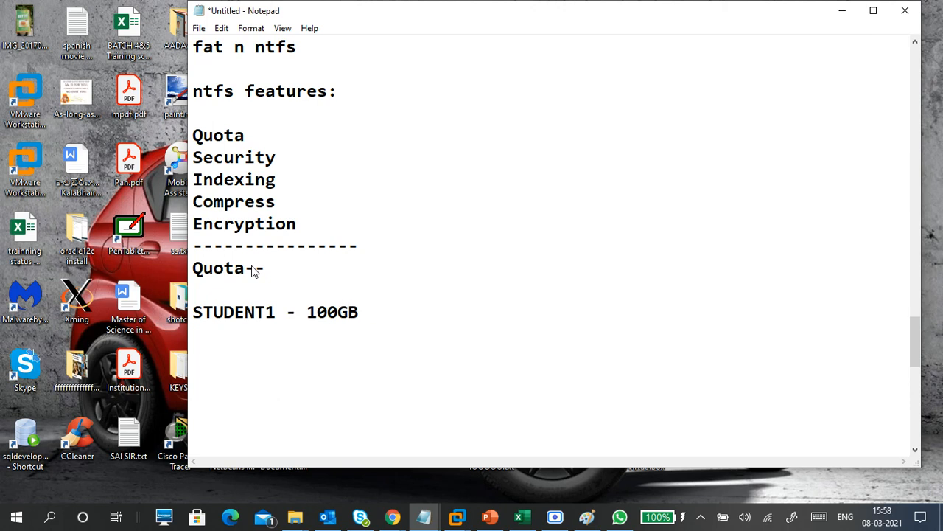
{"action": "key", "text": "Down"}
Add the quota entry "STUDENT2 - 20GB" on the line below STUDENT1.
{"action": "left_click_drag", "start_coordinate": [307, 312], "coordinate": [362, 310]}
{"action": "left_click", "coordinate": [348, 336]}
{"action": "type", "text": "STUDENT"}
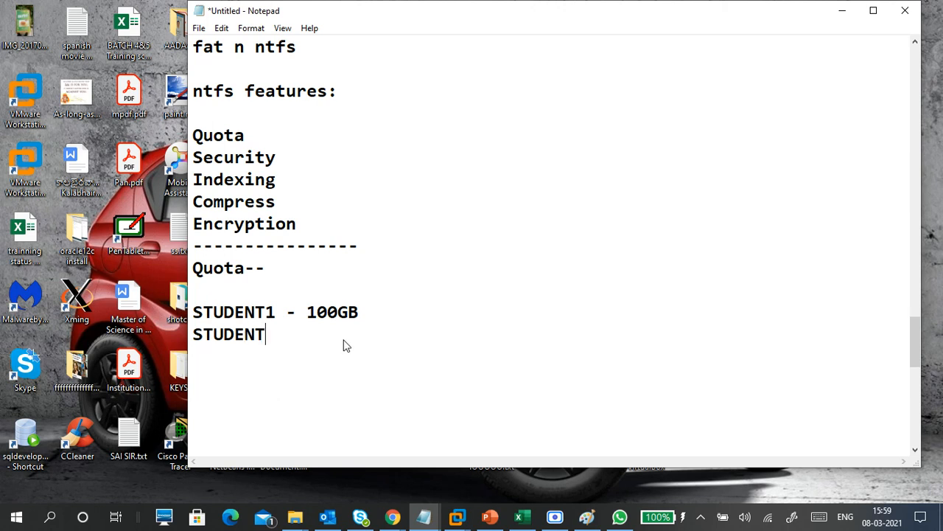
{"action": "type", "text": "2 - 20GB"}
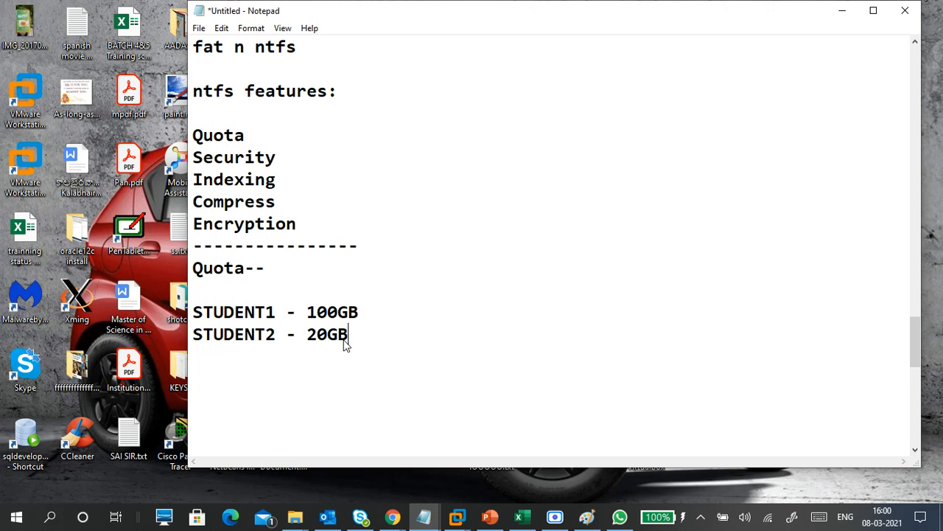
Change the quota examples to 10GB for STUDENT1 and 2GB for STUDENT2.
{"action": "key", "text": "Up"}
{"action": "key", "text": "Left"}
{"action": "key", "text": "BackSpace"}
{"action": "key", "text": "Down"}
{"action": "key", "text": "BackSpace"}
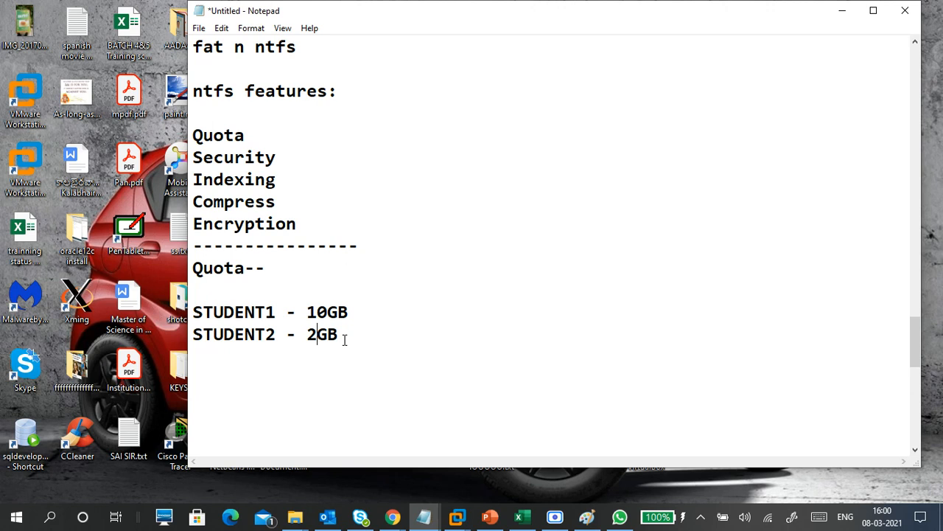
End the quota section with a dashed line below the STUDENT2 entry.
{"action": "key", "text": "Right"}
{"action": "key", "text": "Right"}
{"action": "key", "text": "Return"}
{"action": "type", "text": "------------"}
Switch to the Windows 10 virtual machine, close the New Volume (F:) properties and File Explorer, and minimize Disk Management.
{"action": "left_click", "coordinate": [457, 517]}
{"action": "left_click", "coordinate": [522, 435]}
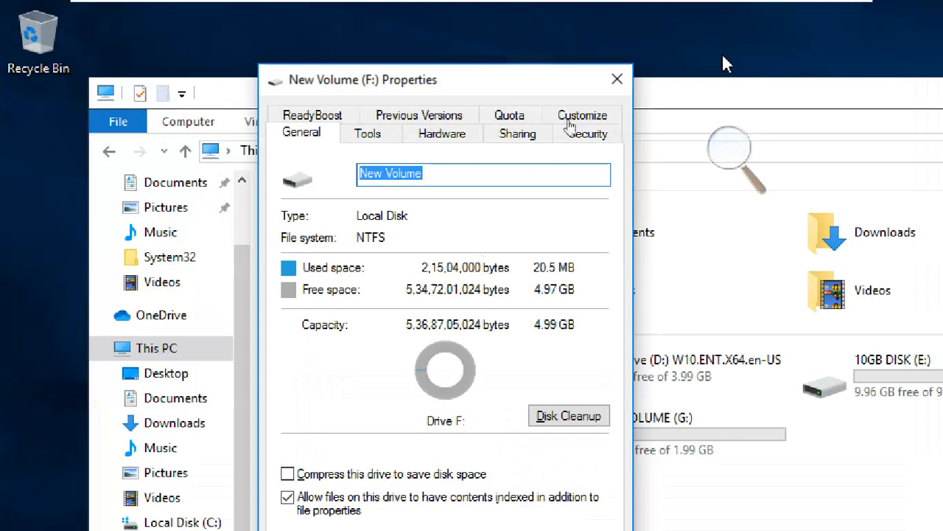
{"action": "left_click", "coordinate": [617, 79]}
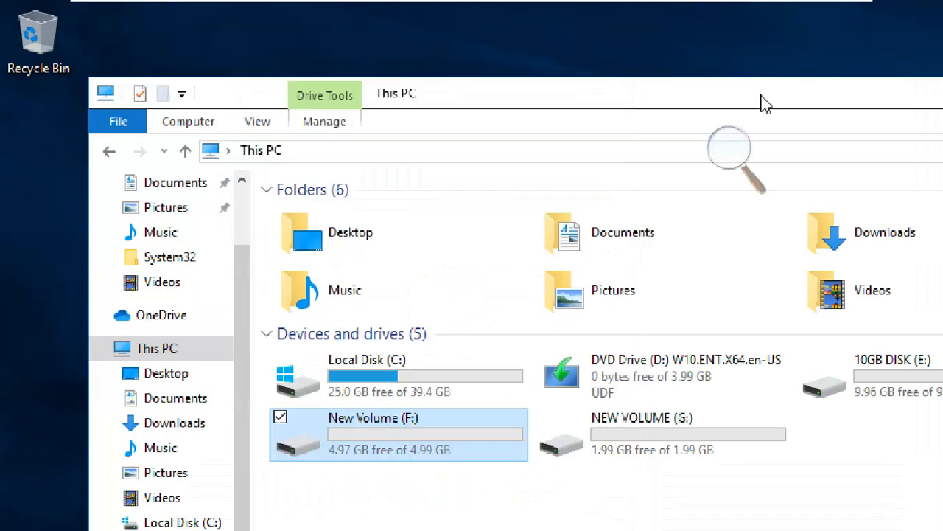
{"action": "left_click", "coordinate": [938, 83]}
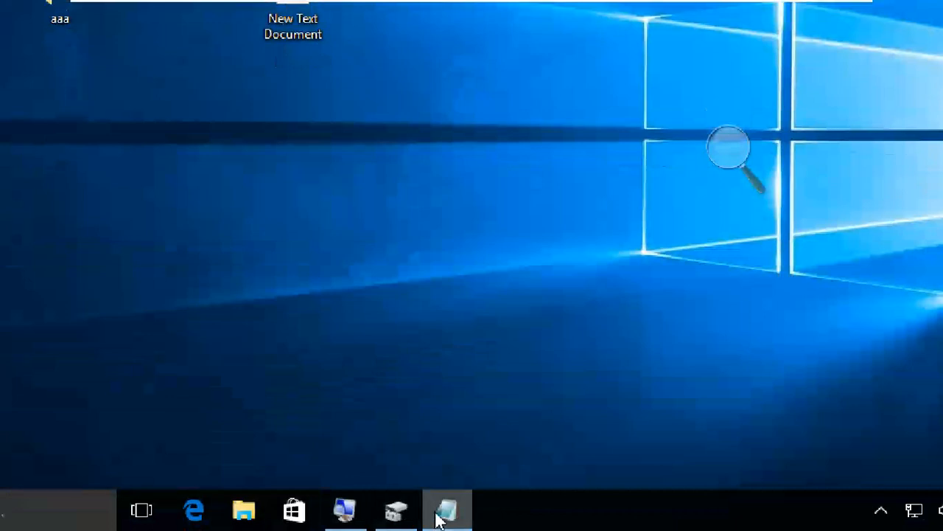
{"action": "left_click", "coordinate": [410, 510]}
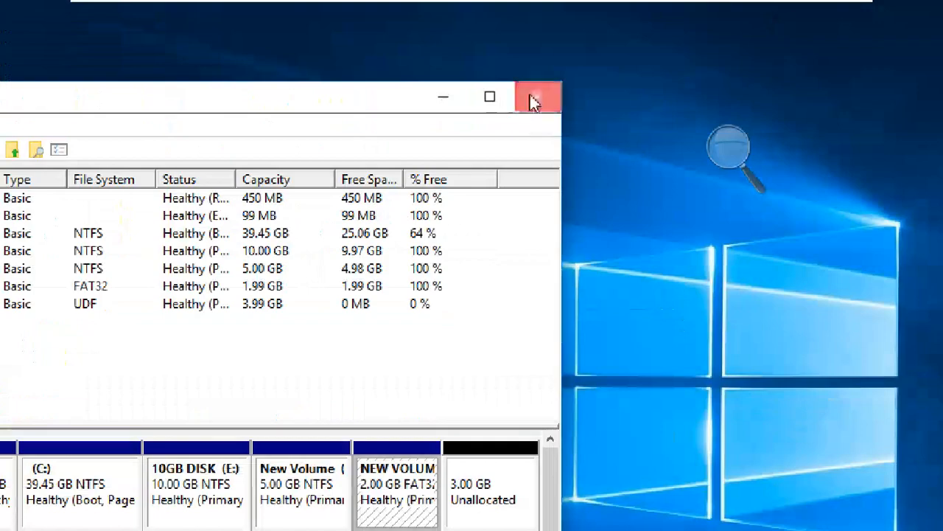
{"action": "left_click", "coordinate": [534, 102]}
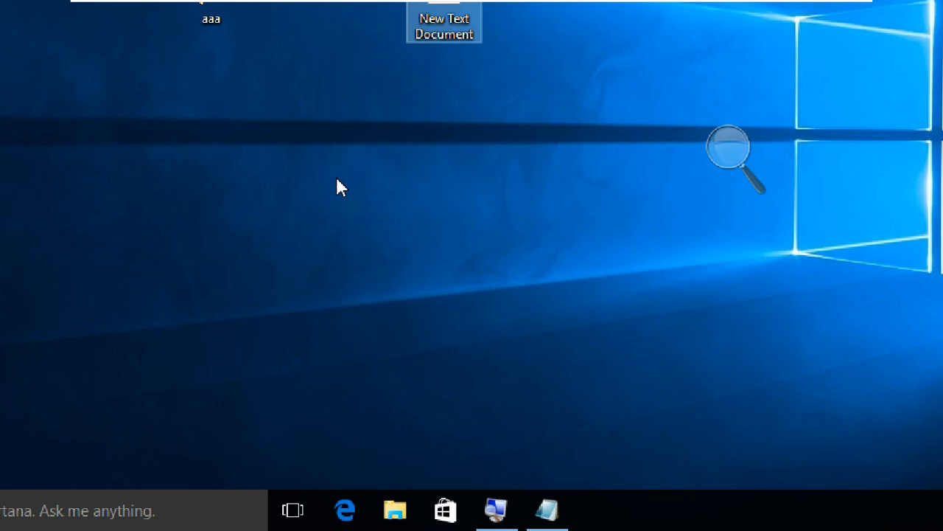
Open a new File Explorer window, show This PC, and select the 10GB DISK (E:) drive.
{"action": "key", "text": "super+e"}
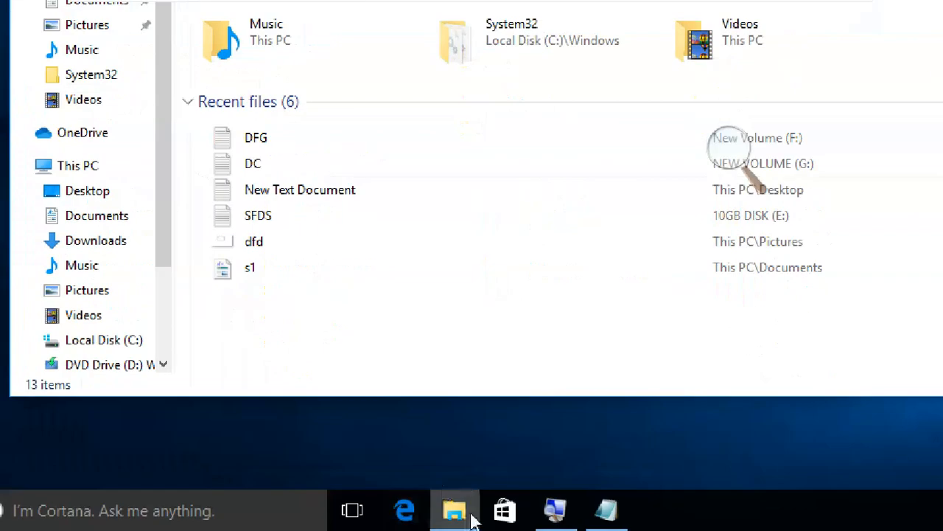
{"action": "mouse_move", "coordinate": [474, 516]}
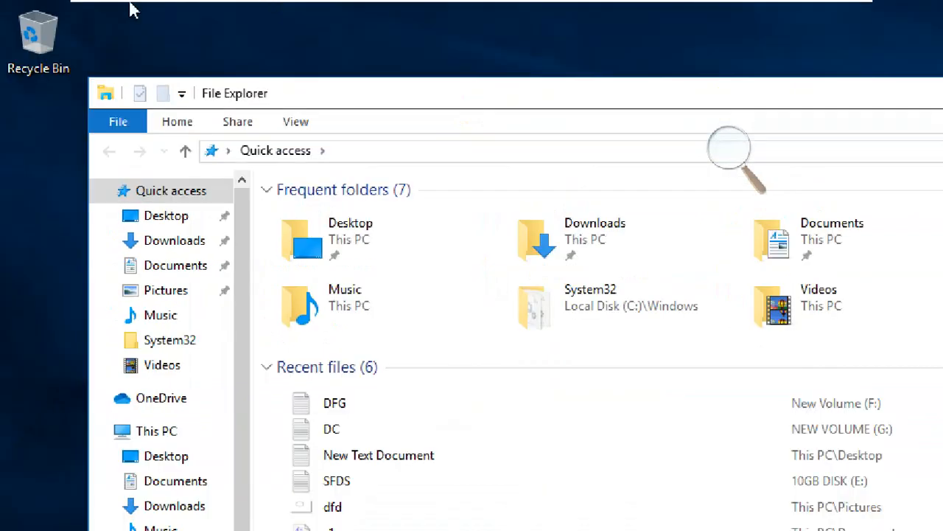
{"action": "left_click_drag", "start_coordinate": [335, 101], "coordinate": [290, 38]}
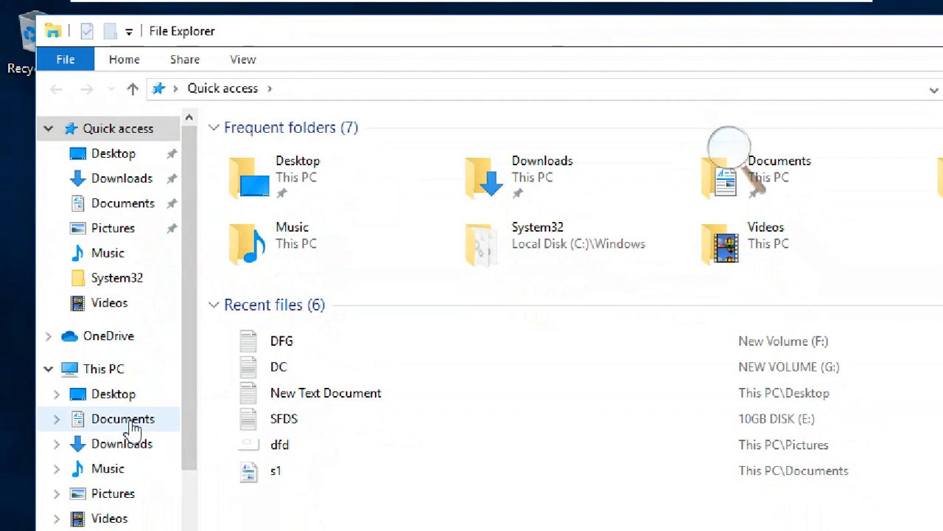
{"action": "left_click", "coordinate": [120, 370]}
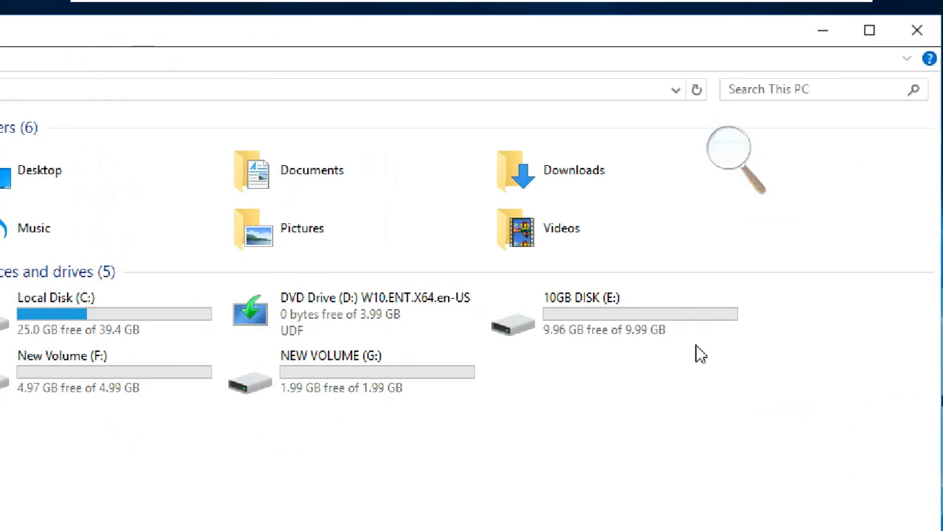
{"action": "left_click", "coordinate": [609, 313]}
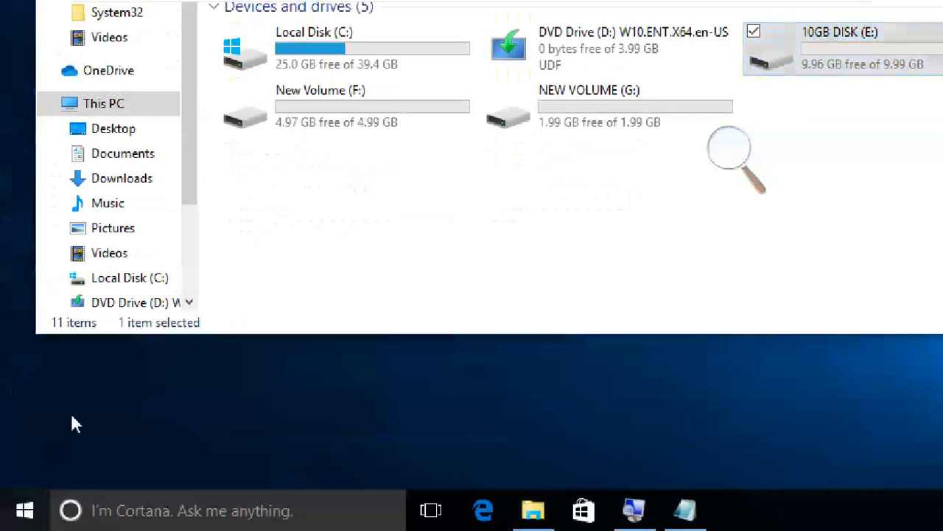
Check which account is signed in to Windows and reselect the 10GB DISK (E:) drive.
{"action": "left_click", "coordinate": [24, 510]}
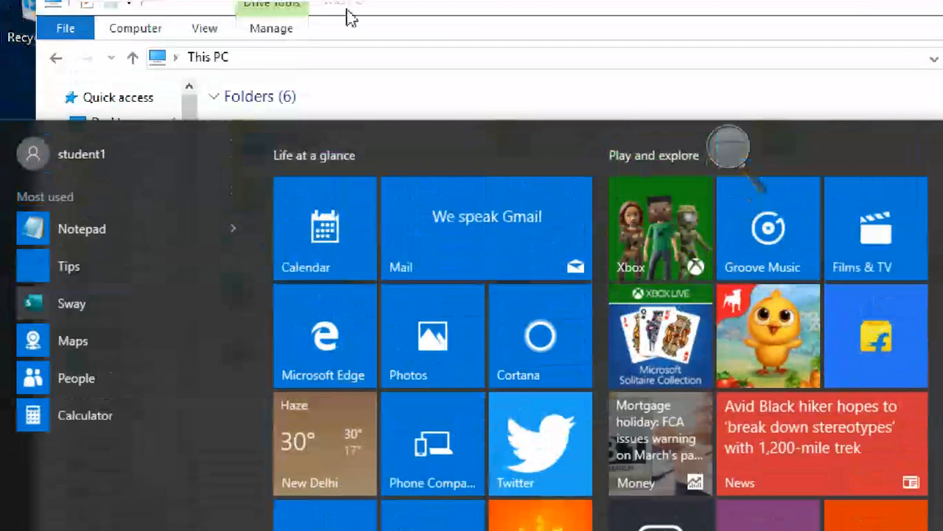
{"action": "left_click", "coordinate": [475, 11]}
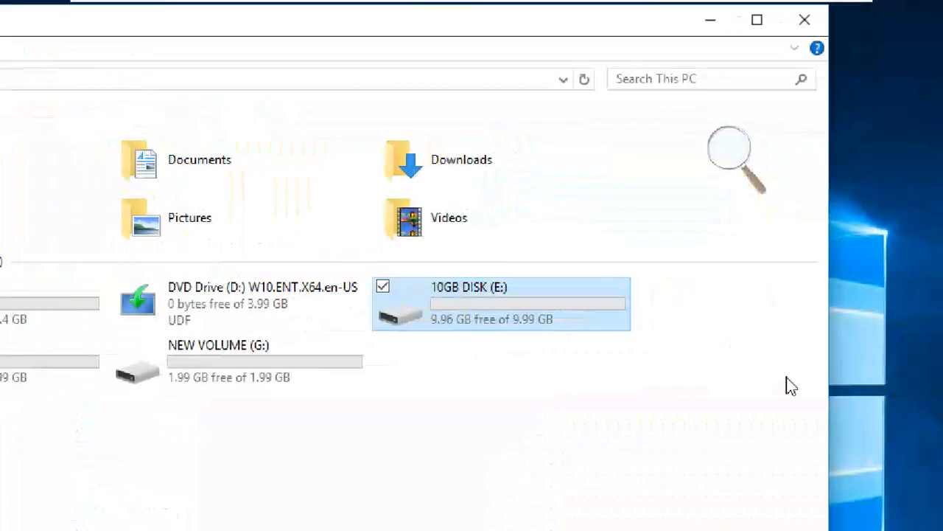
{"action": "left_click", "coordinate": [547, 398]}
{"action": "left_click", "coordinate": [477, 283]}
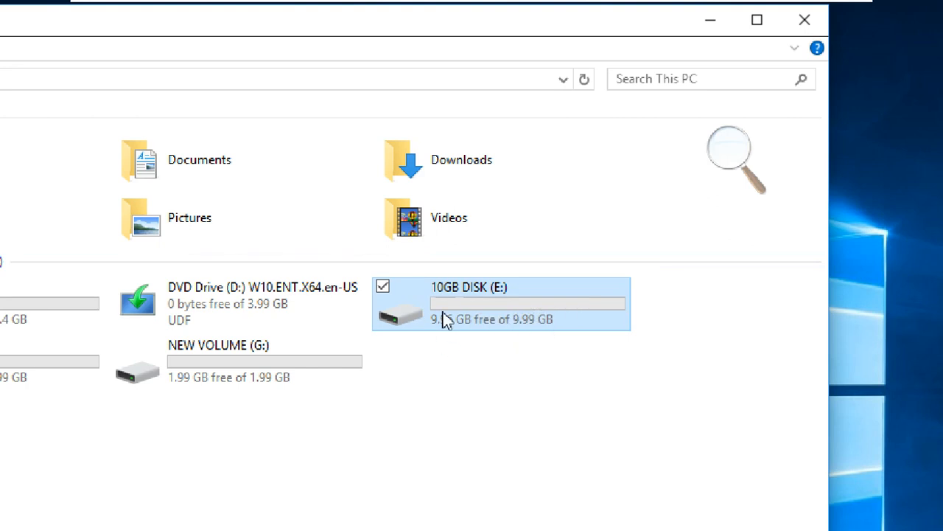
View the contents of the 10GB DISK (E:) drive and return to This PC, keeping the drive's name.
{"action": "mouse_move", "coordinate": [453, 289]}
{"action": "double_click", "coordinate": [488, 322]}
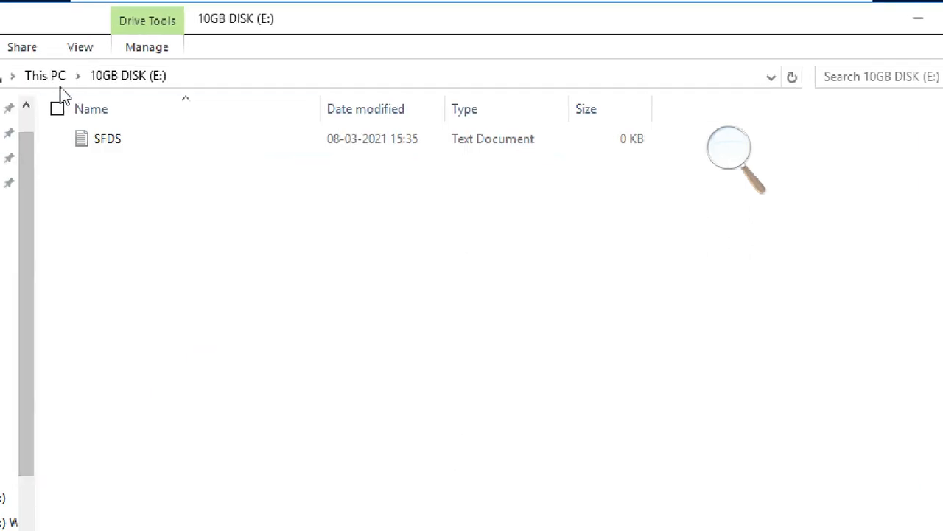
{"action": "left_click", "coordinate": [62, 81]}
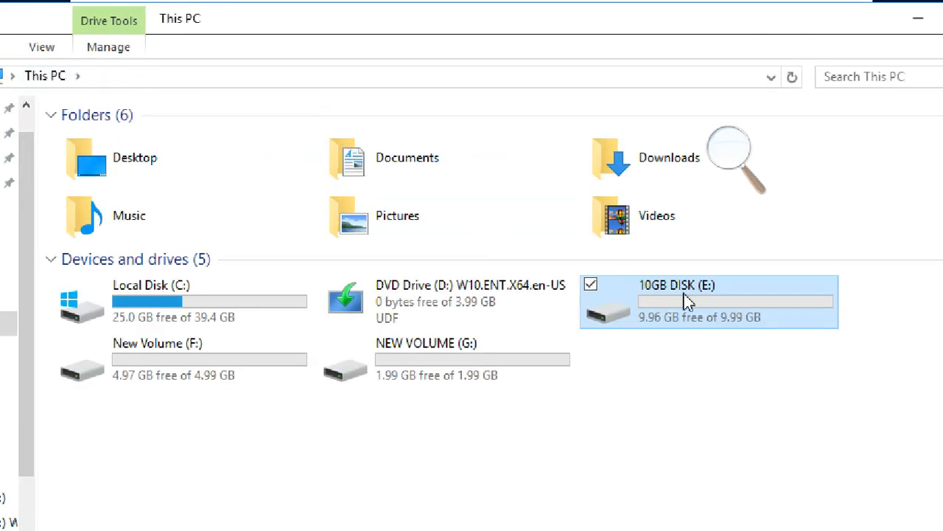
{"action": "mouse_move", "coordinate": [686, 302]}
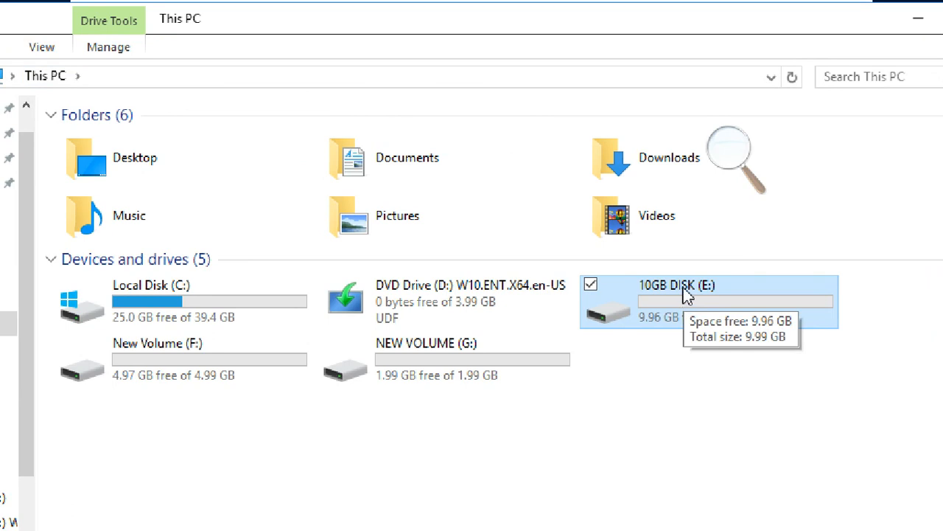
{"action": "left_click", "coordinate": [685, 294]}
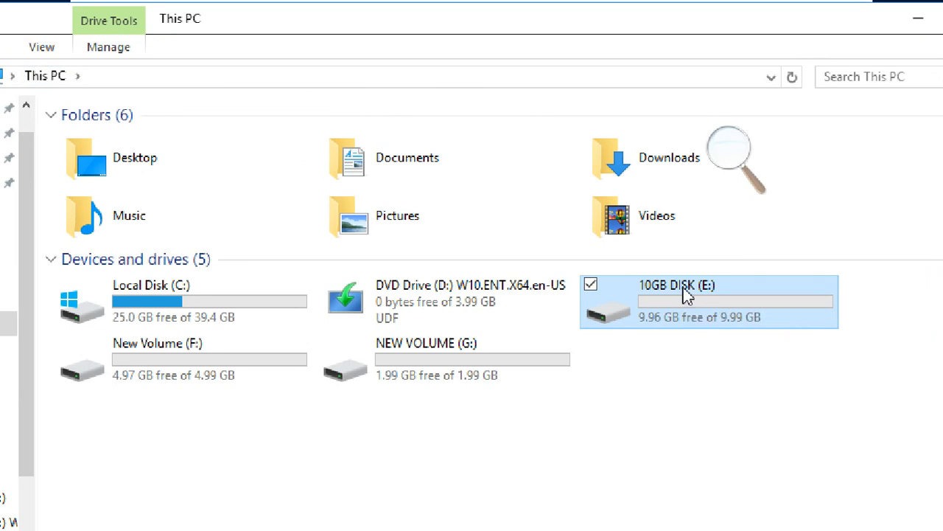
{"action": "left_click", "coordinate": [616, 301]}
Open the properties of the 10GB DISK (E:) drive and show its quota settings.
{"action": "right_click", "coordinate": [619, 291]}
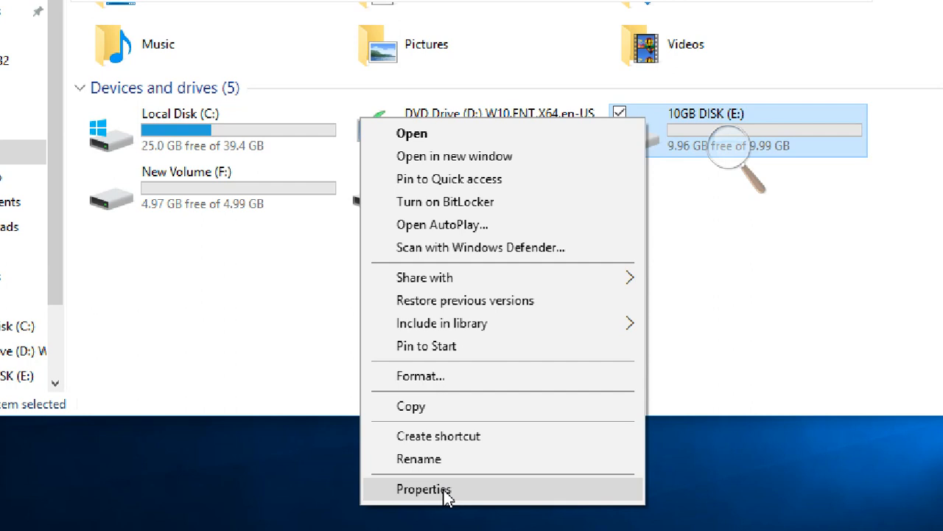
{"action": "left_click", "coordinate": [446, 490]}
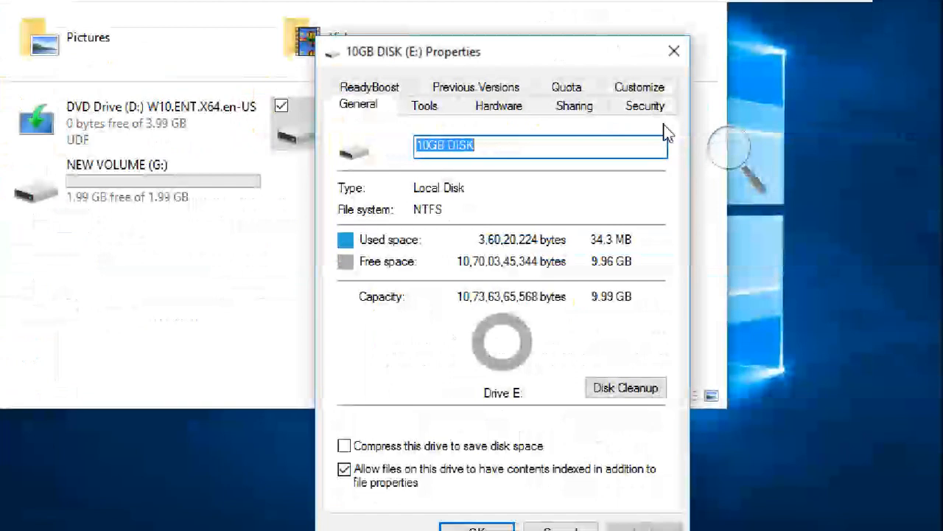
{"action": "left_click", "coordinate": [569, 88]}
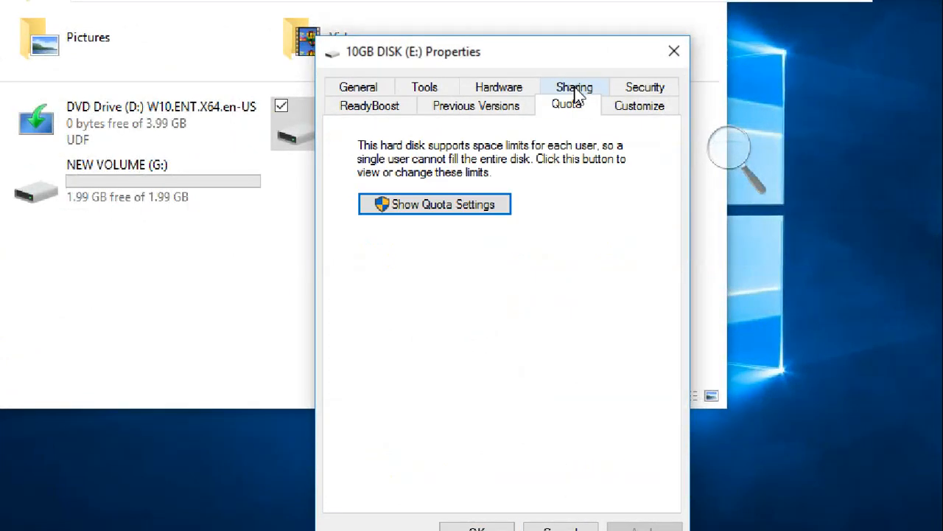
{"action": "left_click", "coordinate": [458, 210]}
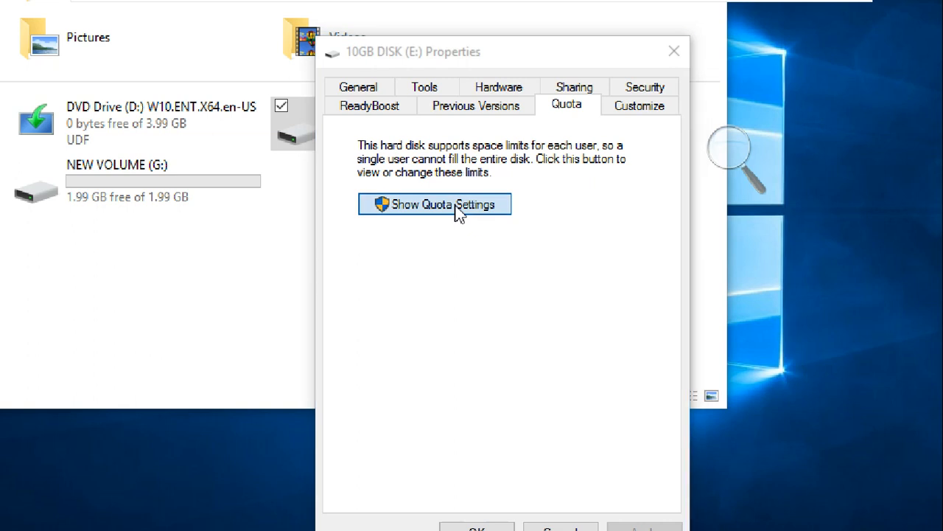
{"action": "left_click_drag", "start_coordinate": [464, 107], "coordinate": [383, 30]}
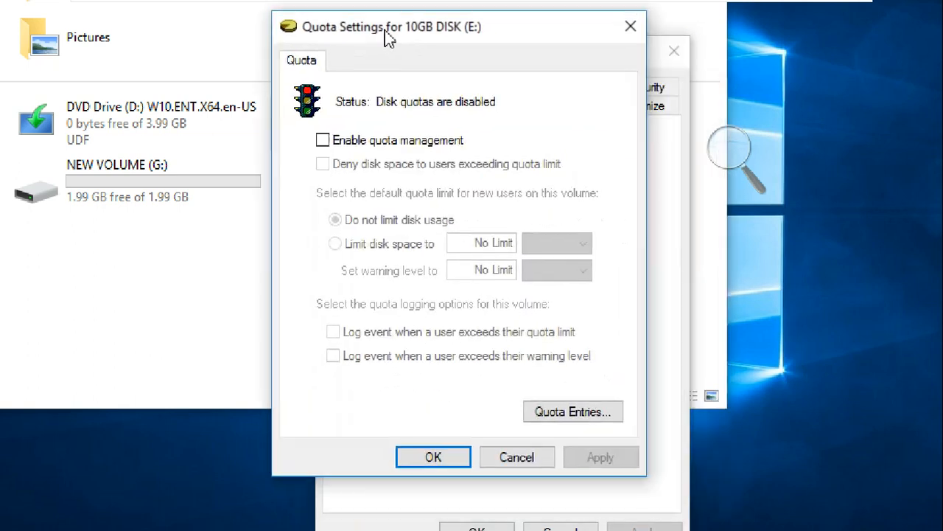
Enable quota management on 10GB DISK (E:), deny space to users exceeding their limit, and log both quota limit and warning level events.
{"action": "left_click", "coordinate": [401, 141]}
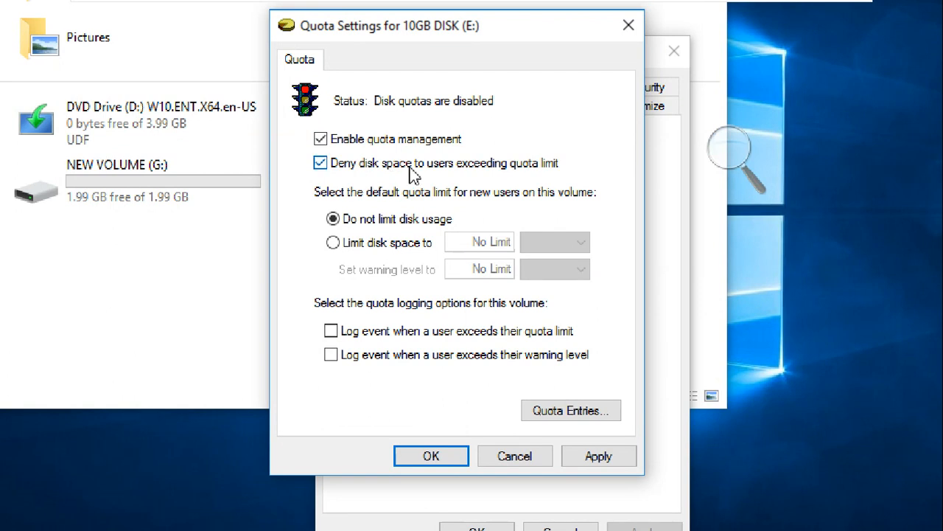
{"action": "left_click", "coordinate": [728, 150]}
{"action": "left_click", "coordinate": [750, 159]}
{"action": "left_click", "coordinate": [752, 160]}
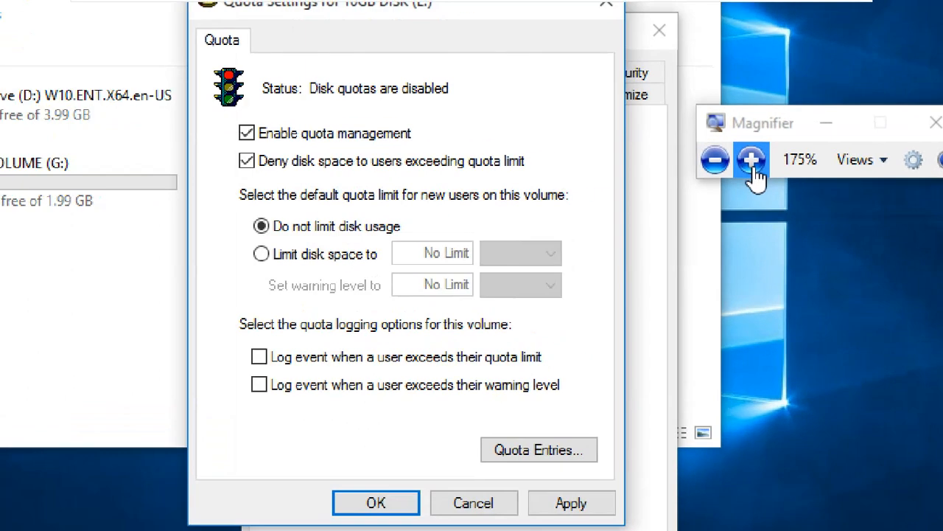
{"action": "left_click", "coordinate": [306, 358]}
{"action": "left_click", "coordinate": [314, 388]}
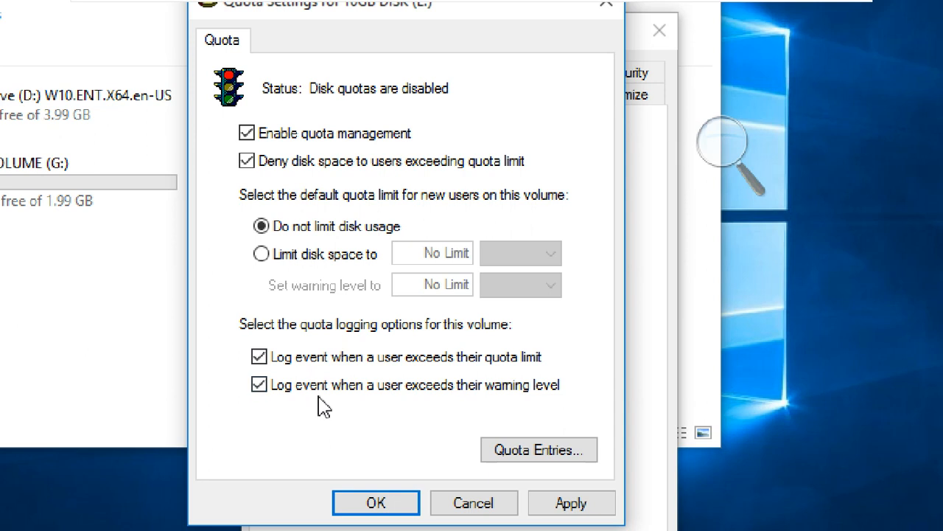
Turn quota management, disk space denial and both event logging options off and back on for 10GB DISK (E:).
{"action": "left_click", "coordinate": [319, 386]}
{"action": "left_click", "coordinate": [322, 358]}
{"action": "left_click", "coordinate": [318, 386]}
{"action": "left_click", "coordinate": [318, 358]}
{"action": "left_click", "coordinate": [281, 140]}
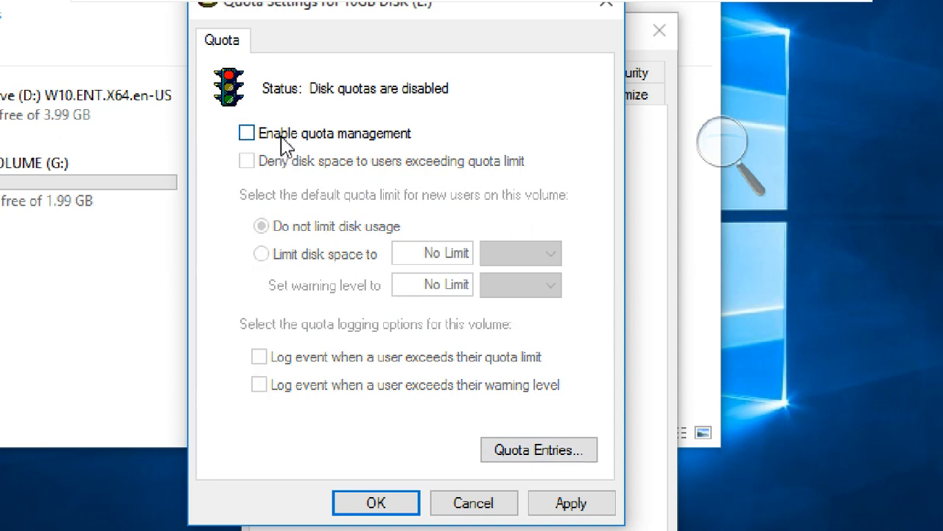
{"action": "left_click", "coordinate": [284, 144]}
{"action": "left_click", "coordinate": [284, 164]}
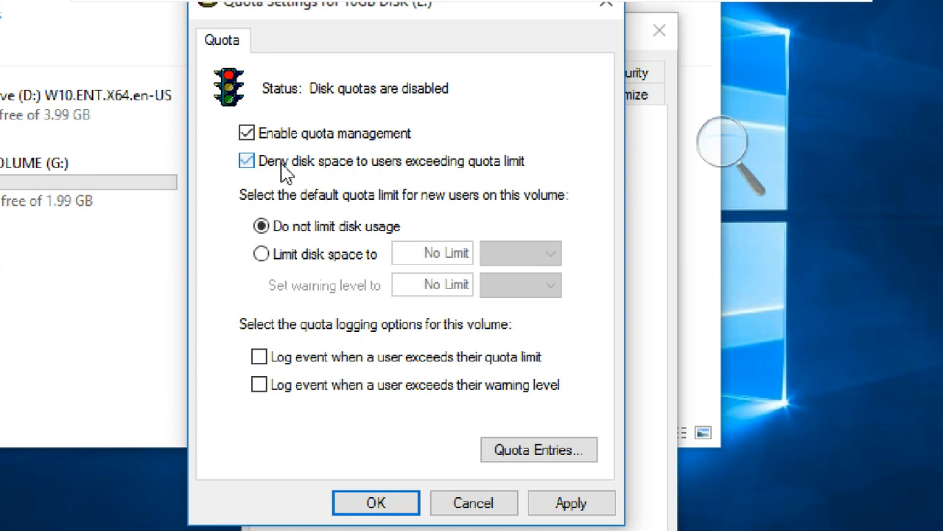
{"action": "left_click", "coordinate": [327, 361]}
{"action": "left_click", "coordinate": [331, 387]}
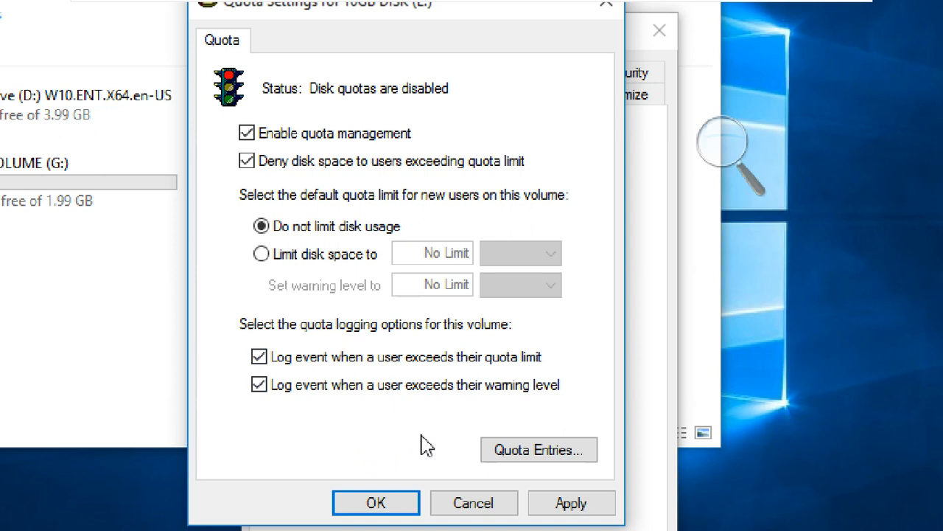
Start a new quota entry for 10GB DISK (E:), enter STUDENT2 as the user, and check the name.
{"action": "left_click", "coordinate": [532, 452]}
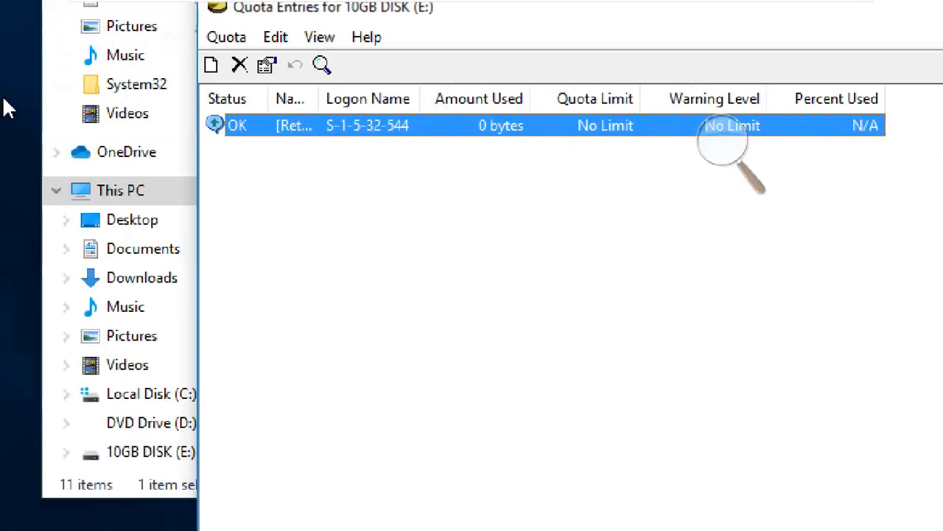
{"action": "left_click", "coordinate": [212, 68]}
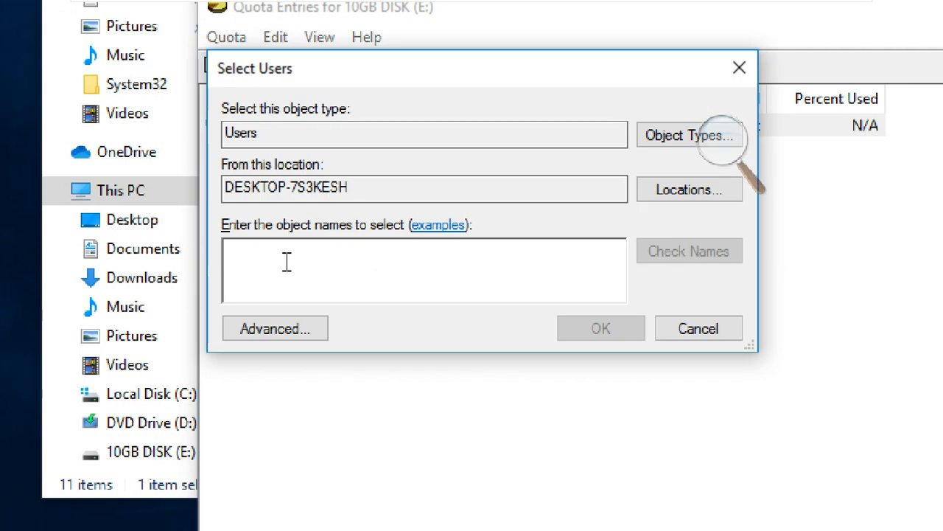
{"action": "type", "text": "STU"}
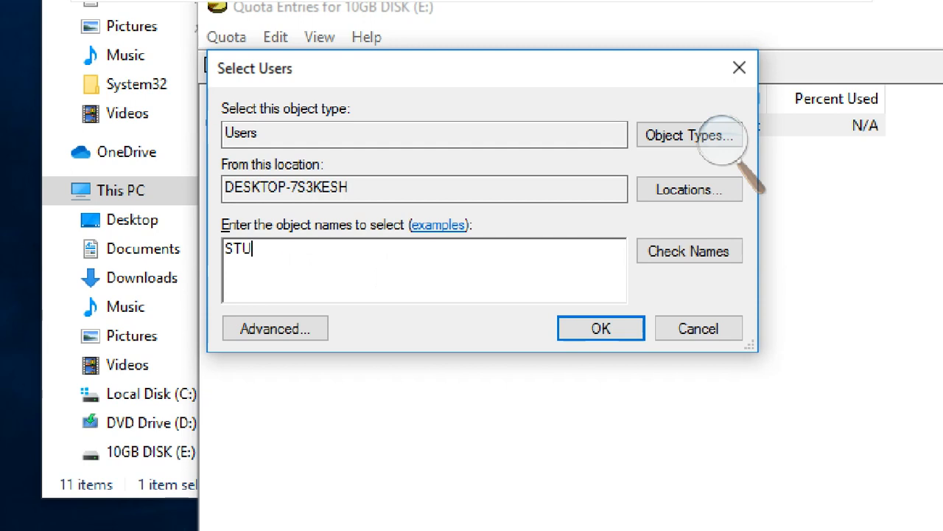
{"action": "type", "text": "DENT2"}
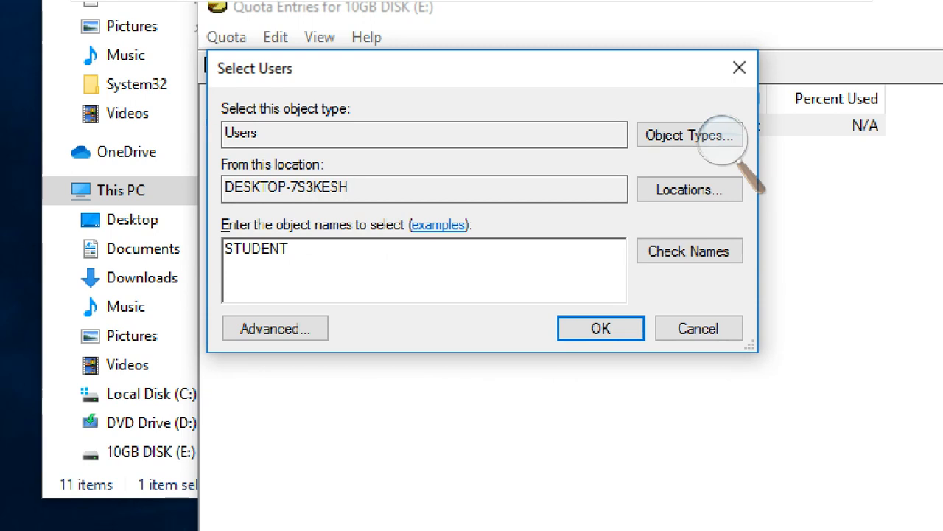
{"action": "left_click", "coordinate": [654, 253]}
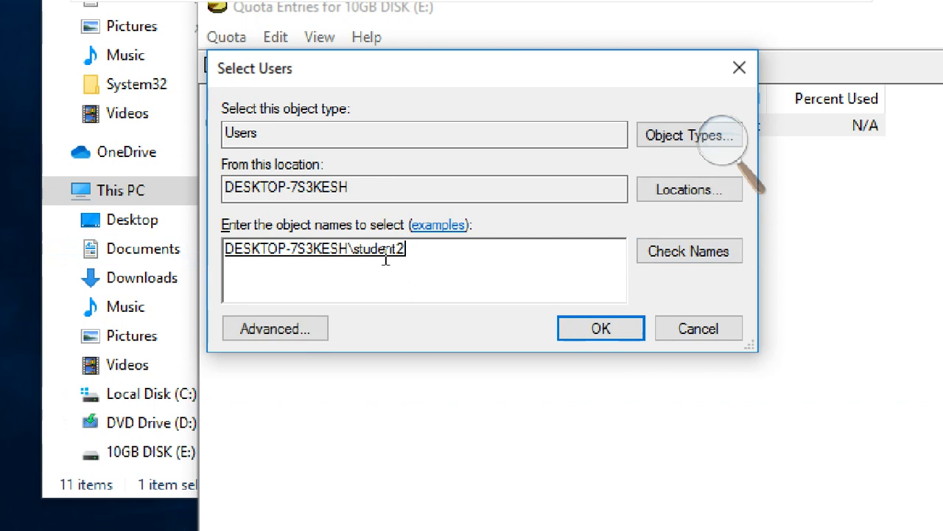
Clear the entered user name and choose student2 through the advanced user search for the new quota entry.
{"action": "left_click_drag", "start_coordinate": [472, 243], "coordinate": [178, 248]}
{"action": "key", "text": "BackSpace"}
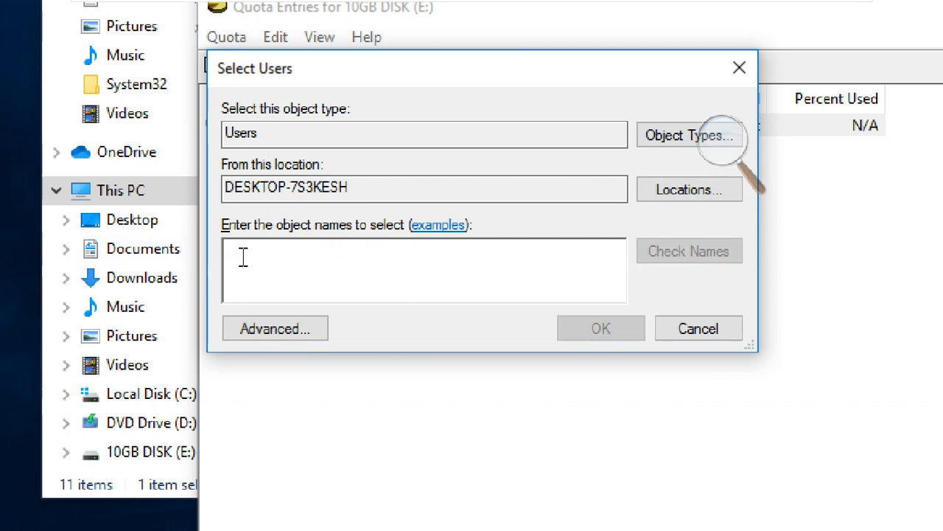
{"action": "left_click", "coordinate": [311, 331]}
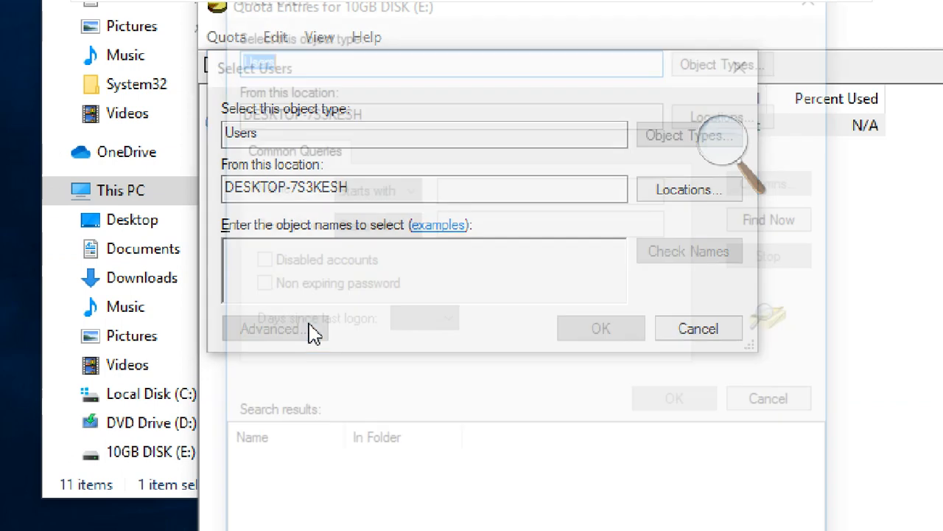
{"action": "left_click", "coordinate": [813, 215]}
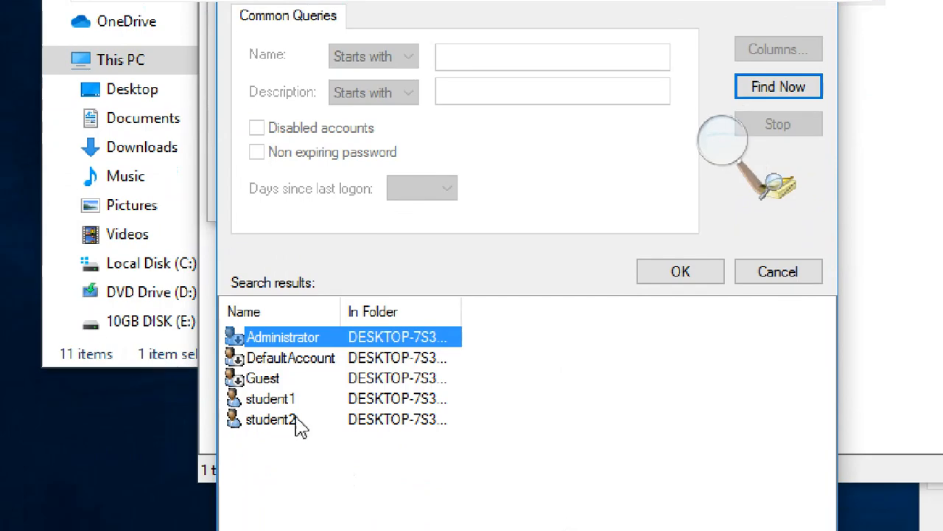
{"action": "left_click", "coordinate": [299, 422]}
{"action": "left_click", "coordinate": [665, 274]}
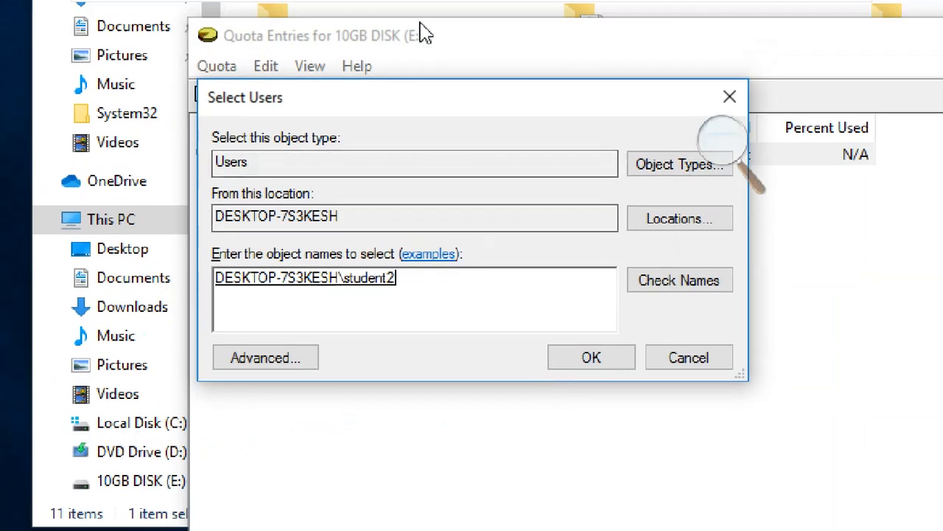
{"action": "left_click", "coordinate": [572, 357]}
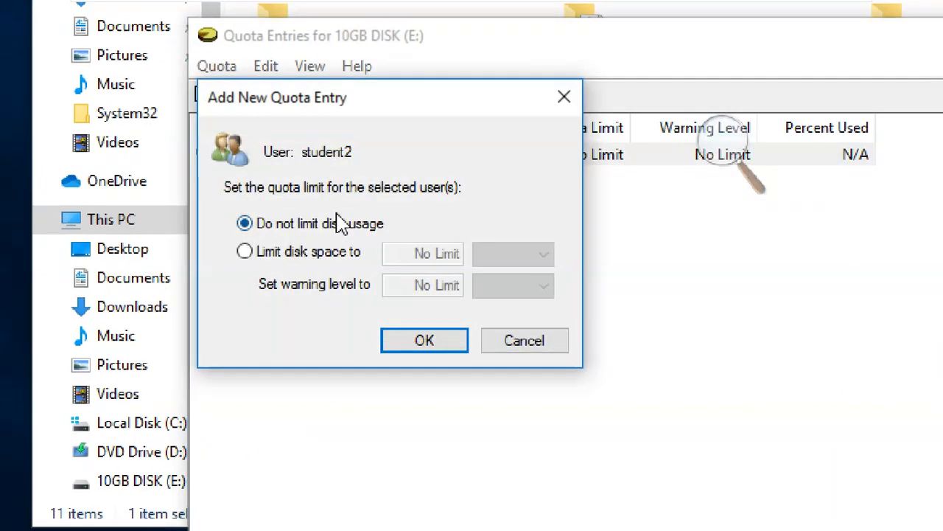
Limit student2's disk space to 2 GB in the new quota entry.
{"action": "left_click", "coordinate": [325, 263]}
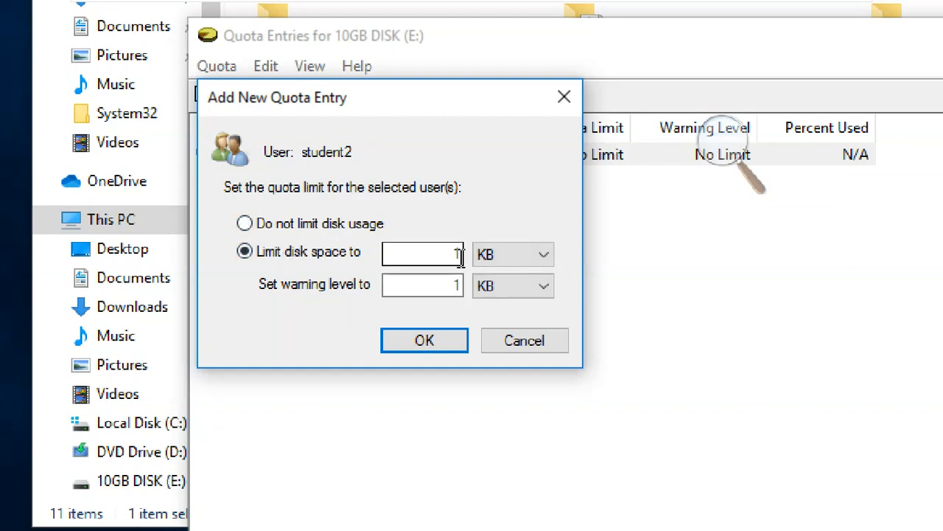
{"action": "left_click", "coordinate": [496, 259]}
{"action": "left_click", "coordinate": [505, 310]}
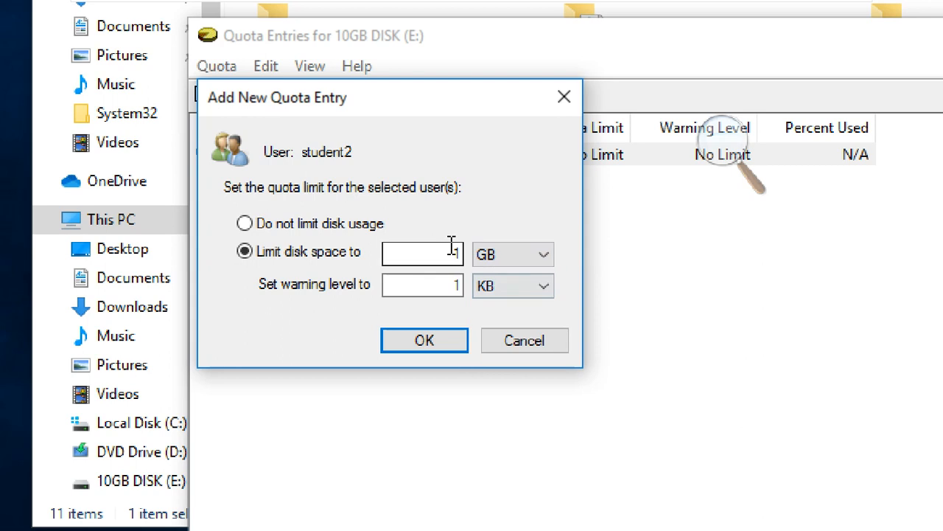
{"action": "left_click_drag", "start_coordinate": [451, 252], "coordinate": [466, 254]}
{"action": "type", "text": "2"}
Set student2's quota warning level to 1.8 GB, and change it to 1.6 GB.
{"action": "left_click", "coordinate": [486, 299]}
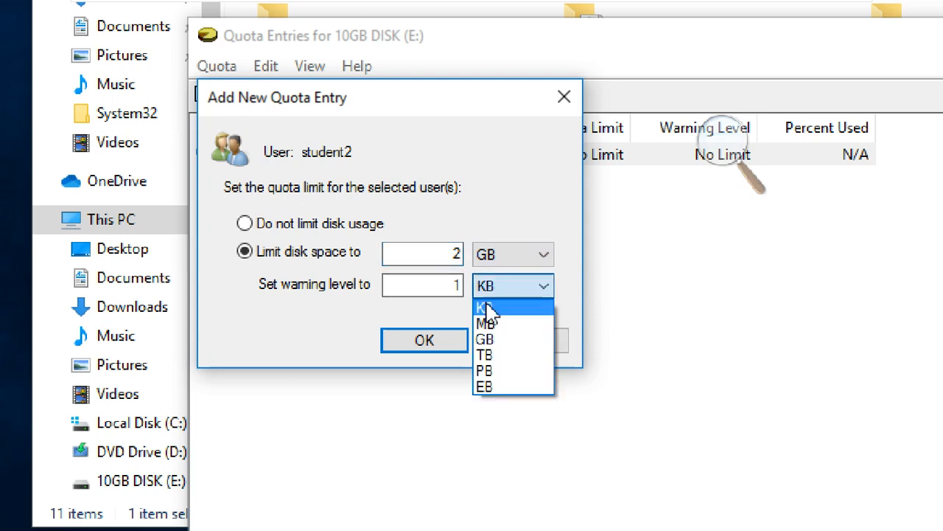
{"action": "left_click", "coordinate": [501, 337]}
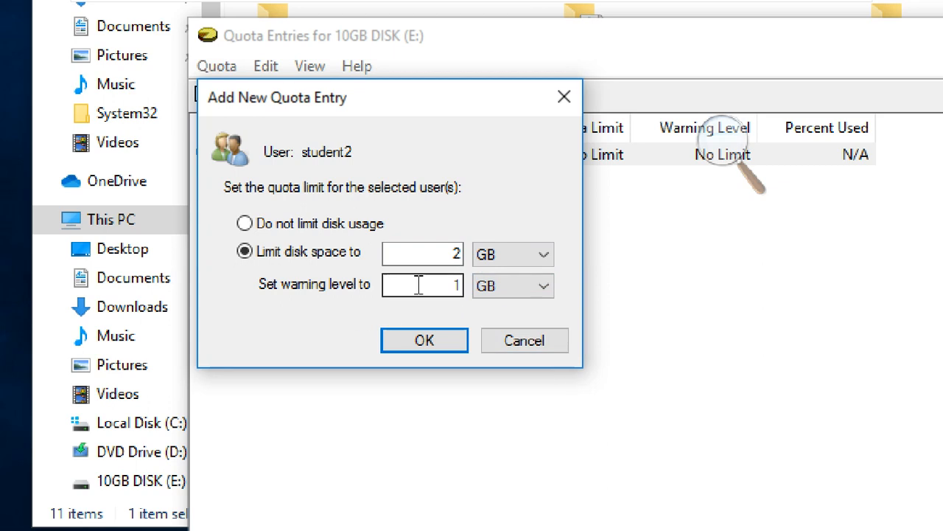
{"action": "left_click_drag", "start_coordinate": [450, 286], "coordinate": [461, 287]}
{"action": "type", "text": "1.8"}
{"action": "left_click_drag", "start_coordinate": [434, 284], "coordinate": [457, 285]}
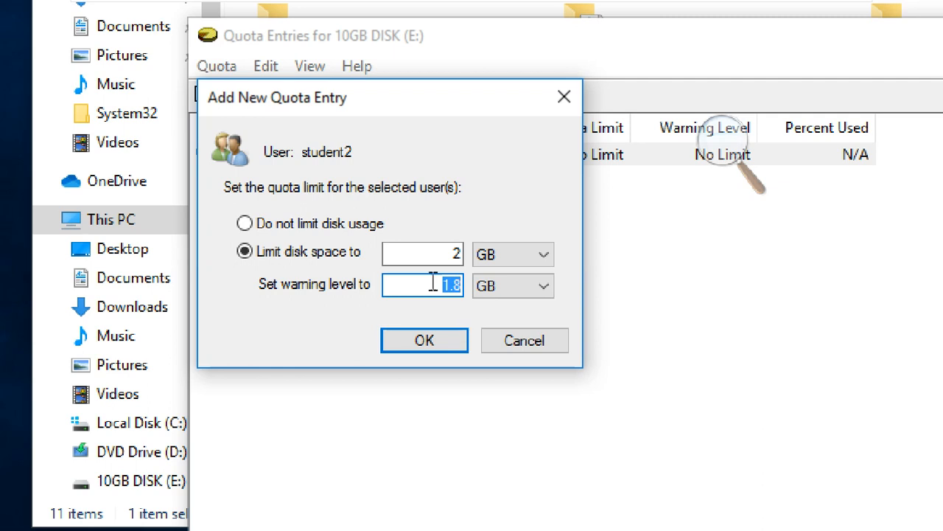
{"action": "left_click_drag", "start_coordinate": [435, 283], "coordinate": [461, 288]}
{"action": "type", "text": "1"}
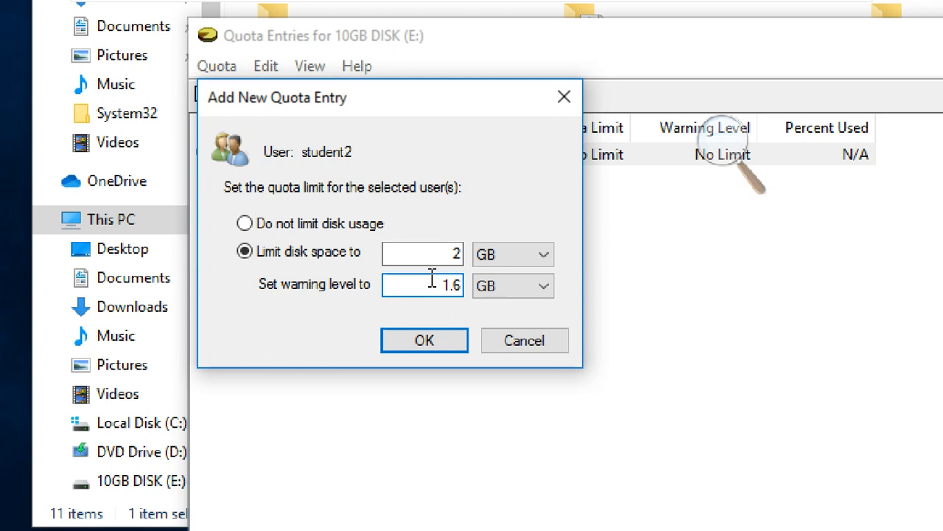
Cancel student2's new quota entry and close the quota windows, the drive properties and File Explorer.
{"action": "double_click", "coordinate": [438, 283]}
{"action": "left_click", "coordinate": [425, 284]}
{"action": "left_click_drag", "start_coordinate": [447, 285], "coordinate": [467, 291]}
{"action": "left_click", "coordinate": [461, 293]}
{"action": "left_click", "coordinate": [536, 342]}
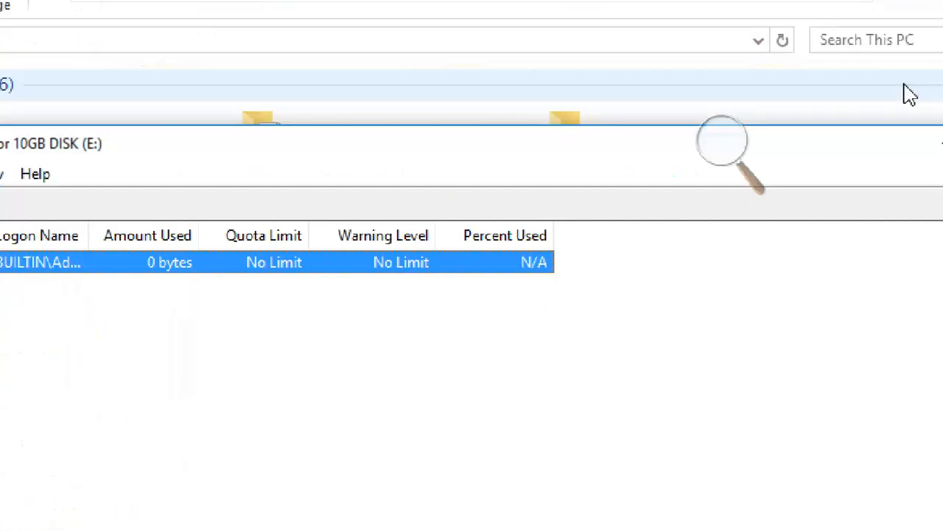
{"action": "left_click", "coordinate": [918, 105]}
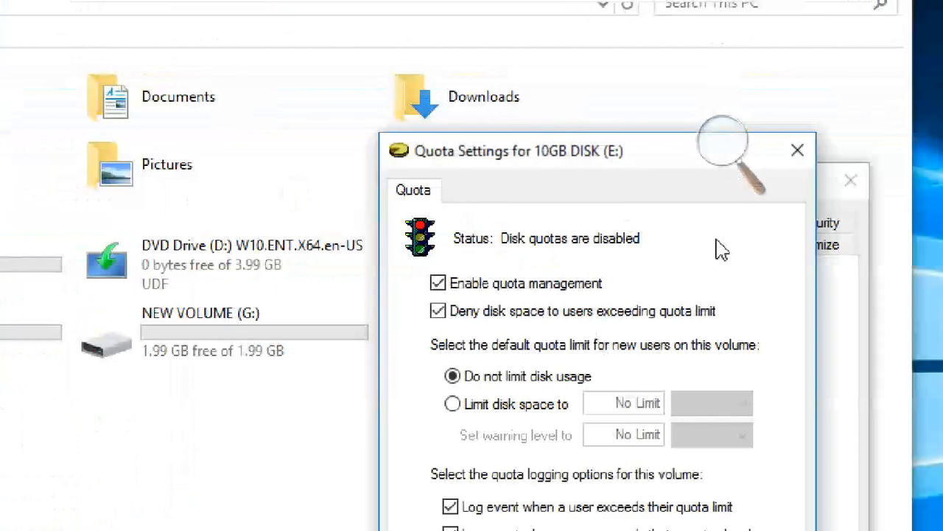
{"action": "left_click", "coordinate": [797, 144]}
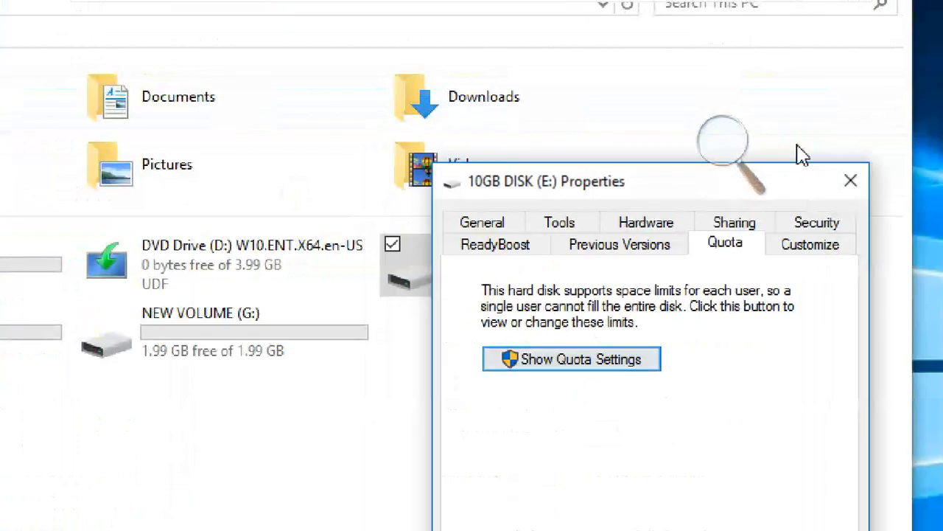
{"action": "left_click", "coordinate": [851, 181]}
{"action": "left_click", "coordinate": [391, 449]}
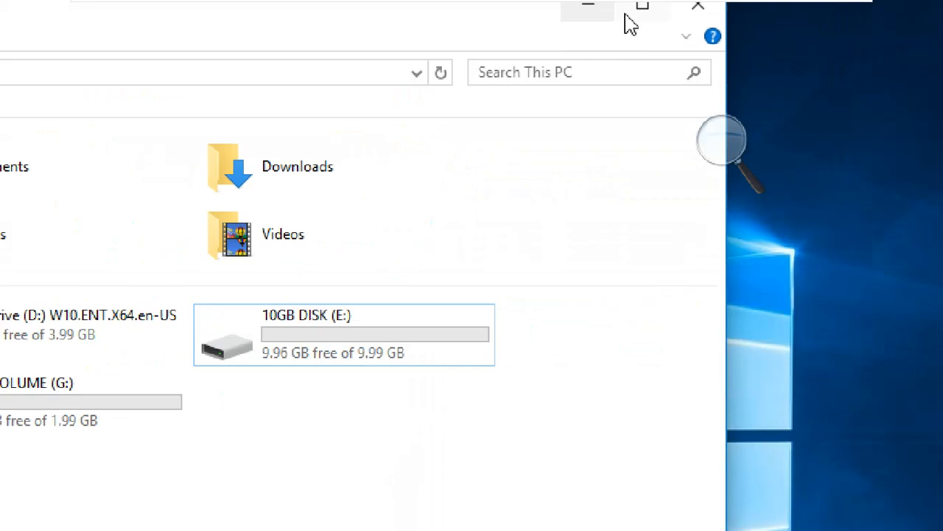
{"action": "left_click", "coordinate": [695, 11]}
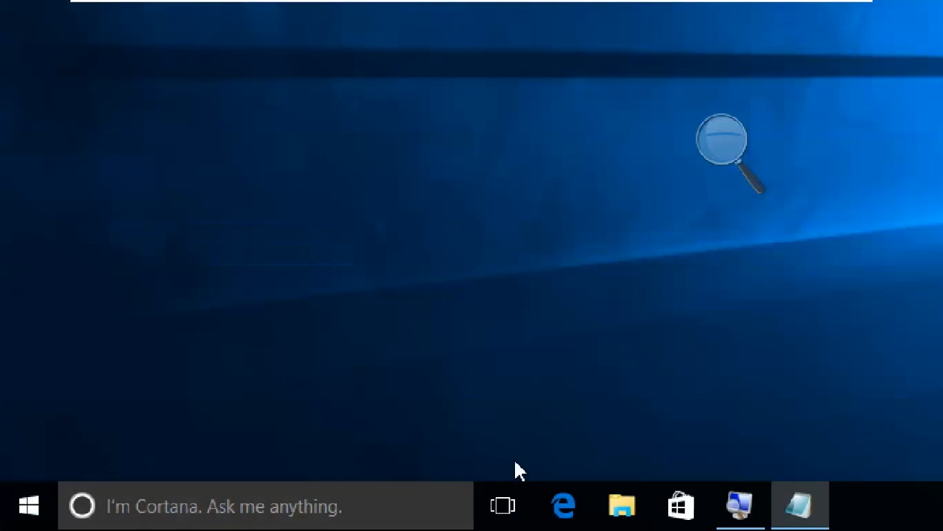
Open the quota settings for 10GB DISK (E:) from the drive's properties in File Explorer.
{"action": "left_click", "coordinate": [623, 507]}
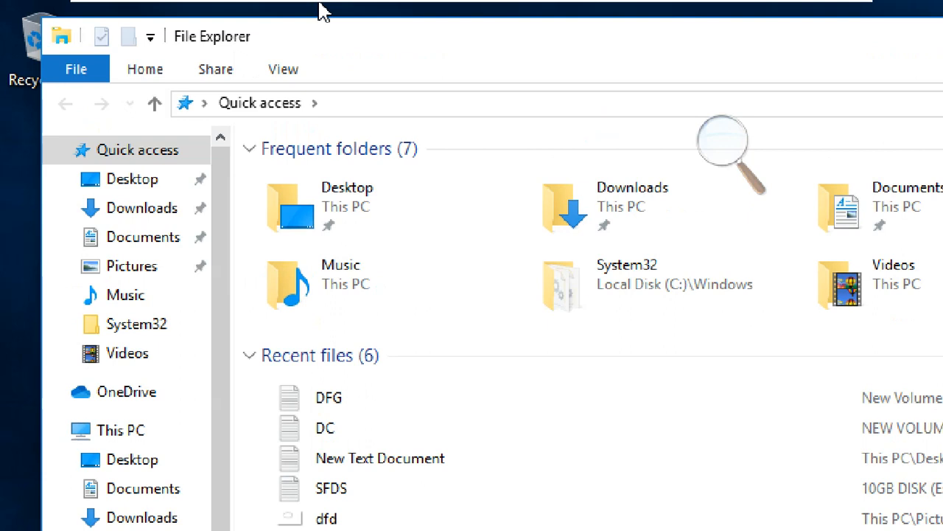
{"action": "left_click", "coordinate": [147, 435]}
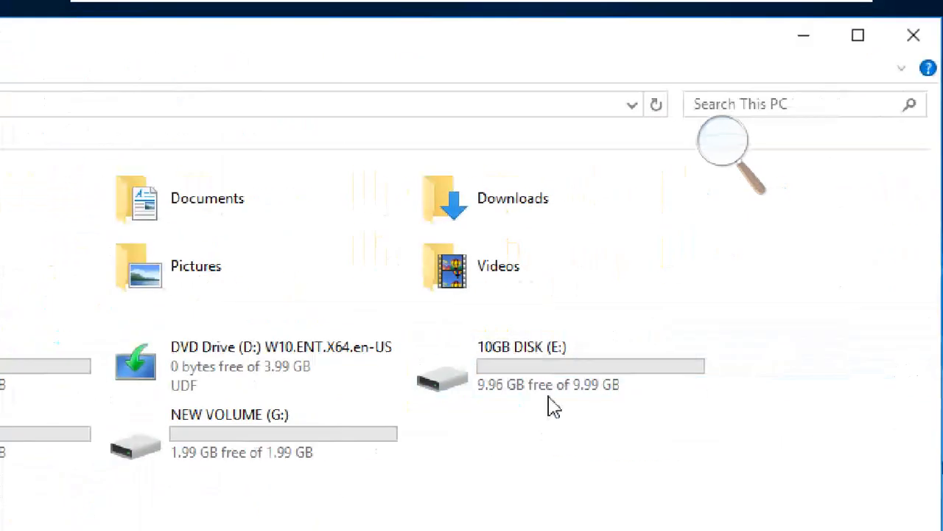
{"action": "left_click", "coordinate": [514, 349]}
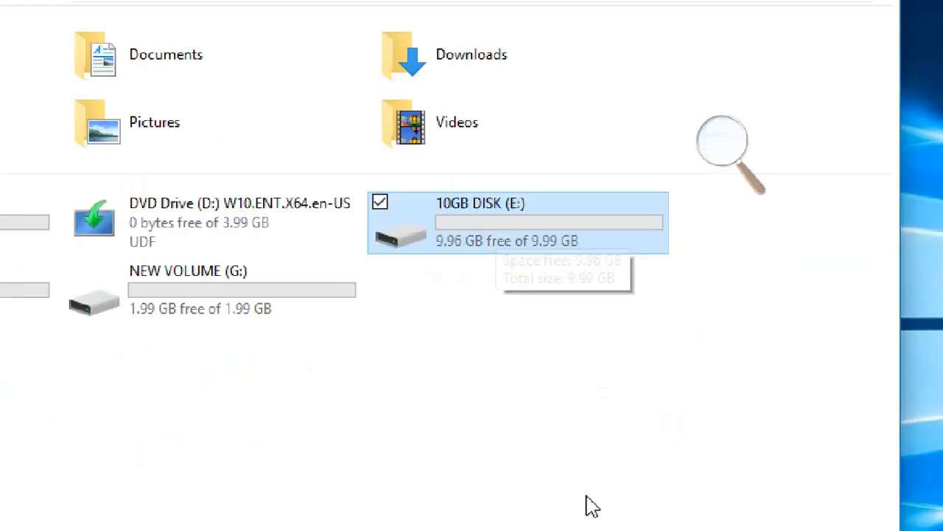
{"action": "right_click", "coordinate": [492, 197]}
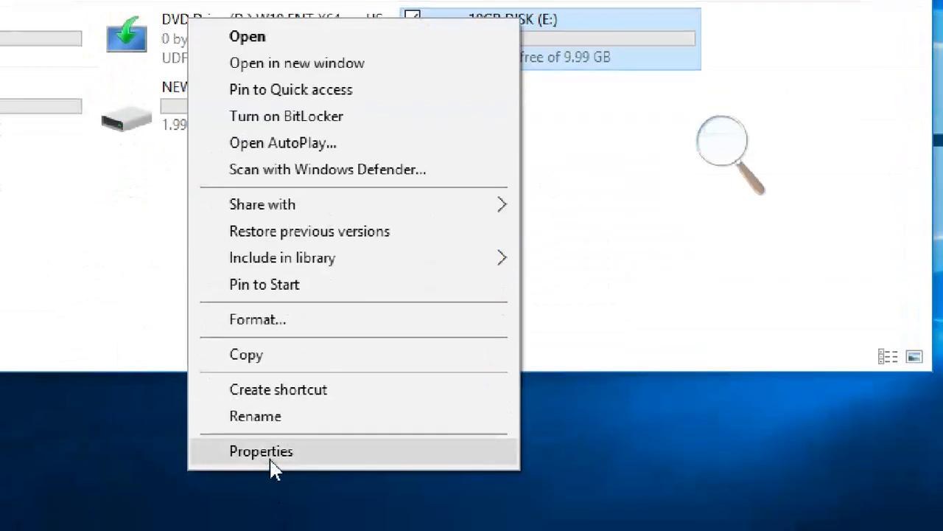
{"action": "left_click", "coordinate": [271, 462]}
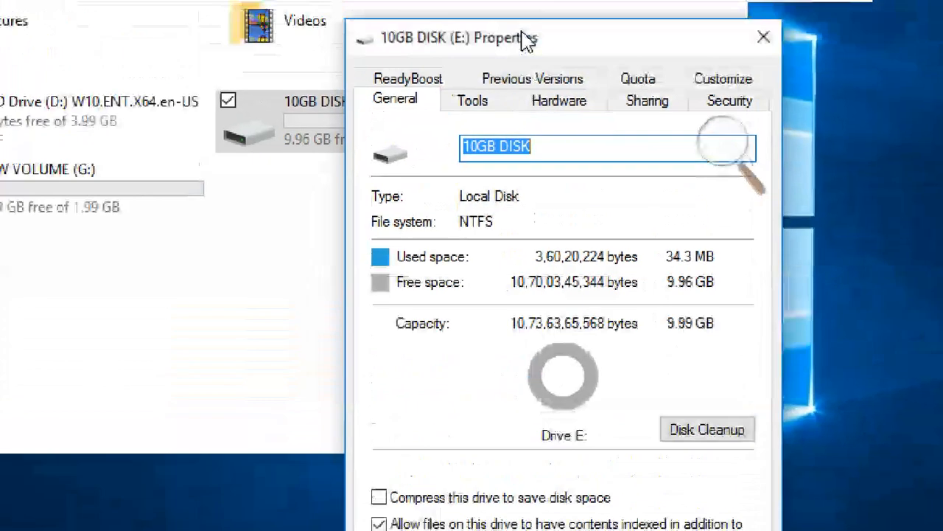
{"action": "left_click", "coordinate": [628, 82]}
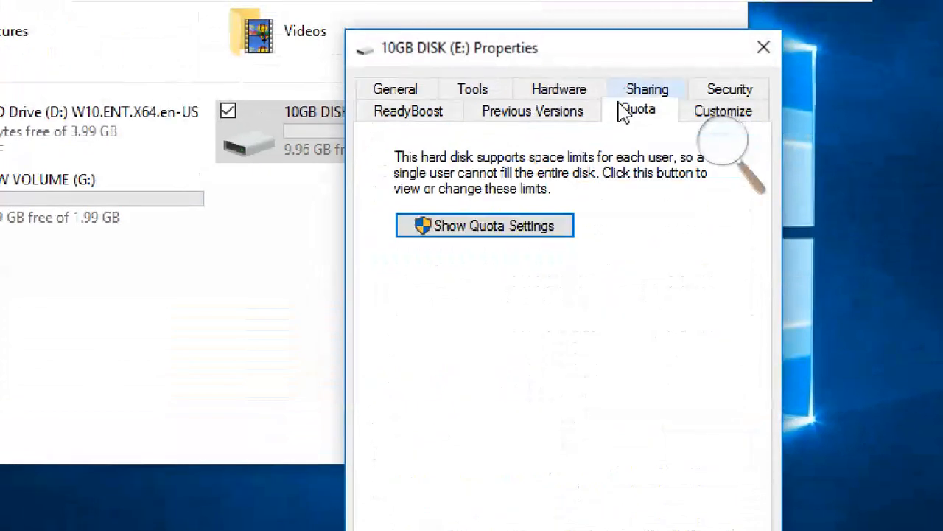
{"action": "left_click", "coordinate": [469, 236]}
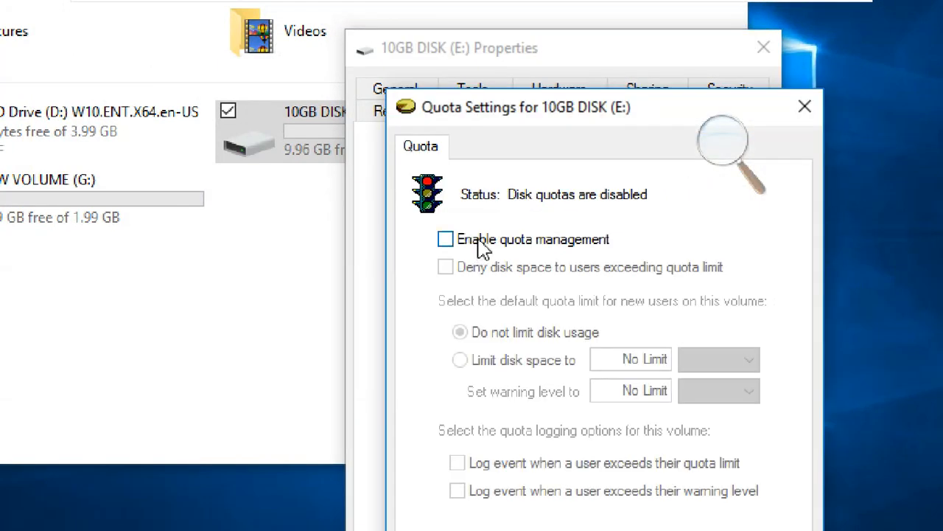
Enable quota management, deny disk space to users exceeding their limit, and log events for exceeding both the quota limit and warning level.
{"action": "left_click", "coordinate": [481, 248]}
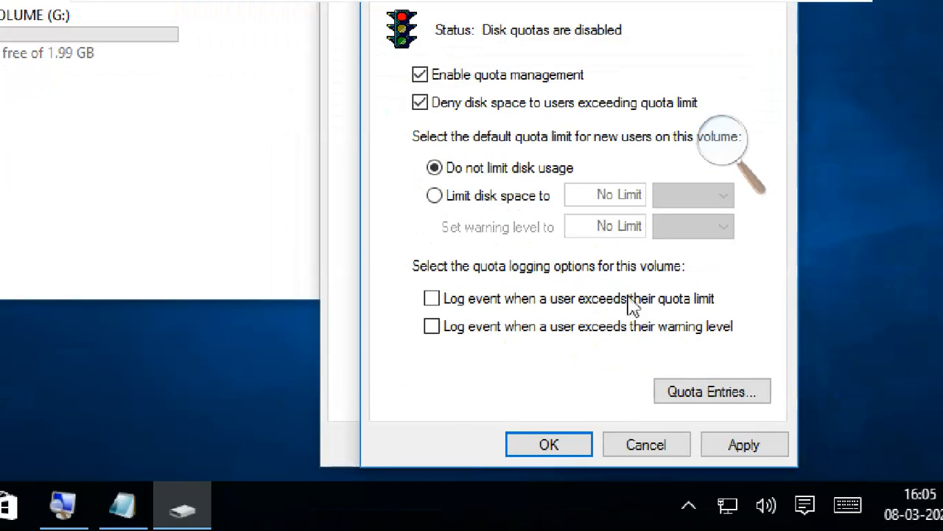
{"action": "left_click", "coordinate": [548, 298]}
{"action": "left_click", "coordinate": [559, 335]}
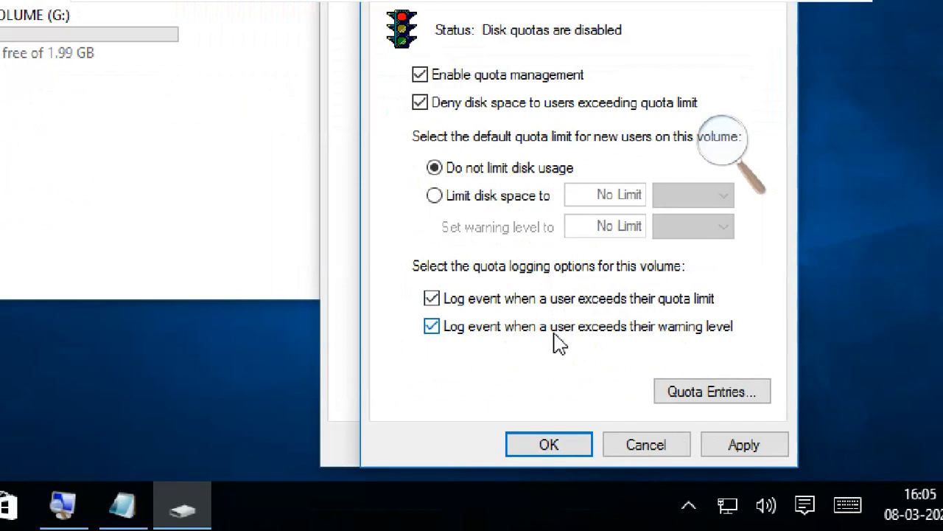
Start a new entry in the drive's quota entries and choose student2 through the advanced user search.
{"action": "left_click", "coordinate": [693, 398]}
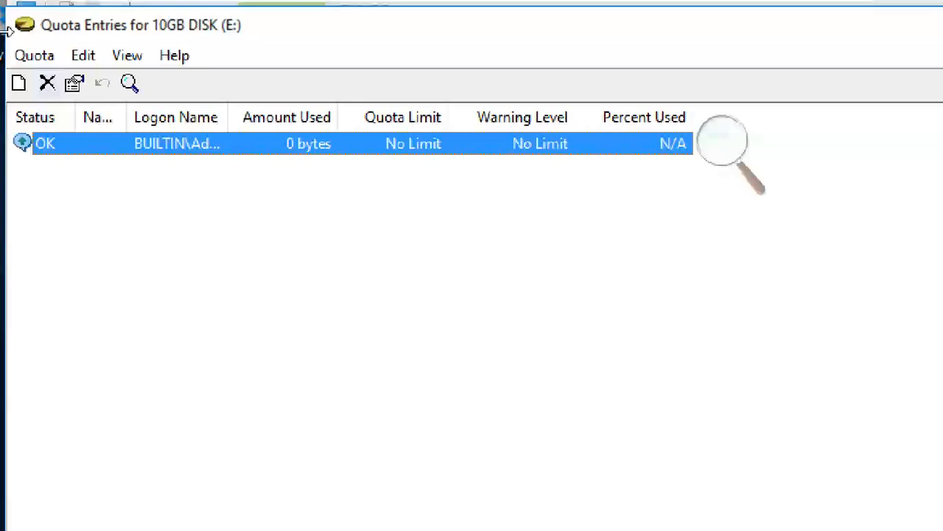
{"action": "left_click_drag", "start_coordinate": [218, 45], "coordinate": [262, 48]}
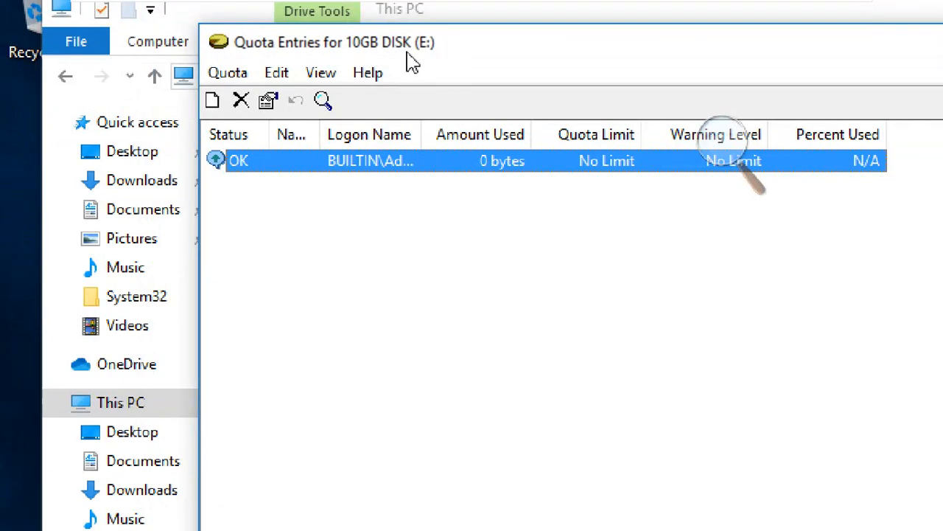
{"action": "left_click", "coordinate": [223, 74]}
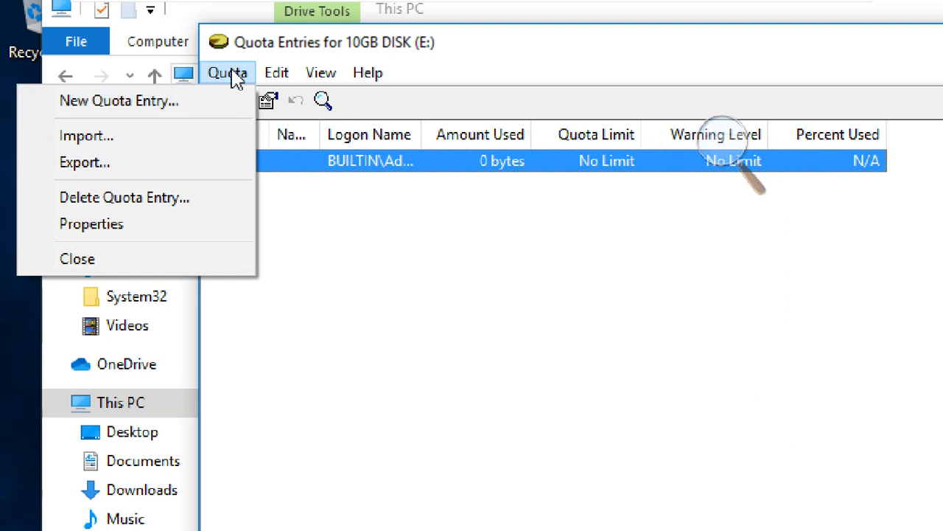
{"action": "left_click", "coordinate": [235, 75]}
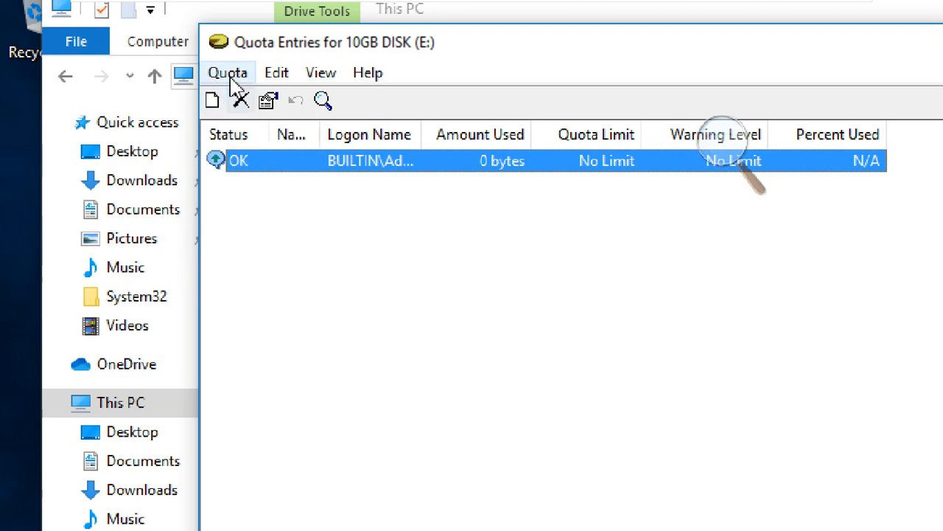
{"action": "left_click", "coordinate": [230, 77]}
{"action": "left_click", "coordinate": [201, 110]}
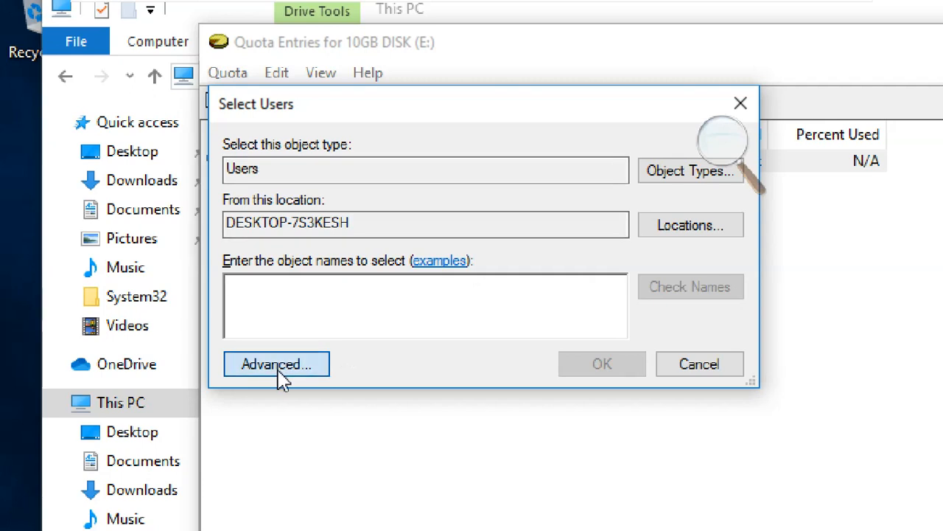
{"action": "left_click", "coordinate": [308, 367]}
{"action": "left_click", "coordinate": [818, 375]}
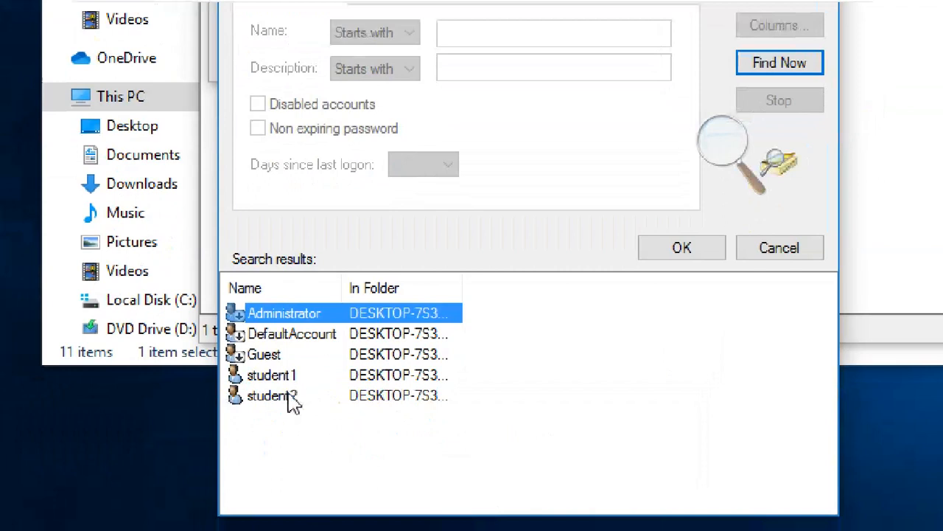
{"action": "left_click", "coordinate": [273, 411]}
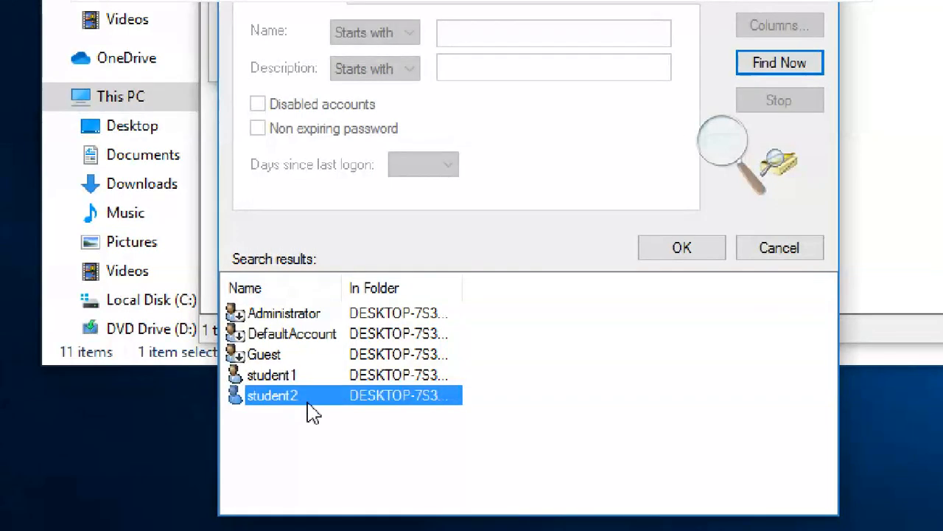
{"action": "left_click", "coordinate": [666, 256]}
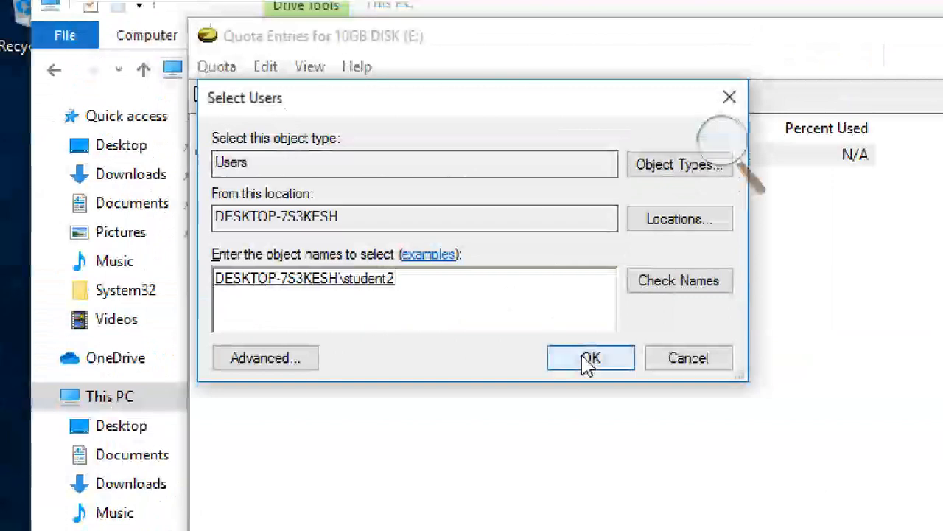
{"action": "left_click", "coordinate": [590, 362]}
Limit student2's disk space to 2 GB.
{"action": "left_click", "coordinate": [299, 257]}
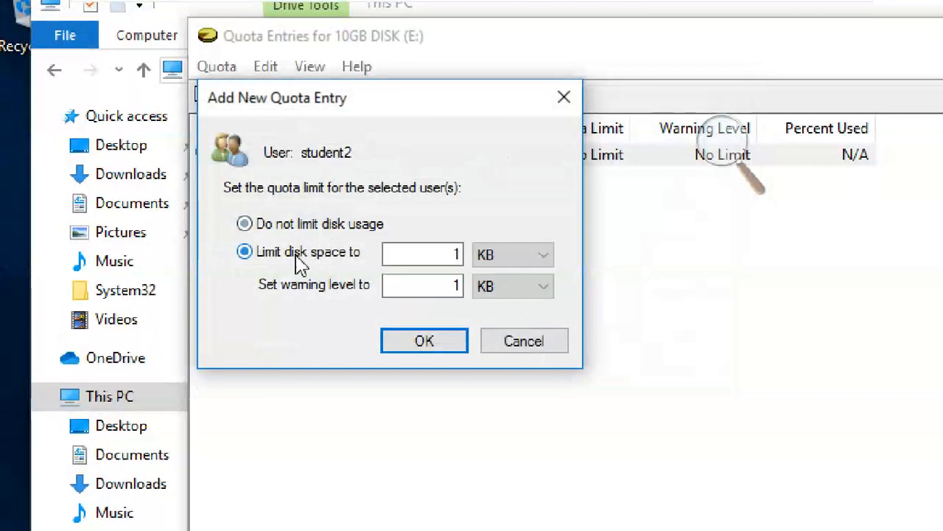
{"action": "left_click", "coordinate": [487, 254]}
{"action": "left_click", "coordinate": [505, 308]}
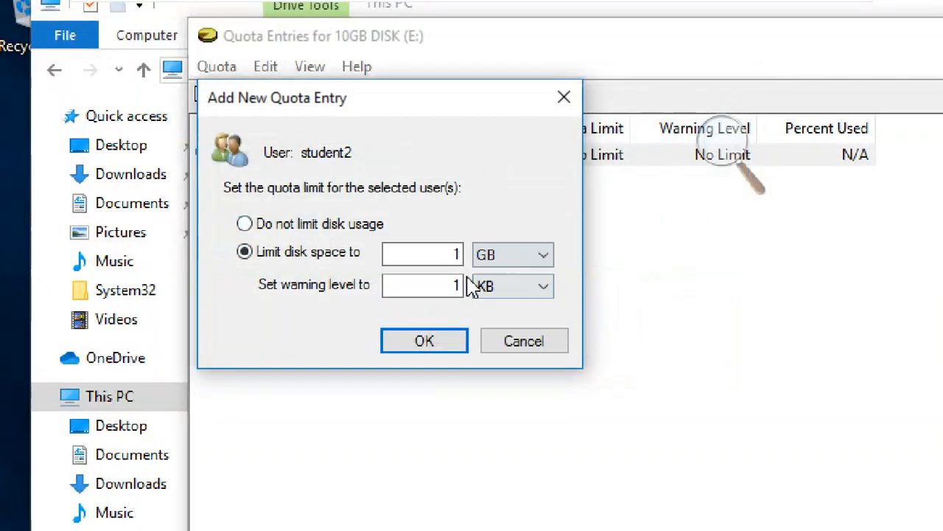
{"action": "left_click_drag", "start_coordinate": [449, 253], "coordinate": [463, 258]}
{"action": "type", "text": "2"}
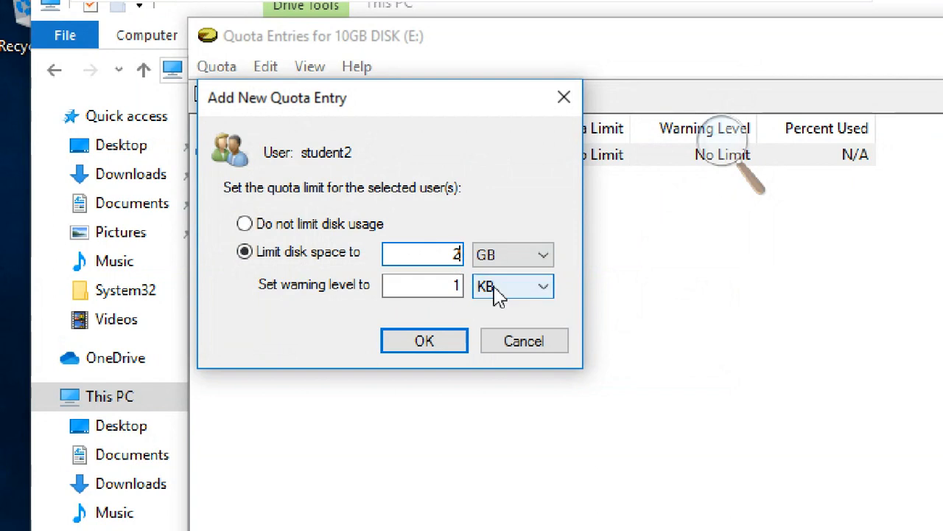
Set student2's warning level to 1.6 GB and add the quota entry.
{"action": "left_click", "coordinate": [499, 294]}
{"action": "left_click", "coordinate": [509, 323]}
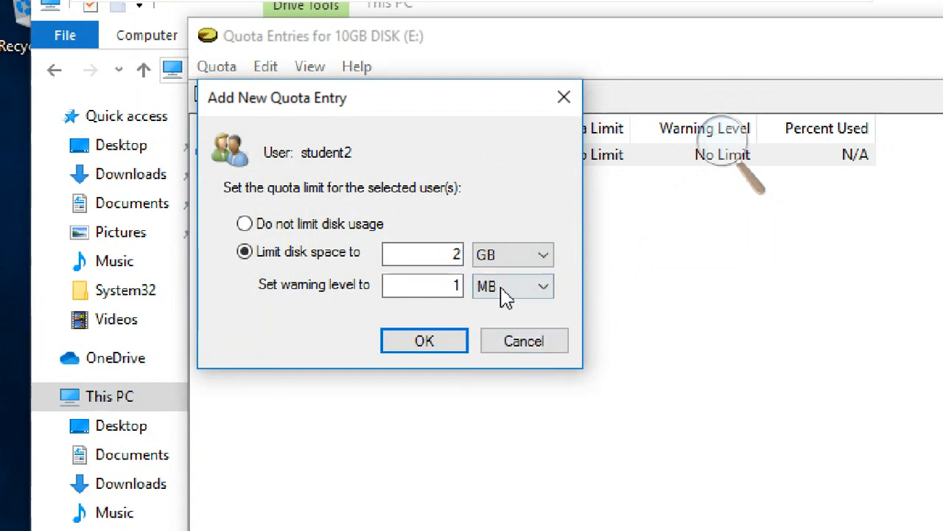
{"action": "left_click", "coordinate": [506, 295]}
{"action": "left_click", "coordinate": [505, 339]}
{"action": "double_click", "coordinate": [455, 285]}
{"action": "key", "text": "BackSpace"}
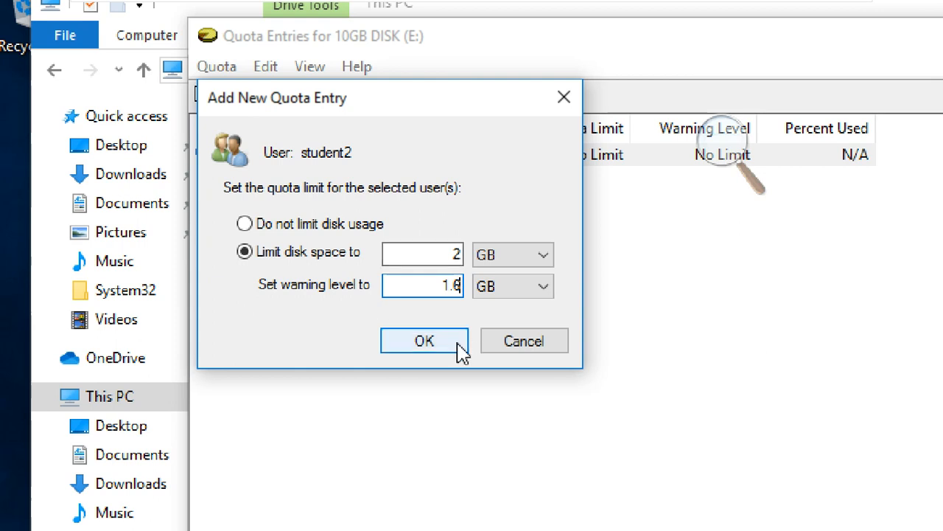
{"action": "left_click", "coordinate": [420, 343]}
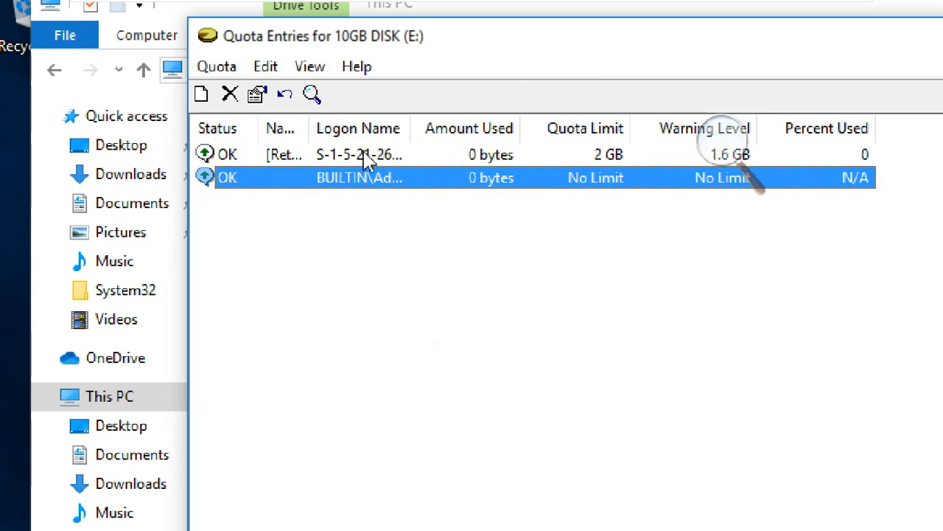
Select student2's quota entry and widen the Logon Name column to show the full account names.
{"action": "left_click", "coordinate": [366, 162]}
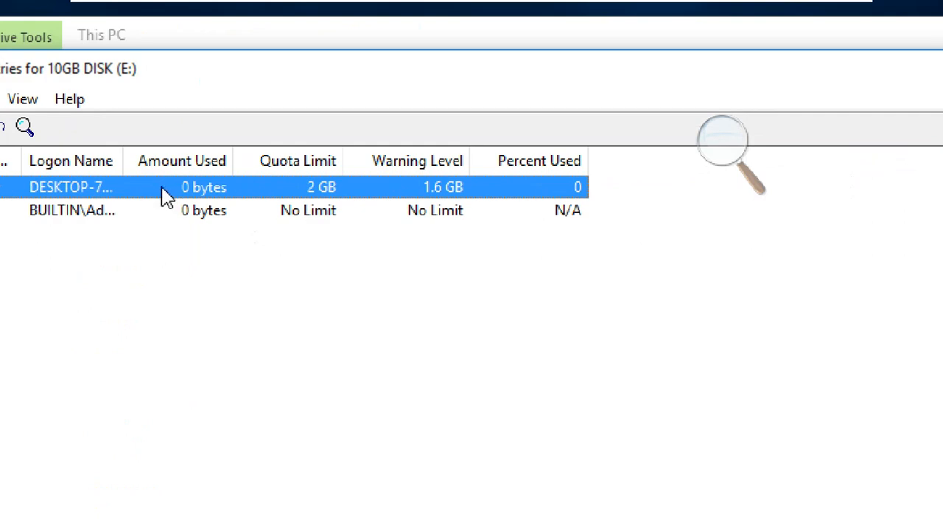
{"action": "left_click_drag", "start_coordinate": [122, 161], "coordinate": [282, 171]}
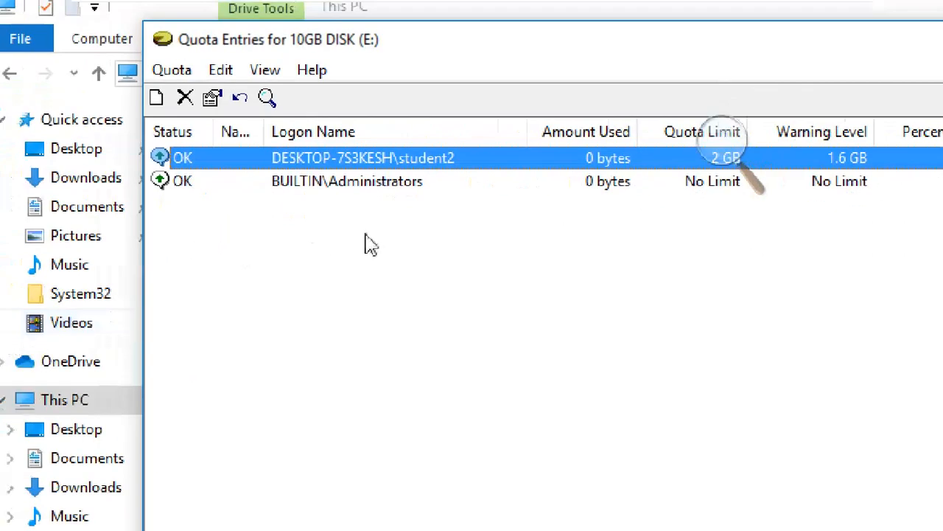
{"action": "right_click", "coordinate": [362, 160]}
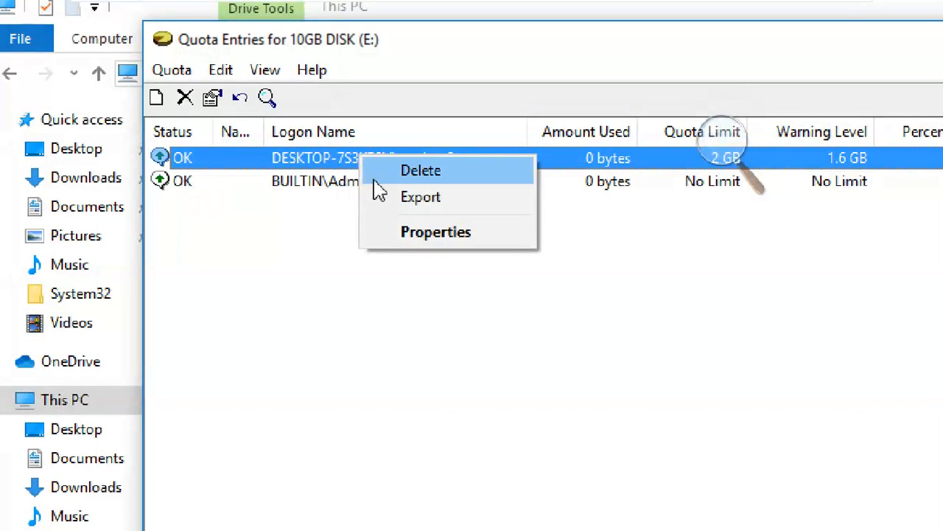
{"action": "left_click", "coordinate": [314, 270]}
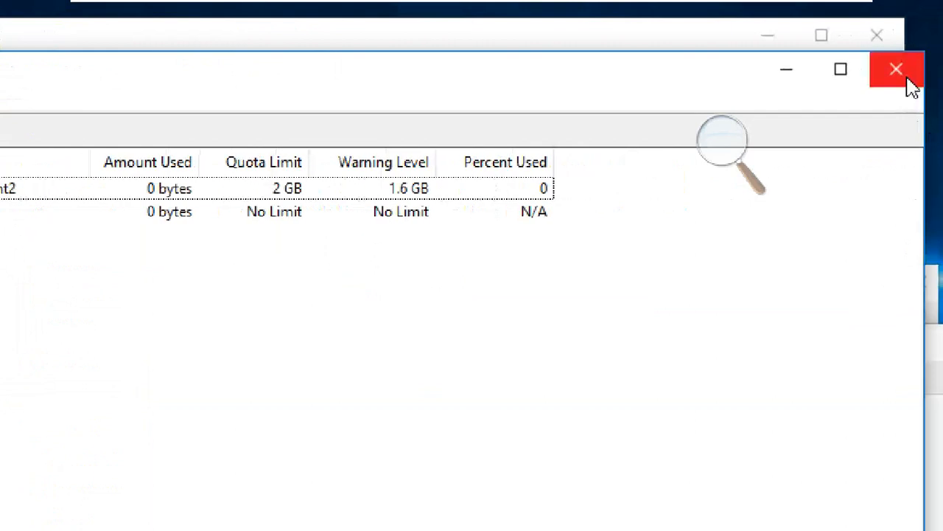
Close the quota entries, apply and enable the quota system on the 10GB DISK (E:), and close the drive's settings and File Explorer.
{"action": "left_click", "coordinate": [896, 70]}
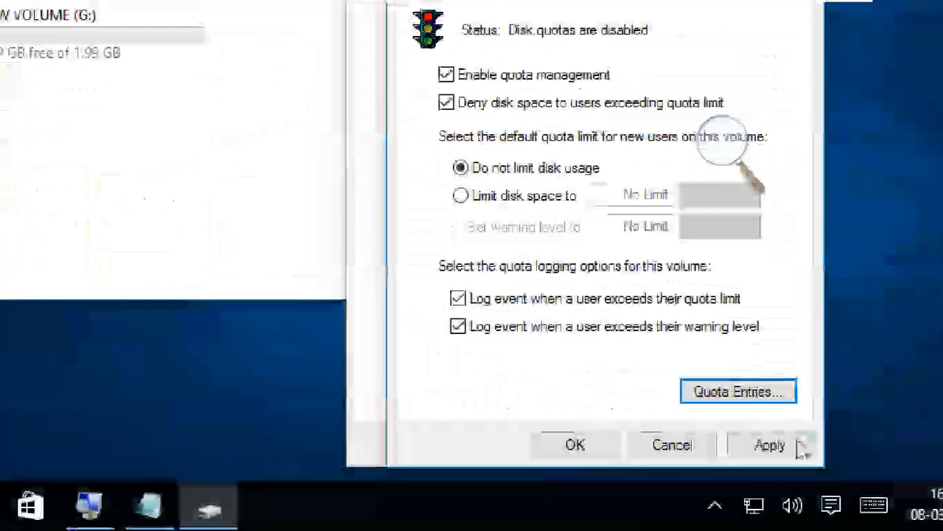
{"action": "left_click", "coordinate": [796, 450]}
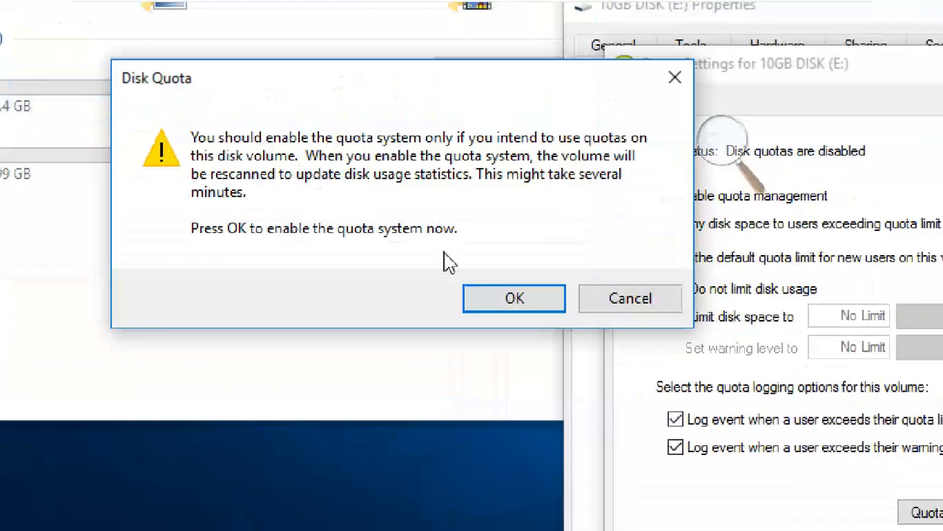
{"action": "left_click", "coordinate": [501, 294]}
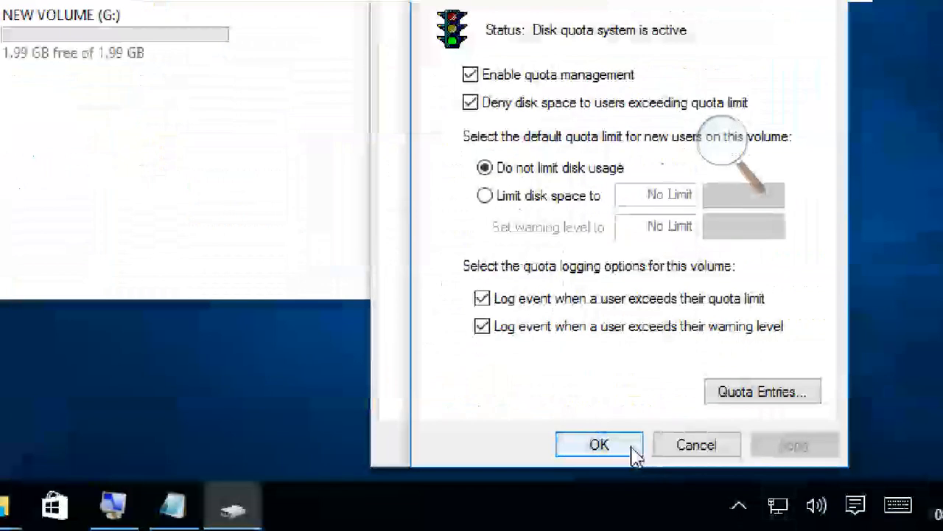
{"action": "left_click", "coordinate": [600, 445]}
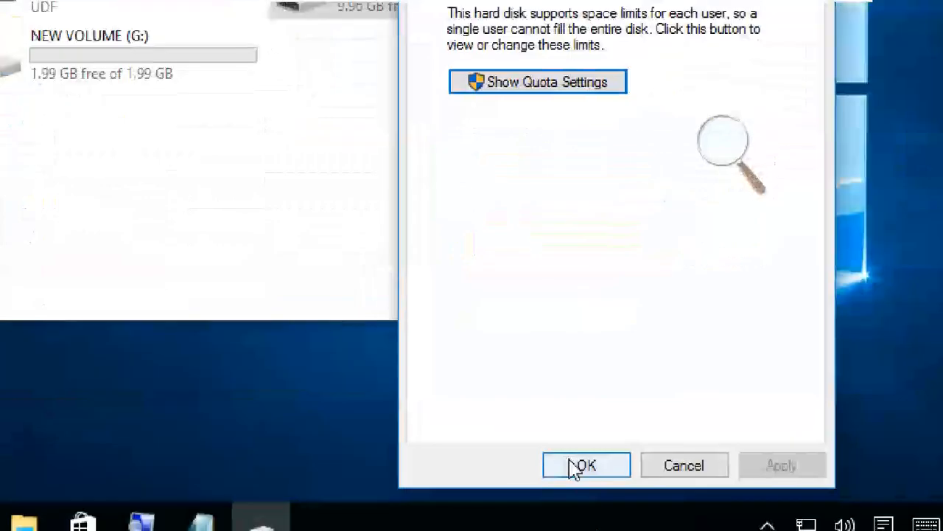
{"action": "left_click", "coordinate": [583, 464]}
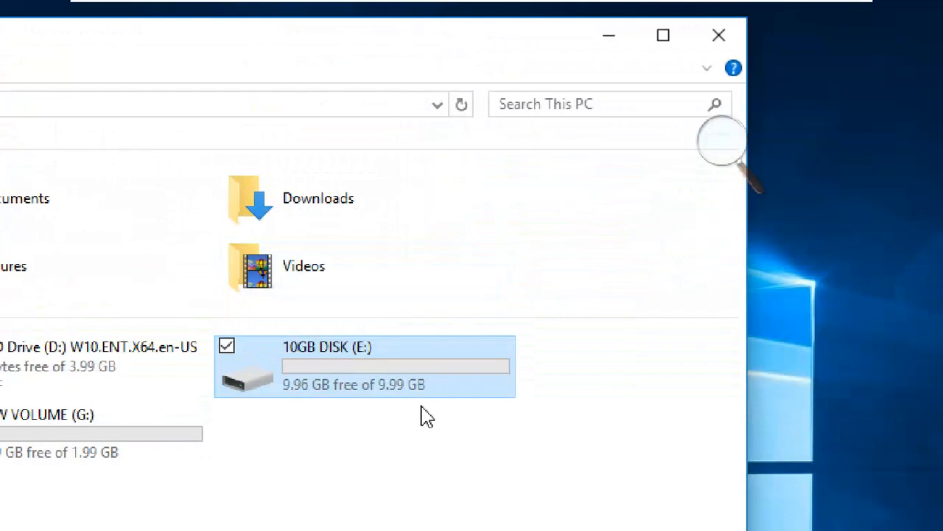
{"action": "left_click", "coordinate": [734, 37]}
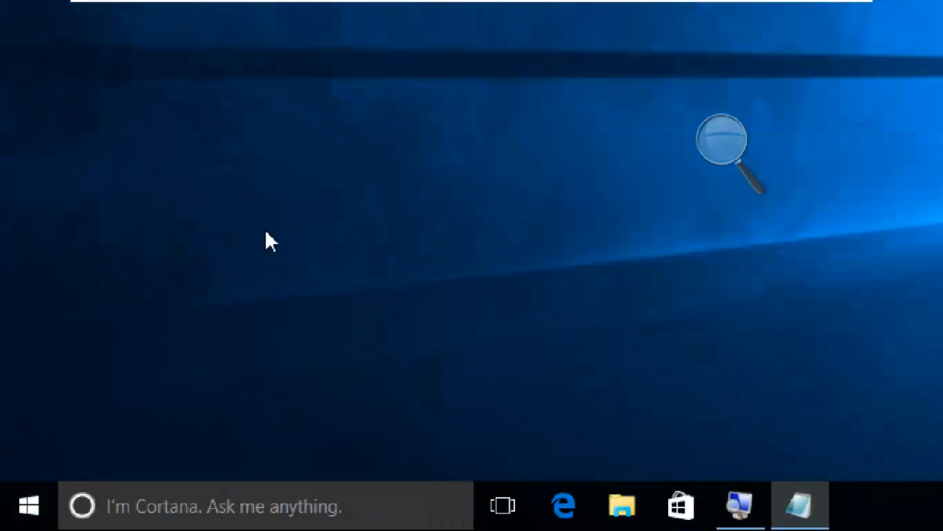
Sign out of the student1 account, letting Windows close the open Notepad document anyway.
{"action": "left_click", "coordinate": [20, 515]}
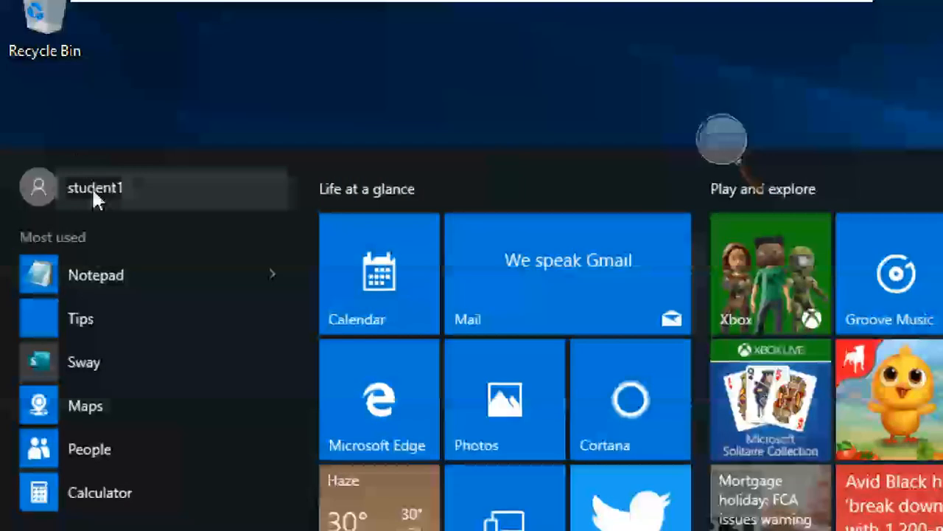
{"action": "left_click", "coordinate": [94, 194]}
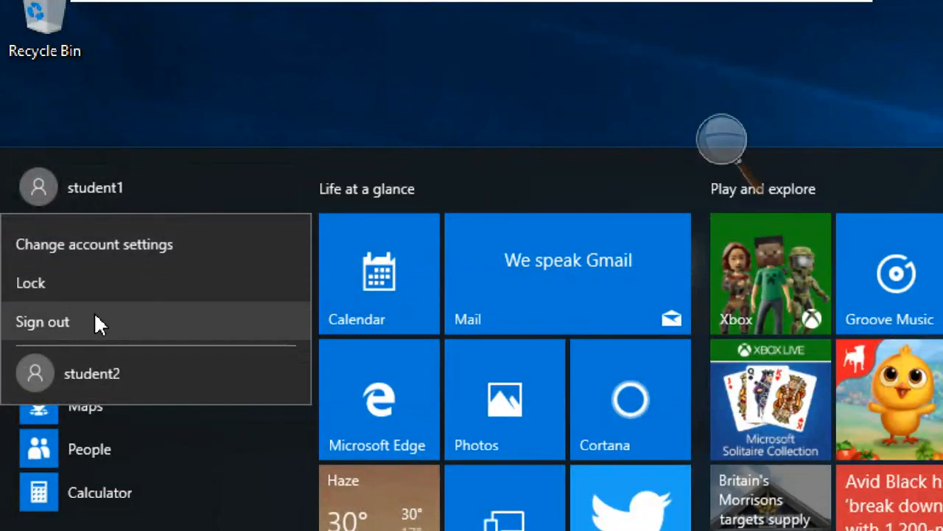
{"action": "left_click", "coordinate": [43, 321]}
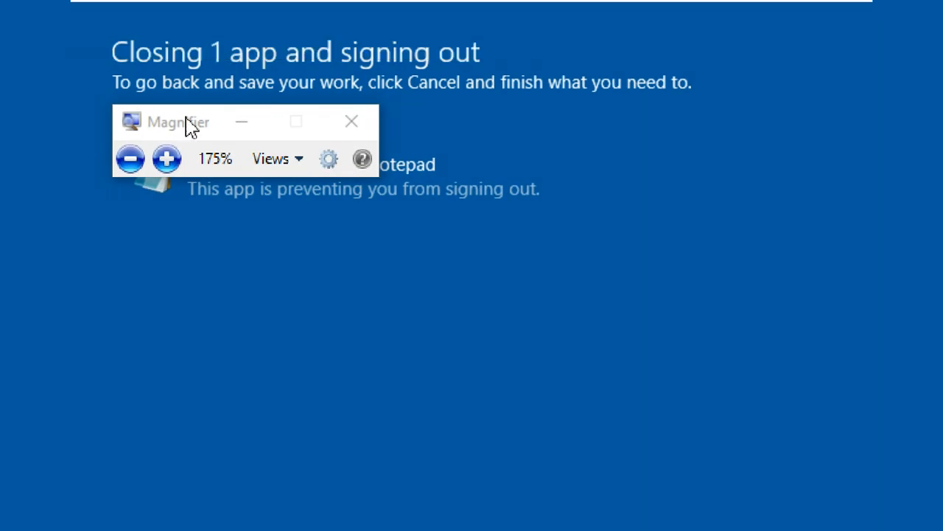
{"action": "left_click", "coordinate": [130, 159]}
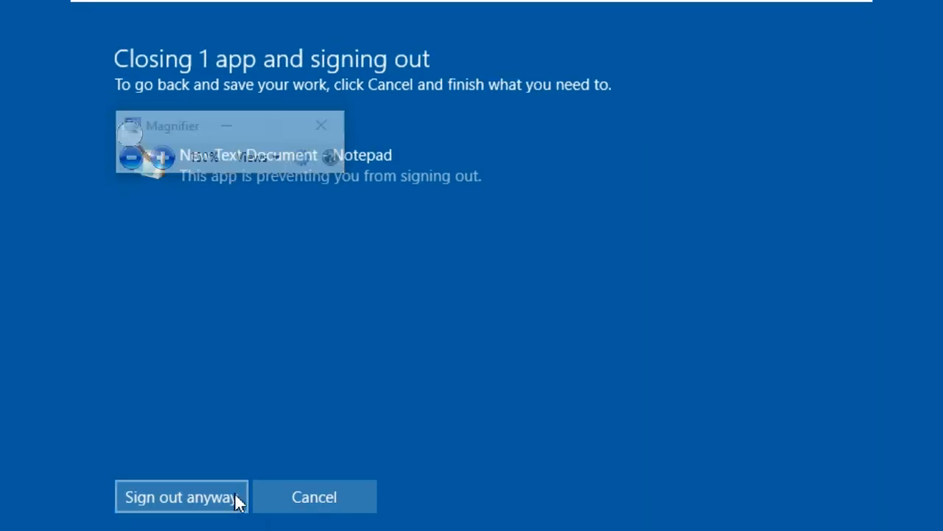
{"action": "left_click", "coordinate": [219, 489]}
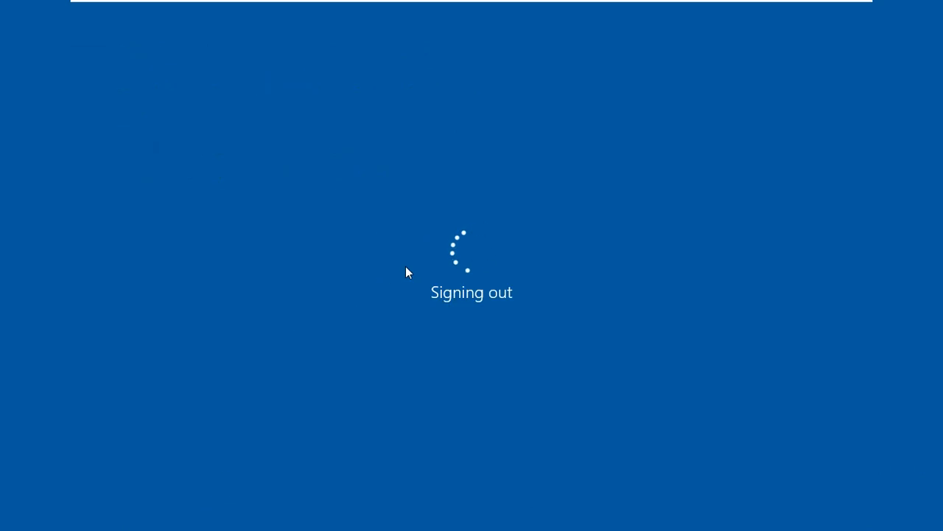
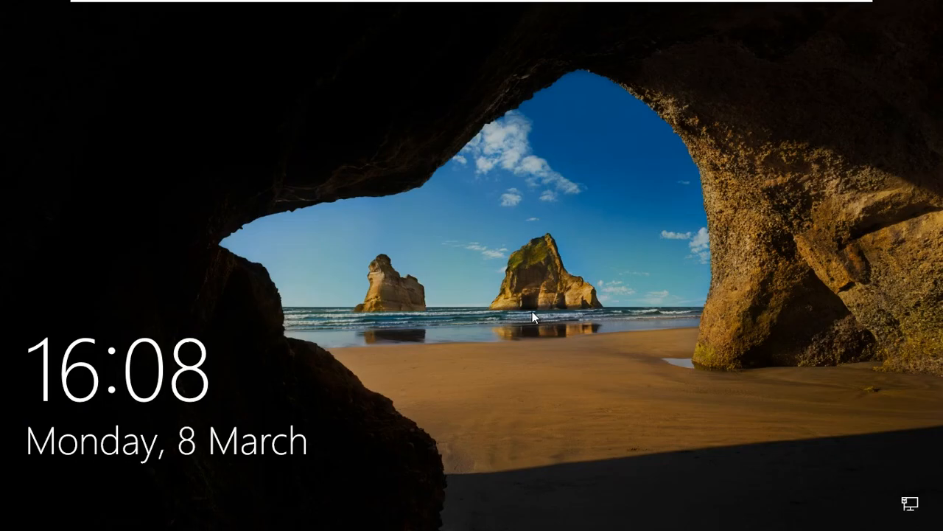
Sign in to the student2 account from the lock screen.
{"action": "left_click", "coordinate": [532, 311]}
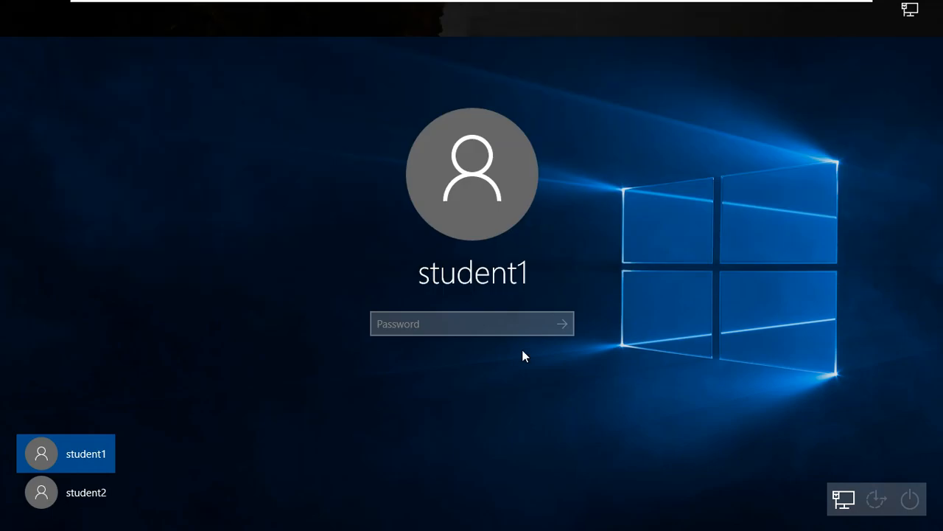
{"action": "left_click", "coordinate": [112, 505]}
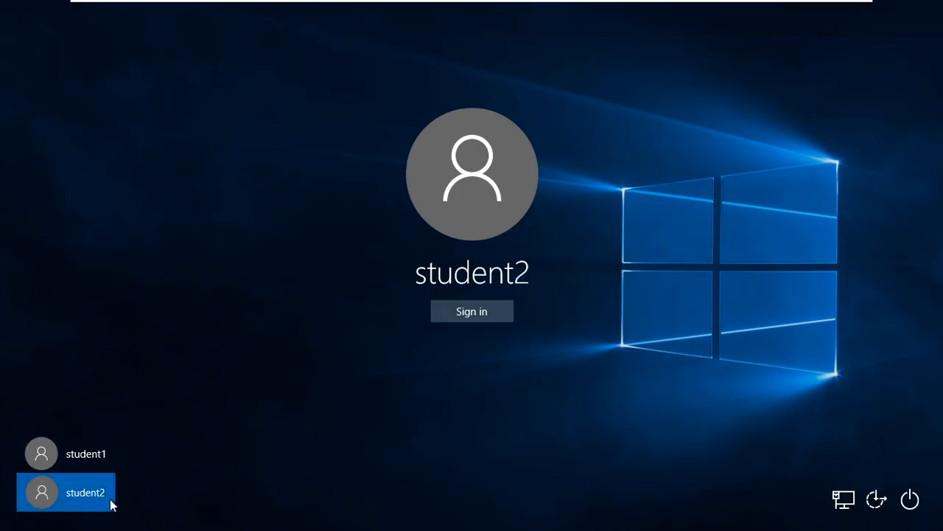
{"action": "left_click", "coordinate": [457, 317]}
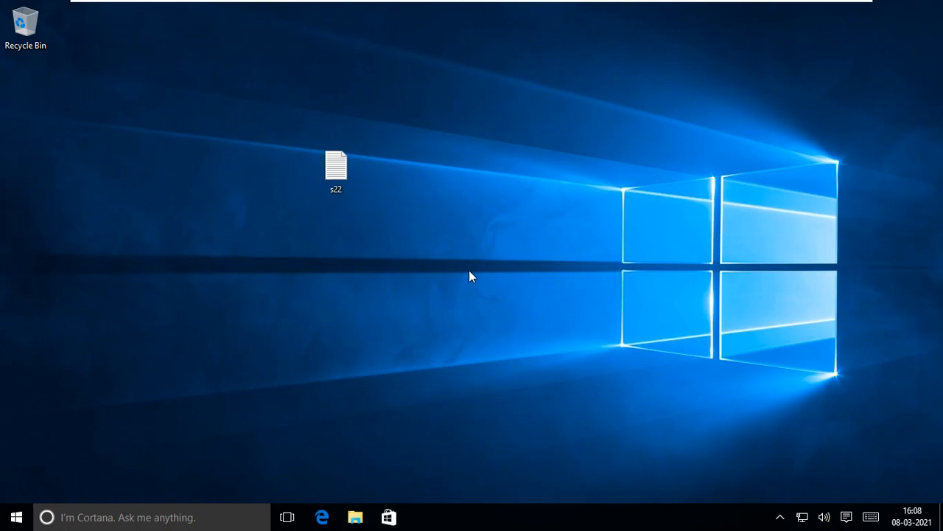
Open File Explorer, enlarge the screen with Magnifier, and check the size and free space of 10GB DISK (E:) in This PC.
{"action": "left_click", "coordinate": [357, 518]}
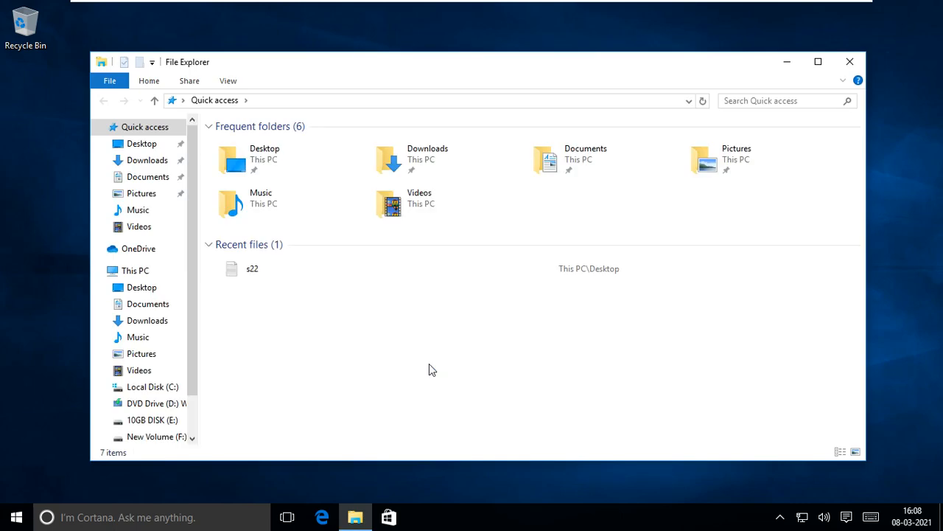
{"action": "key", "text": "super"}
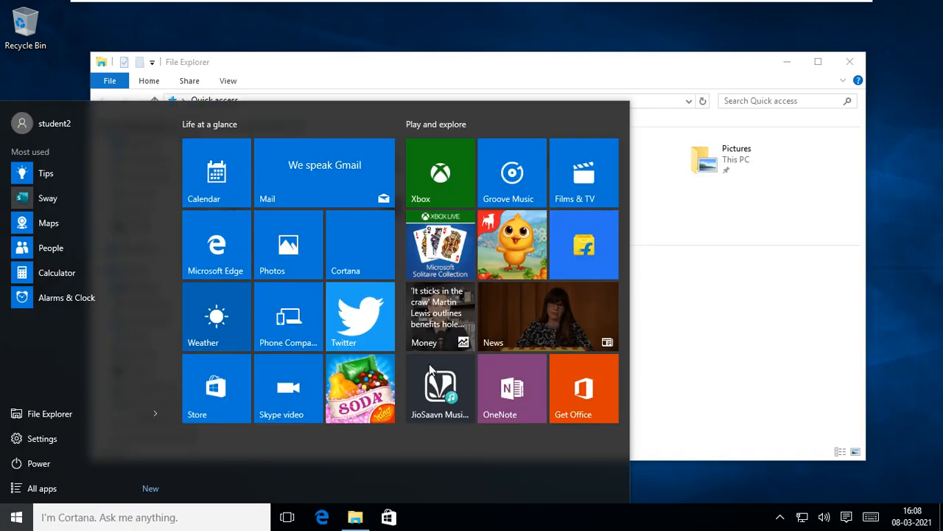
{"action": "type", "text": "mag"}
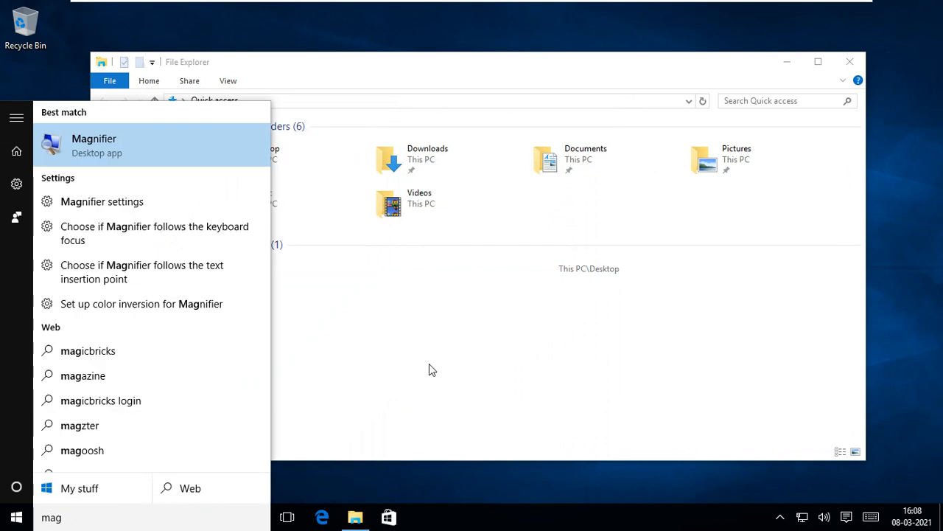
{"action": "key", "text": "Return"}
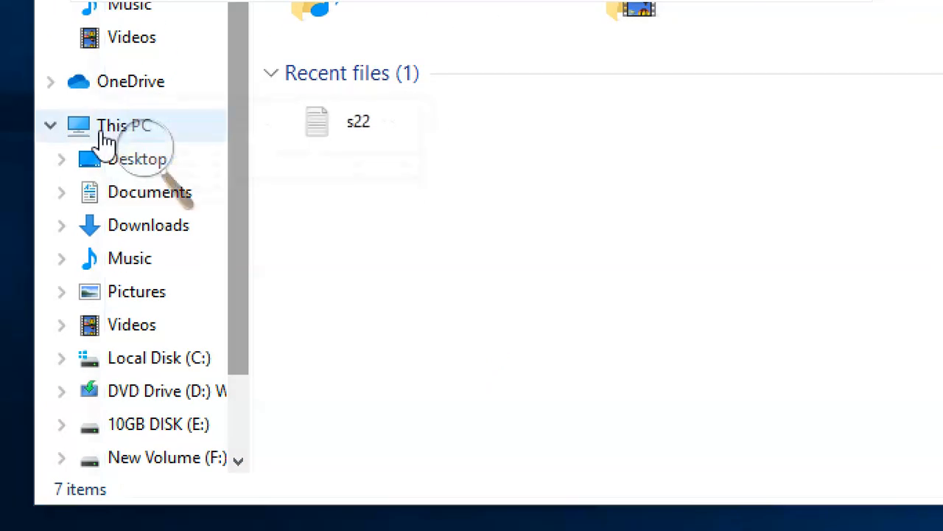
{"action": "left_click", "coordinate": [103, 135]}
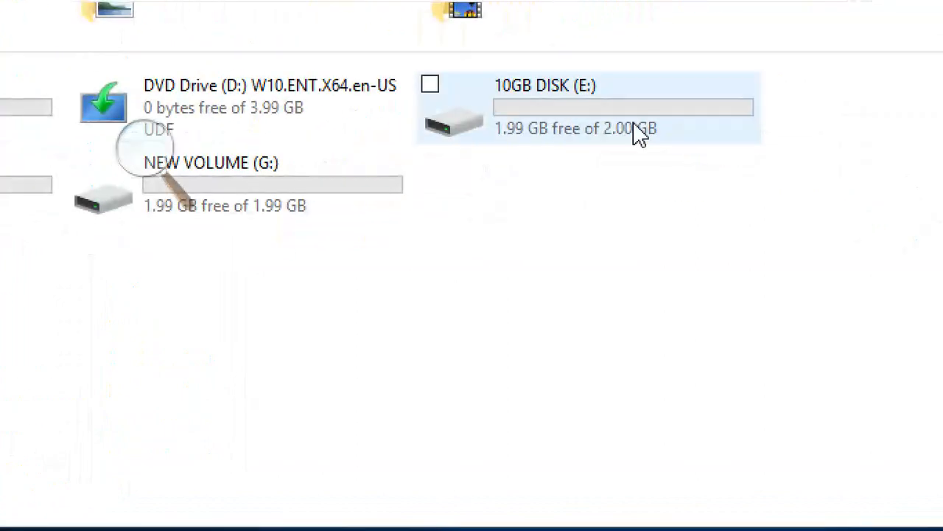
{"action": "mouse_move", "coordinate": [639, 133]}
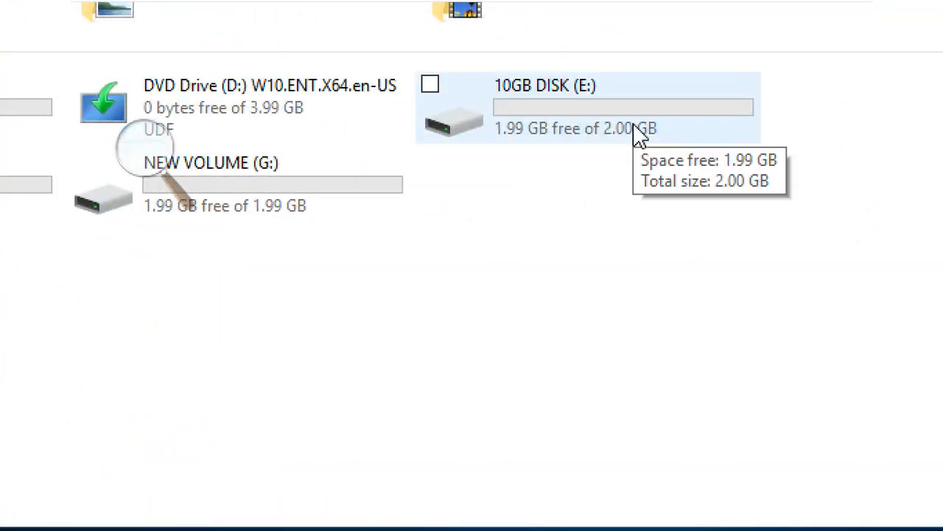
Try to show the quota settings in the properties of 10GB DISK (E:) as student2, declining the administrator permission request.
{"action": "right_click", "coordinate": [640, 133]}
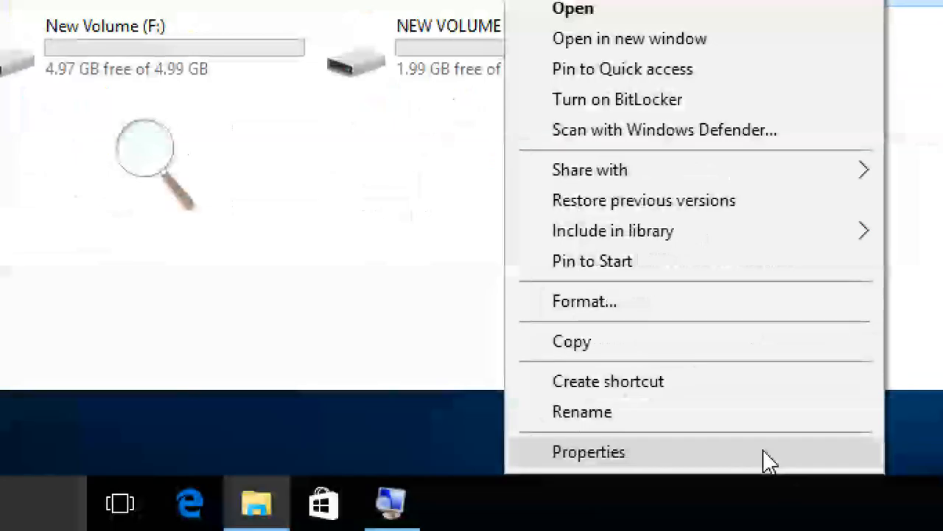
{"action": "left_click", "coordinate": [737, 507]}
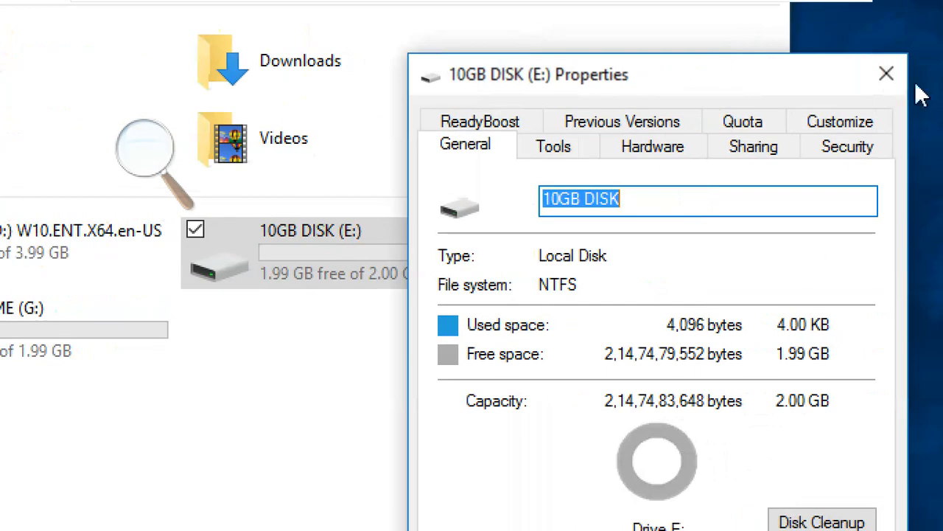
{"action": "left_click", "coordinate": [721, 130]}
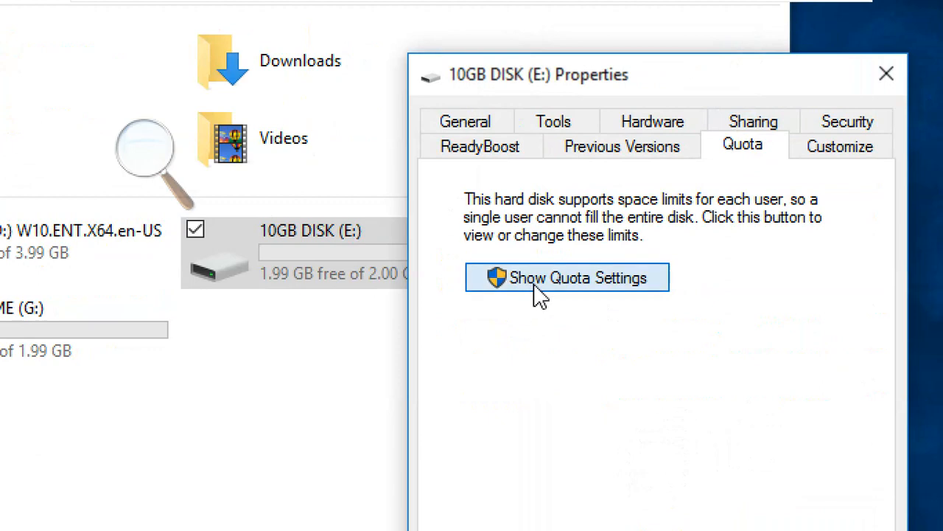
{"action": "left_click", "coordinate": [582, 278]}
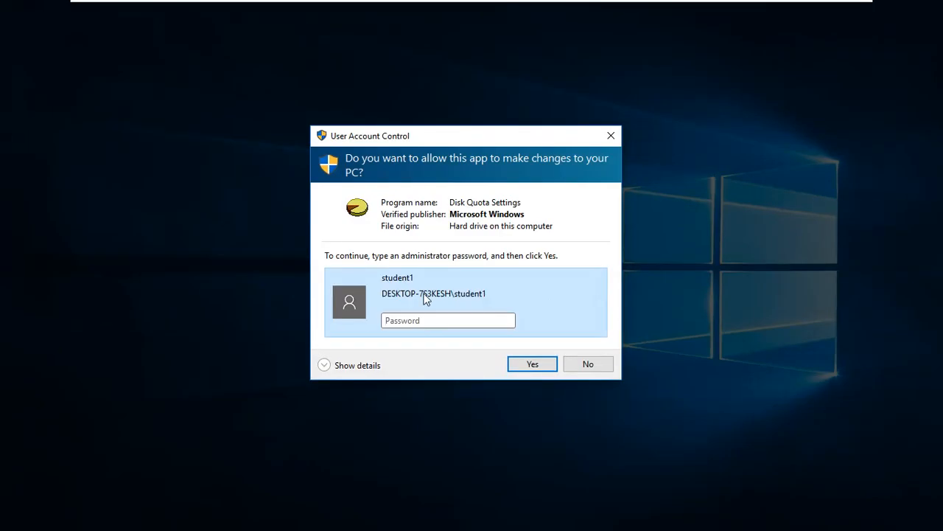
{"action": "left_click", "coordinate": [575, 369]}
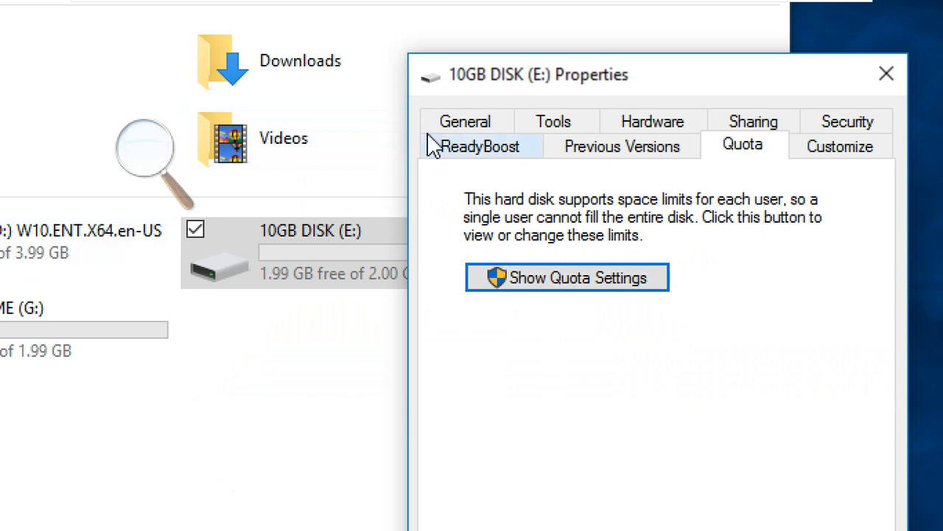
Review the general properties of 10GB DISK (E:), then view the drive's contents and close File Explorer.
{"action": "left_click", "coordinate": [463, 132]}
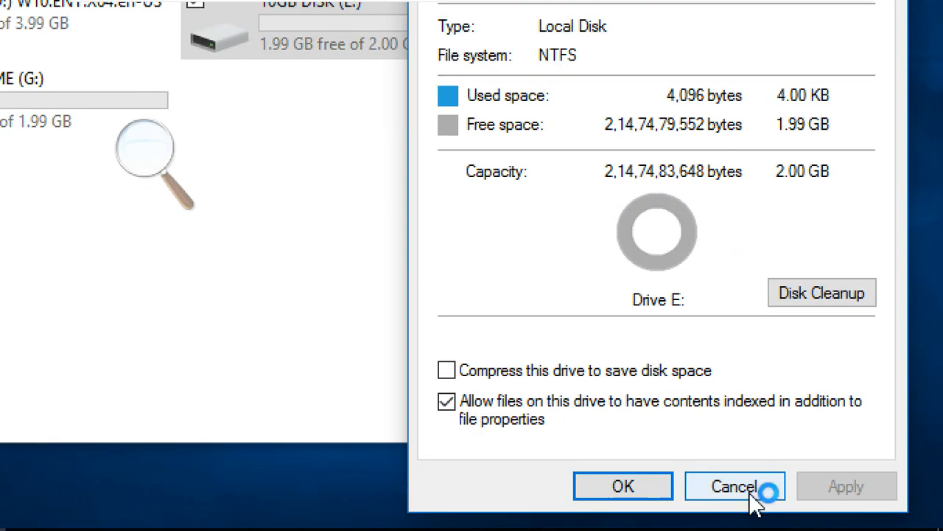
{"action": "left_click", "coordinate": [733, 530]}
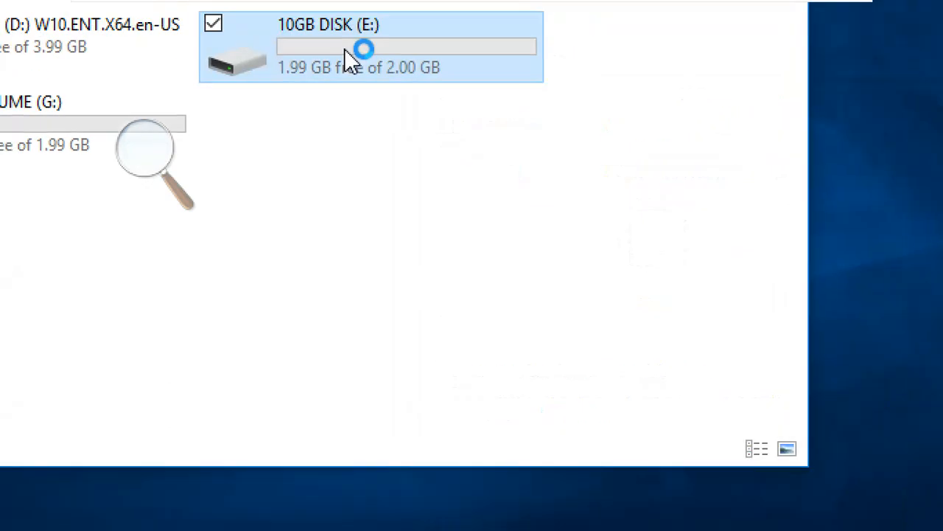
{"action": "double_click", "coordinate": [352, 70]}
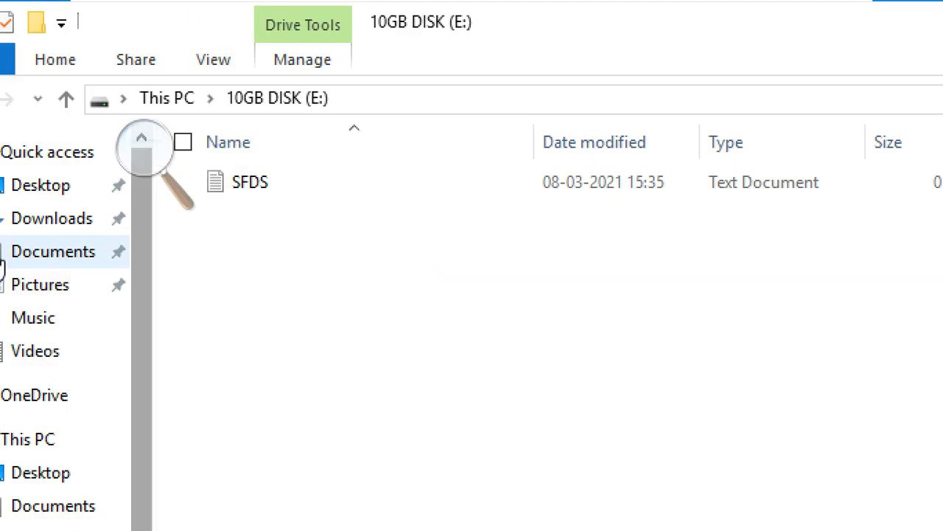
{"action": "left_click", "coordinate": [881, 132]}
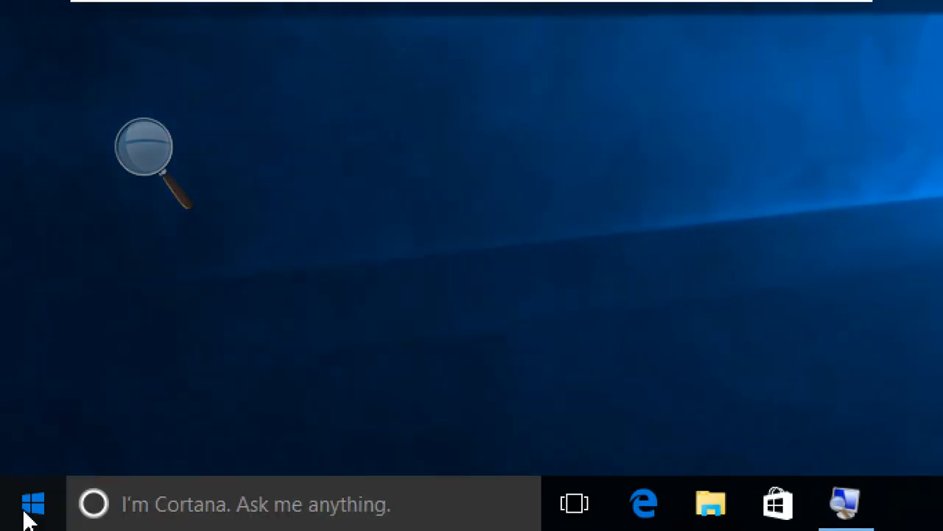
Sign out of the student2 account.
{"action": "left_click", "coordinate": [31, 507]}
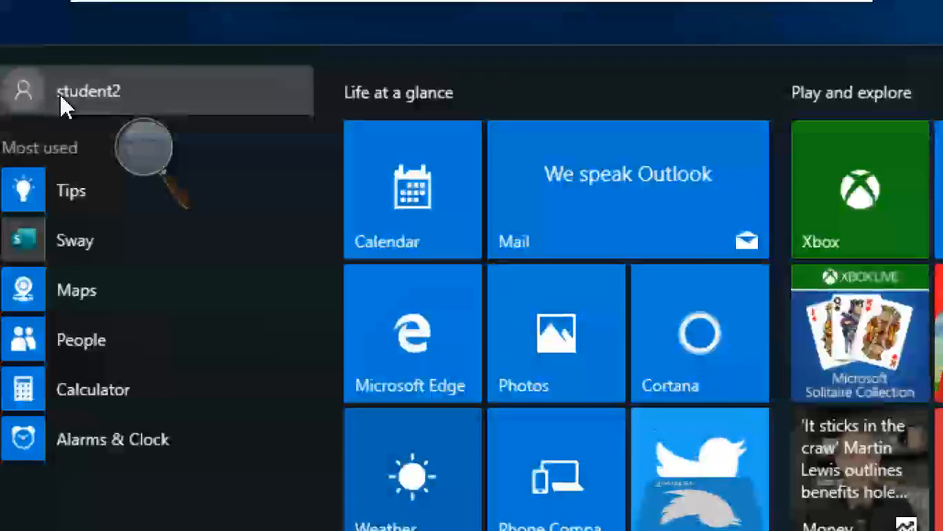
{"action": "left_click", "coordinate": [60, 93]}
{"action": "left_click", "coordinate": [53, 243]}
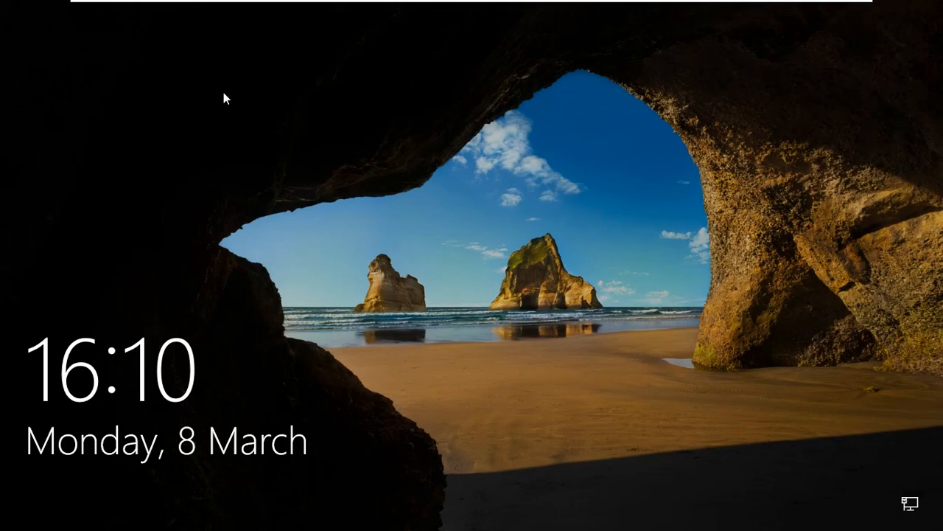
Sign in to the student1 account from the lock screen by entering the account password.
{"action": "left_click", "coordinate": [322, 444]}
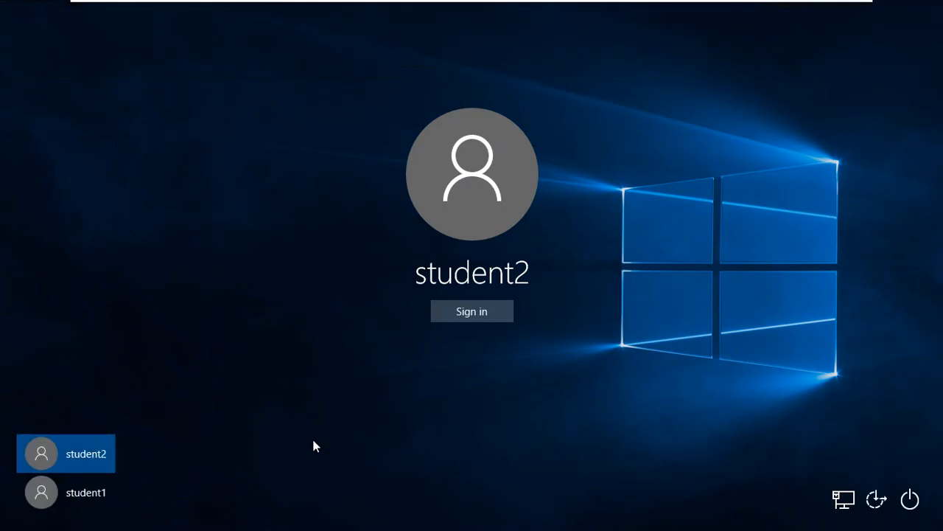
{"action": "left_click", "coordinate": [110, 492]}
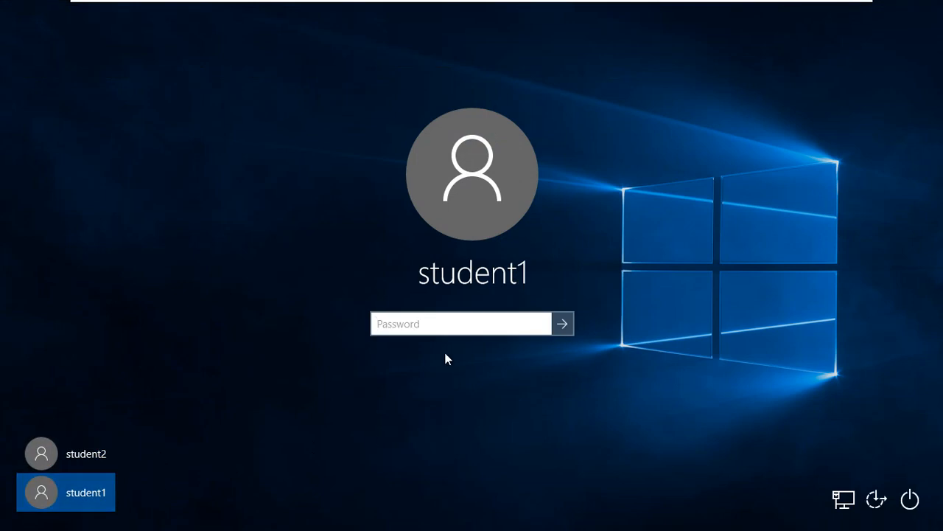
{"action": "type", "text": "••••••••"}
{"action": "key", "text": "Return"}
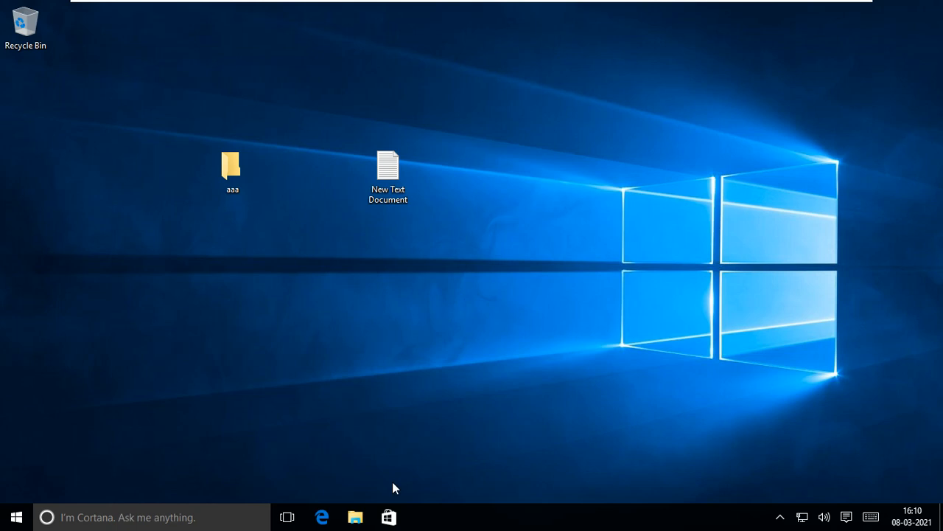
Select 10GB DISK (E:) in This PC and enlarge the screen with Magnifier to check the drive space shown for student1.
{"action": "left_click", "coordinate": [356, 517]}
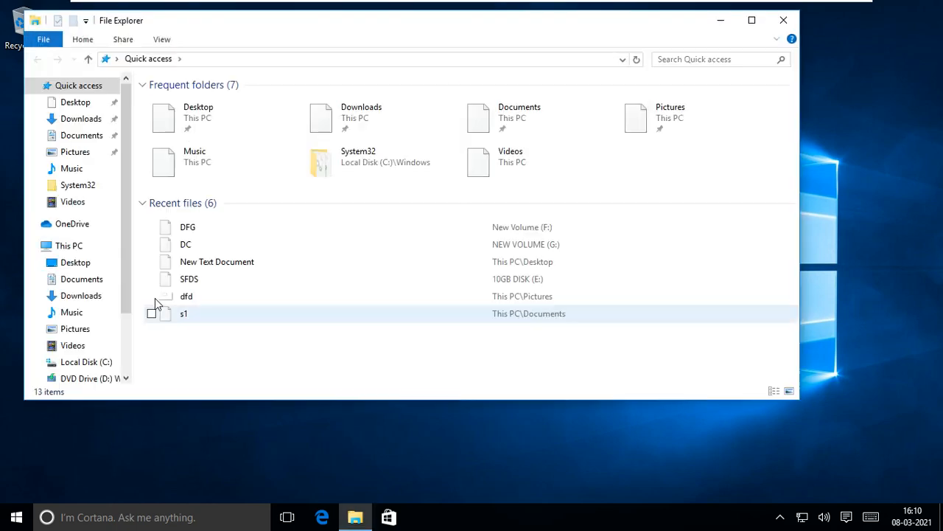
{"action": "left_click", "coordinate": [78, 246]}
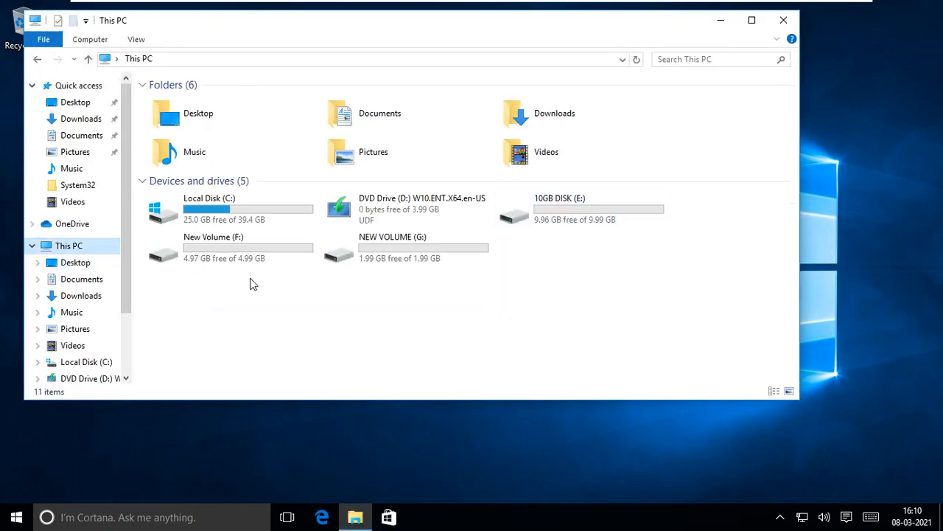
{"action": "left_click", "coordinate": [569, 220]}
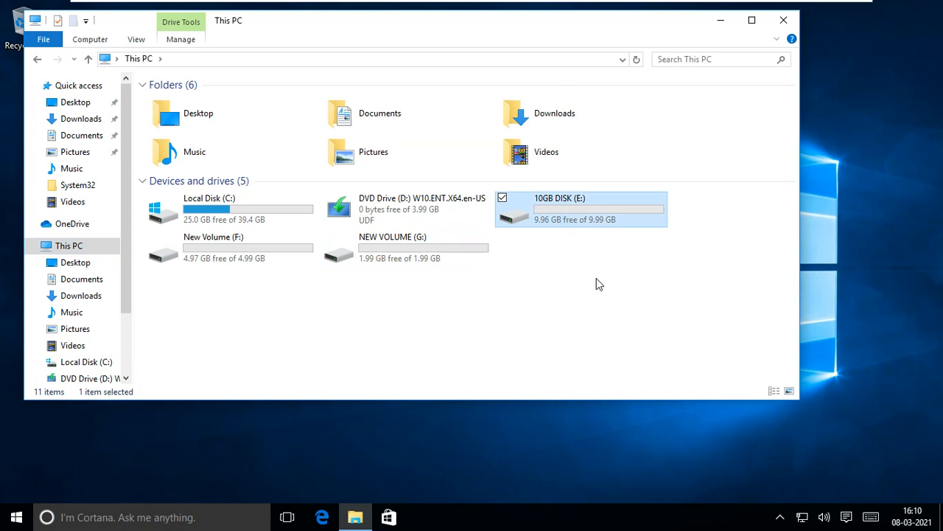
{"action": "key", "text": "super"}
{"action": "type", "text": "m"}
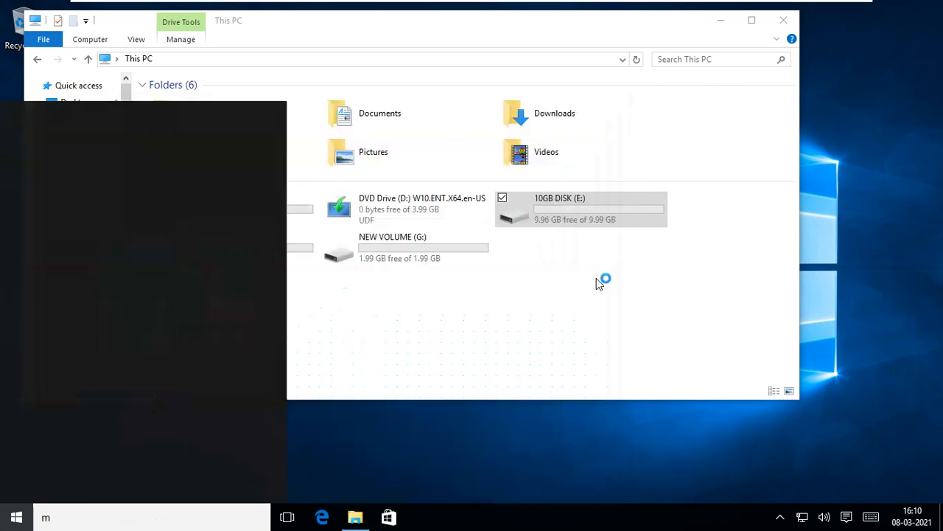
{"action": "type", "text": "ag"}
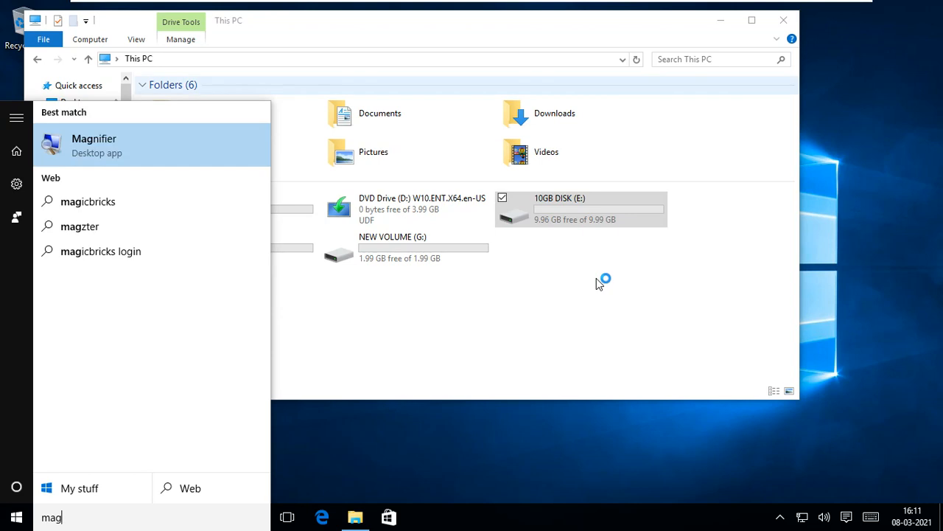
{"action": "key", "text": "Return"}
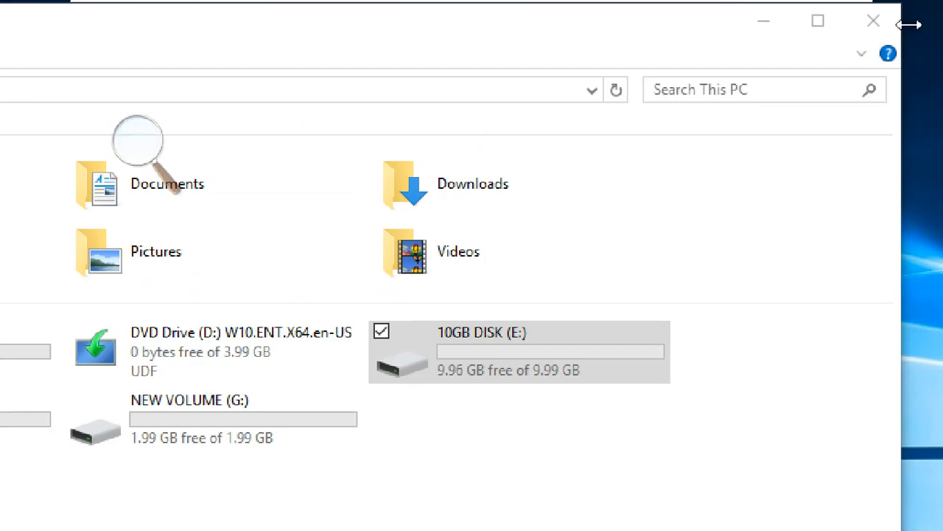
Close File Explorer and minimize the CTS1-WINC1 virtual machine to return to the Notepad notes on the host.
{"action": "left_click", "coordinate": [895, 30]}
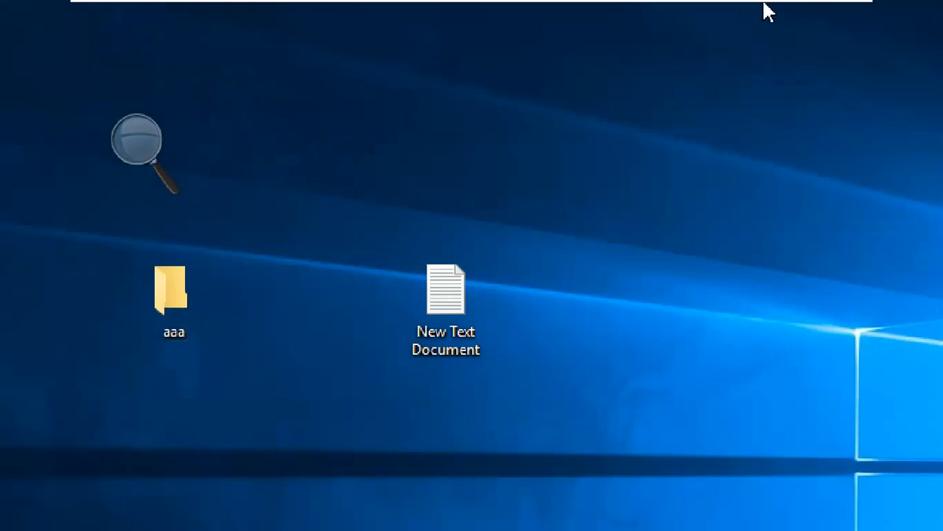
{"action": "mouse_move", "coordinate": [789, 6]}
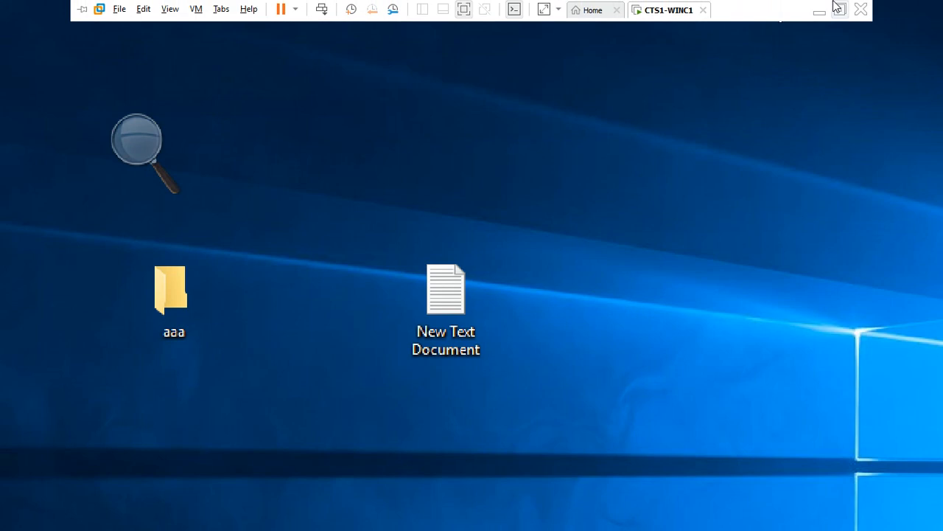
{"action": "left_click", "coordinate": [819, 11]}
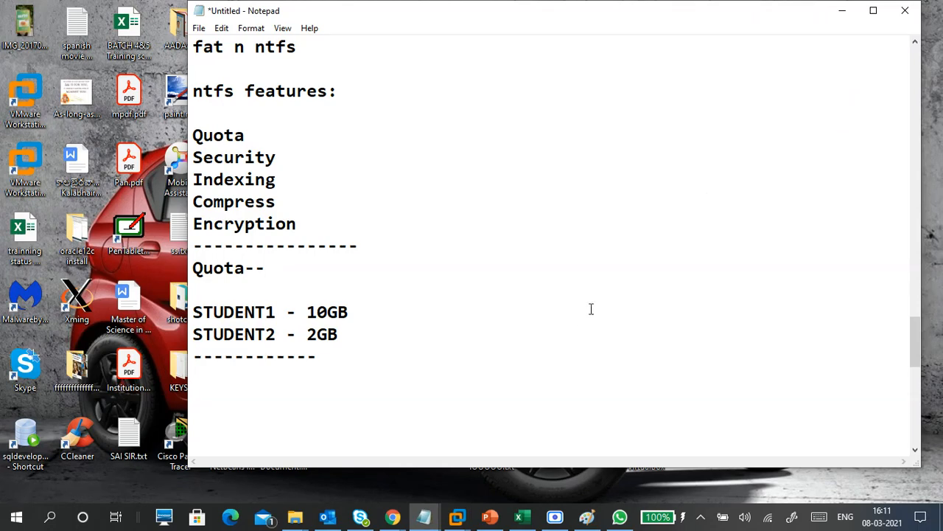